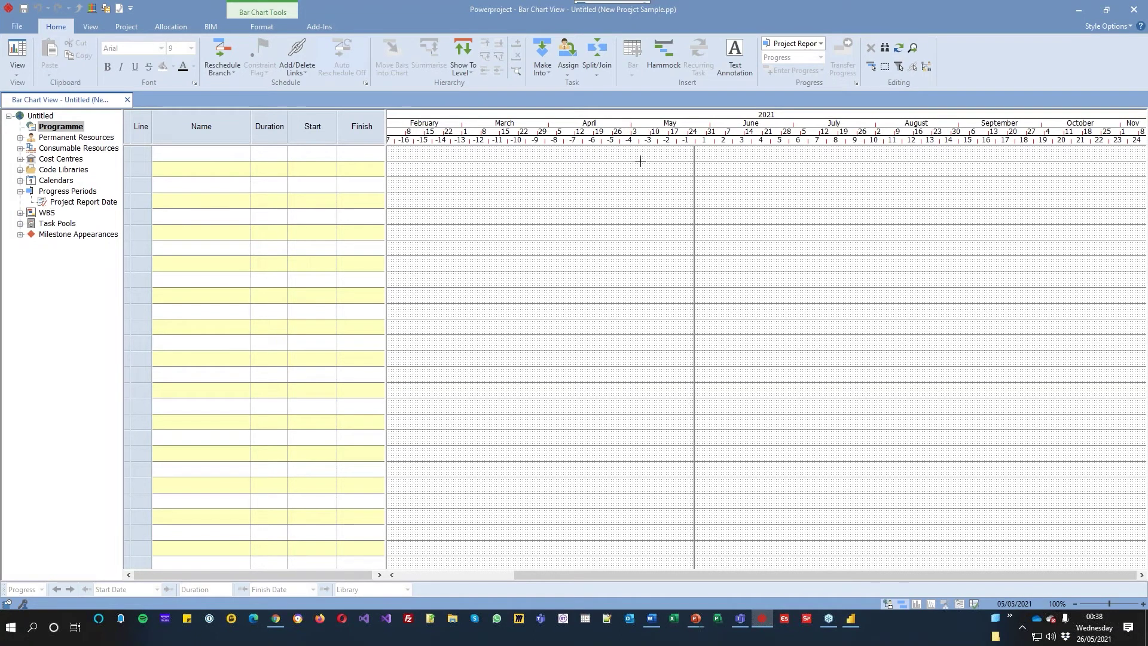
- Draw four task bars lasting about 7w 2d, 3w, 4w 1d and 5w 1d on lines 1 to 4, spanning April to August 2021
mouse_move(559, 153)
mouse_down()
mouse_move(703, 155)
mouse_move(735, 173)
mouse_move(914, 205)
mouse_up()
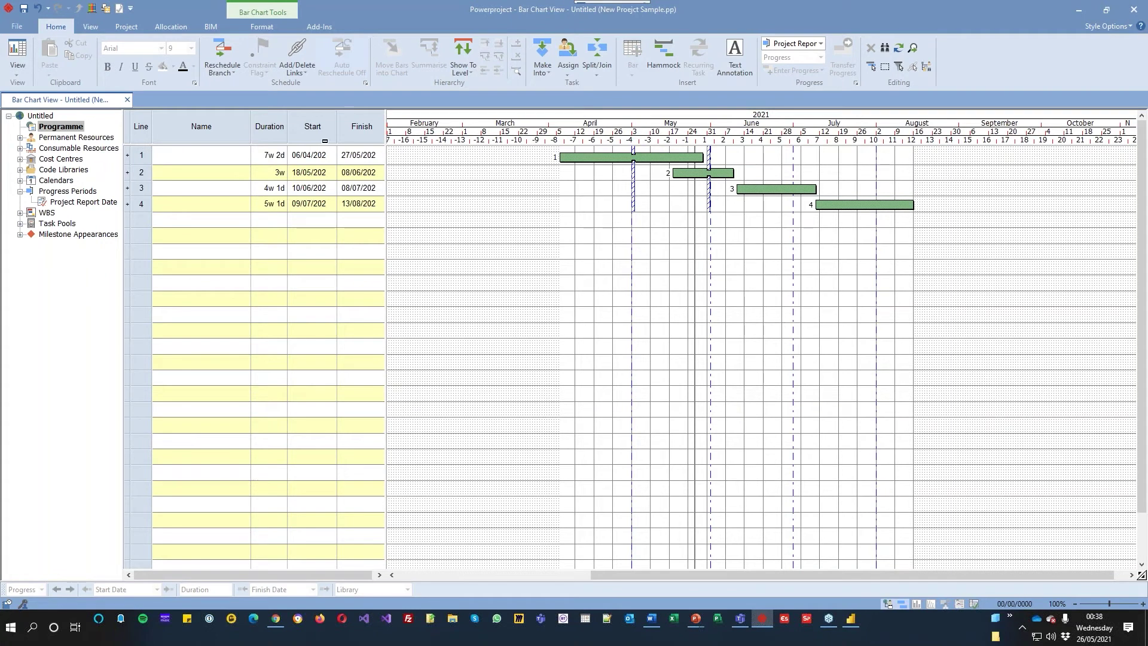
- Replace the Finish field in the table definition with a new formula named "Sample Formula 1"
right_click(272, 129)
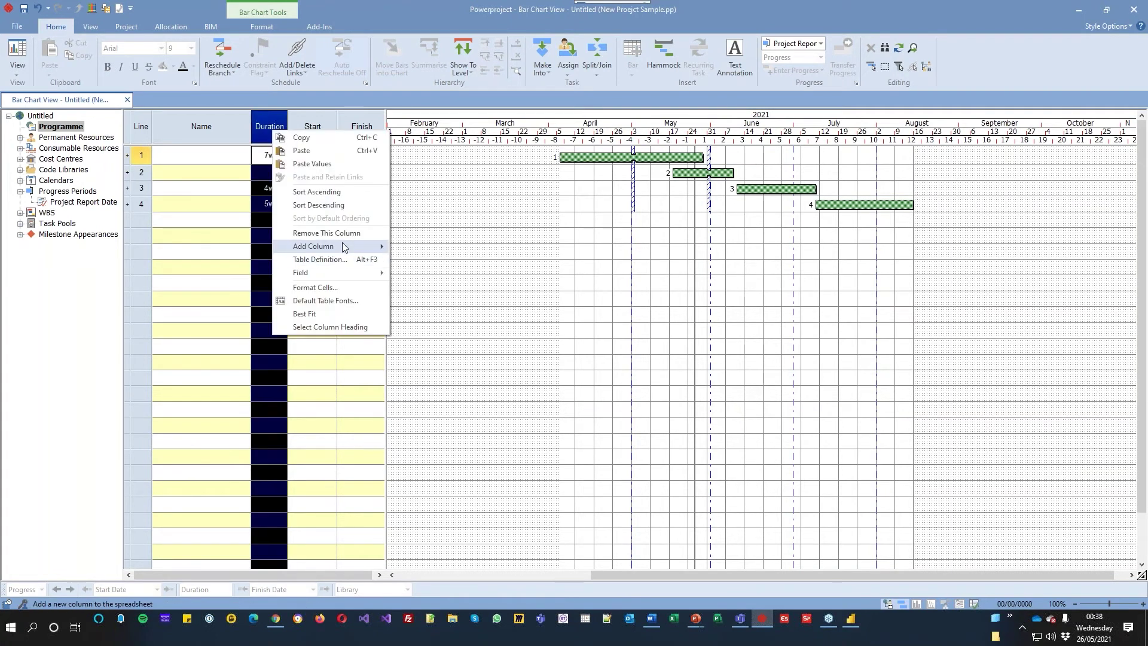
mouse_move(343, 249)
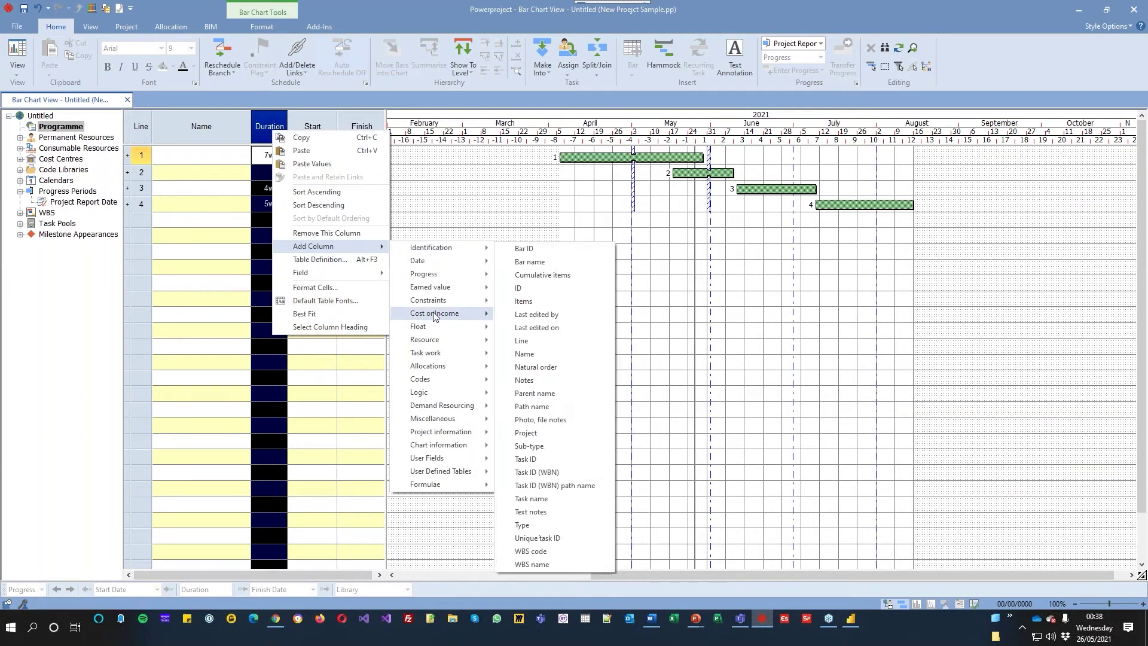
mouse_move(446, 484)
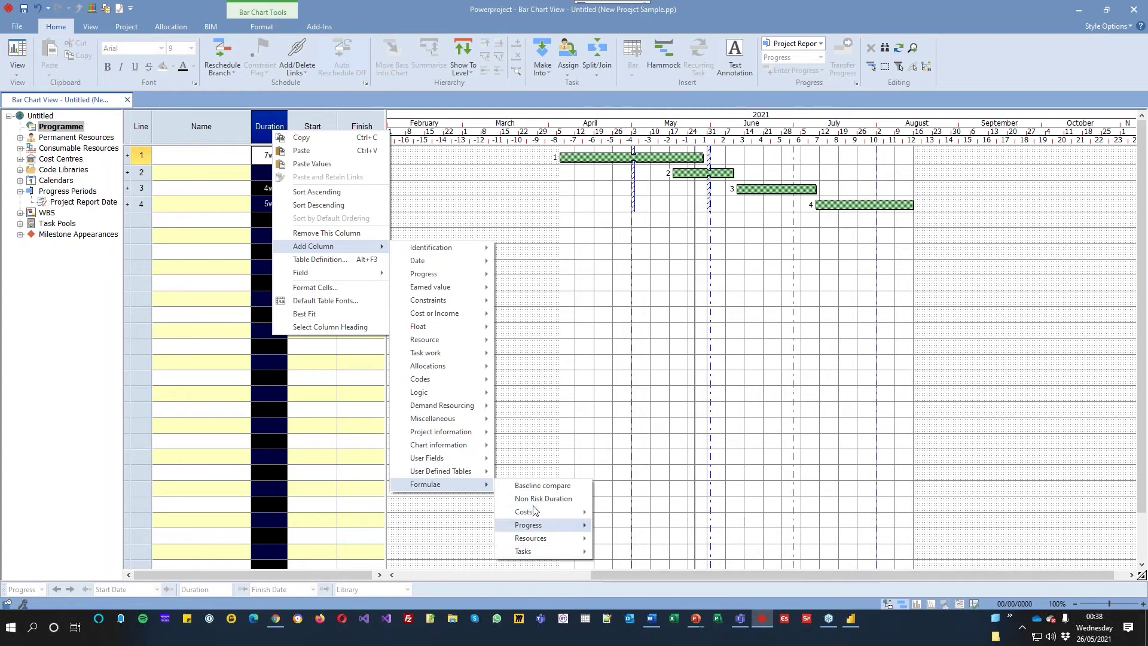
click(322, 261)
drag(475, 173, 279, 65)
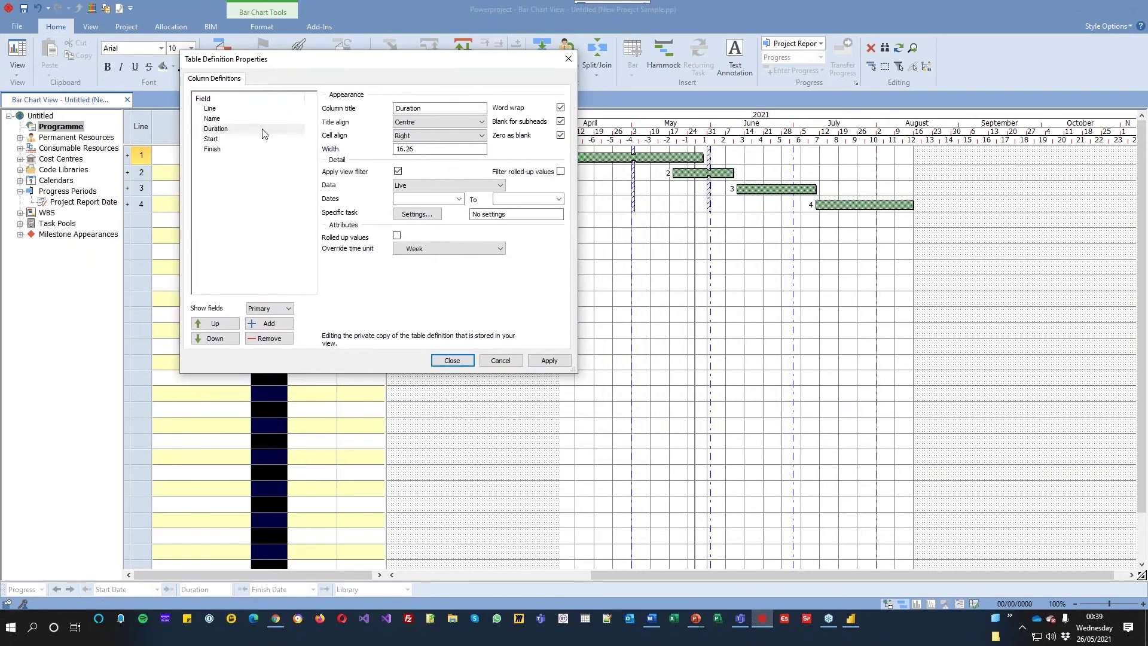
click(234, 151)
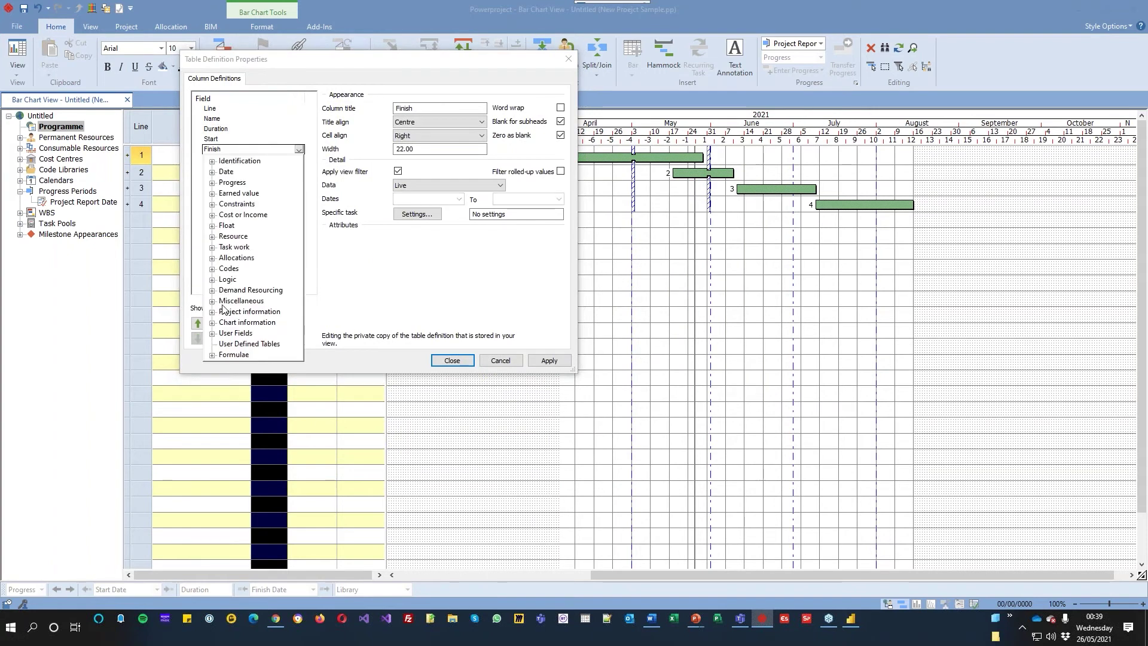
click(212, 355)
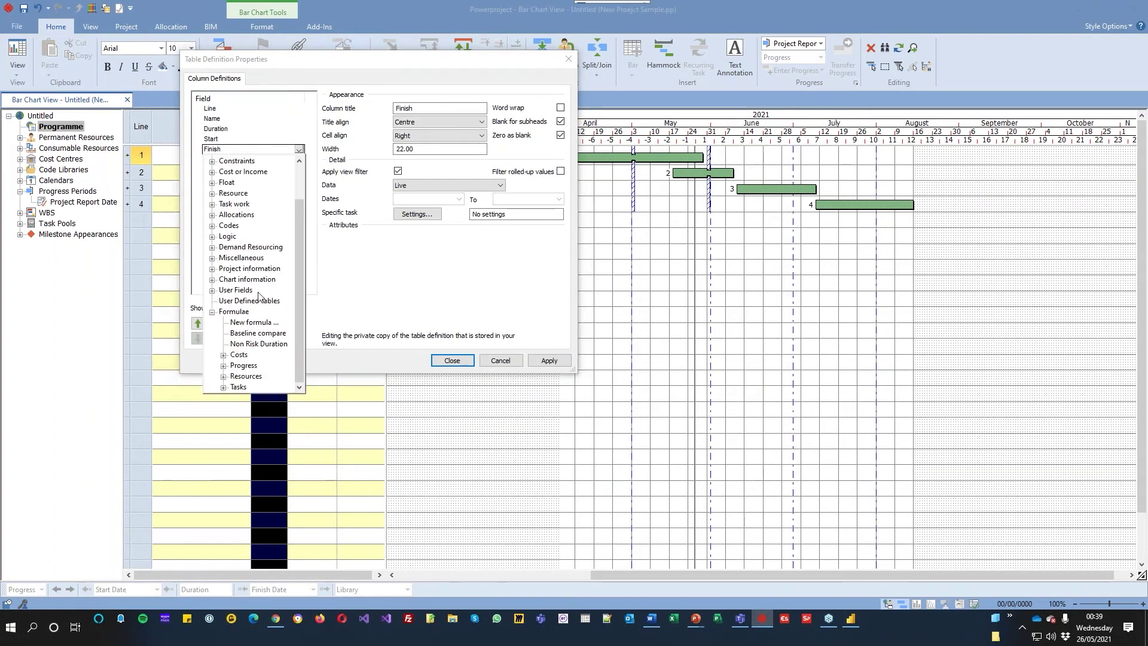
click(256, 323)
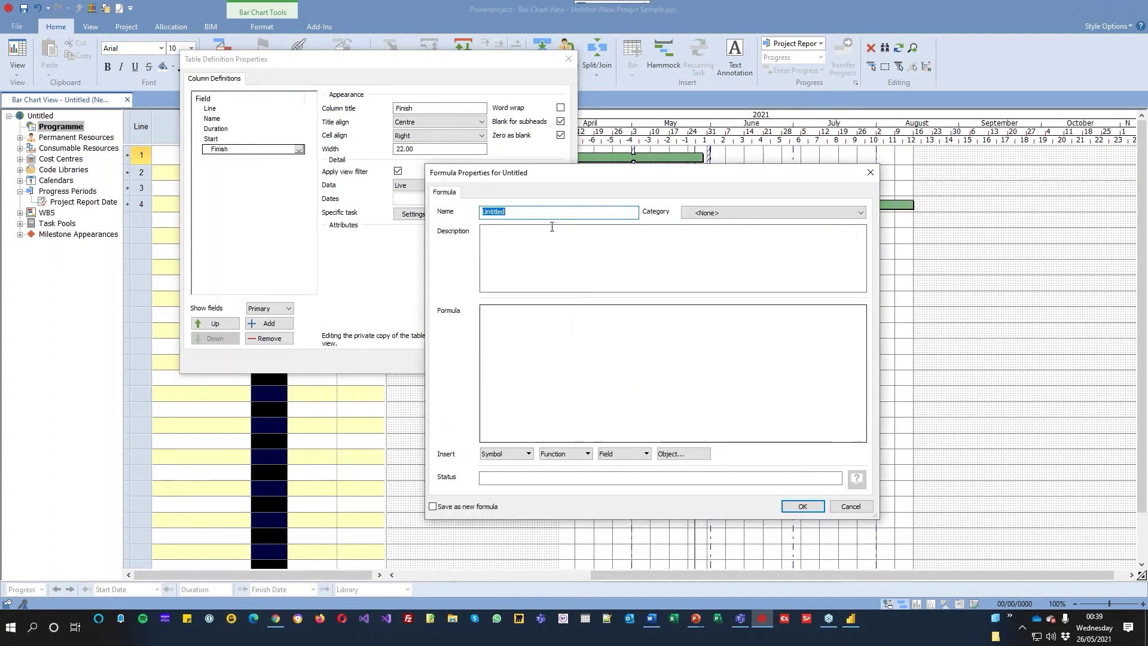
drag(556, 176, 398, 185)
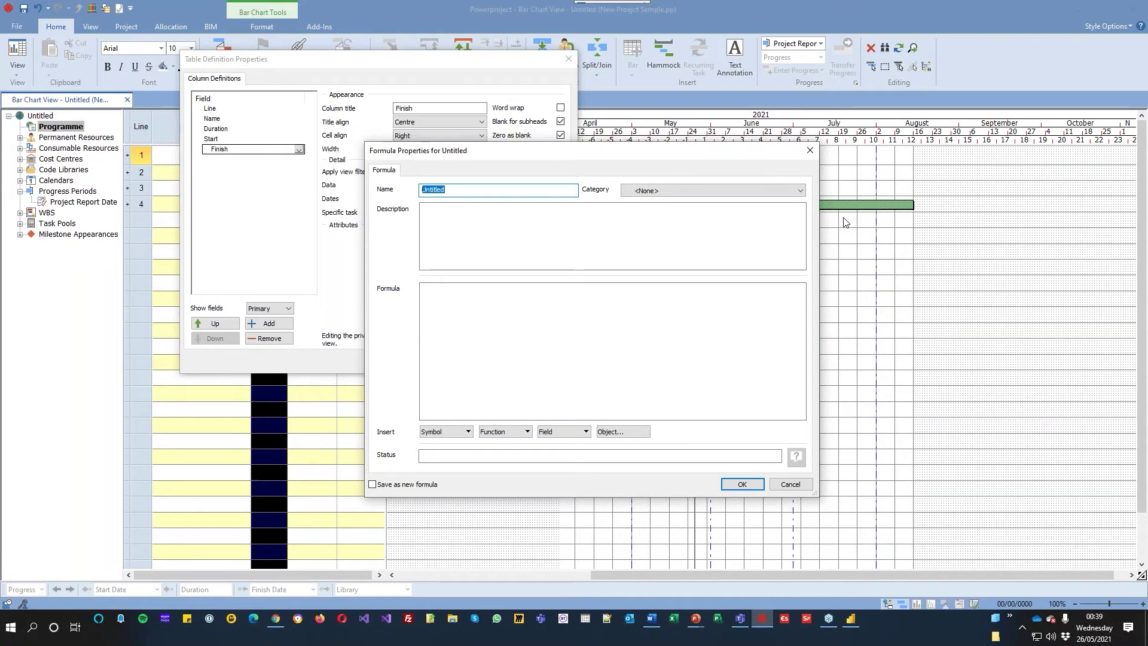
text(Sample Formula 1)
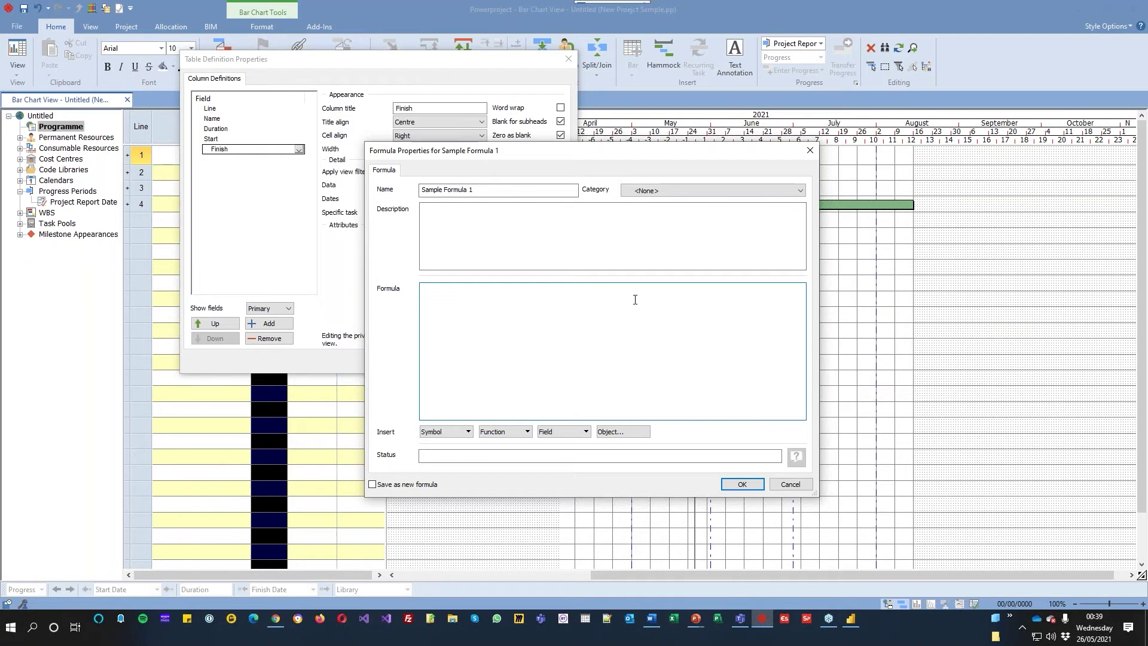
click(460, 290)
click(586, 432)
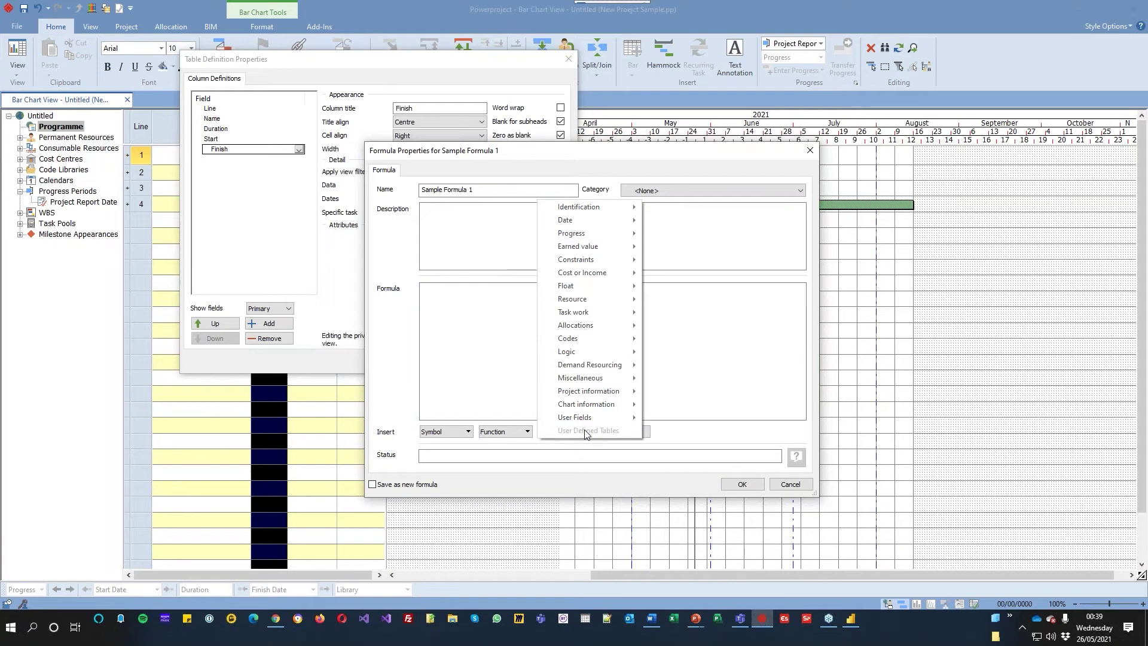
mouse_move(594, 228)
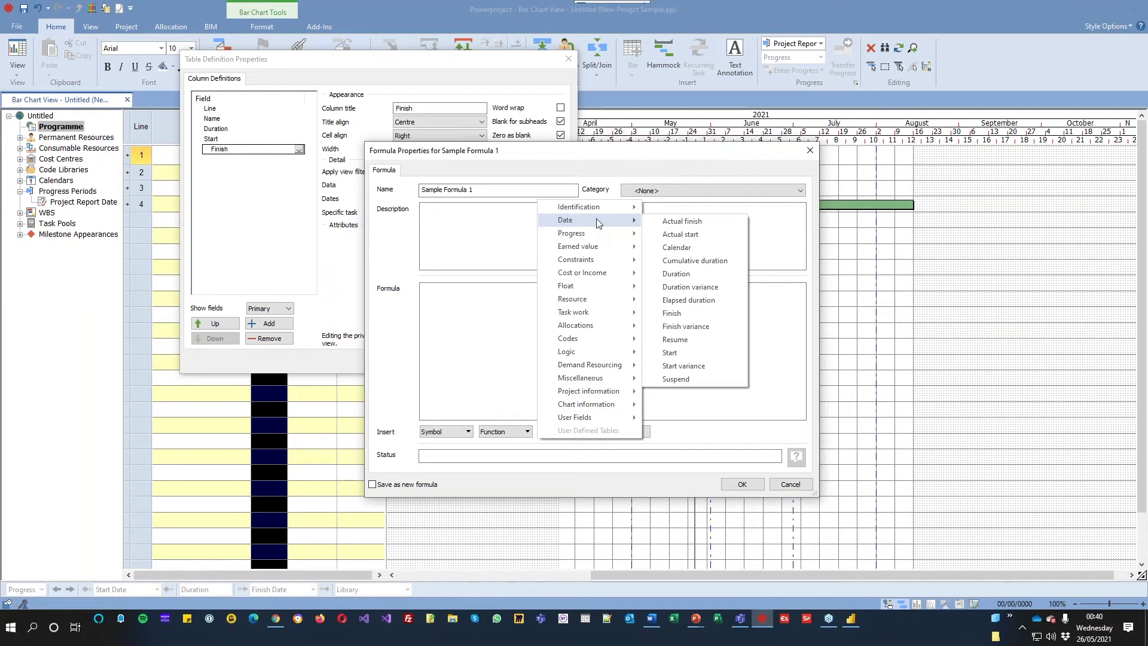
click(672, 275)
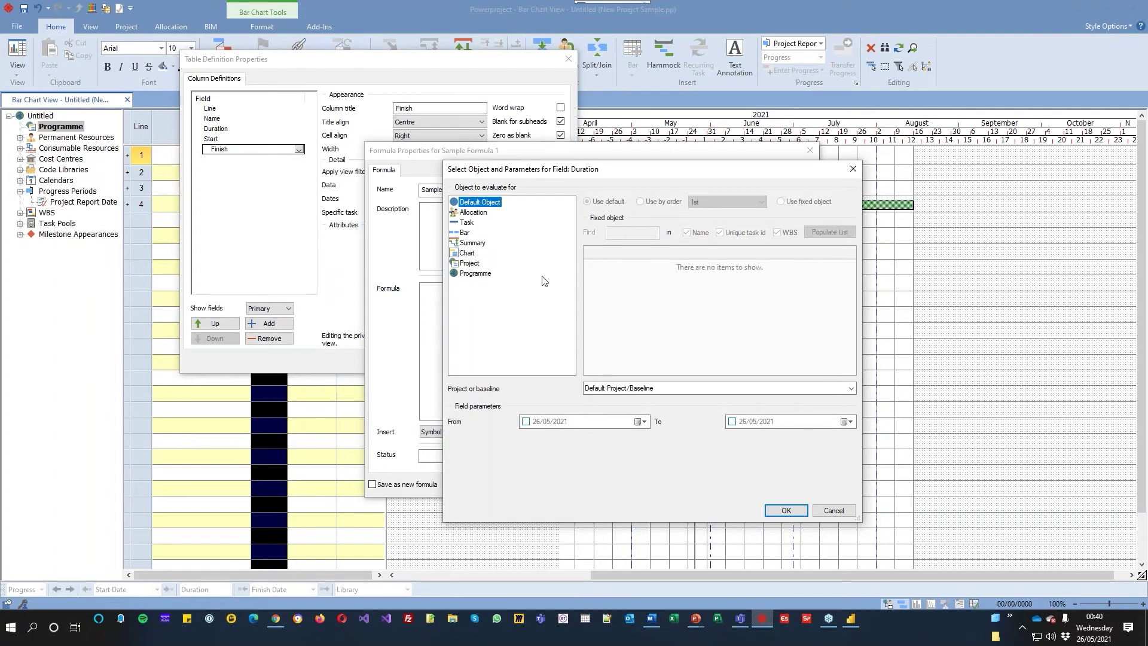
click(836, 512)
- Save Sample Formula 1 with an empty expression and close the table definition
click(742, 484)
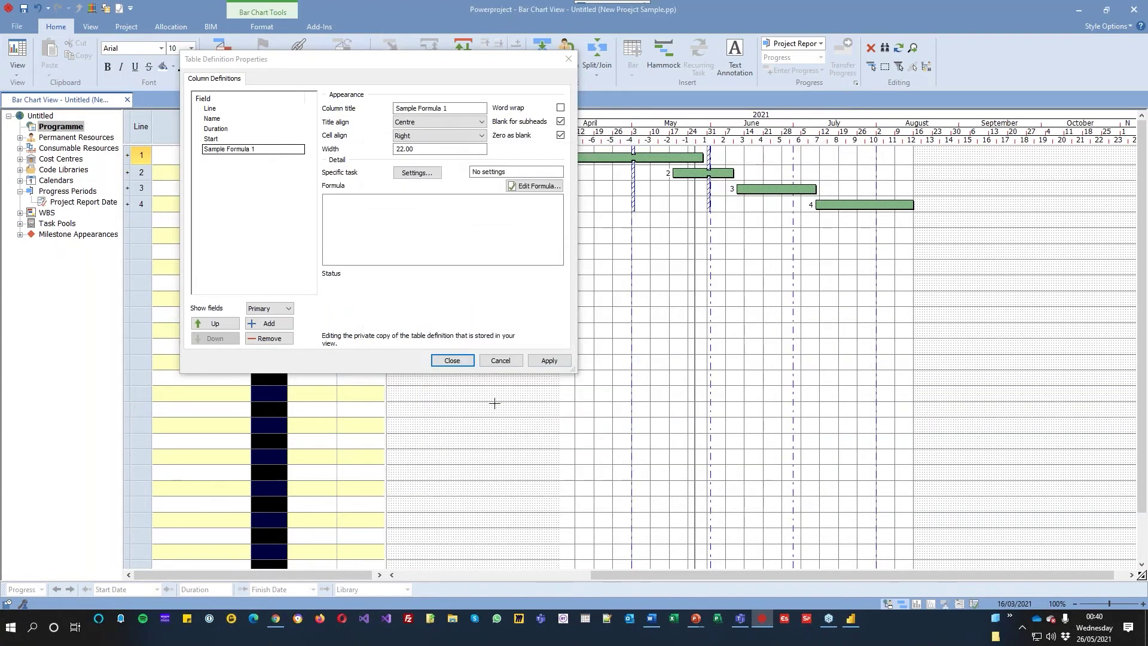
click(450, 362)
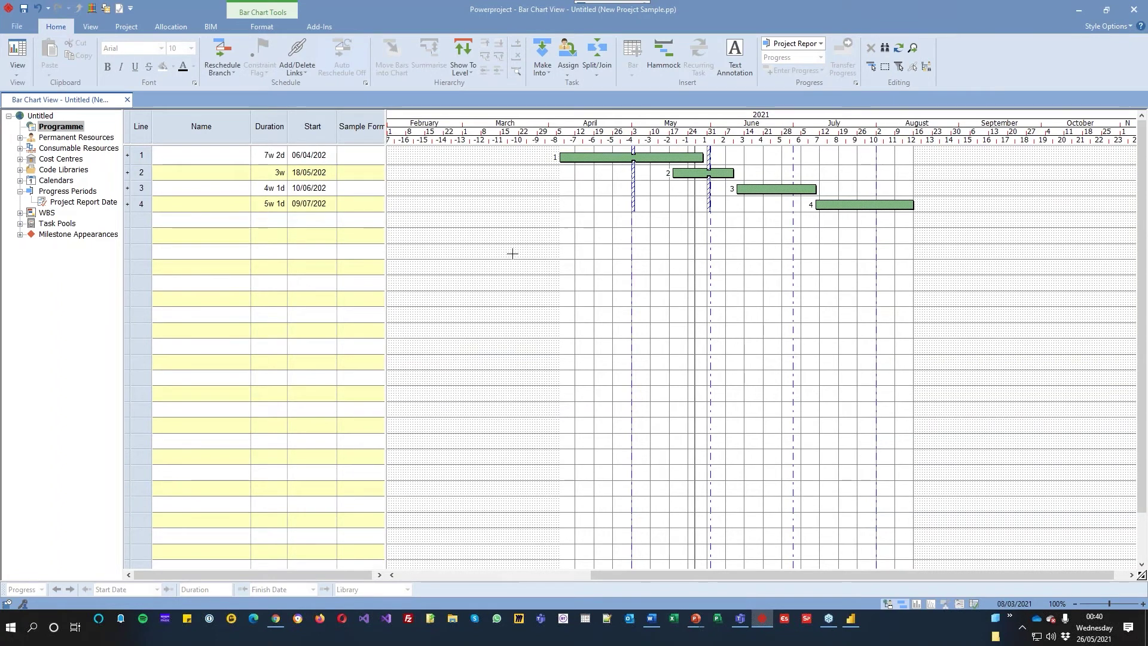
- Group the four task bars on lines 1 to 4 under a summary bar
click(602, 158)
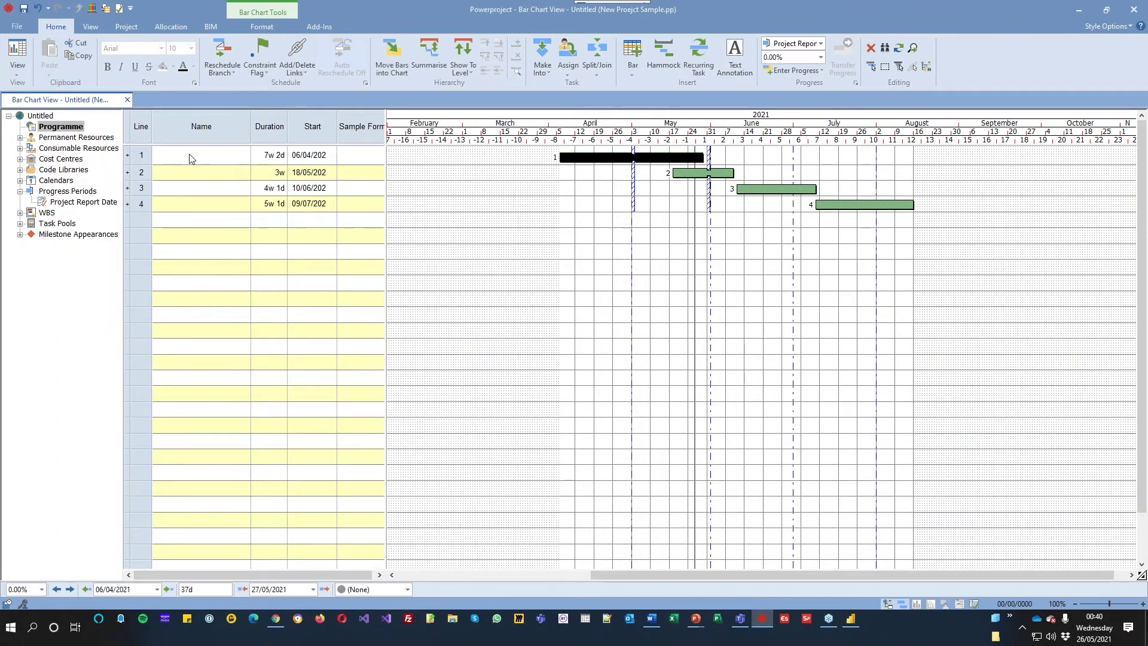
click(521, 239)
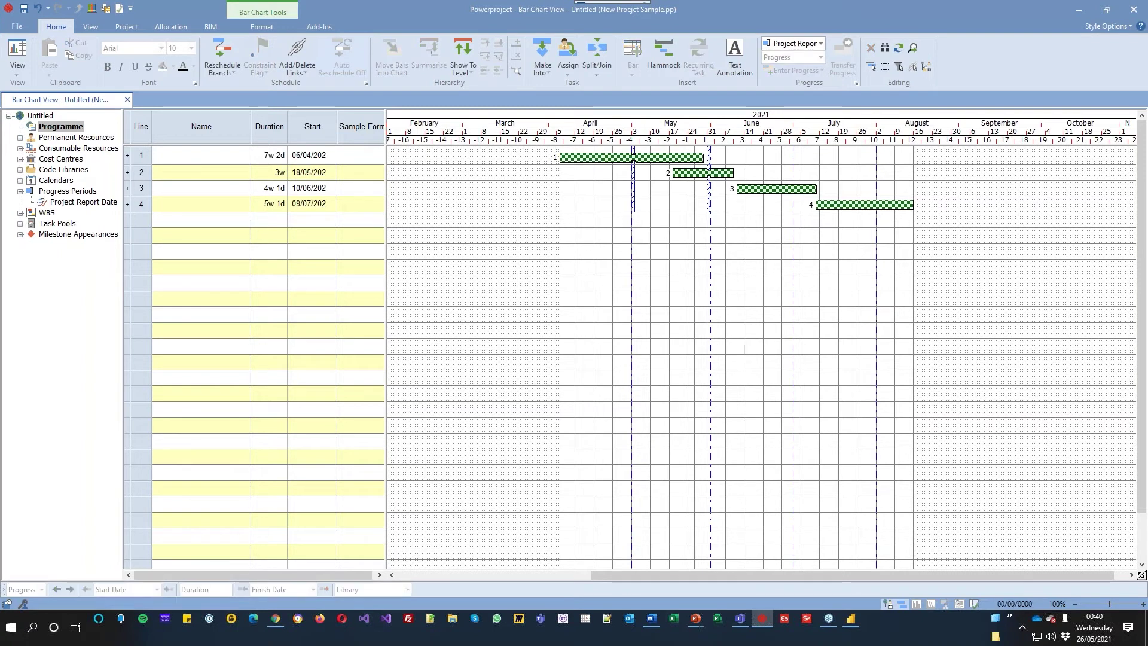
drag(141, 158, 141, 204)
click(429, 67)
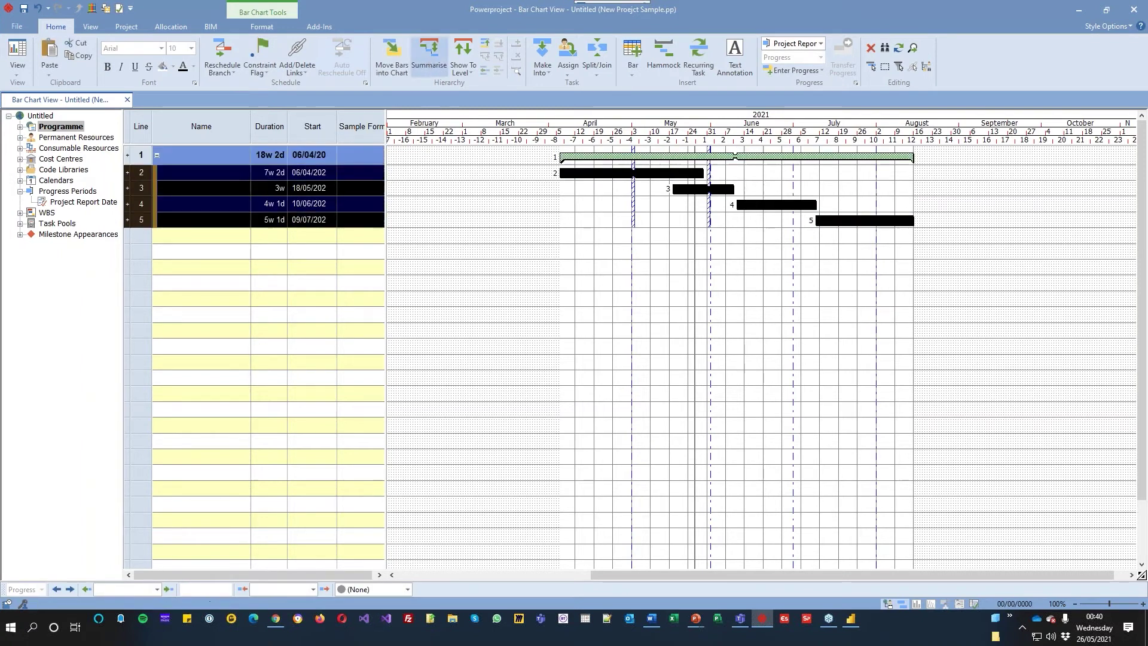
- Examine the summary bar, its first task, and the Programme chart with its child entry in the project tree
click(583, 155)
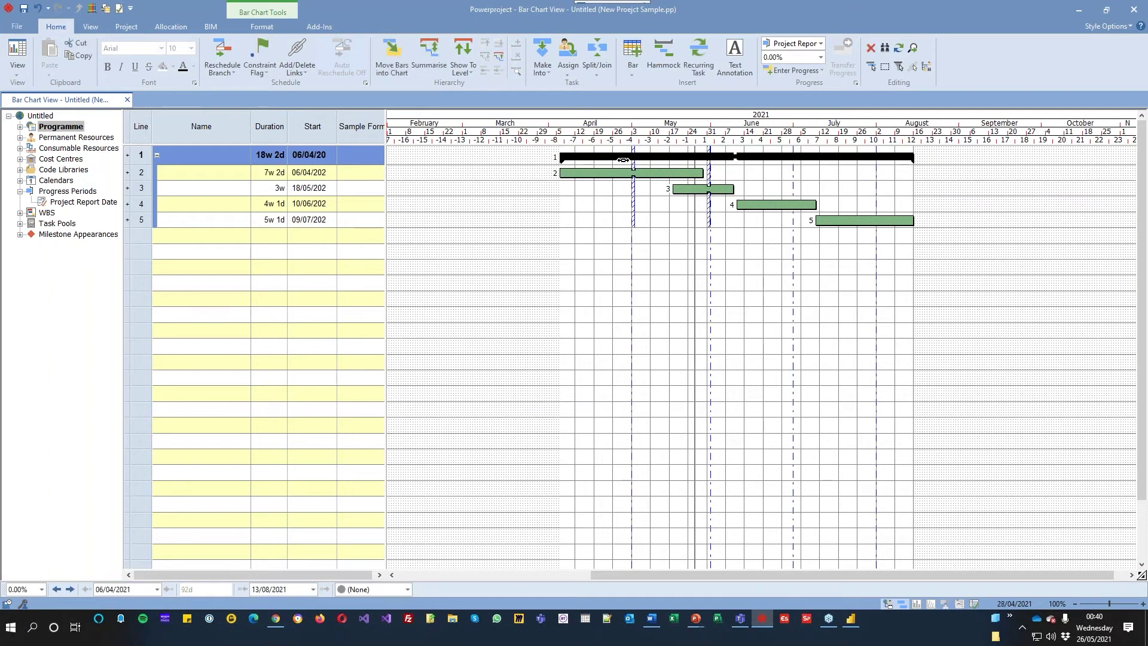
click(612, 218)
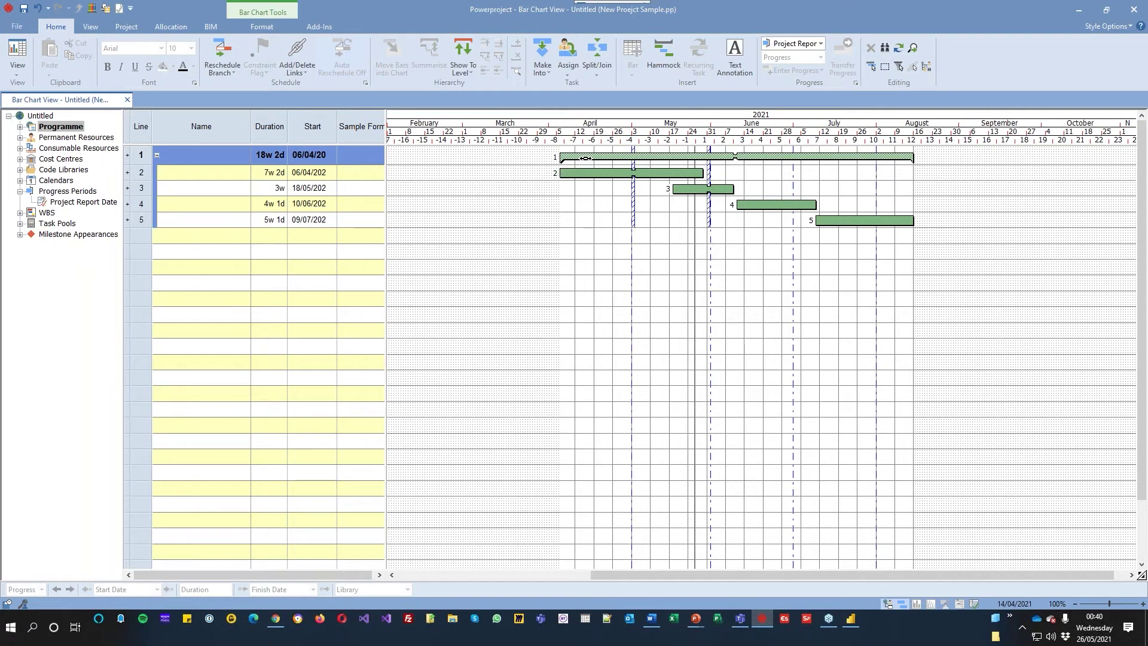
drag(586, 158, 588, 171)
click(17, 128)
double_click(52, 128)
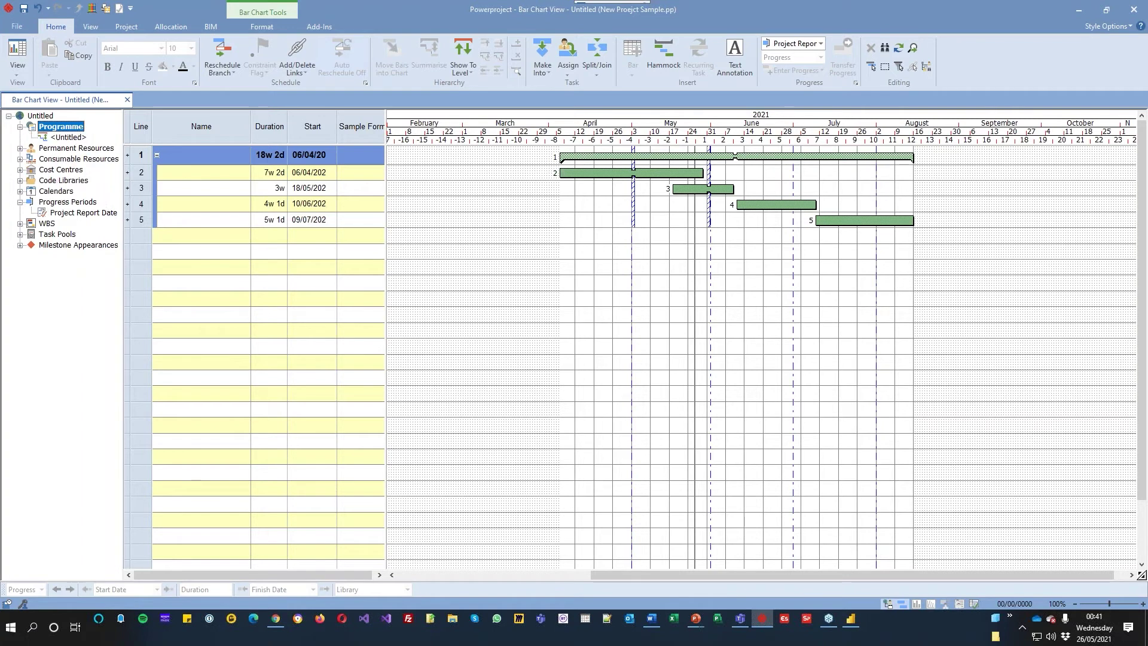
right_click(52, 131)
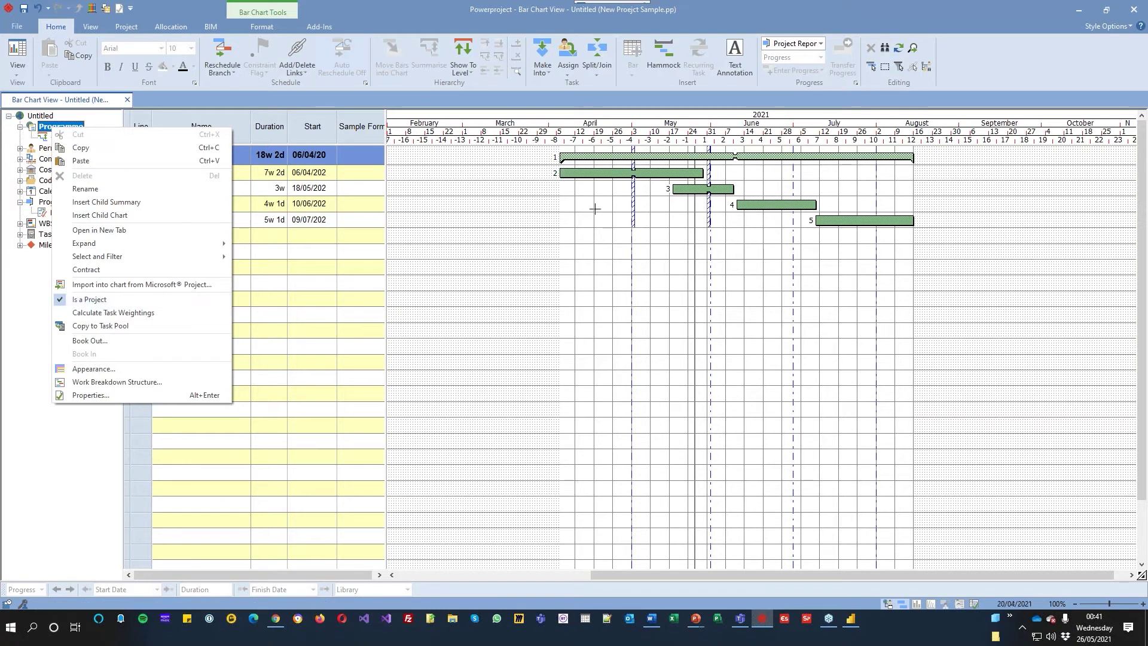
click(535, 168)
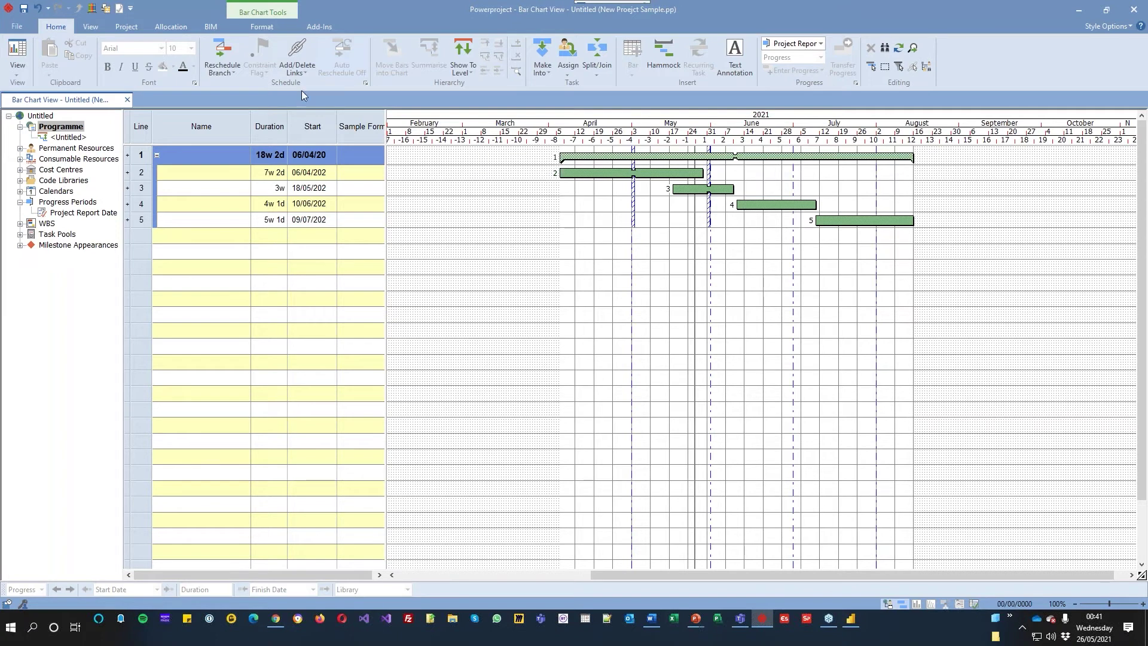
- Allocate the Bricklayers site resource to the first task bar beneath the summary bar
click(20, 148)
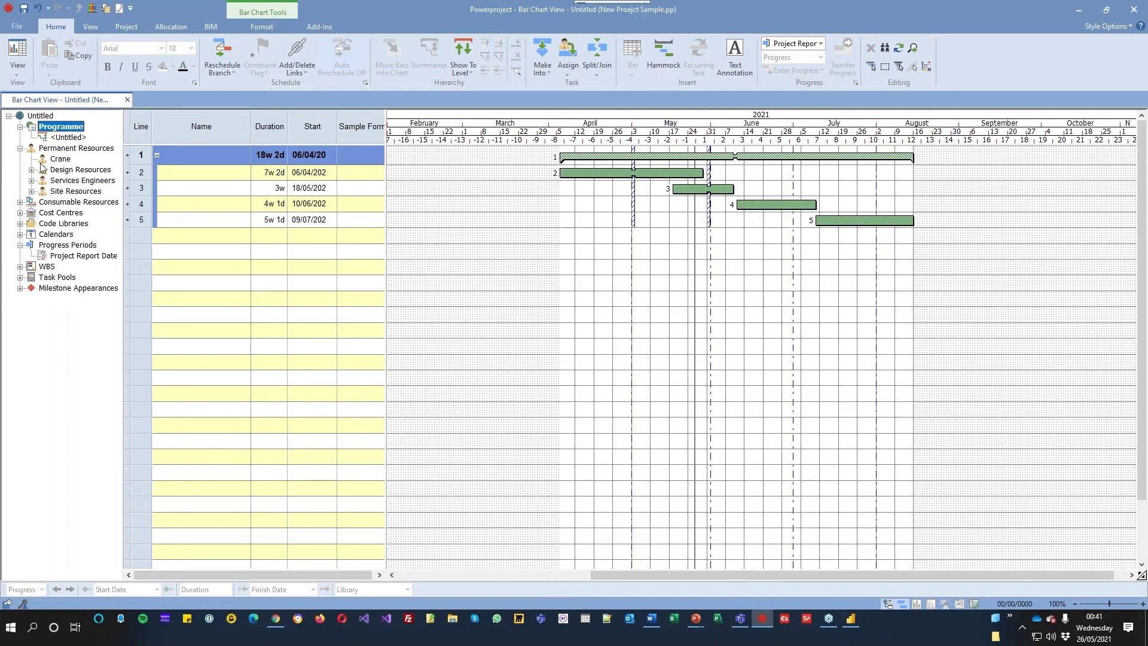
click(31, 191)
drag(66, 202, 638, 176)
click(574, 283)
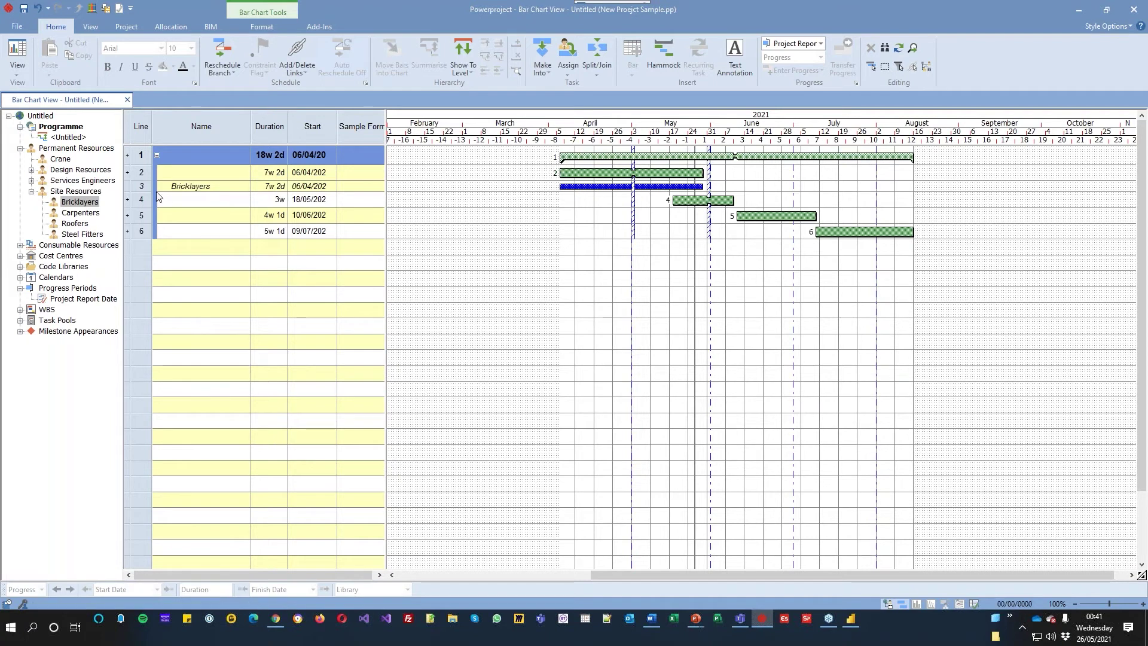
- Delete the Bricklayers allocation from the first task bar
click(583, 187)
key(Delete)
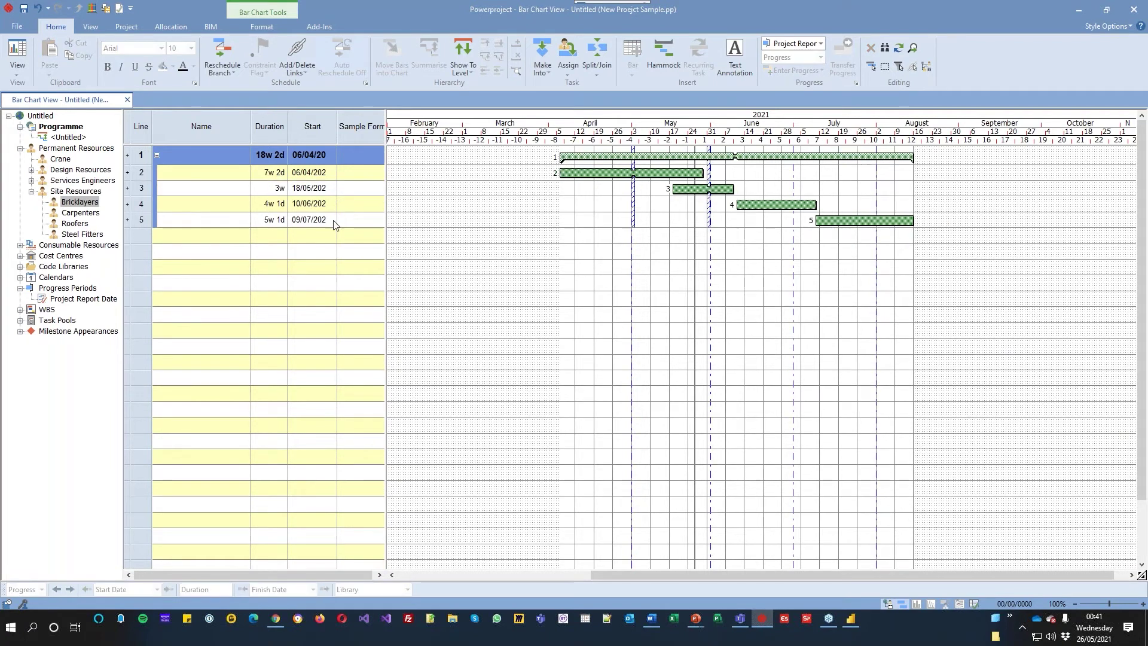
- Open Sample Formula 1 for editing from its column's table definition
right_click(357, 137)
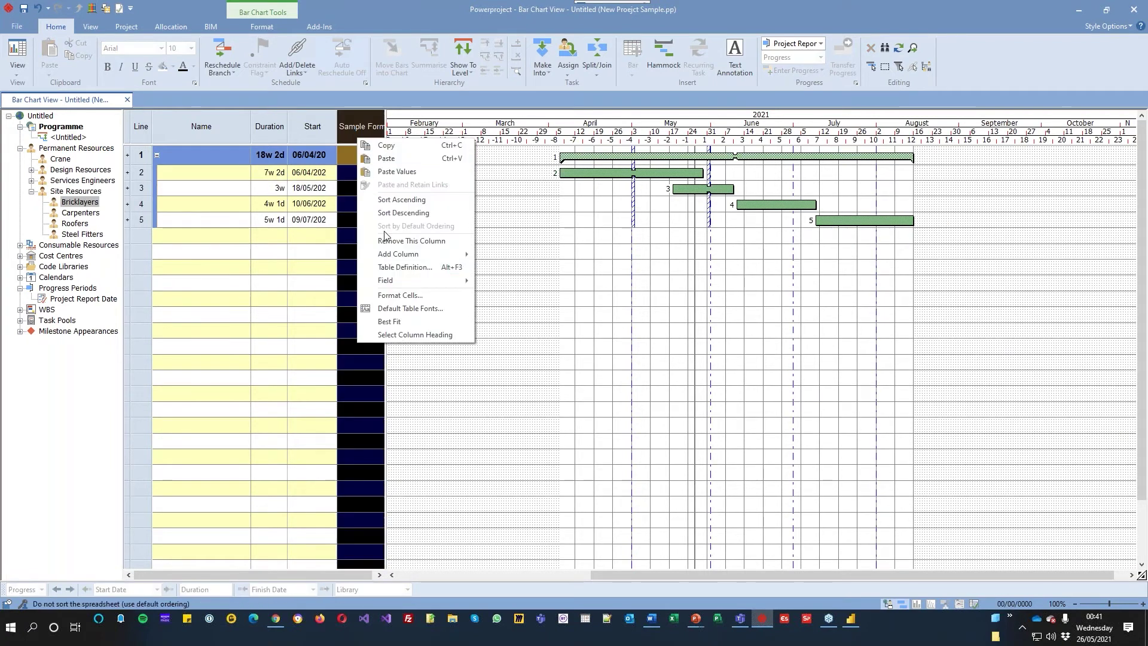
click(389, 267)
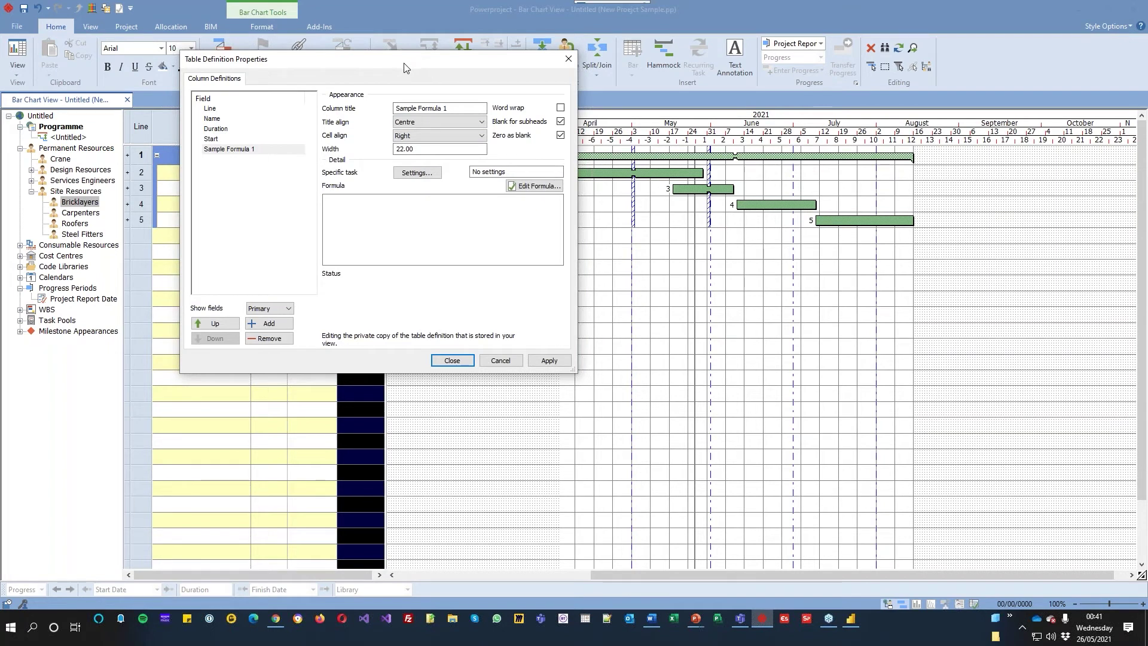
click(200, 152)
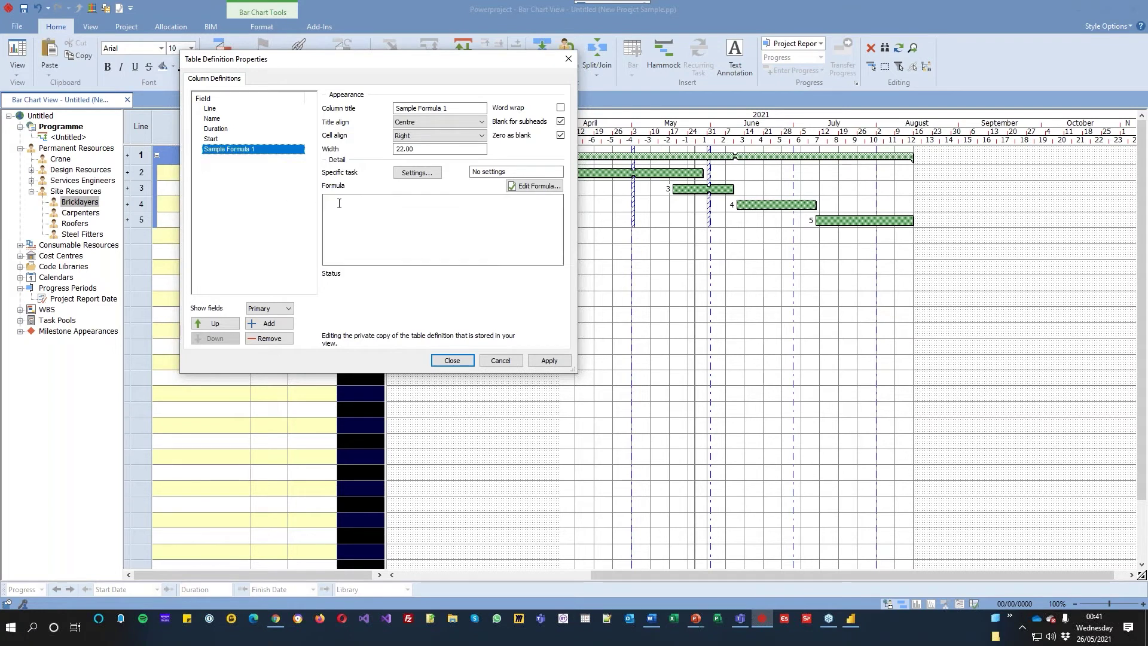
click(385, 219)
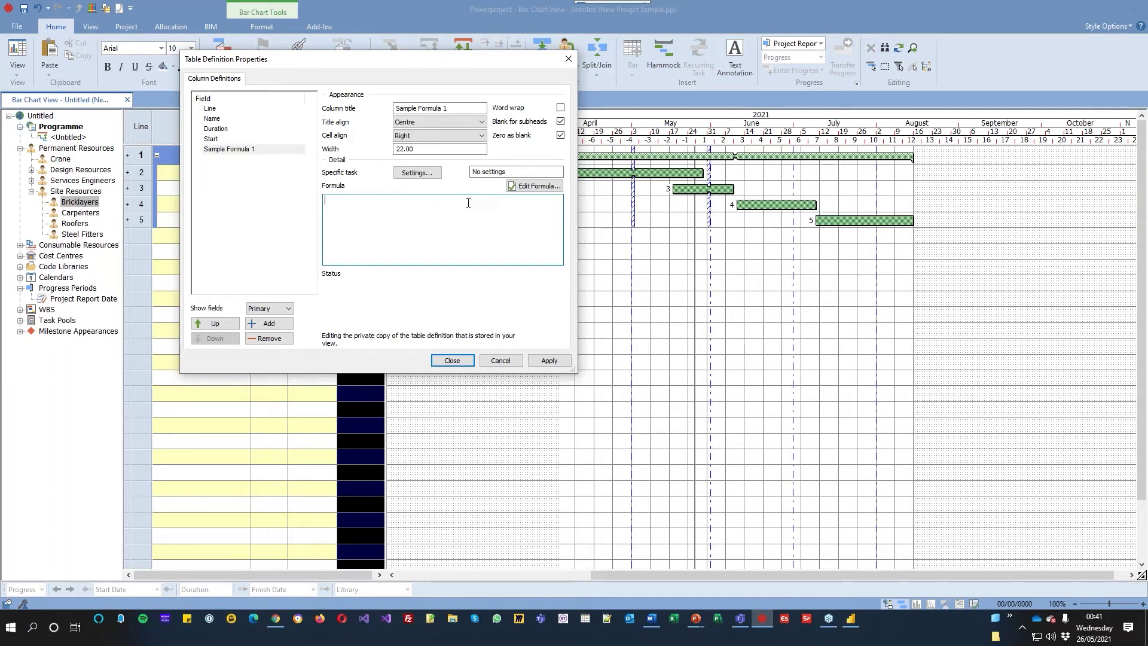
click(533, 186)
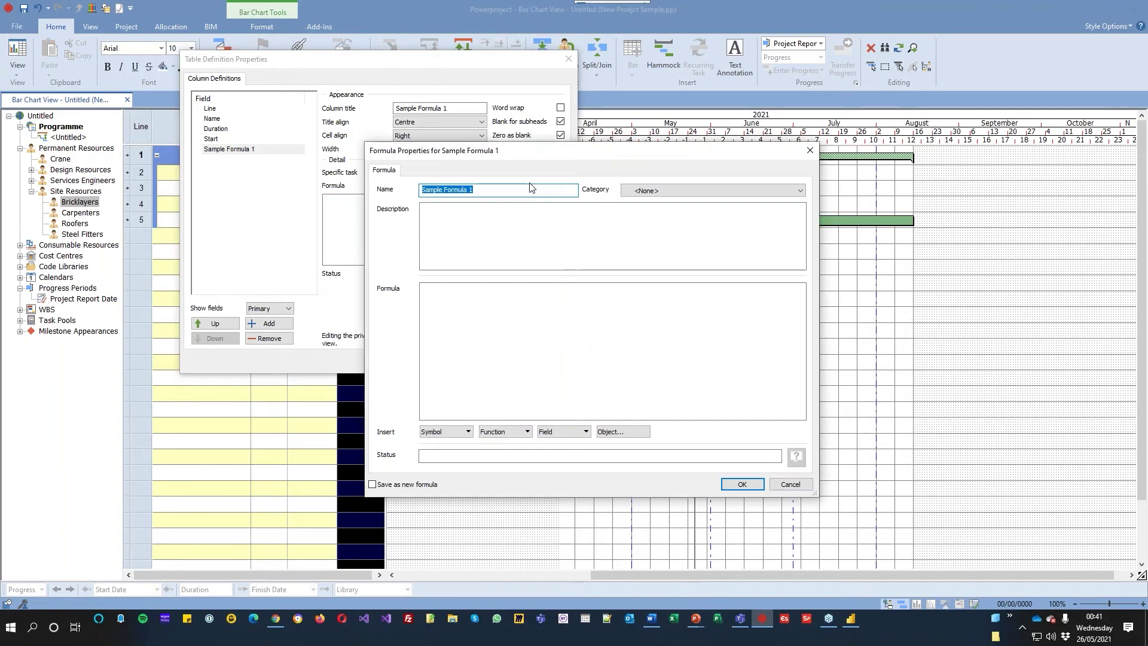
- Insert the Duration date field into the Sample Formula 1 formula, keeping the default object, Default Project/Baseline and no date limits
click(609, 335)
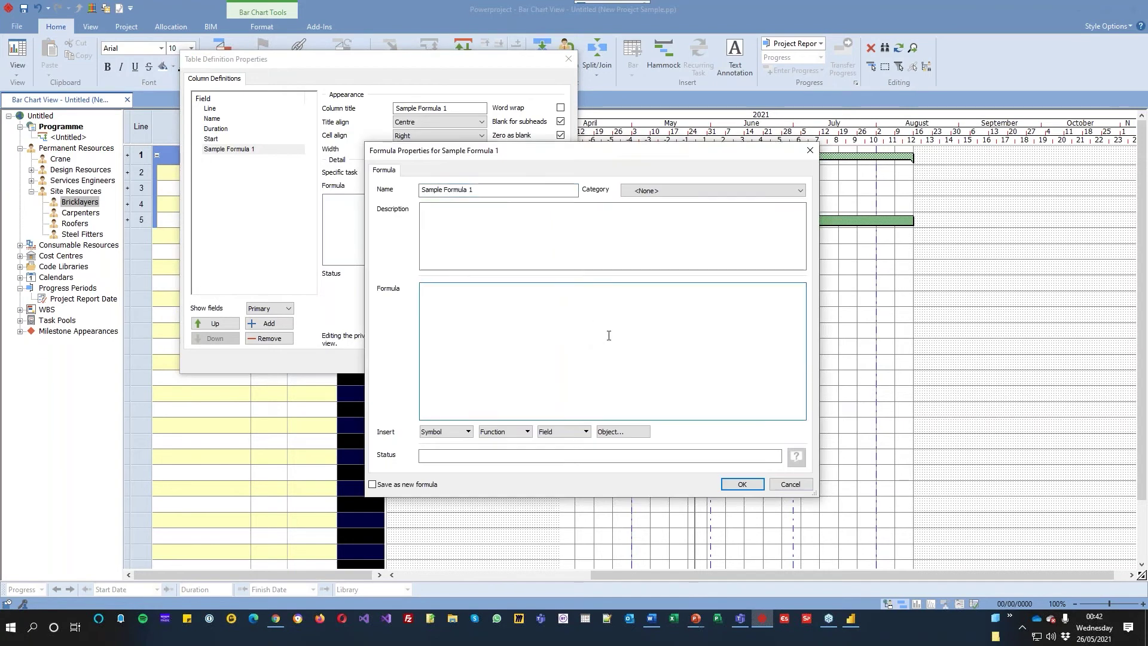
click(587, 432)
mouse_move(589, 220)
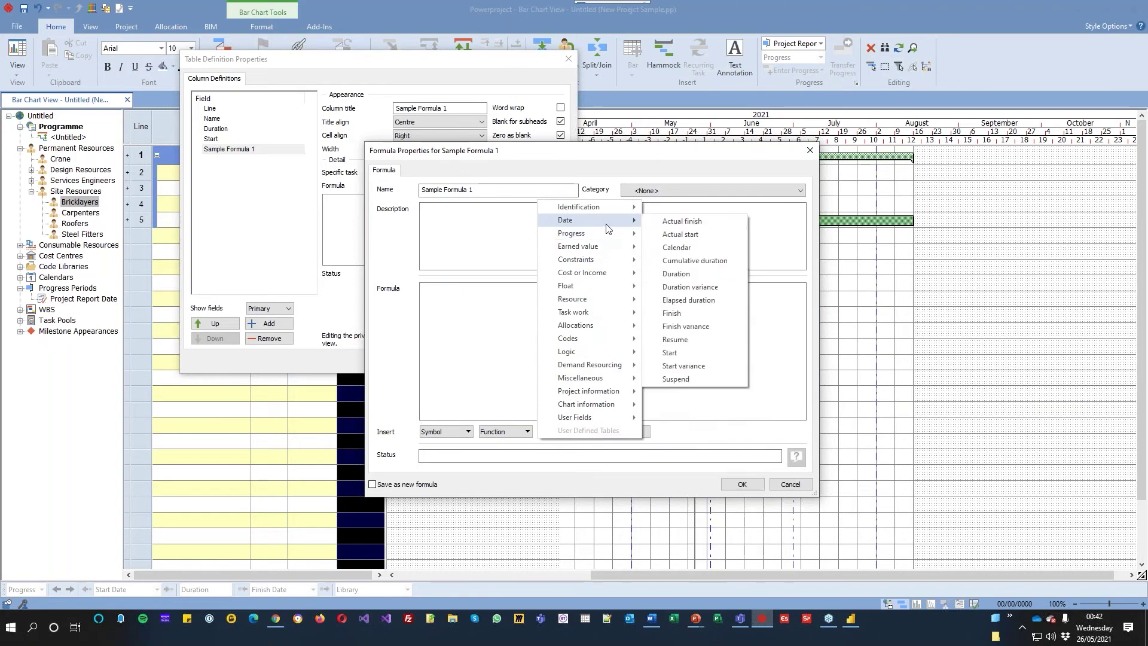
click(686, 277)
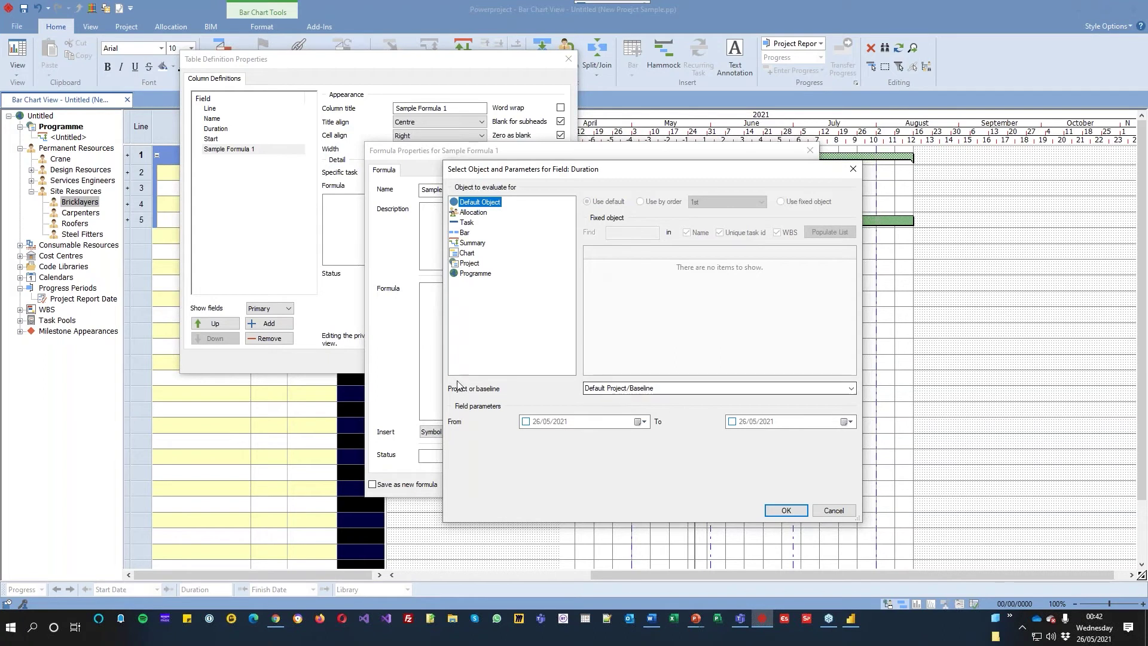
click(630, 388)
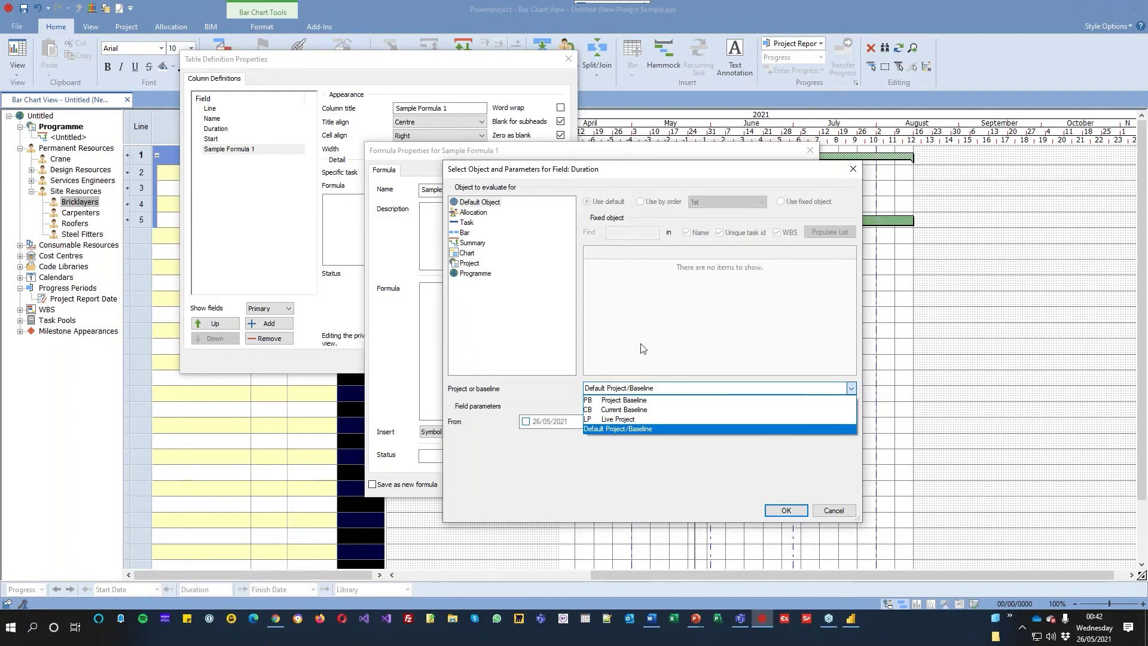
click(571, 389)
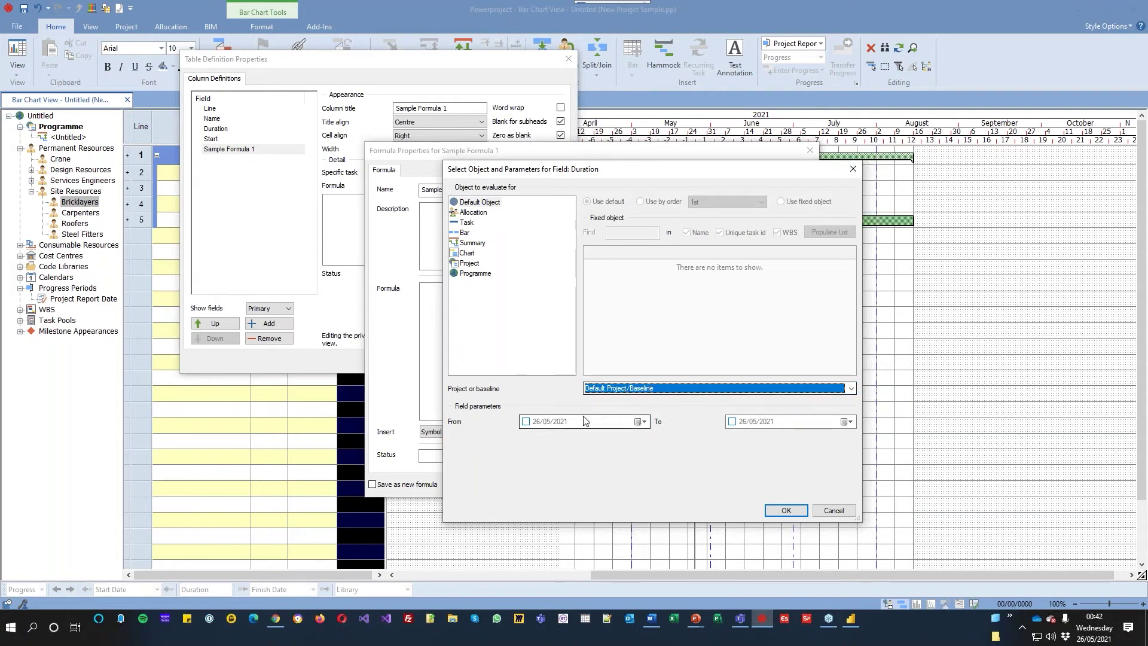
click(530, 424)
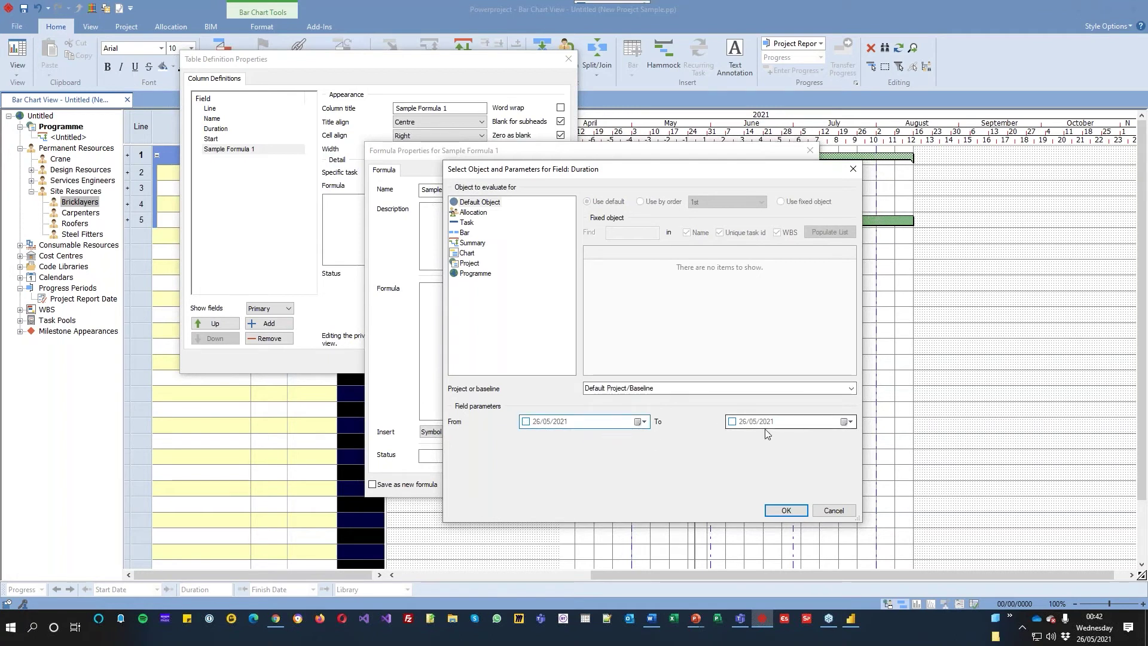
click(786, 510)
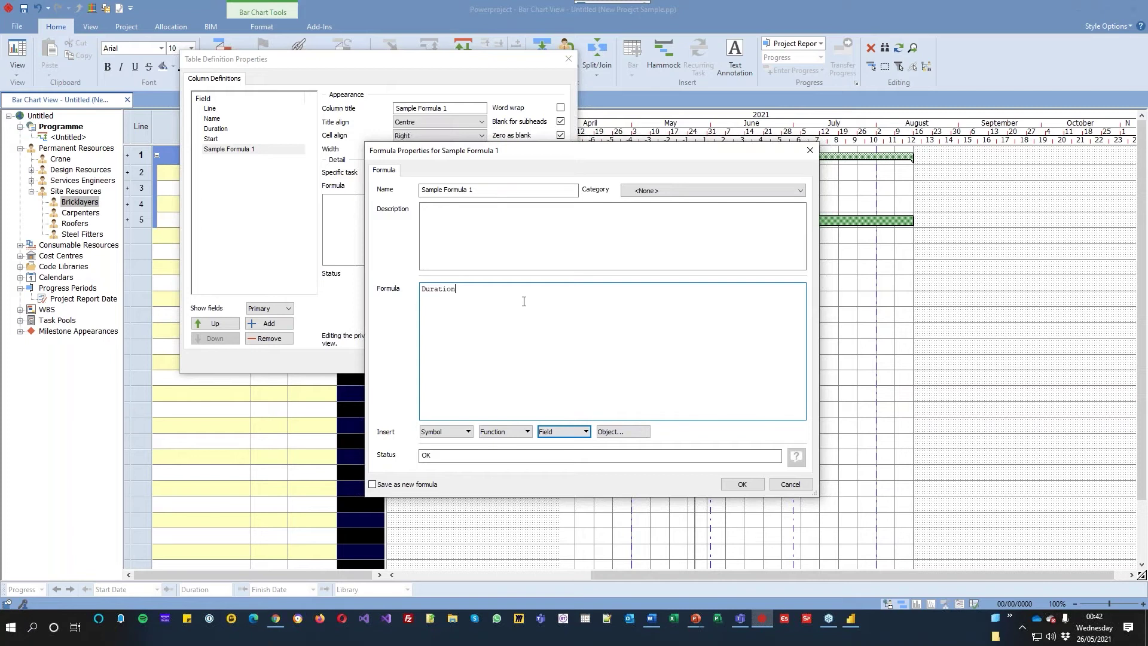
- Replace the formula's contents with the Duration date field evaluated for the Summary object
double_click(489, 290)
key(Delete)
click(586, 431)
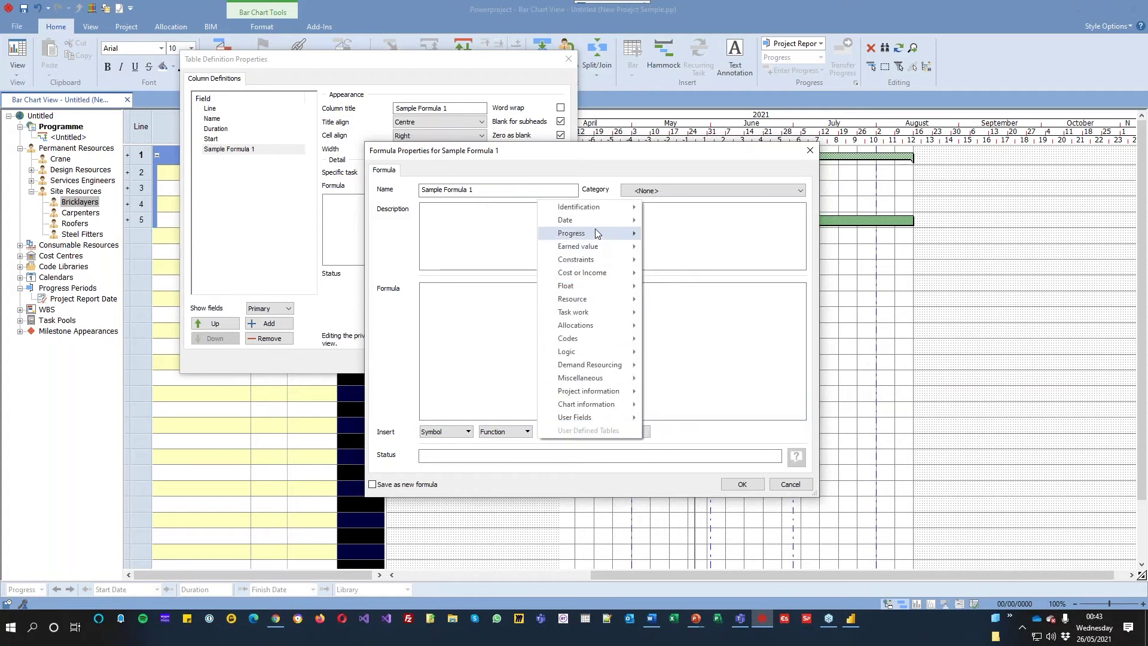
mouse_move(595, 220)
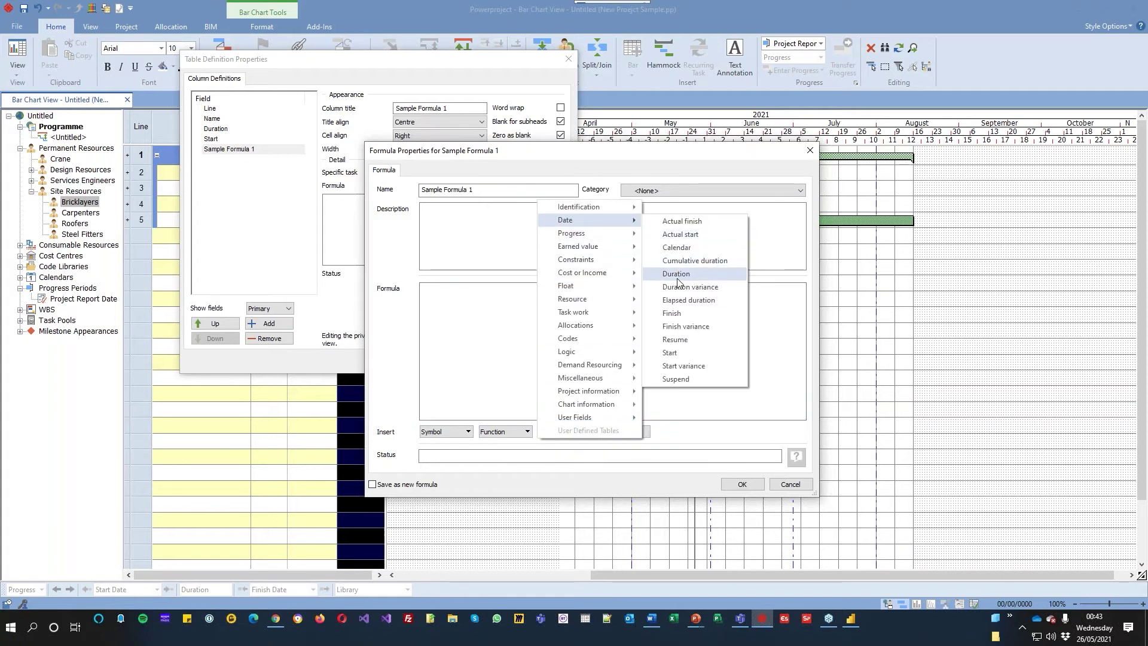
click(678, 275)
click(472, 243)
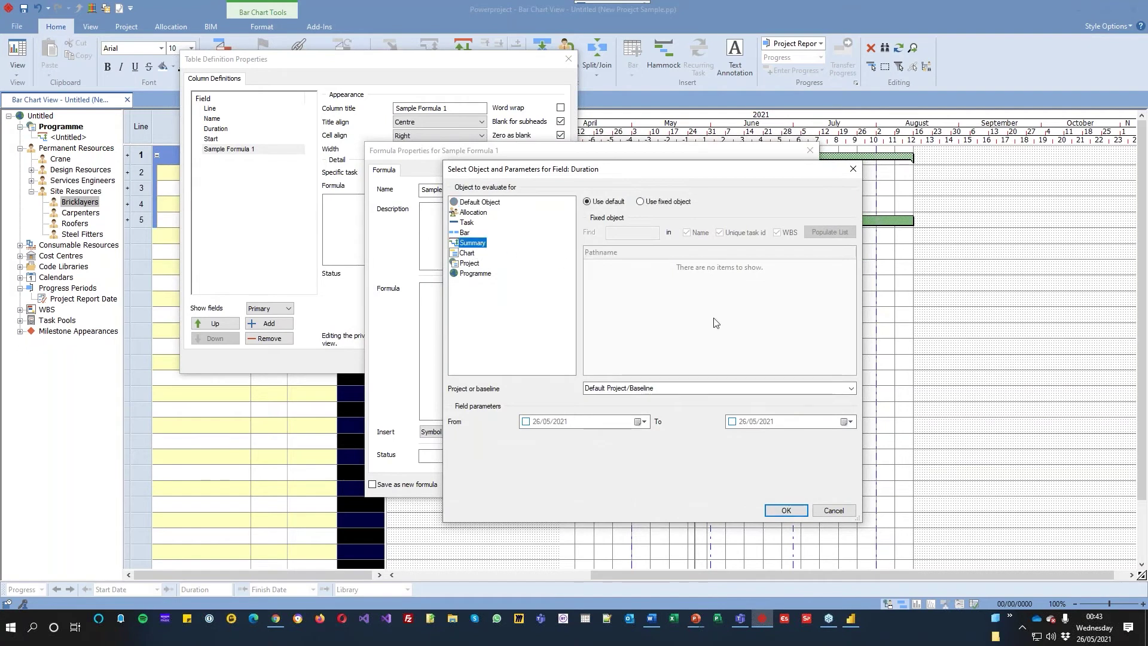
click(787, 510)
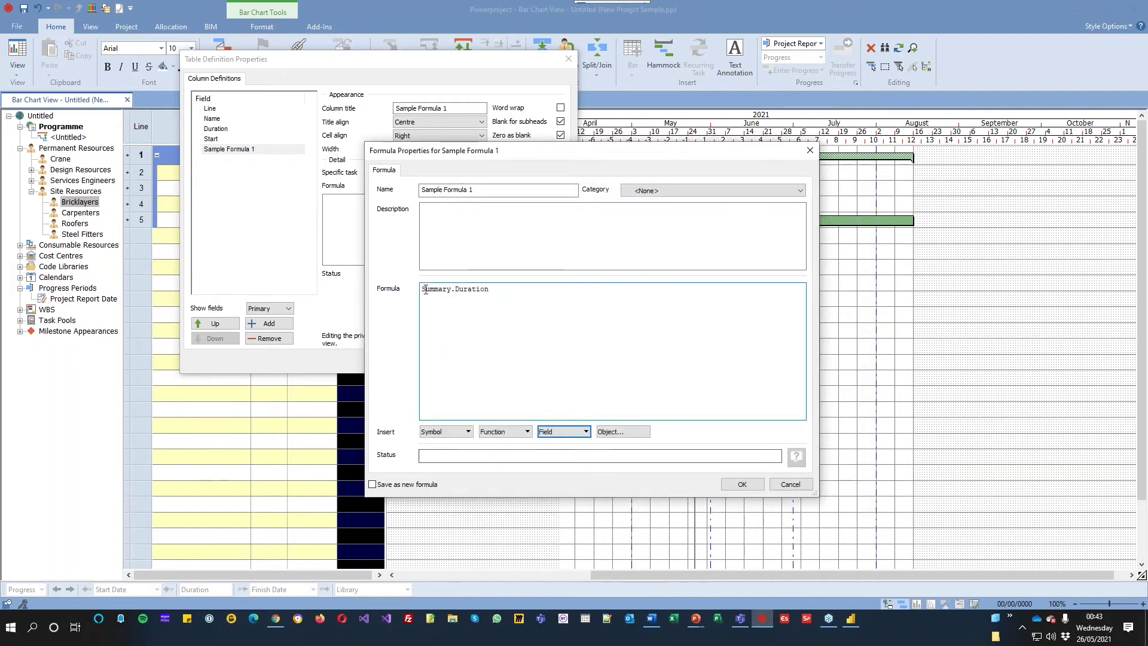
- Remove the Summary prefix so the formula reads Duration, and apply it to the column's table definition
drag(456, 290, 420, 290)
key(Delete)
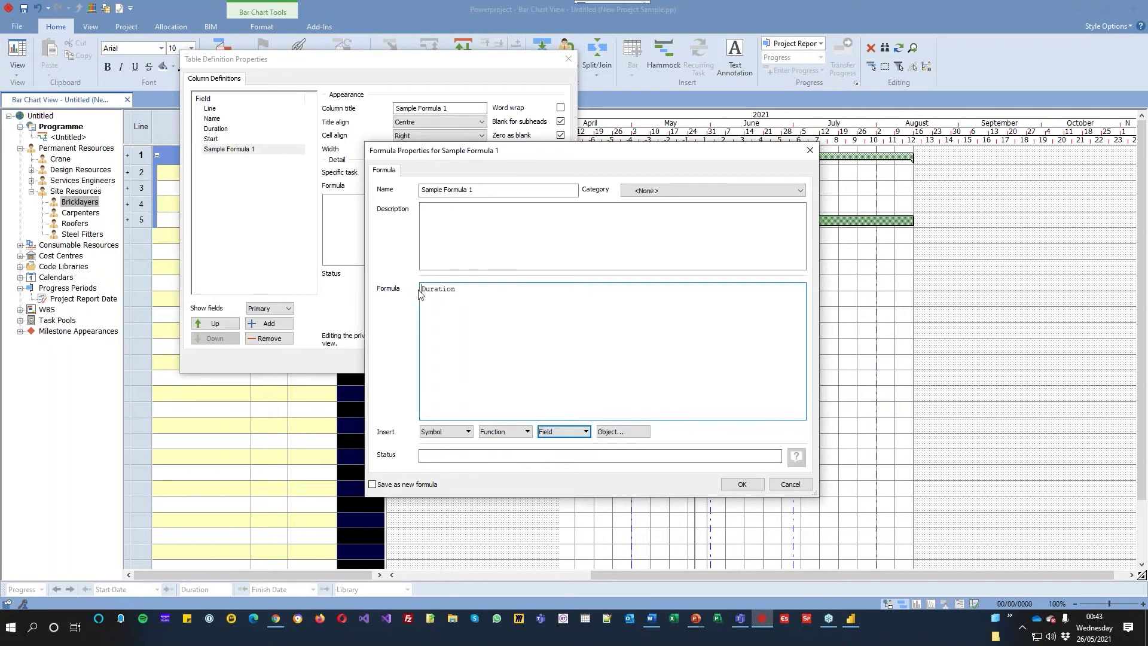
click(742, 484)
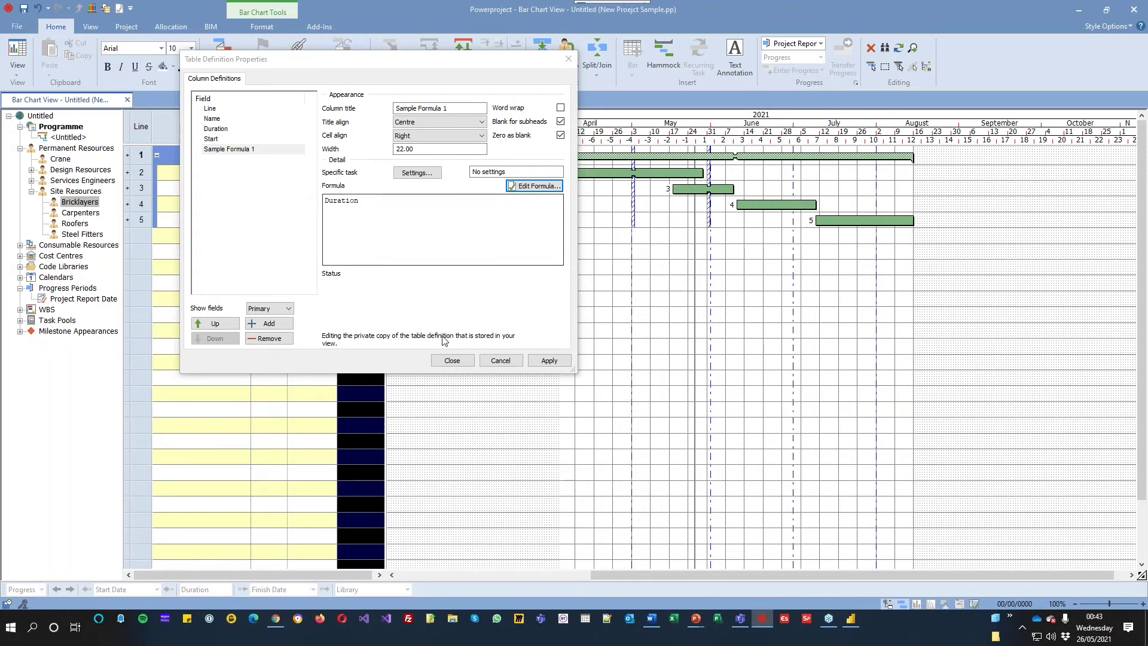
click(548, 360)
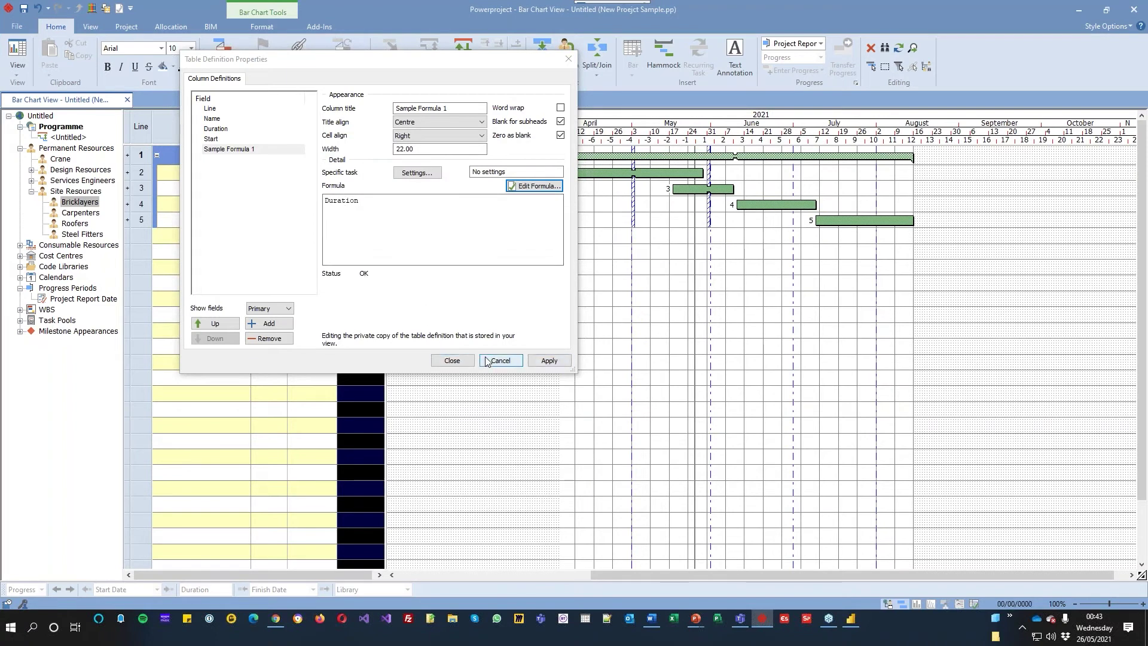
click(452, 360)
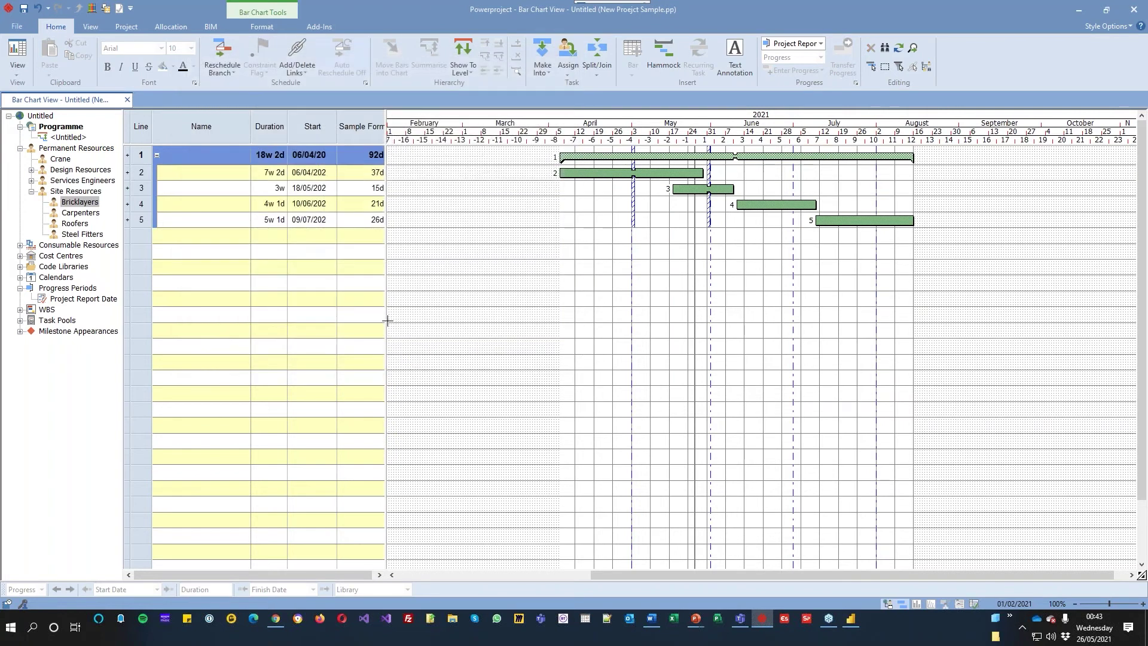
- Widen the table area beside the chart and the Sample Formula 1 column to a width of about 33
drag(388, 322, 434, 321)
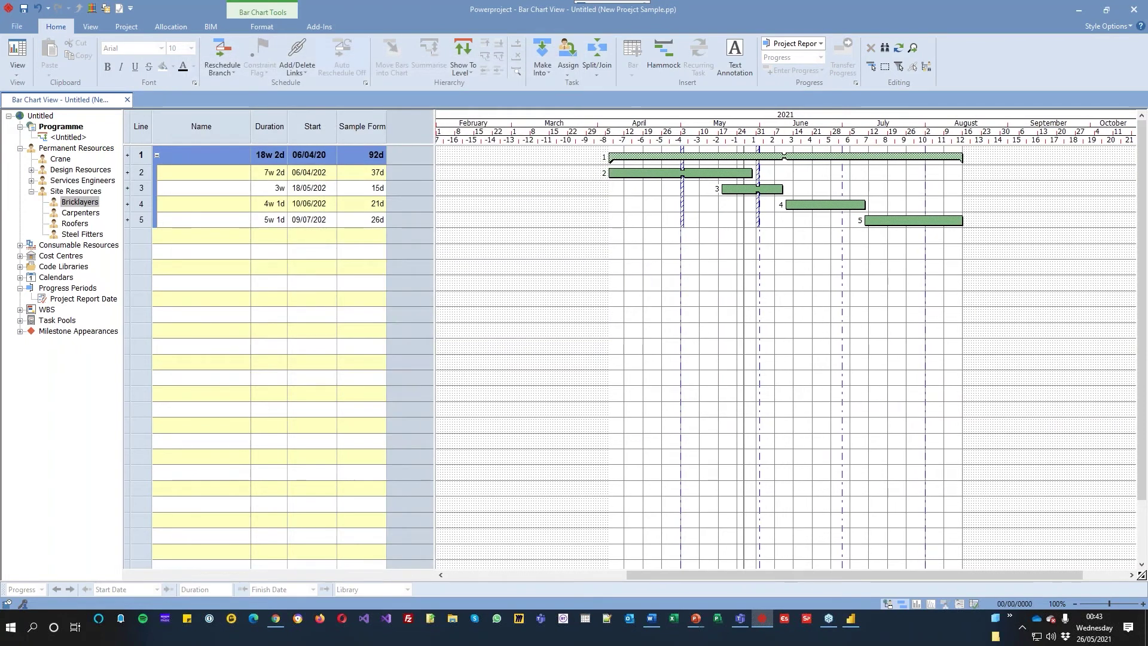
click(339, 173)
click(354, 190)
click(357, 177)
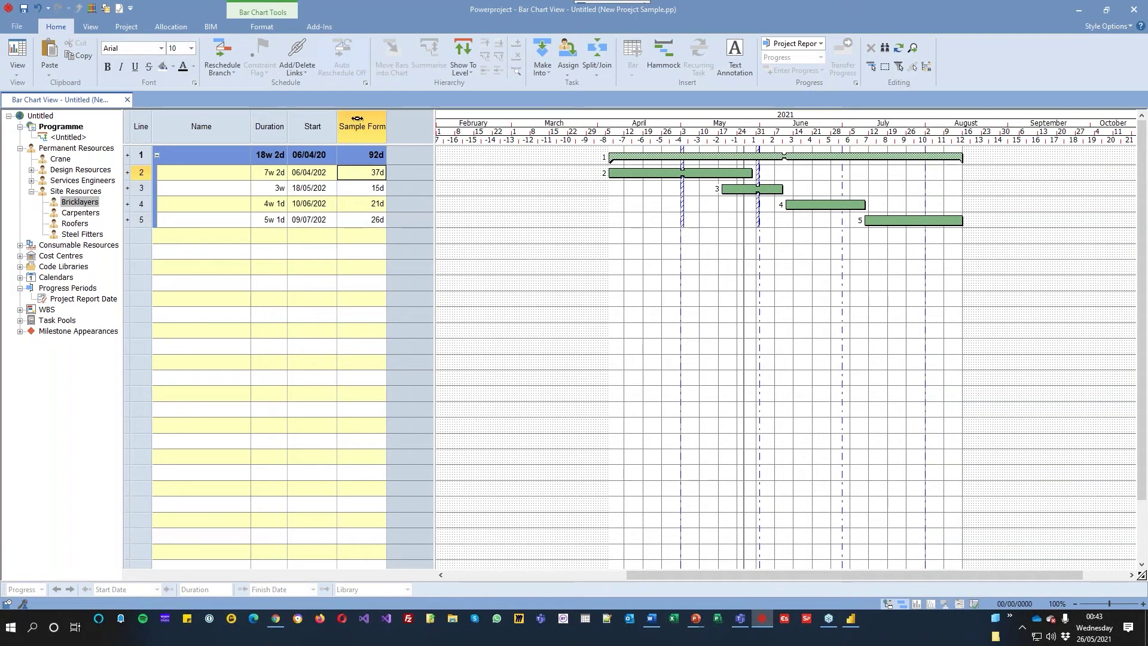
drag(385, 125, 413, 125)
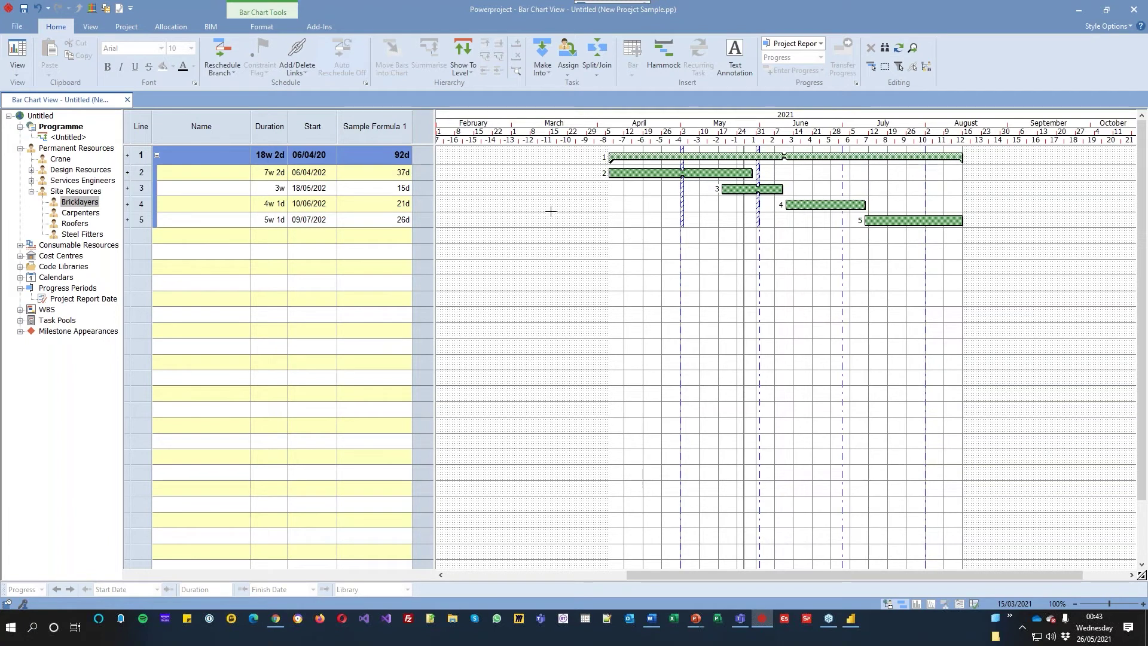
click(378, 190)
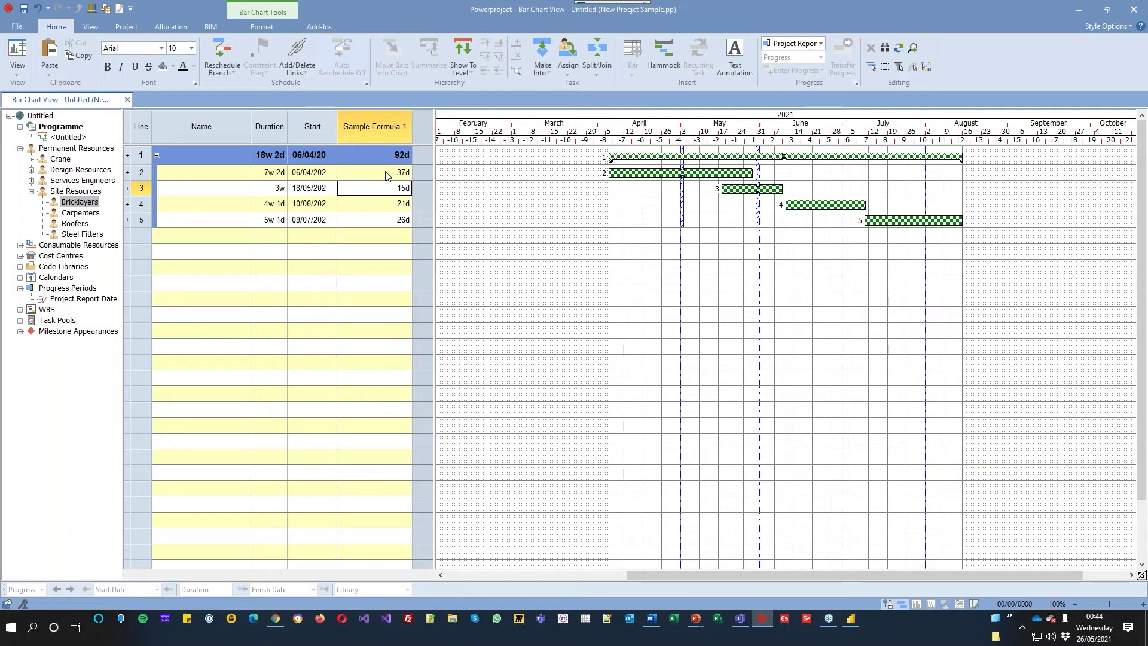
right_click(368, 132)
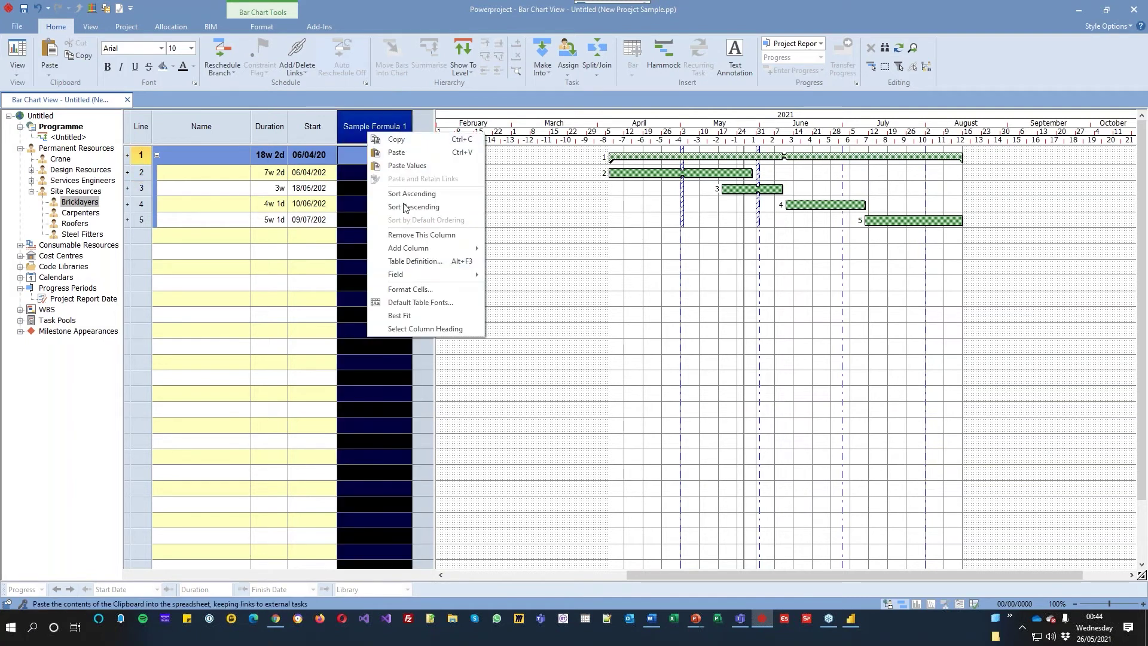
click(421, 261)
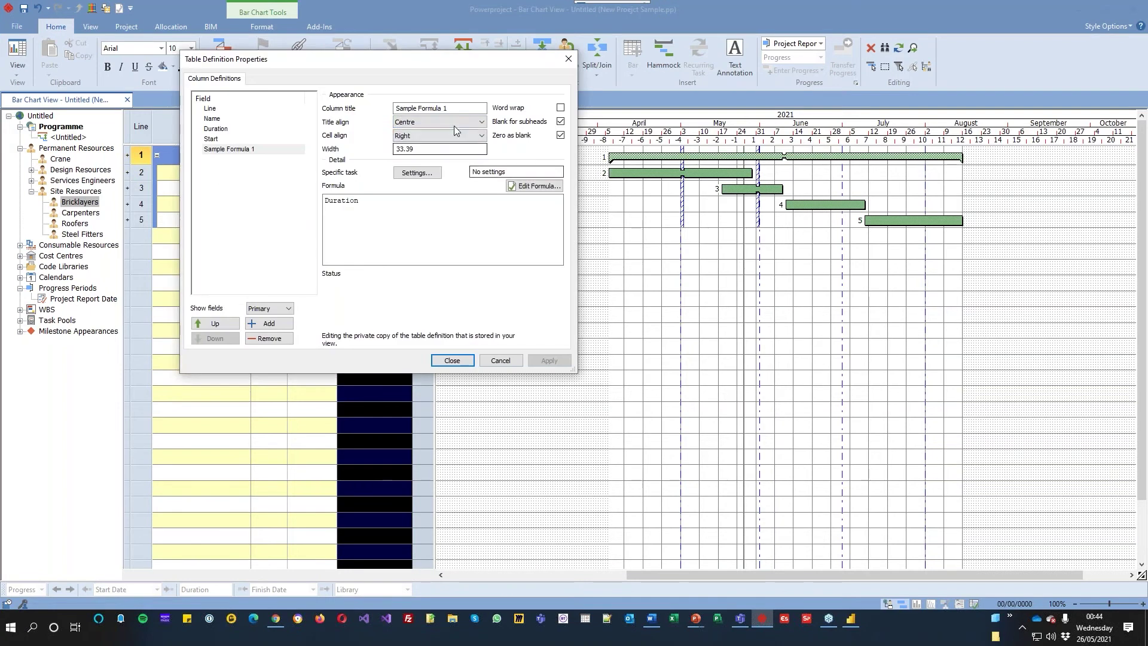
drag(464, 110, 395, 109)
key(ctrl+c)
text(Durati)
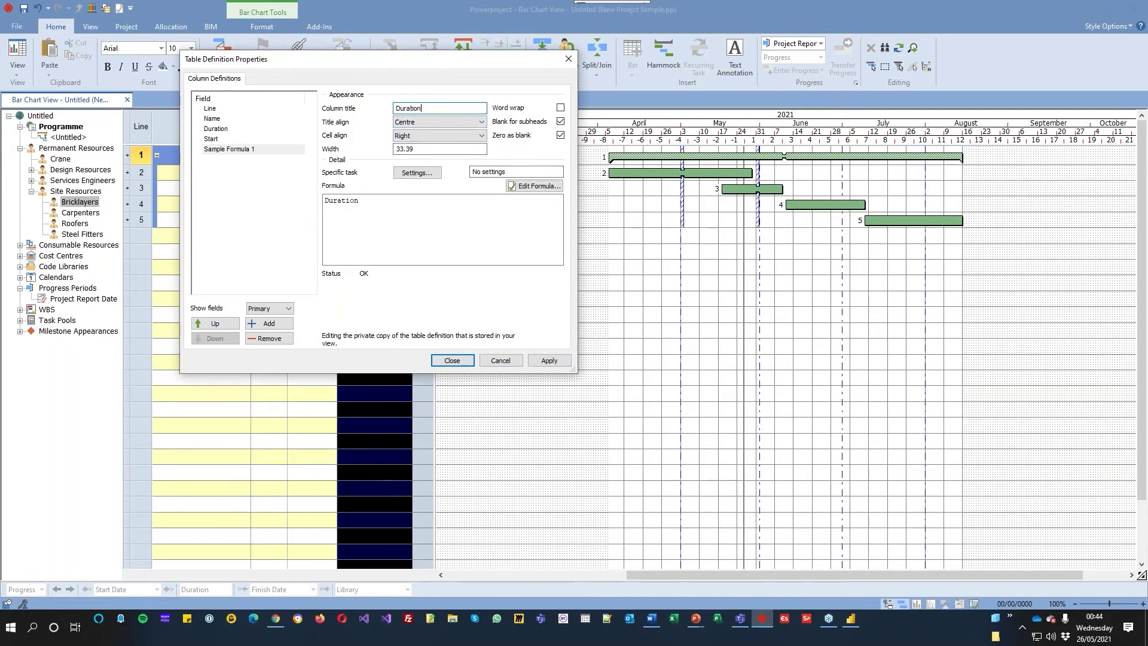
text(on)
click(500, 360)
- Change the Sample Formula 1 column's formula to Duration / '1d' and save the table definition
right_click(353, 131)
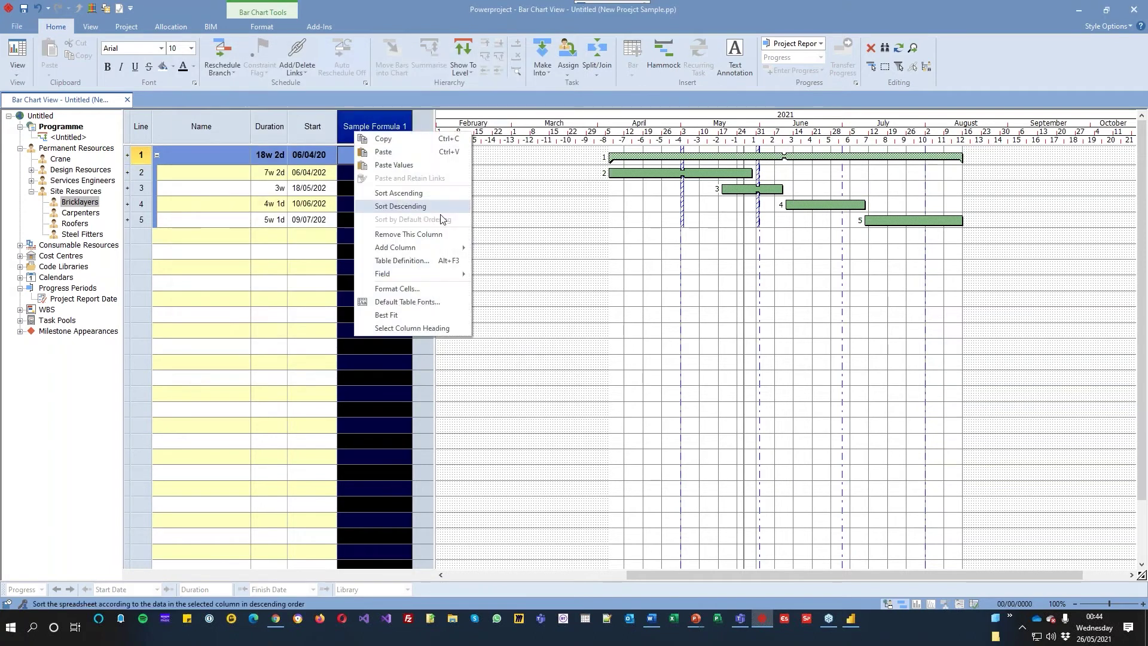
click(422, 259)
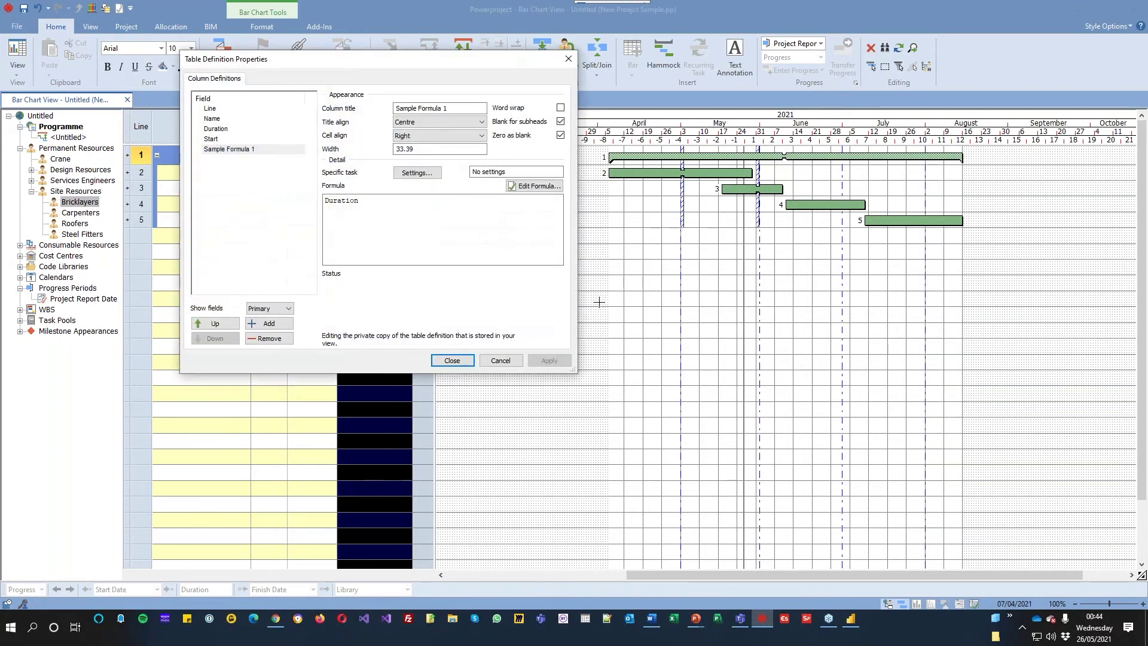
drag(435, 69, 529, 90)
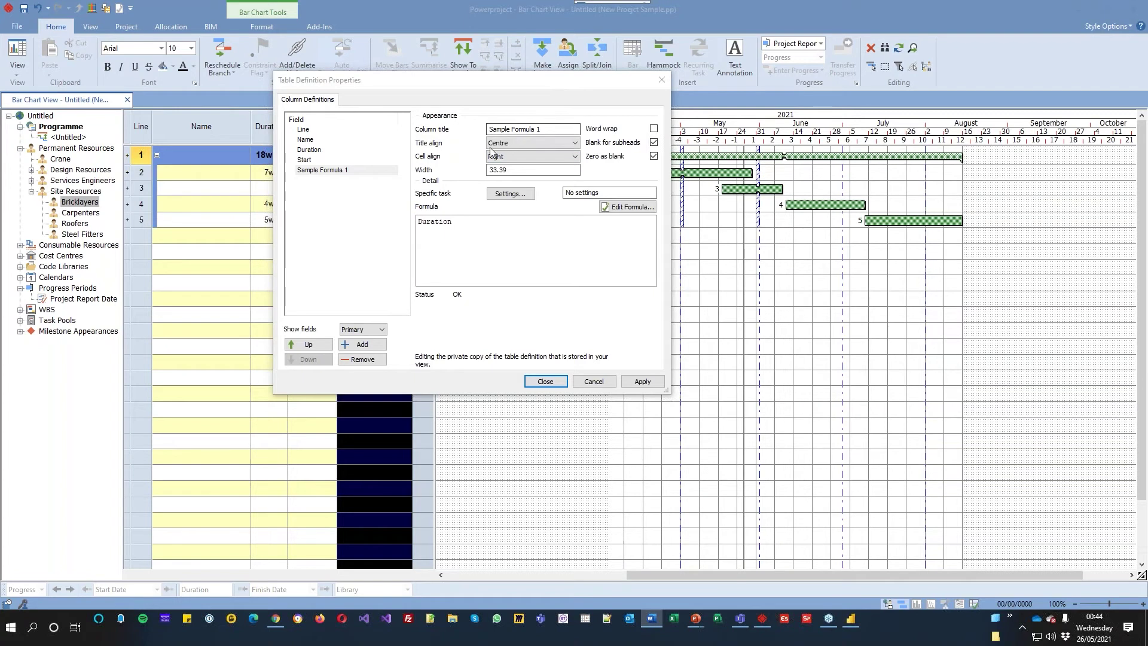
key(alt+Tab)
click(438, 222)
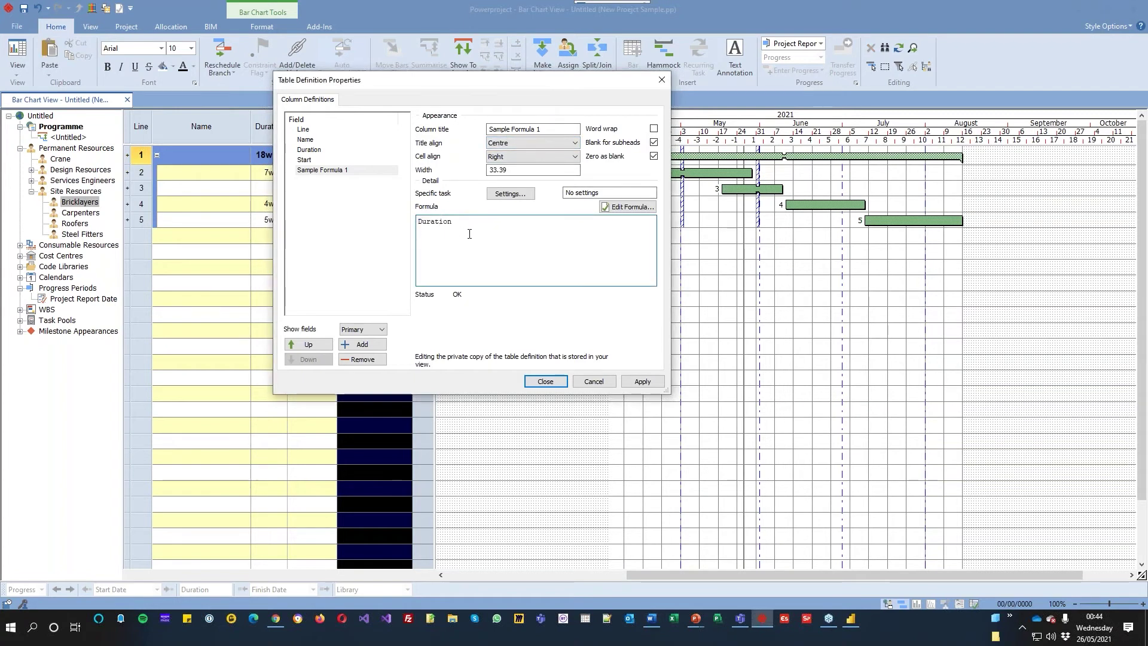
click(628, 207)
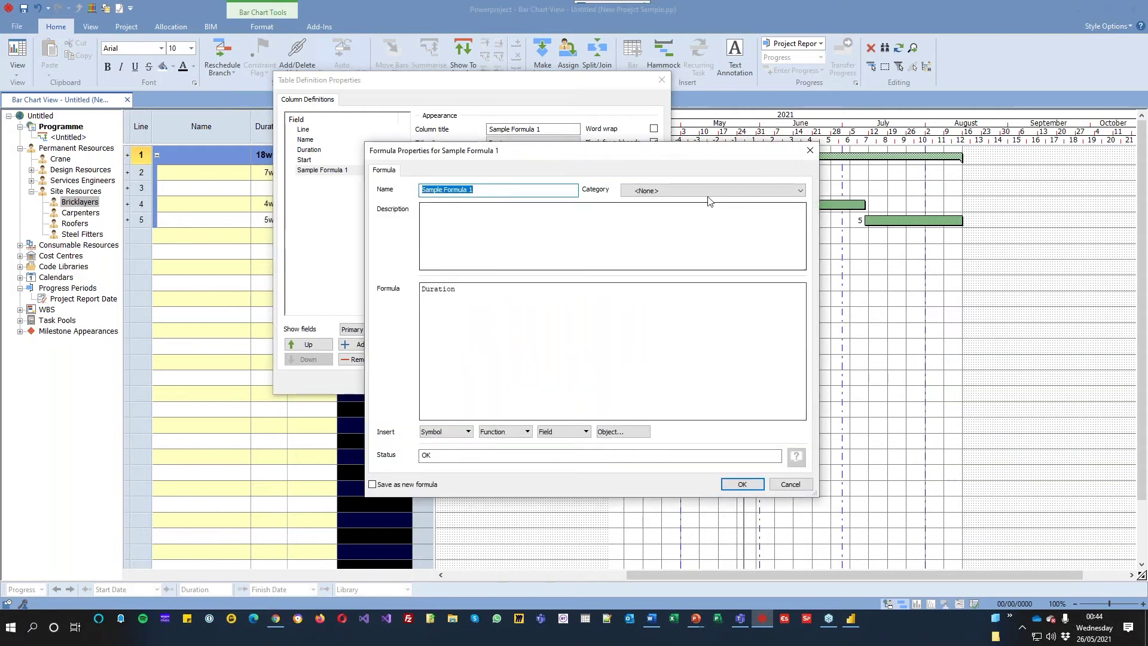
double_click(511, 293)
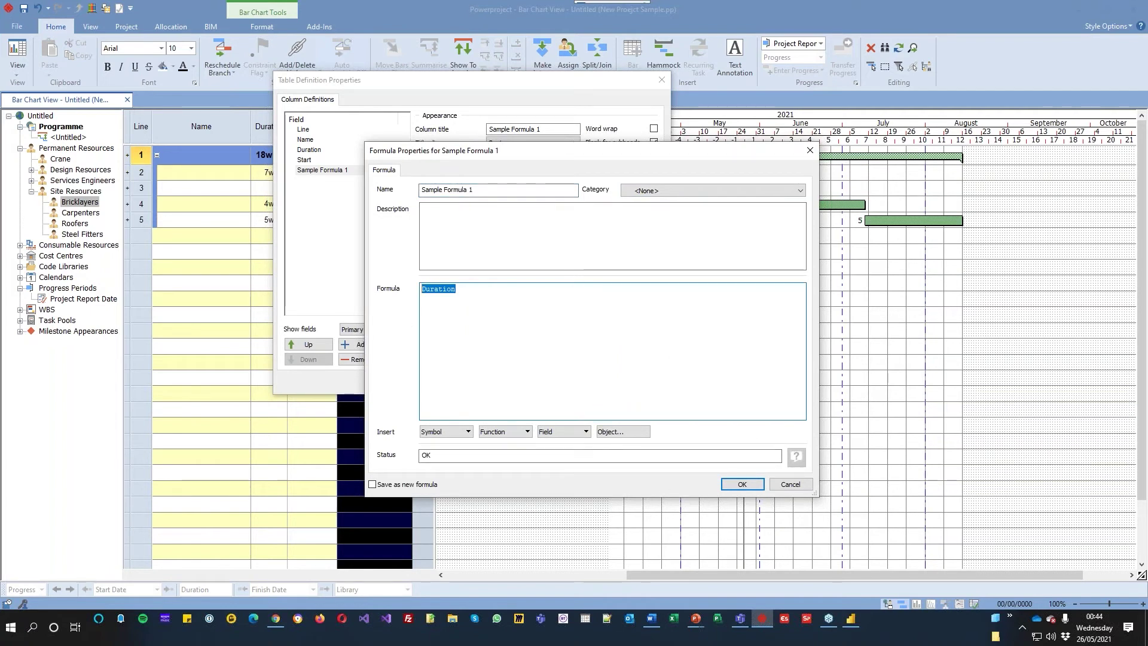
key(End)
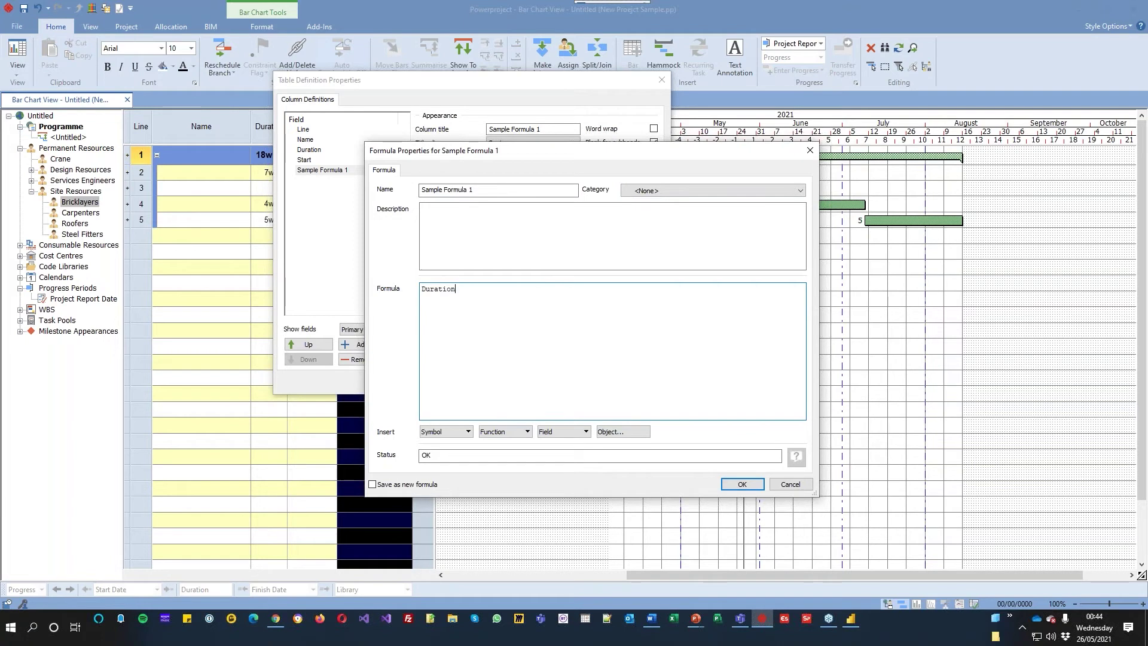
text(/ '1d')
click(741, 485)
click(550, 387)
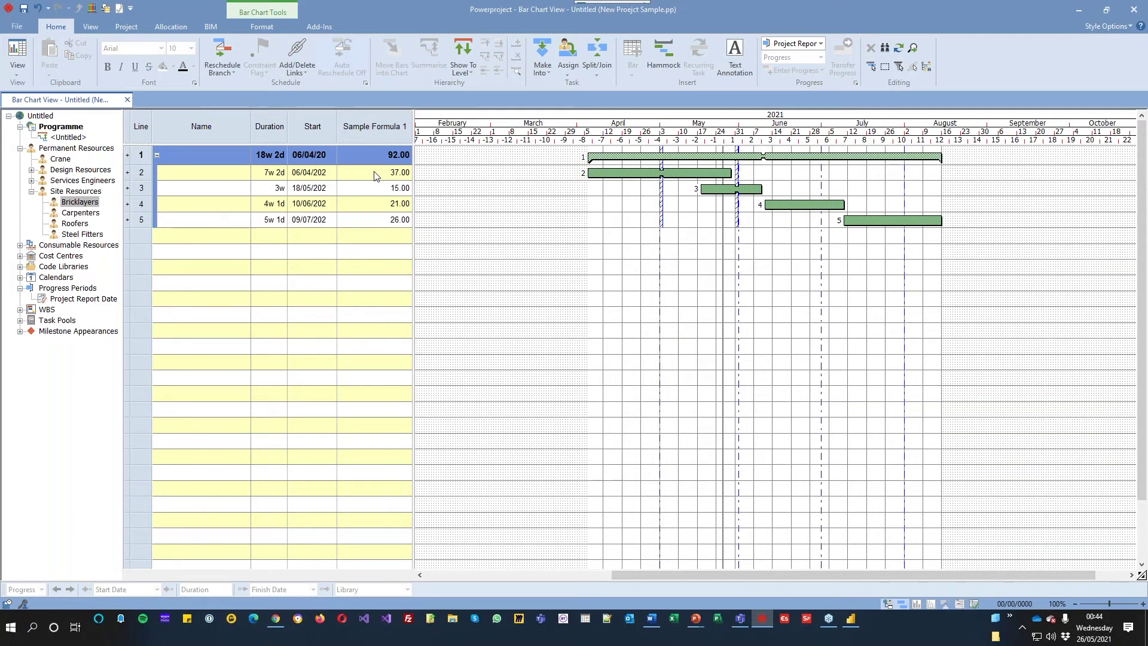
- Reopen Sample Formula 1 for editing and enclose its expression in parentheses as (Duration / '1d')
click(379, 127)
right_click(379, 127)
click(435, 263)
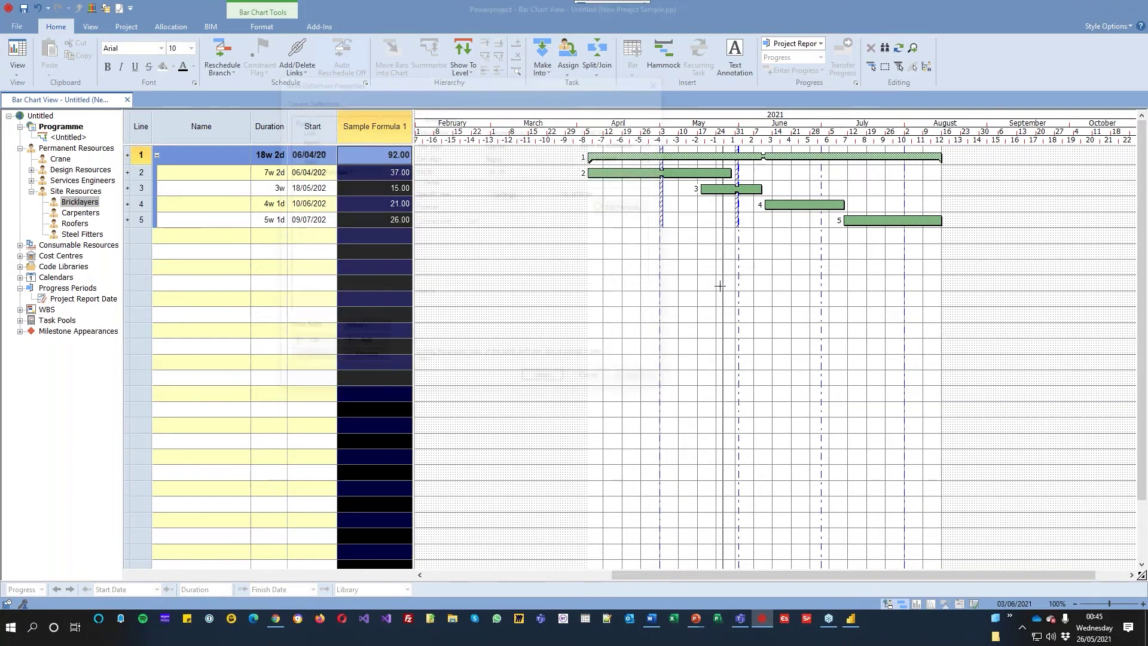
click(628, 208)
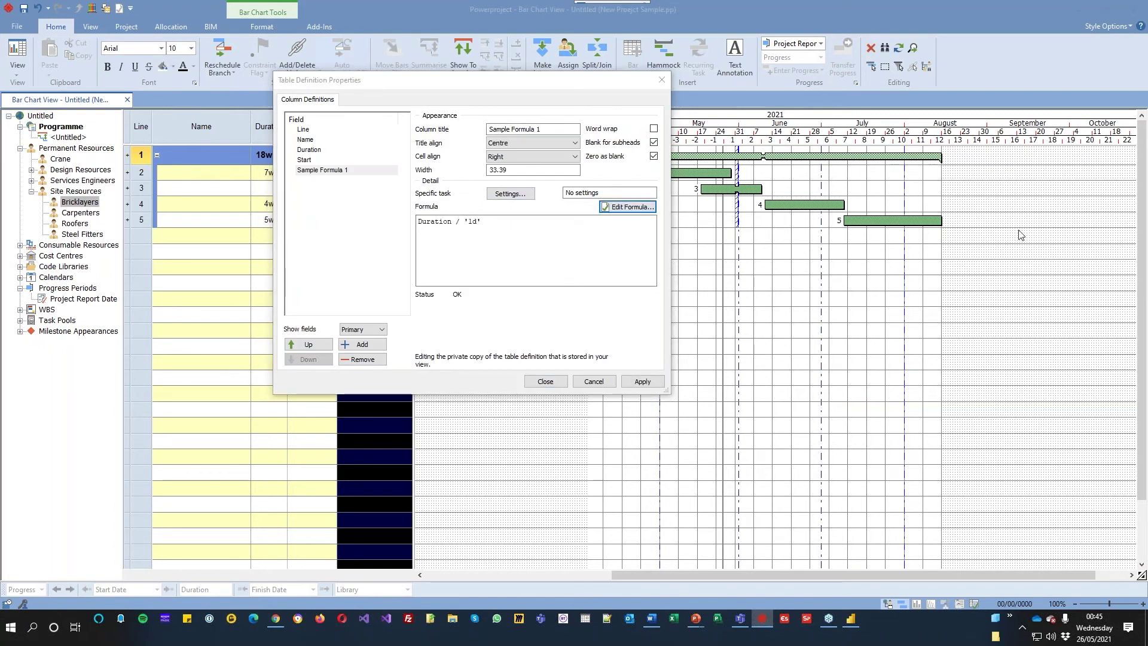
click(538, 299)
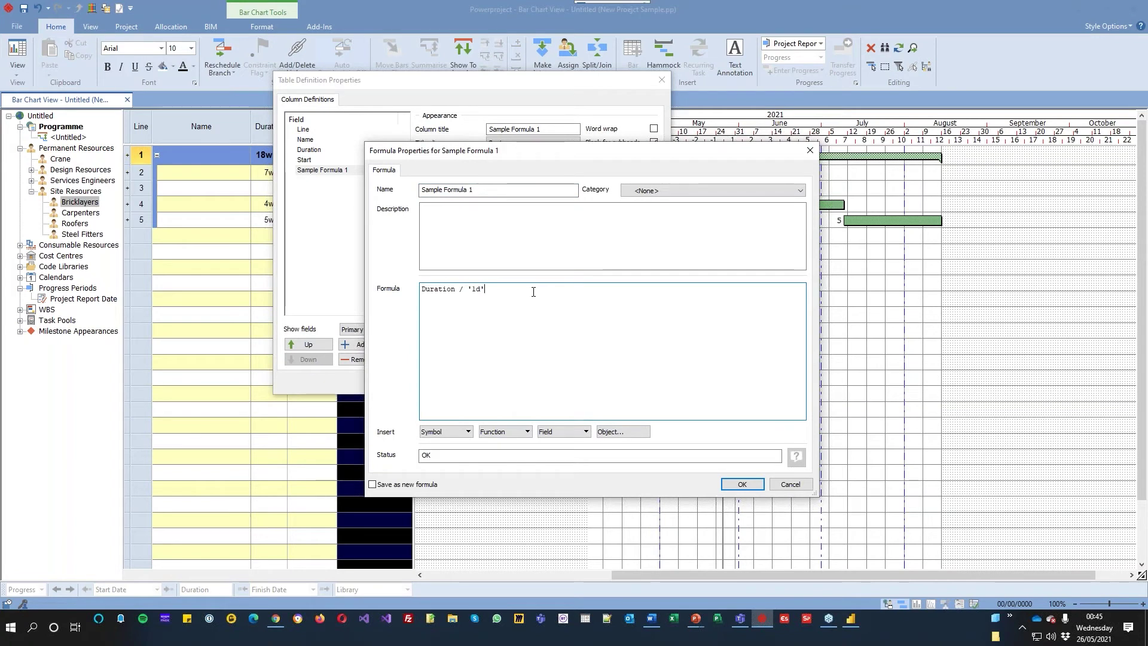
drag(503, 288, 406, 290)
click(521, 293)
text())
click(422, 289)
text(()
- Multiply the bracketed expression by 2 so the formula reads (Duration / '1d') * 2, and check its status
click(563, 368)
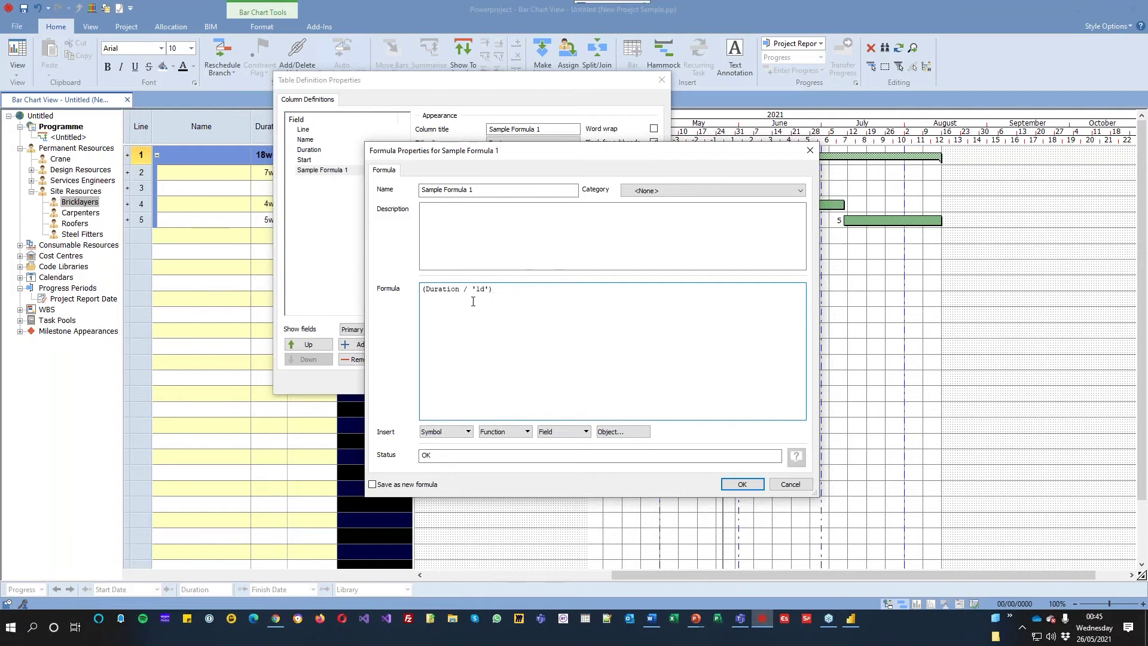
text(*)
drag(438, 455, 410, 456)
click(457, 457)
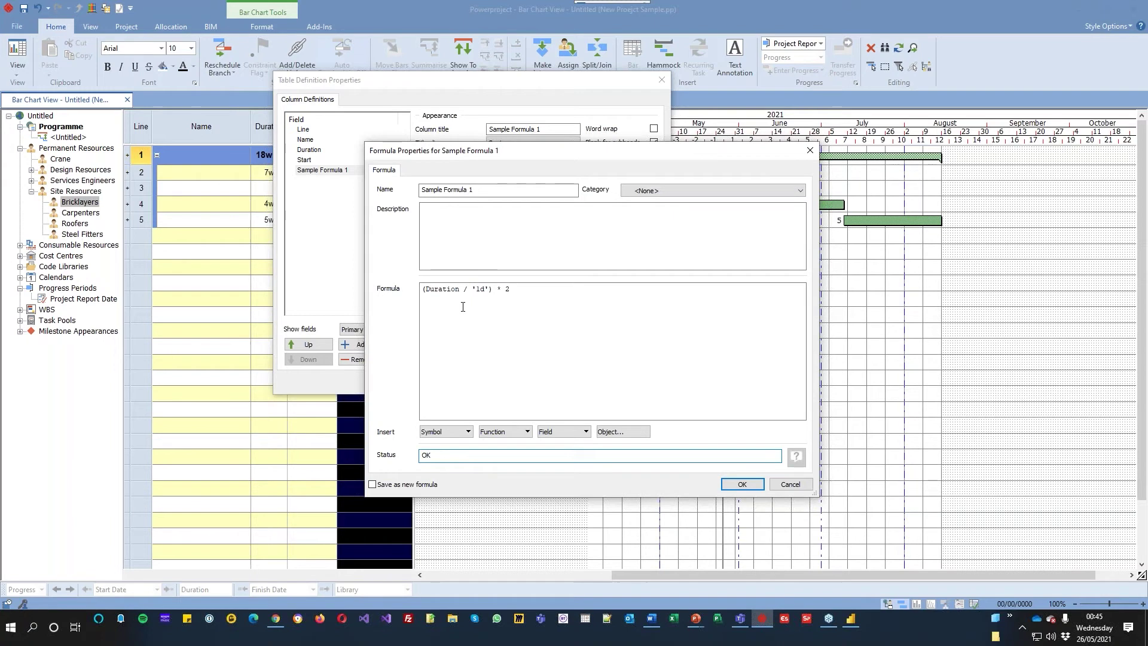
- Accept the (Duration / '1d') * 2 formula and save the table definition
click(741, 484)
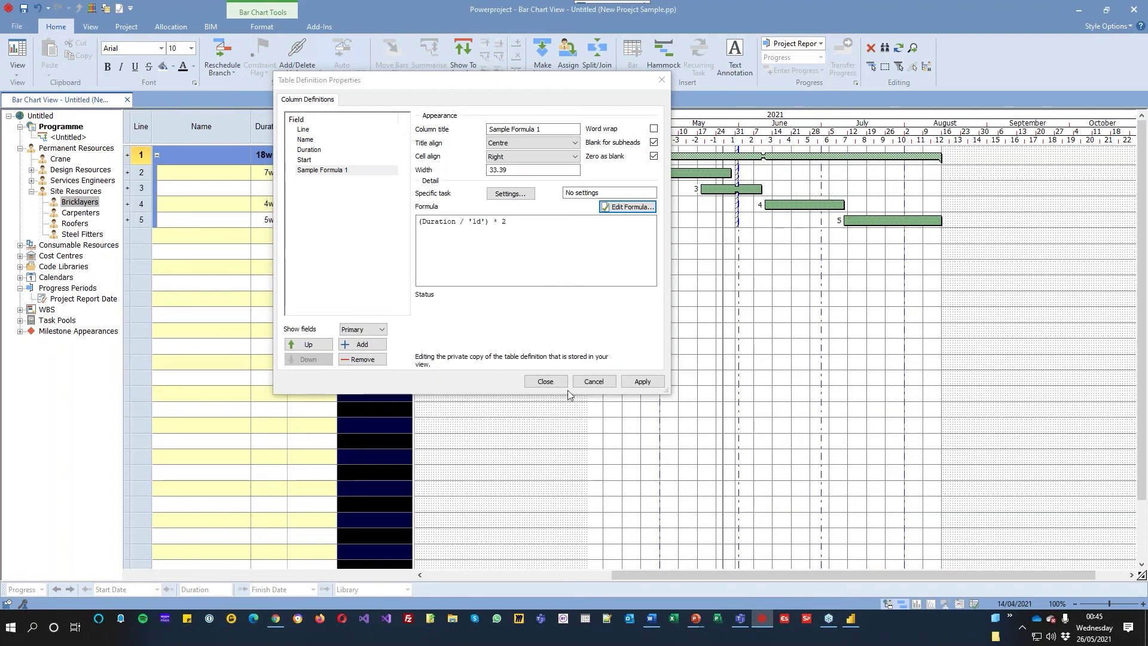
click(545, 382)
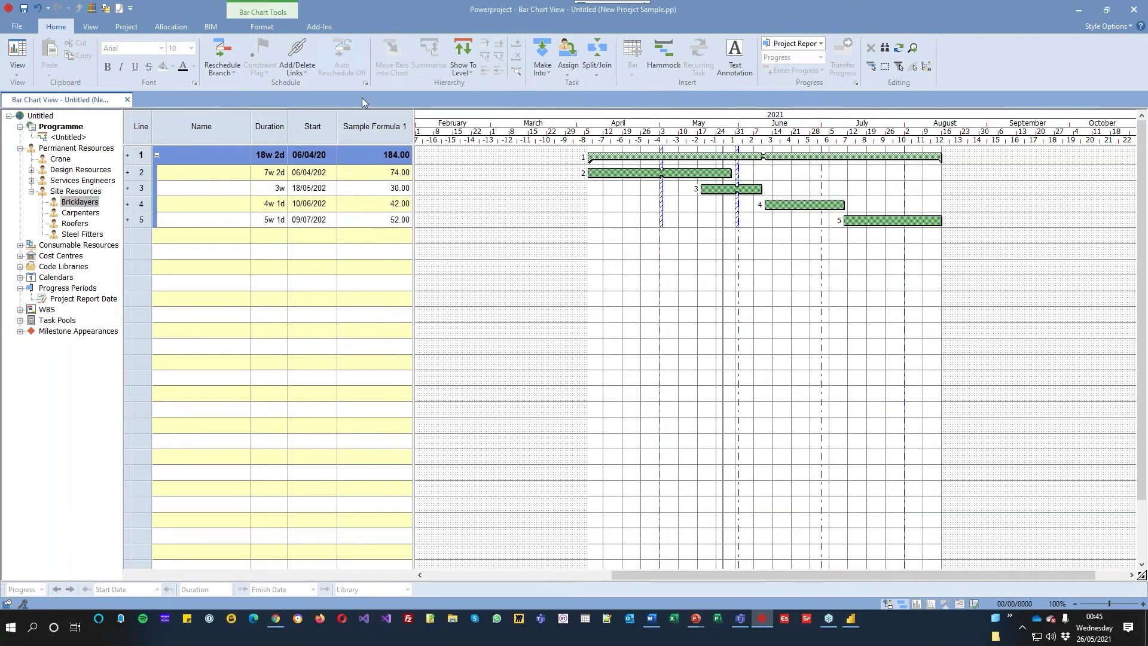
- Reopen the Sample Formula 1 column's formula for editing and delete its whole expression
click(375, 127)
right_click(377, 129)
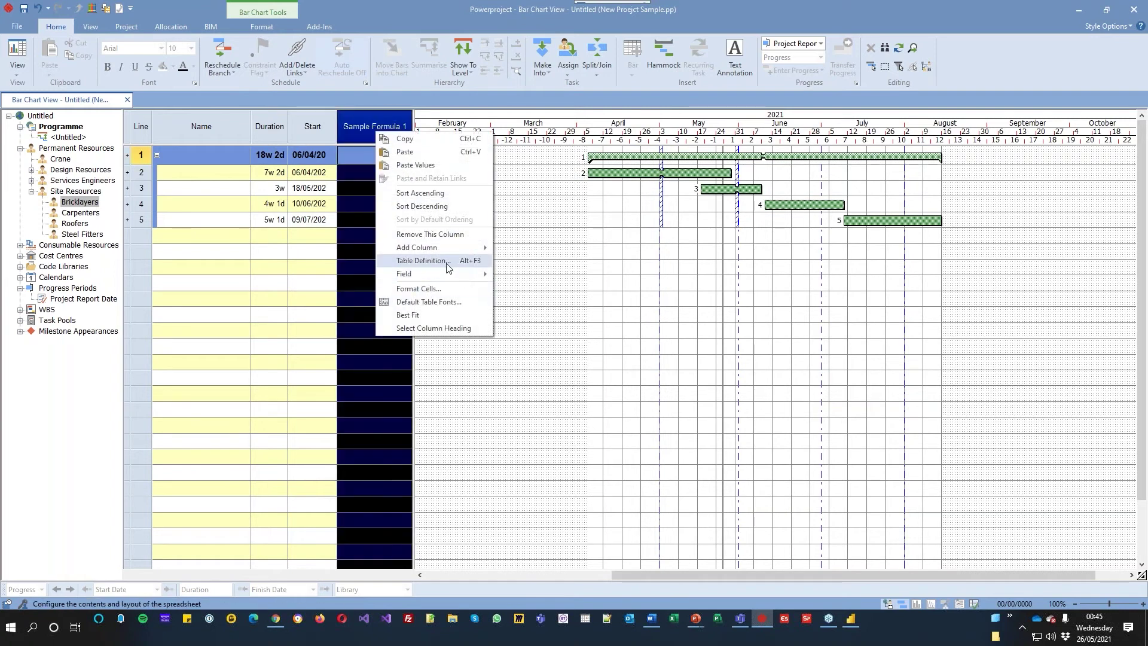
click(456, 266)
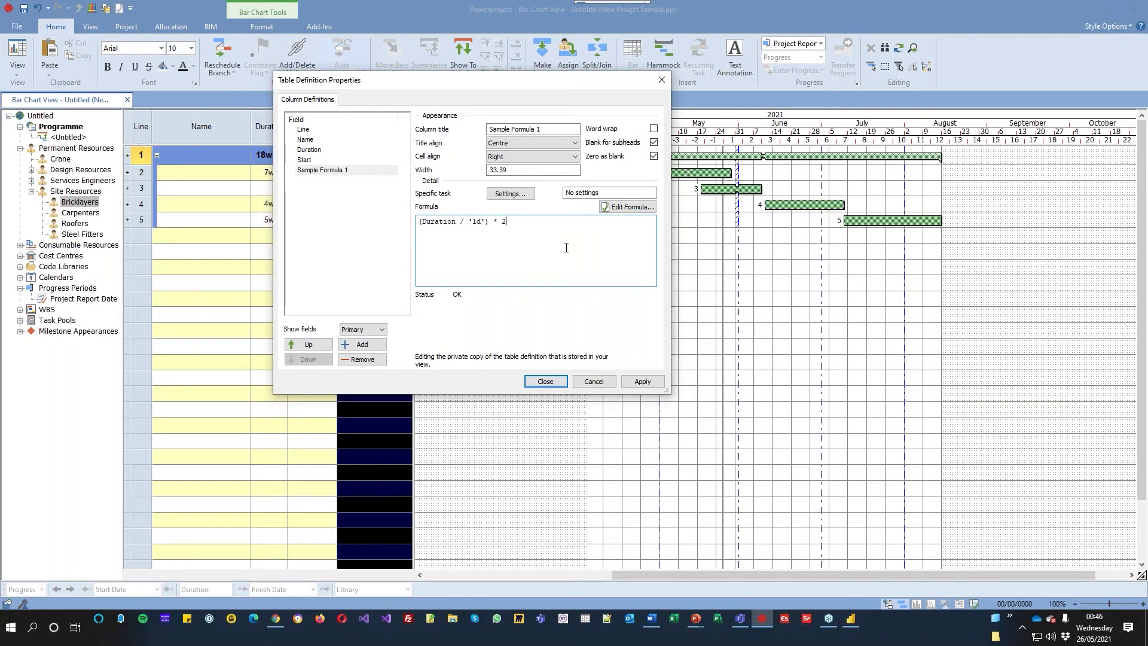
click(627, 207)
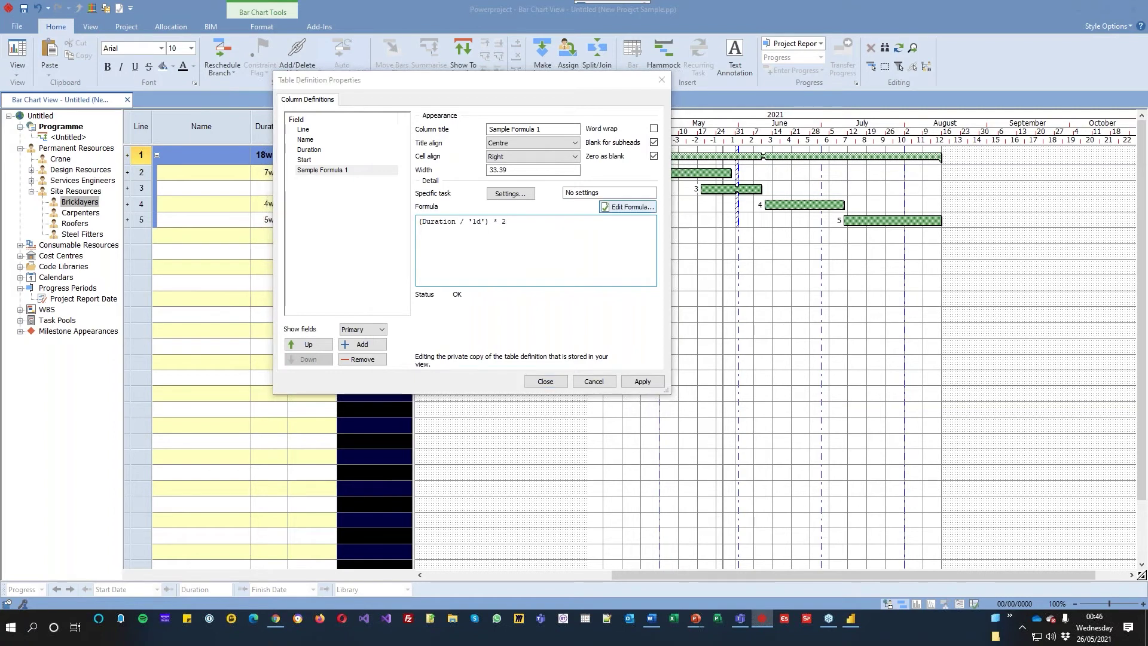
drag(522, 292, 422, 291)
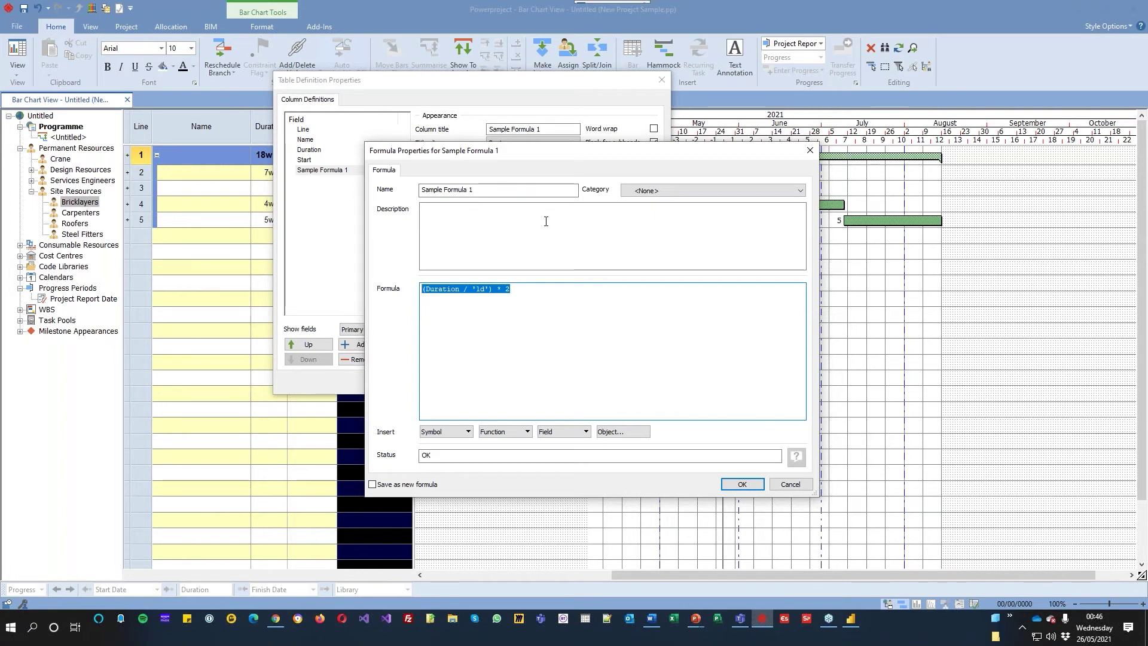
click(519, 289)
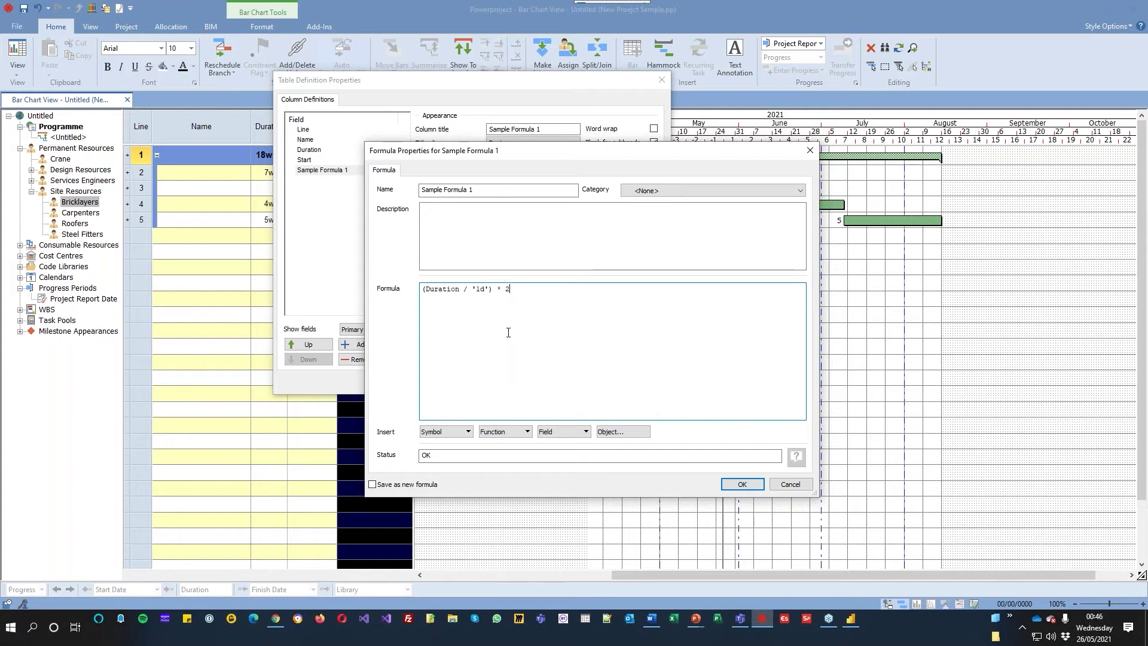
key(BackSpace)
key(BackSpace)
key(BackSpace)
key(BackSpace)
key(BackSpace)
key(BackSpace)
key(BackSpace)
key(BackSpace)
key(BackSpace)
key(BackSpace)
key(BackSpace)
key(BackSpace)
key(BackSpace)
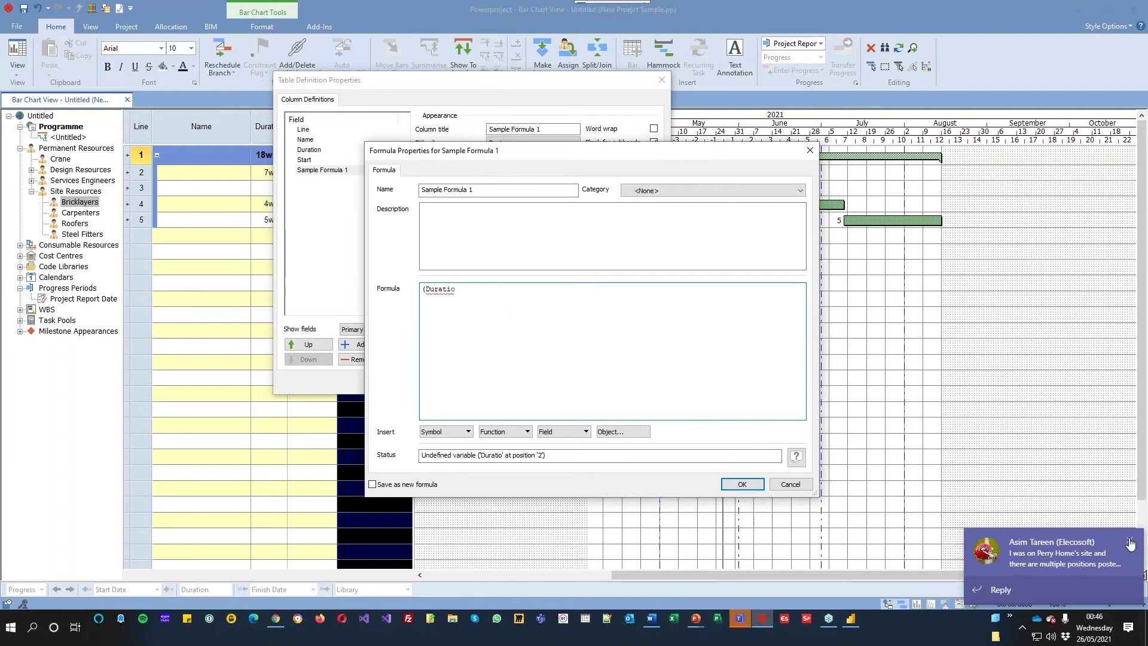
click(1130, 543)
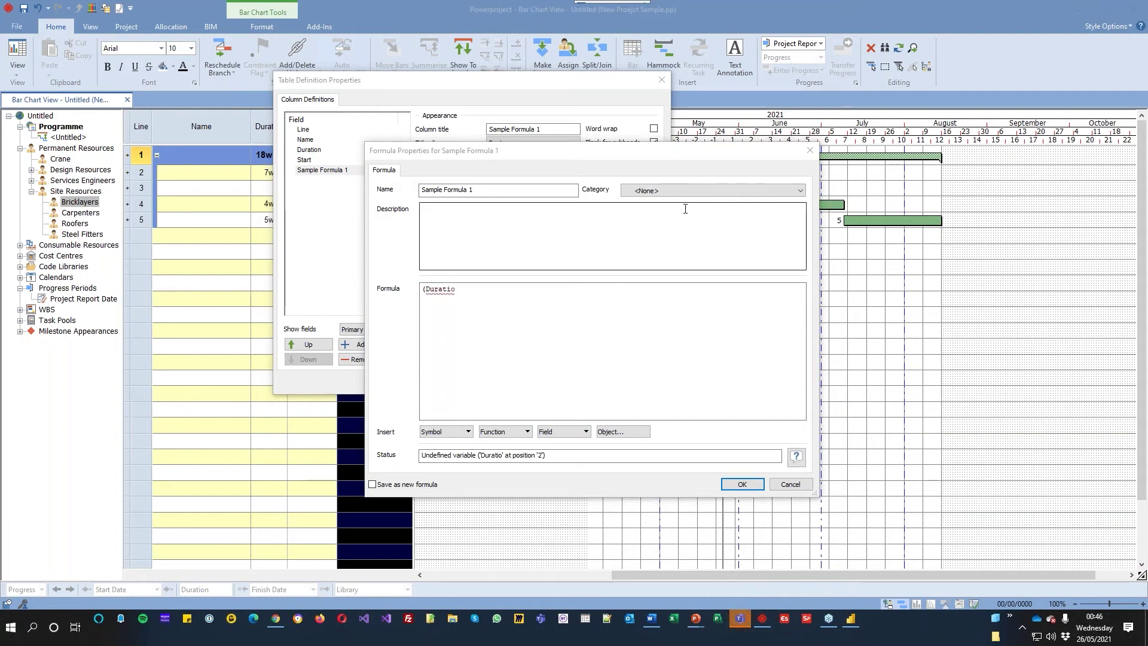
drag(469, 289, 448, 290)
key(ctrl+a)
key(BackSpace)
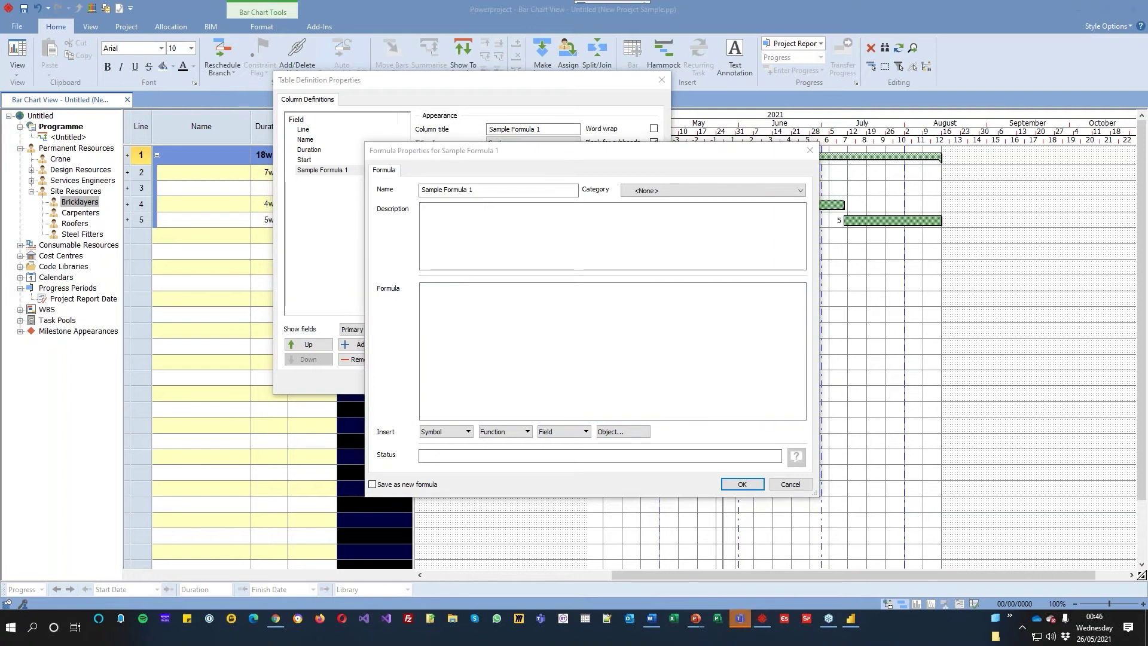
- Enter the formula if(Duration> '10d', "Long Task", "Short Task") for Sample Formula 1 and save the table definition
click(525, 319)
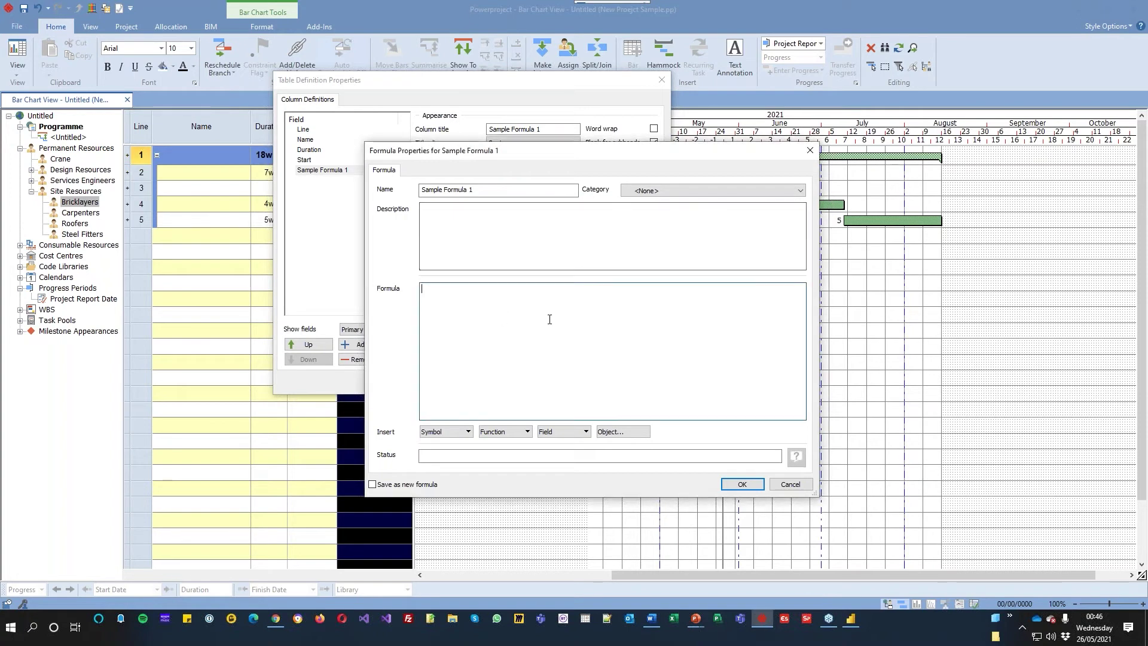
text(if()
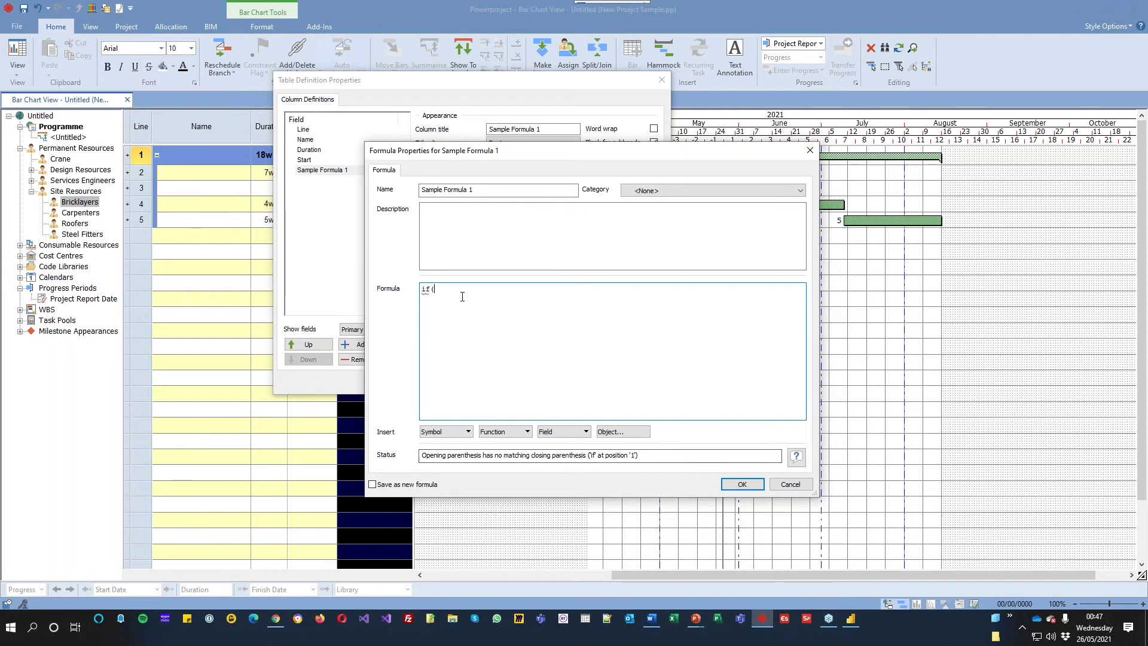
text(Duration)
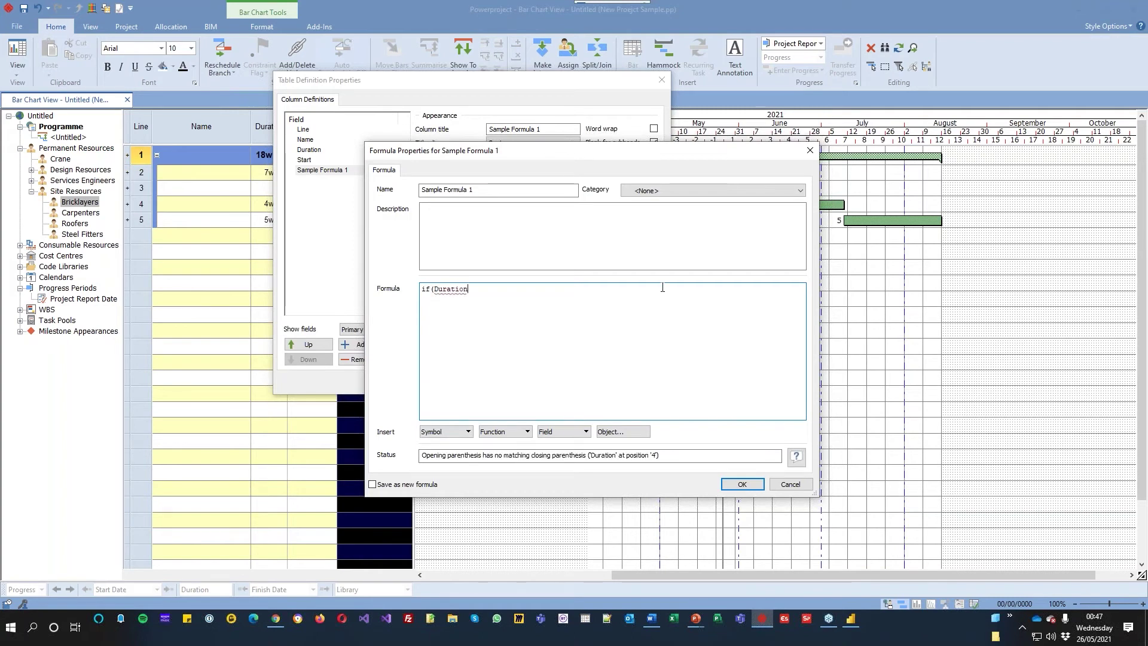
text(>)
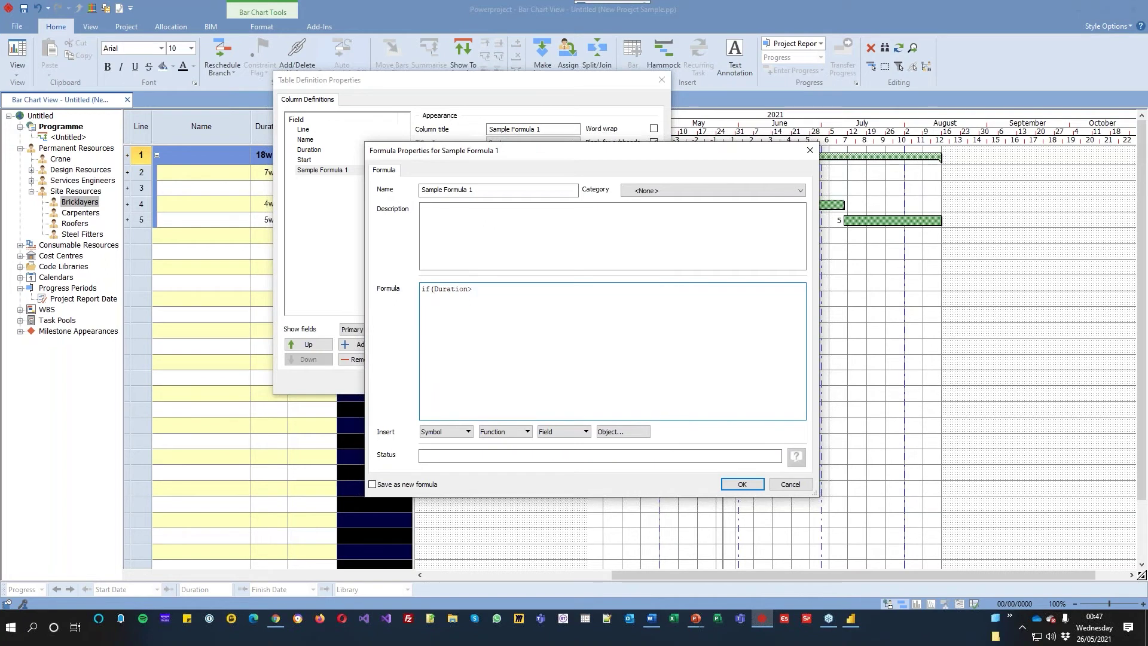
text( '10d', )
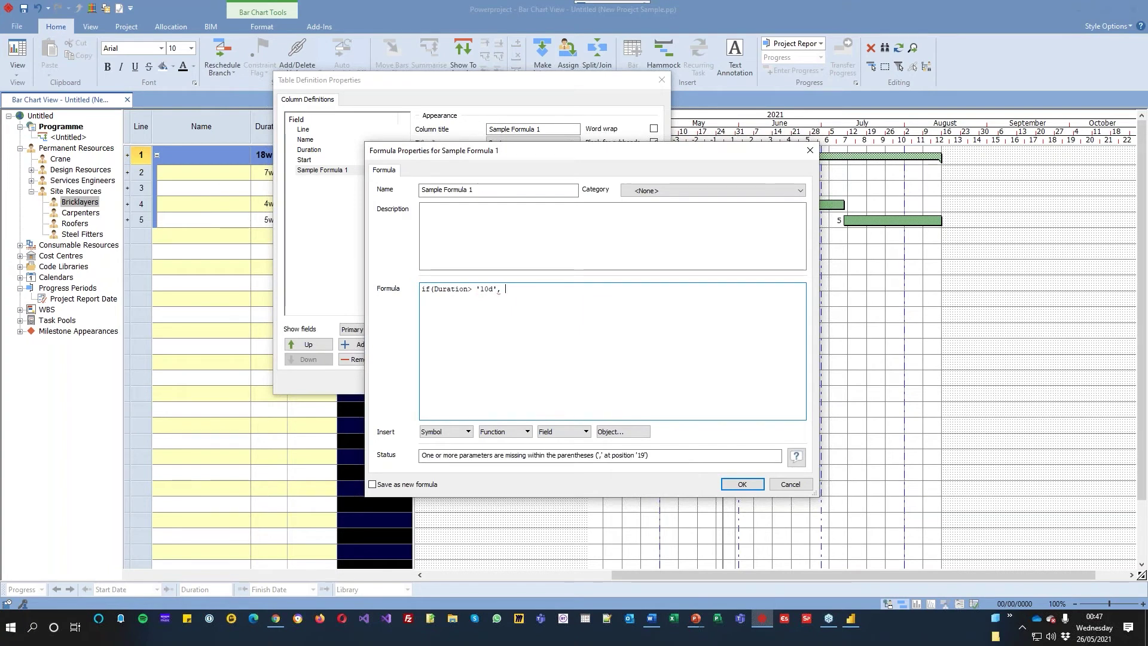
text(")
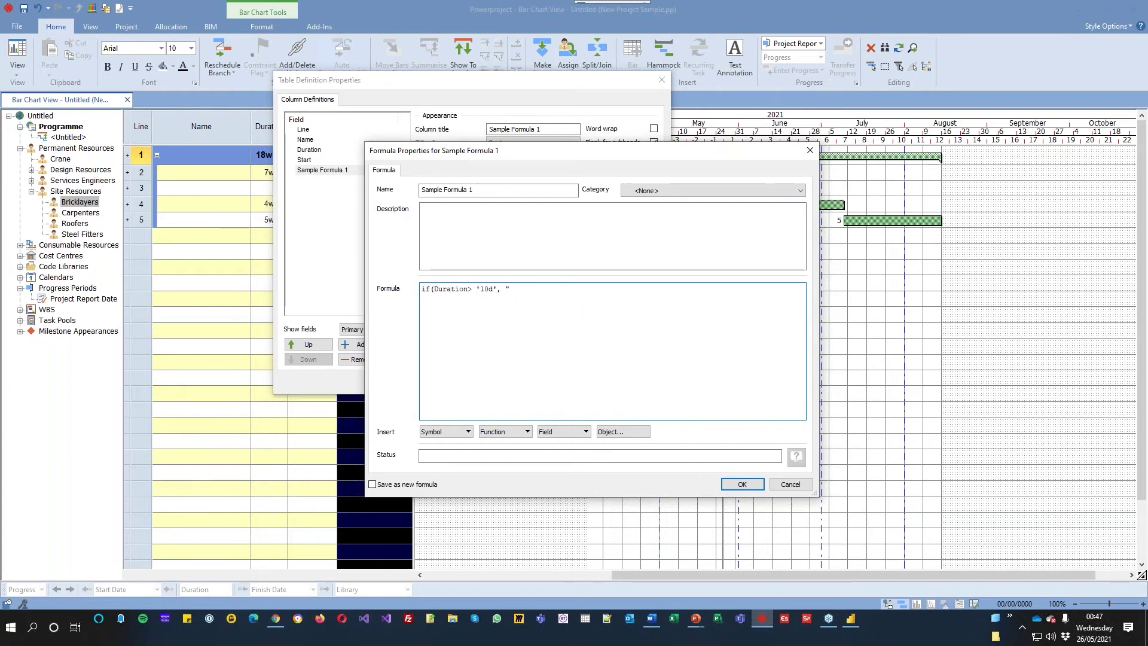
text(Long Task", ")
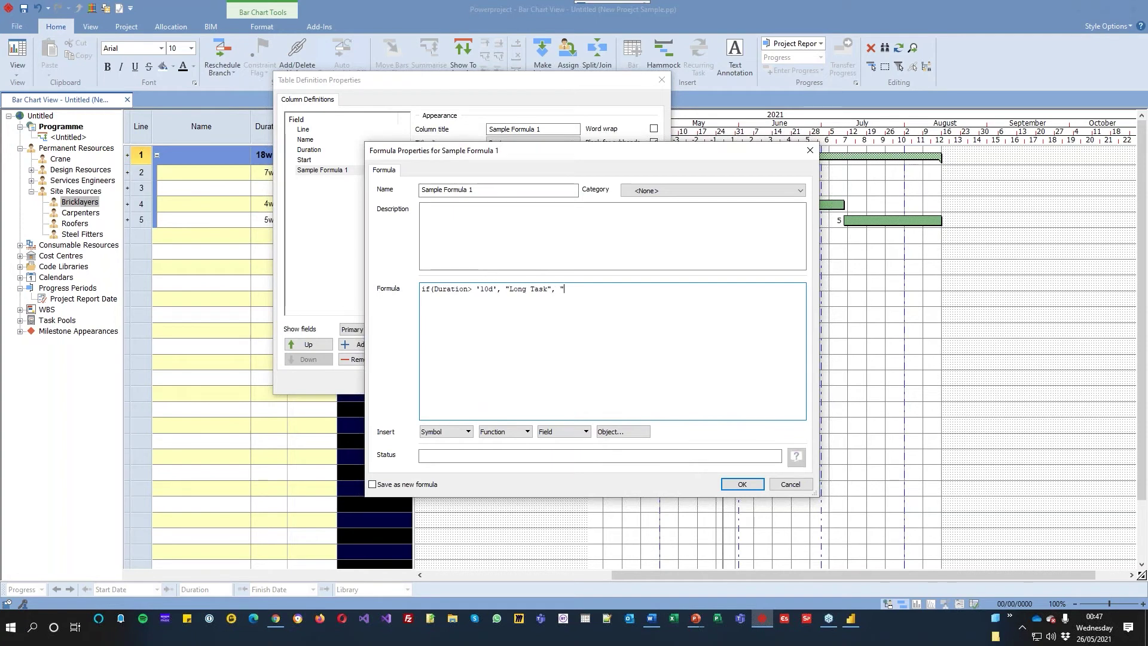
text(Short Task))
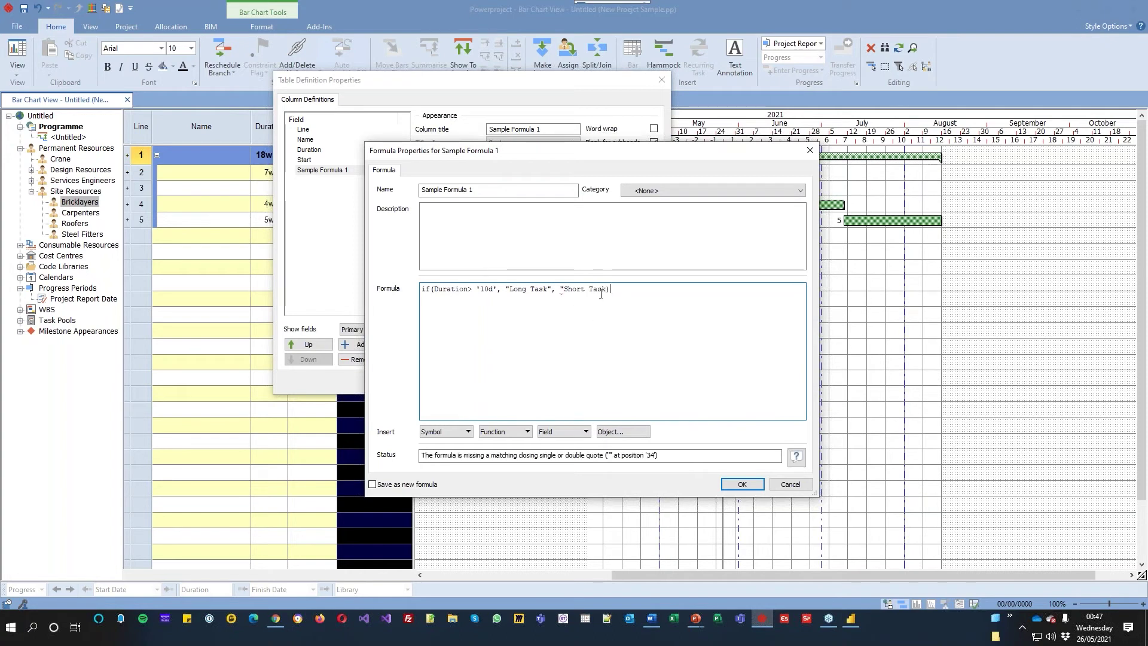
key(Left)
text(")
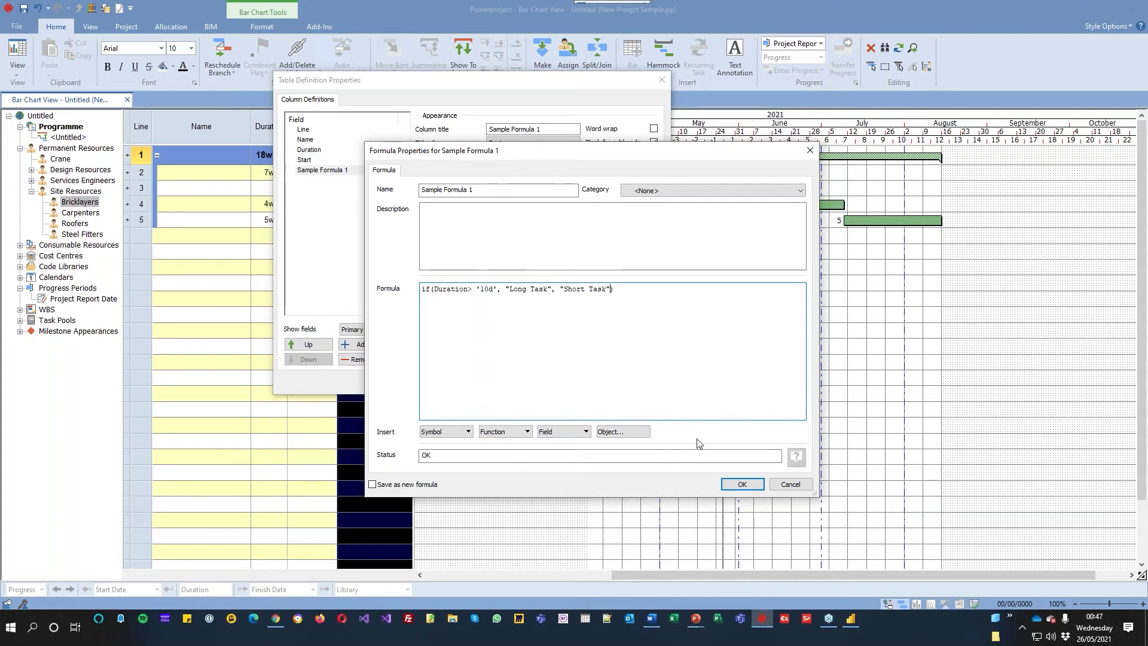
click(743, 484)
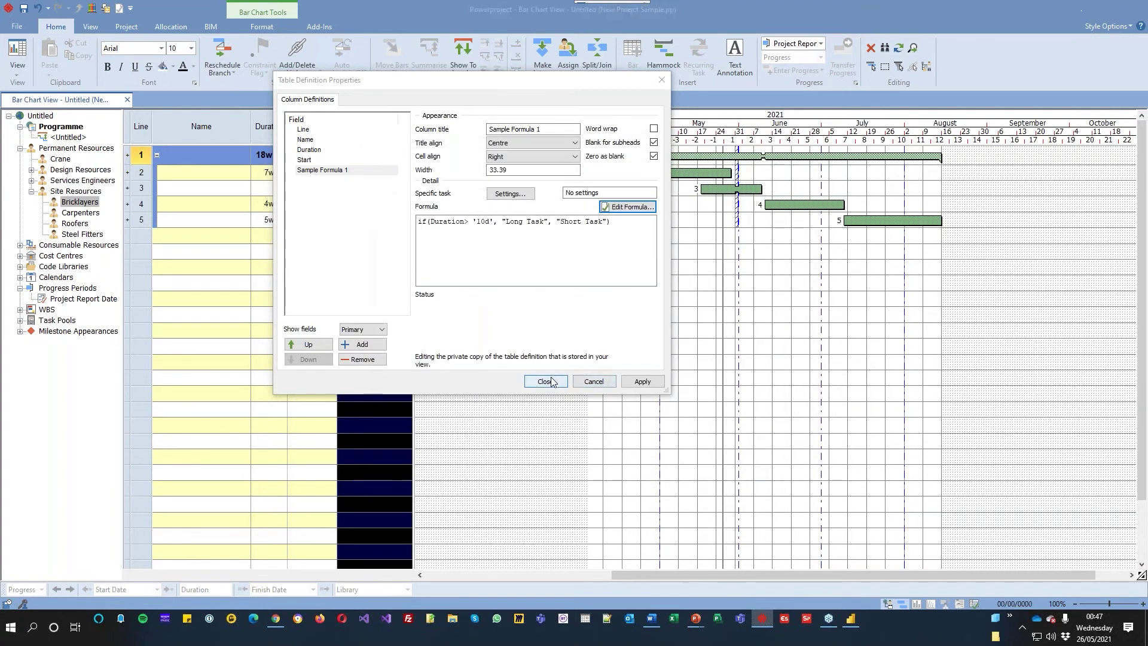
click(545, 381)
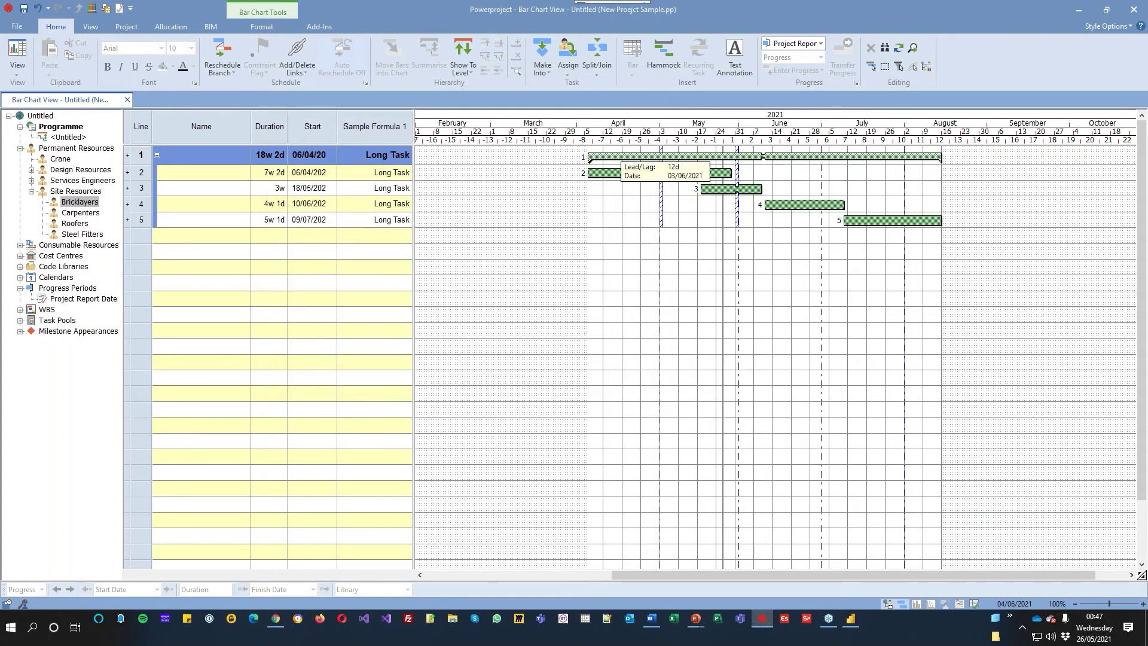
- Test the formula by resizing the line 3 task's bar to 3d, 1w 4d and finally 4w 1d
drag(761, 190, 714, 190)
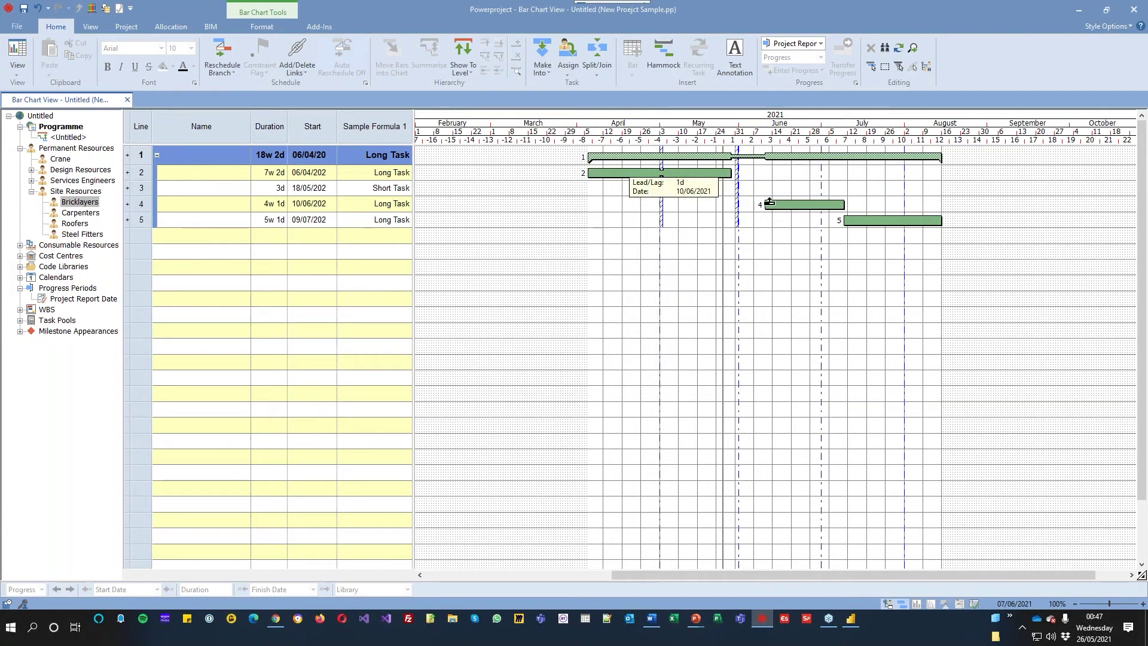
drag(714, 190, 736, 190)
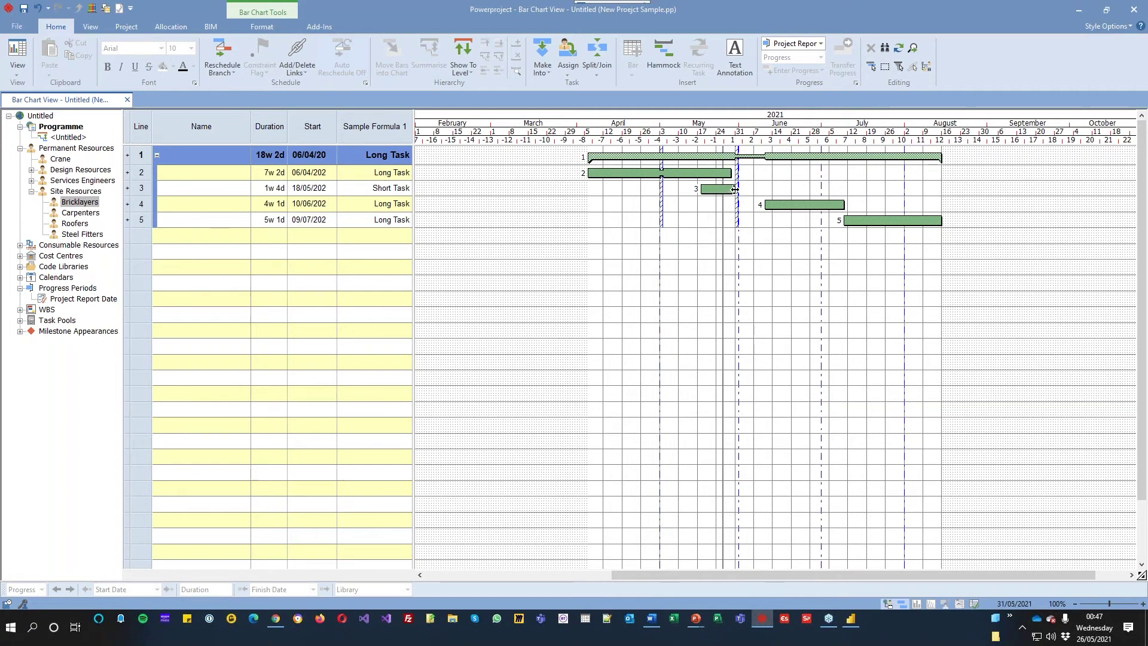
drag(737, 190, 784, 190)
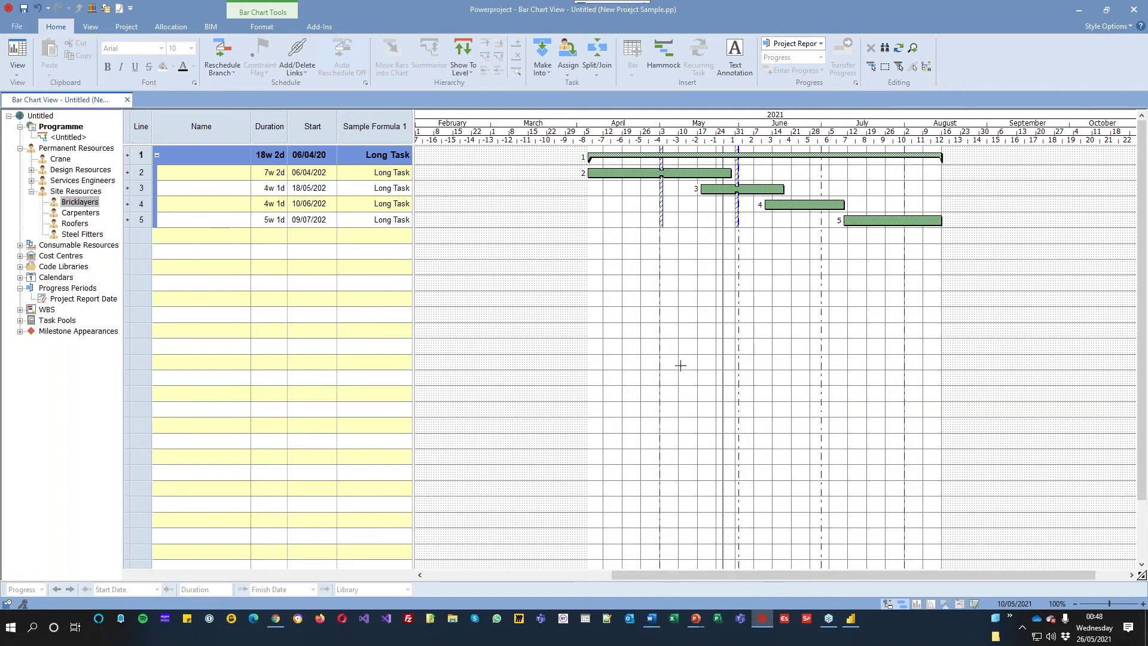
- Replace the two text results in Sample Formula 1 with symbols so the formula reads if(Duration> '10d', high,low)
click(365, 124)
right_click(365, 124)
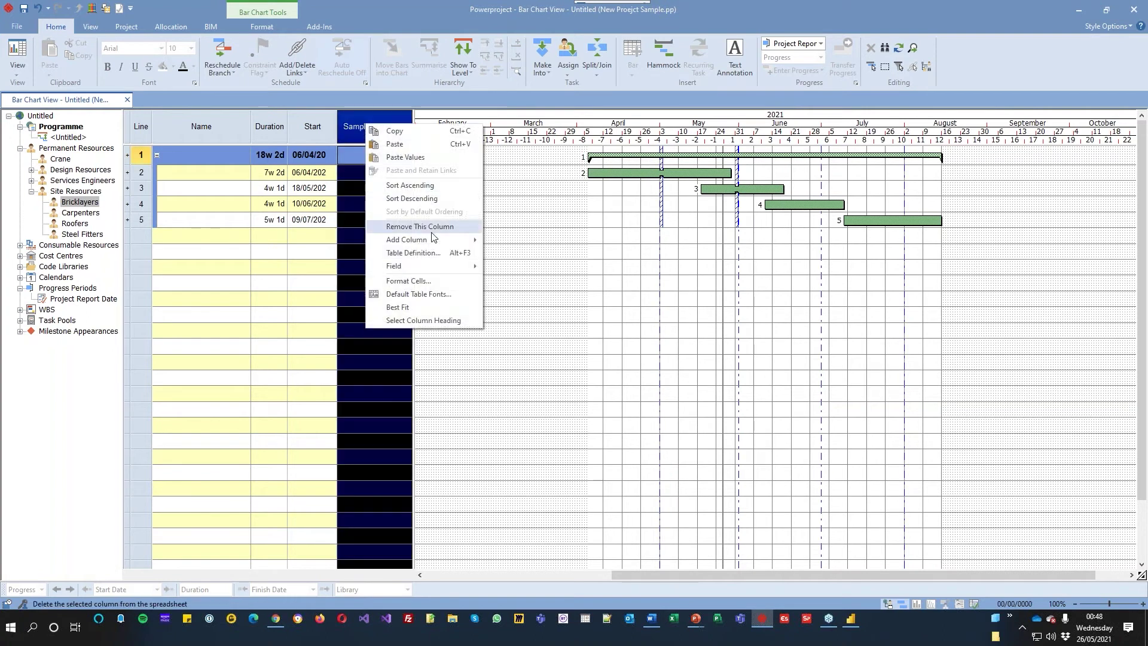
click(406, 249)
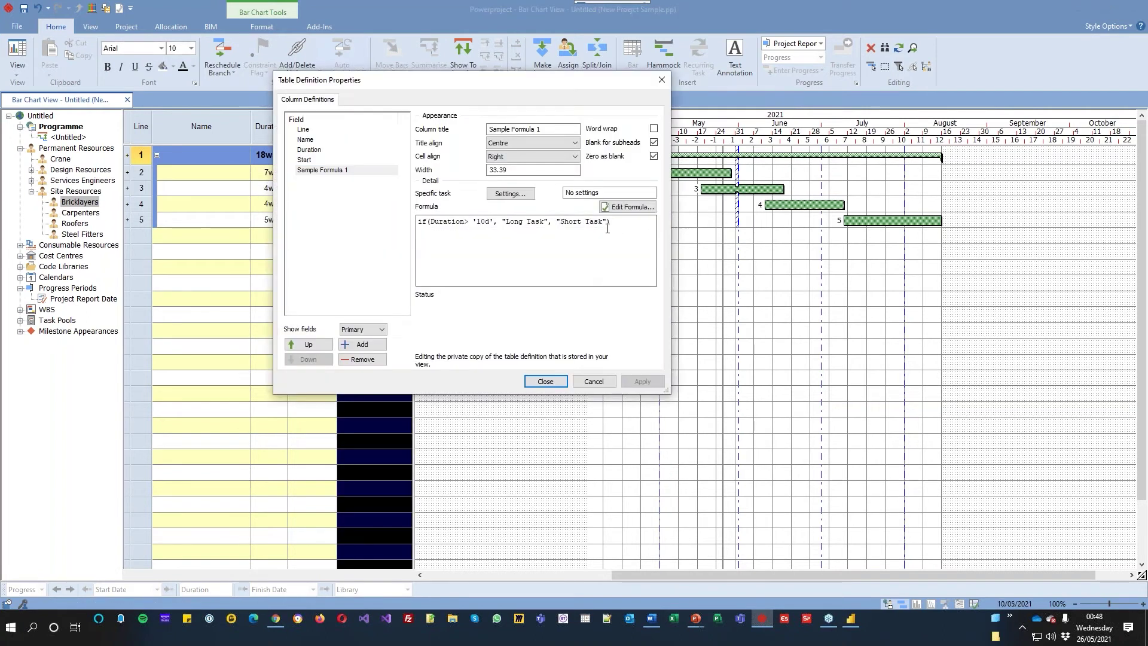
click(633, 207)
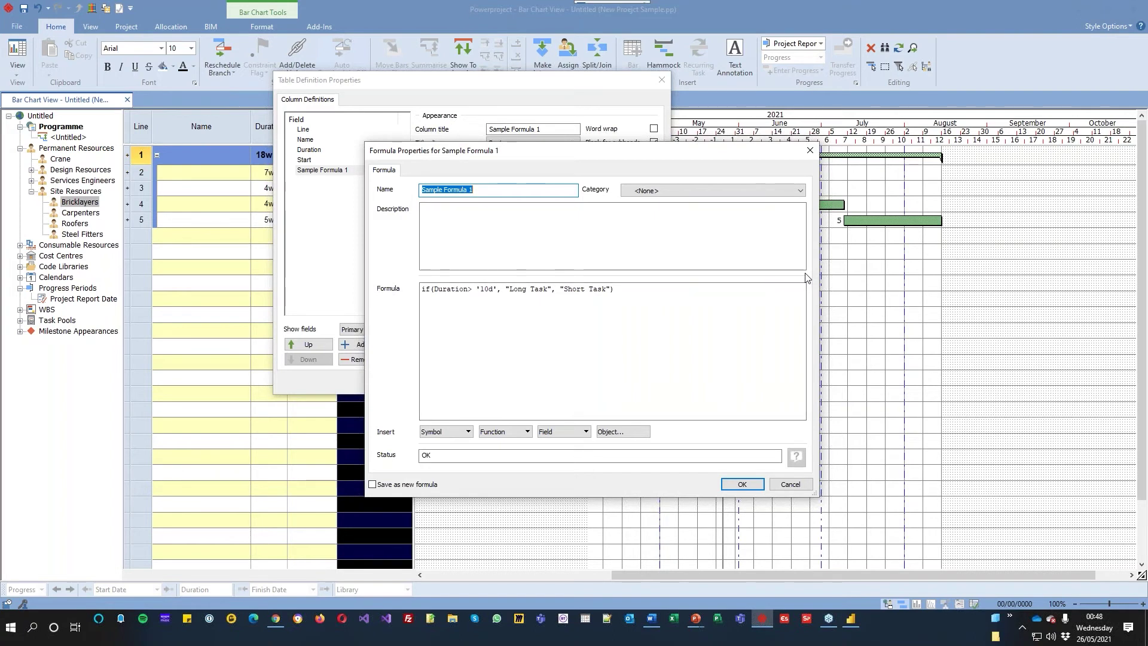
click(680, 290)
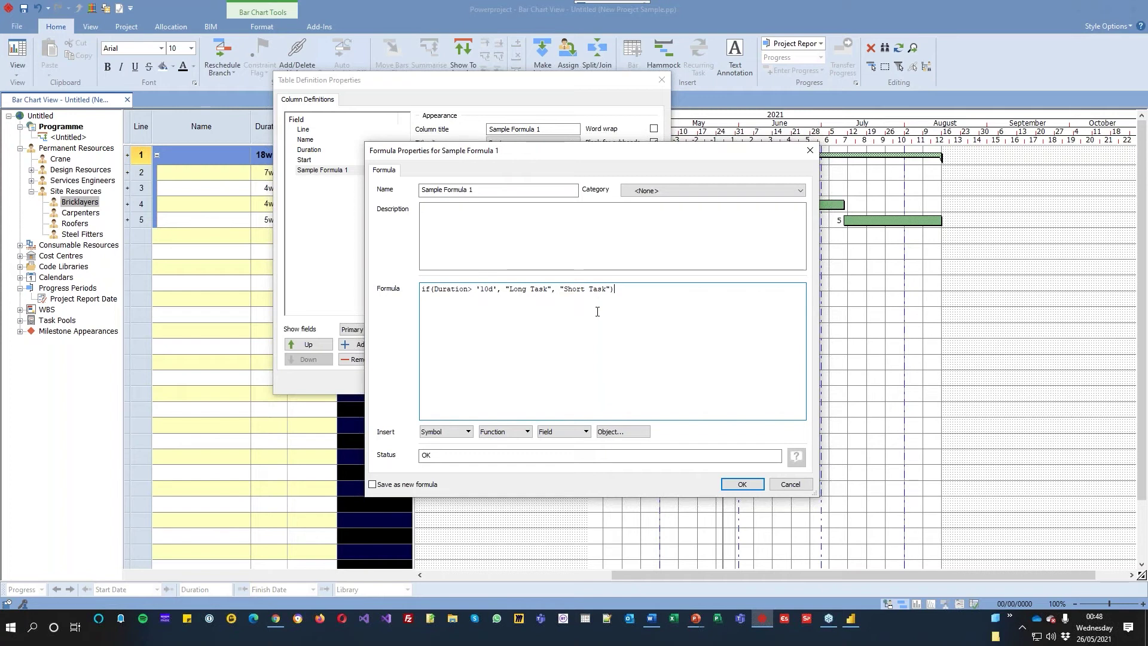
drag(507, 292, 613, 289)
key(Delete)
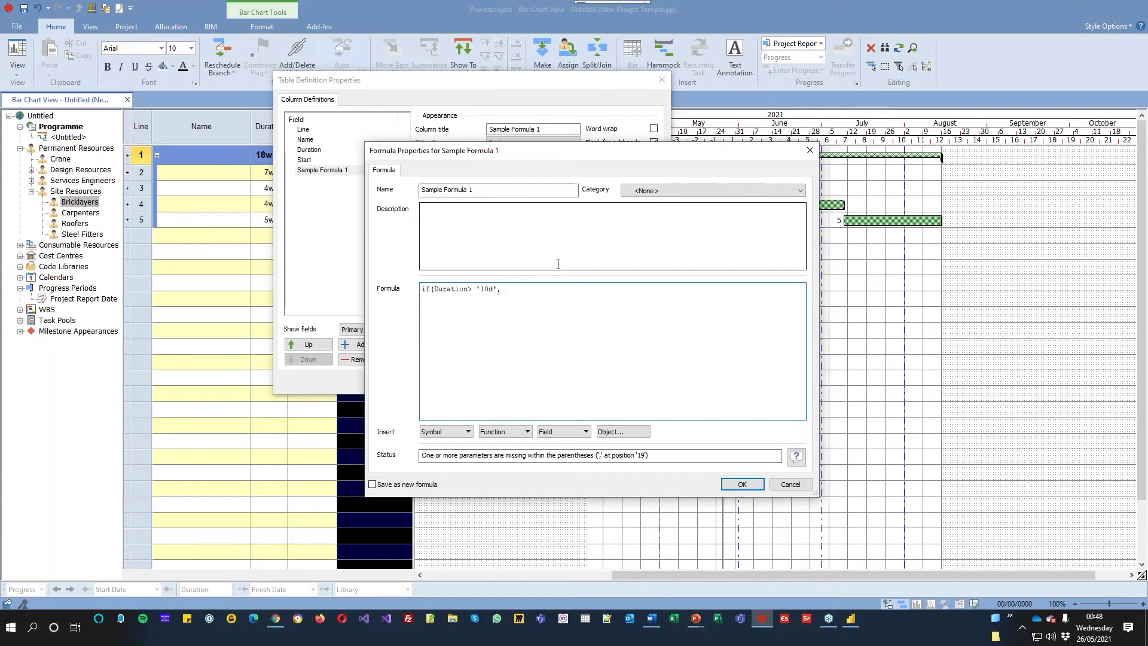
text(high,low))
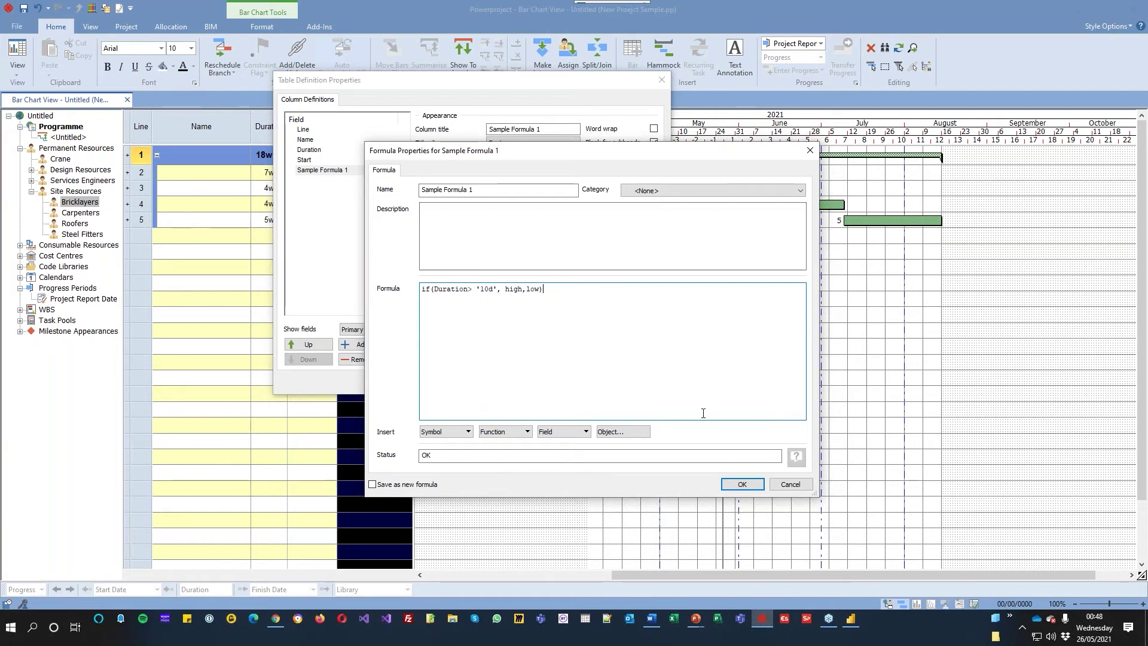
click(741, 484)
- Set the Sample Formula 1 column's cell alignment to centre and save the table definition
click(532, 156)
click(518, 190)
click(545, 381)
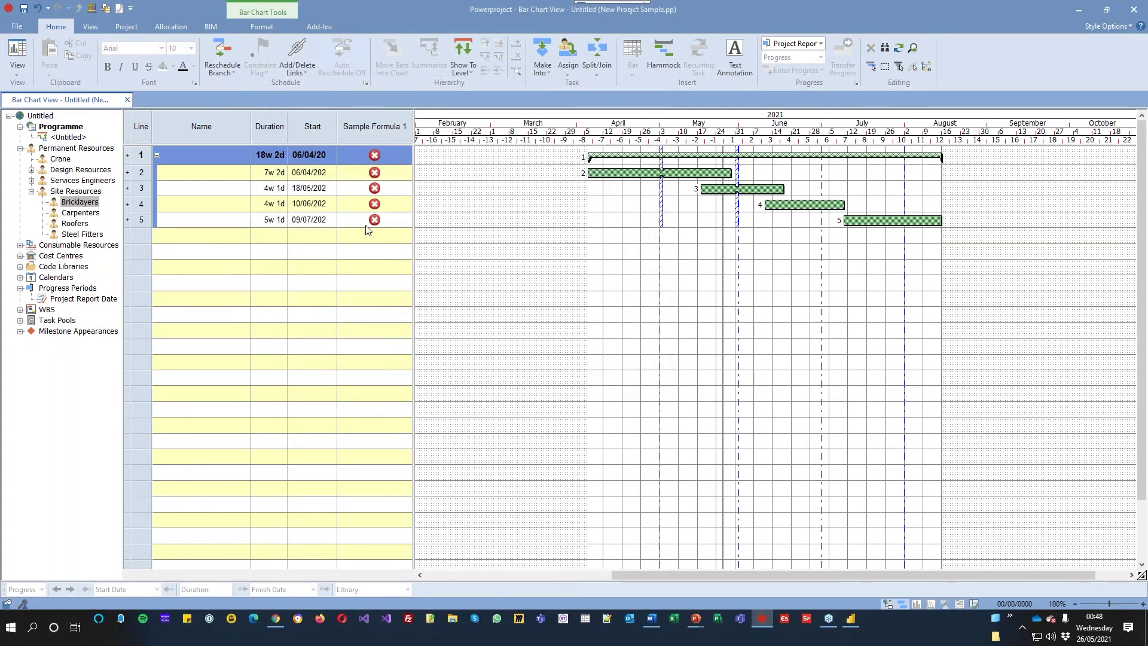
- Shorten the line 3 task's bar to 4d to test the symbol formula
drag(784, 189, 718, 193)
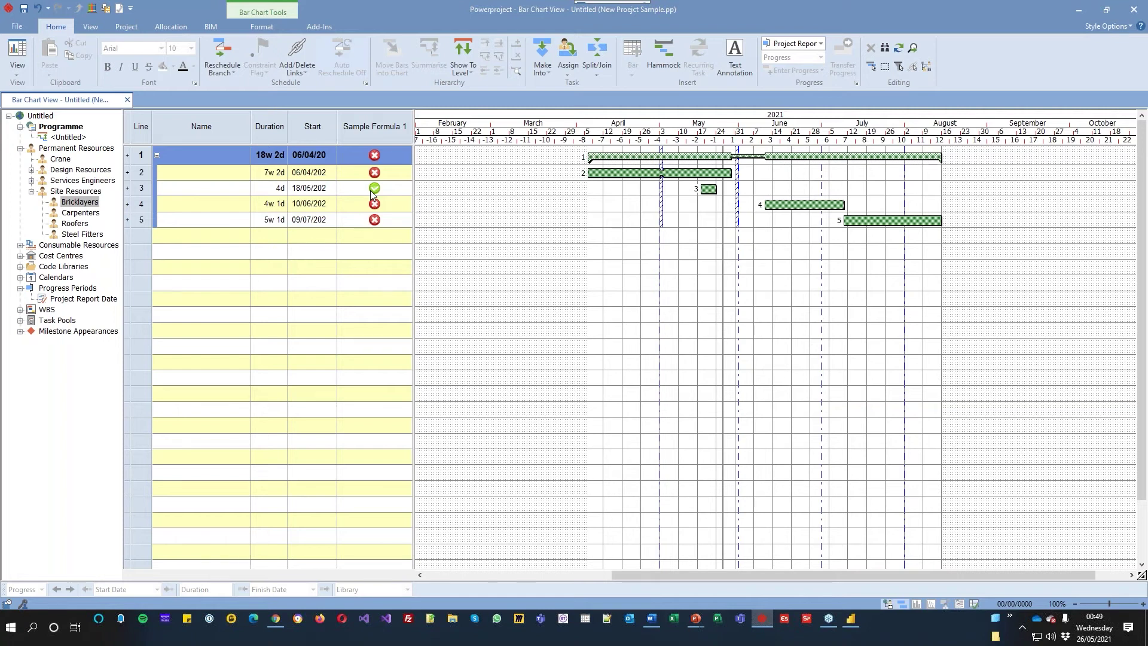
- Open the Sample Formula 1 column's formula for editing and clear its existing expression
click(385, 125)
right_click(386, 126)
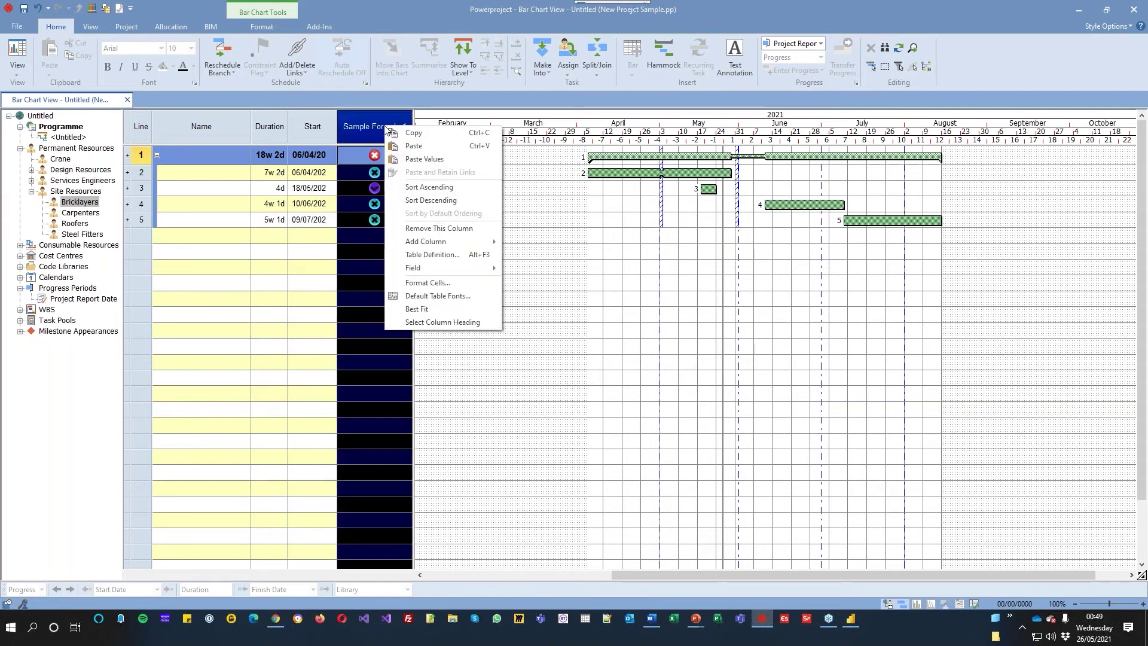
click(426, 255)
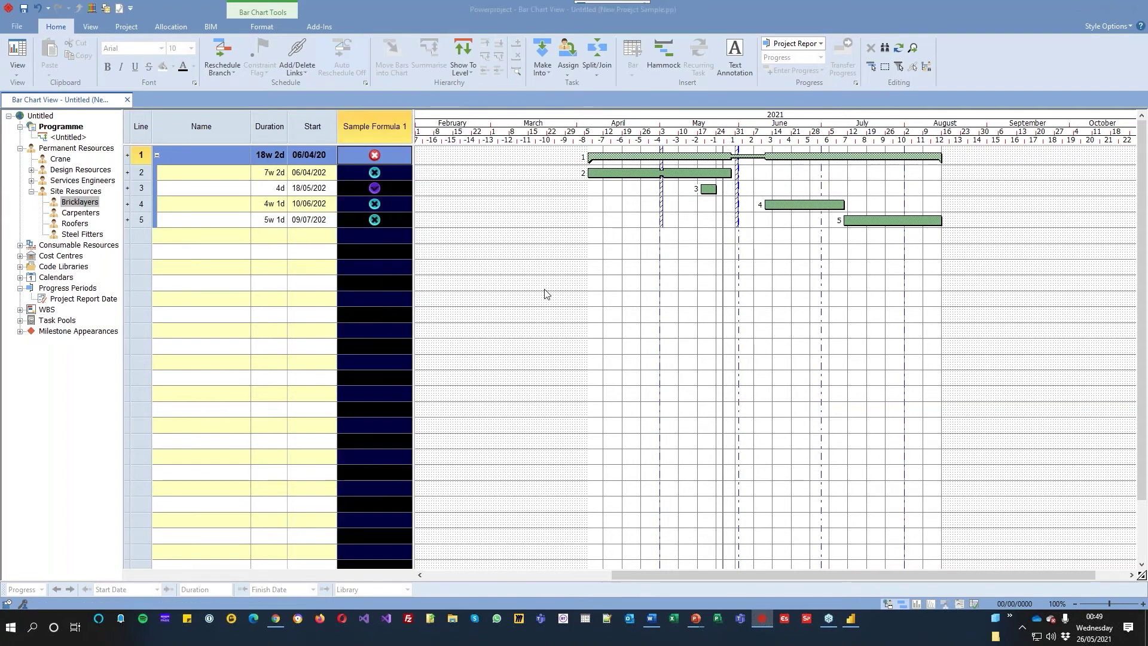
click(622, 207)
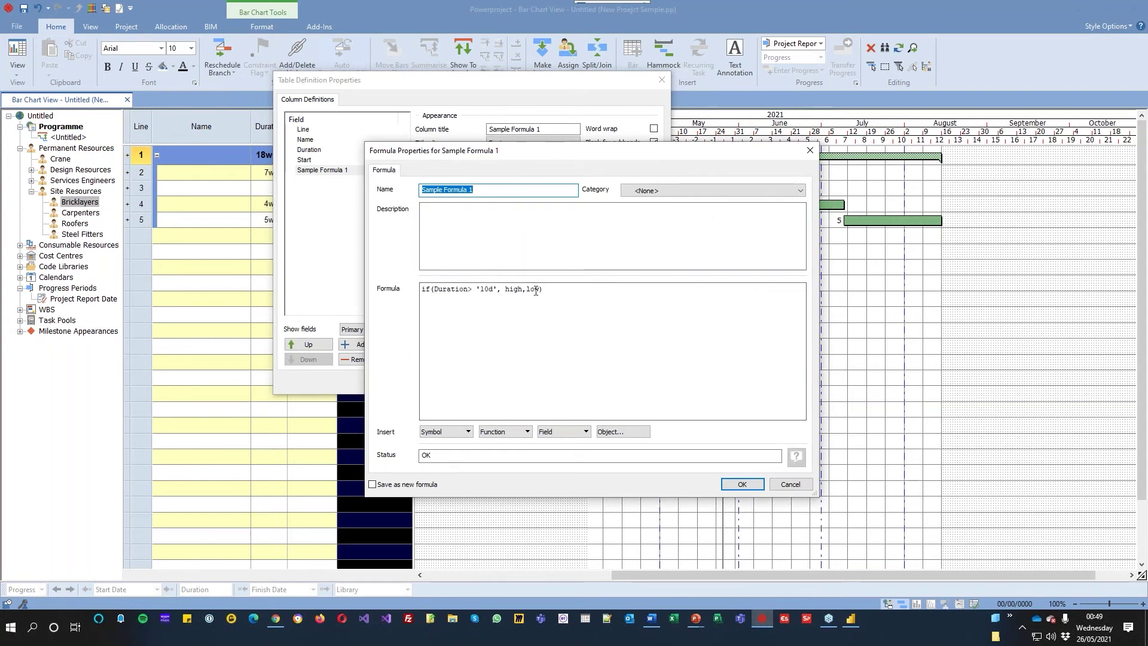
drag(547, 291, 419, 288)
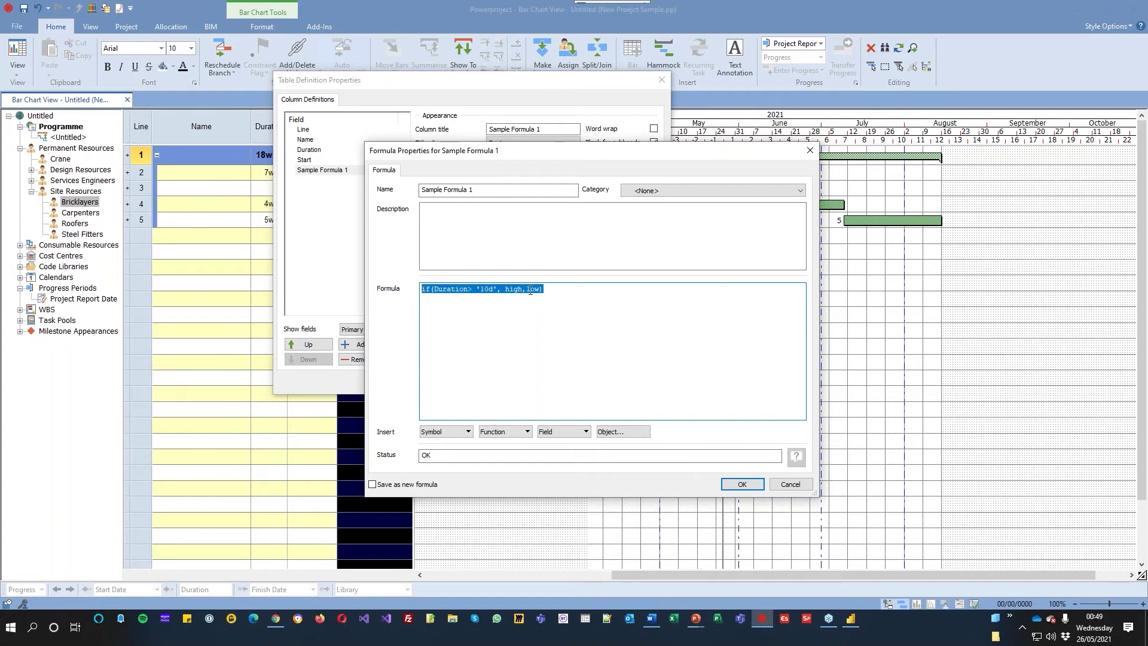
key(BackSpace)
- Enter Switch(duration<'10d',low,duration>'10d',high) as the new expression for Sample Formula 1
text(Switch)
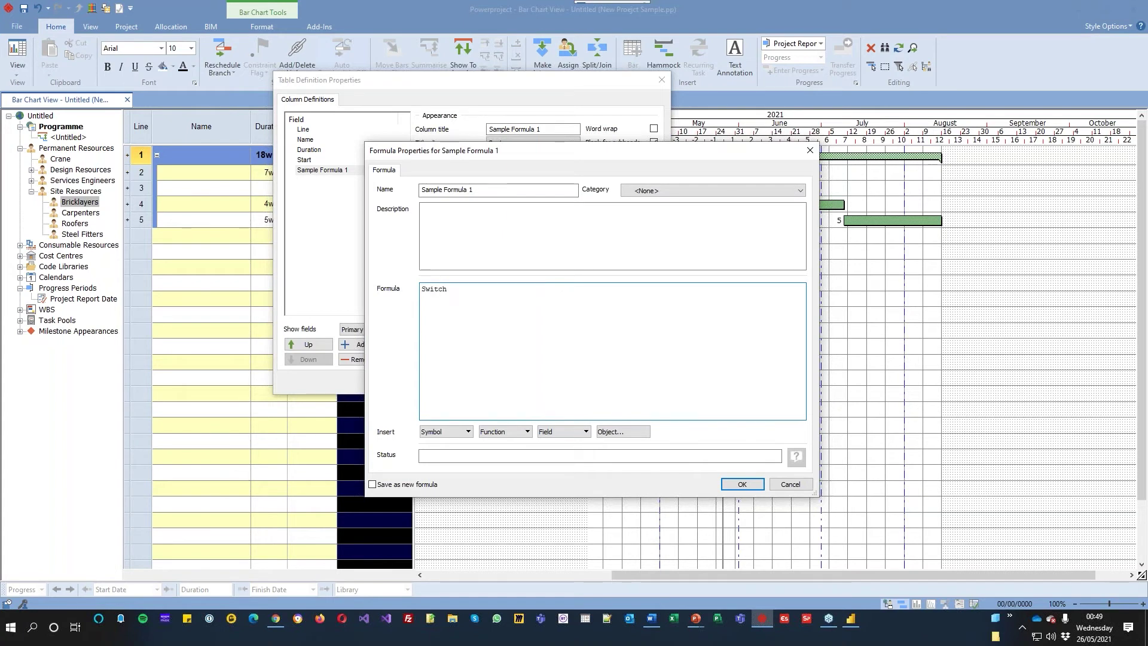
text((duration)
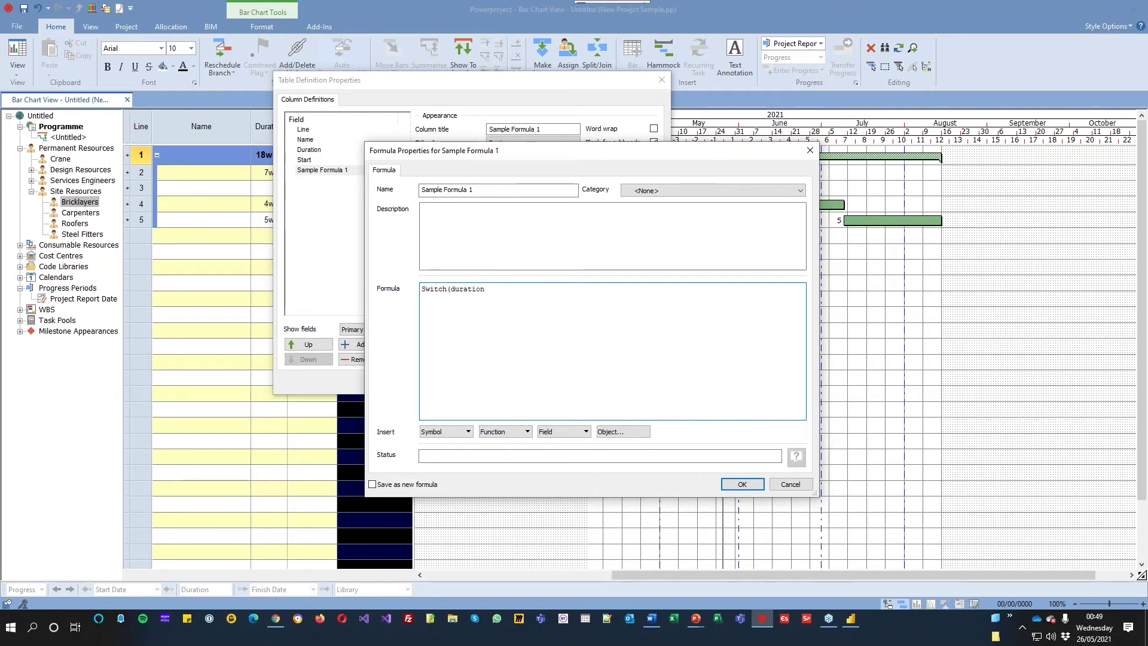
text(=)
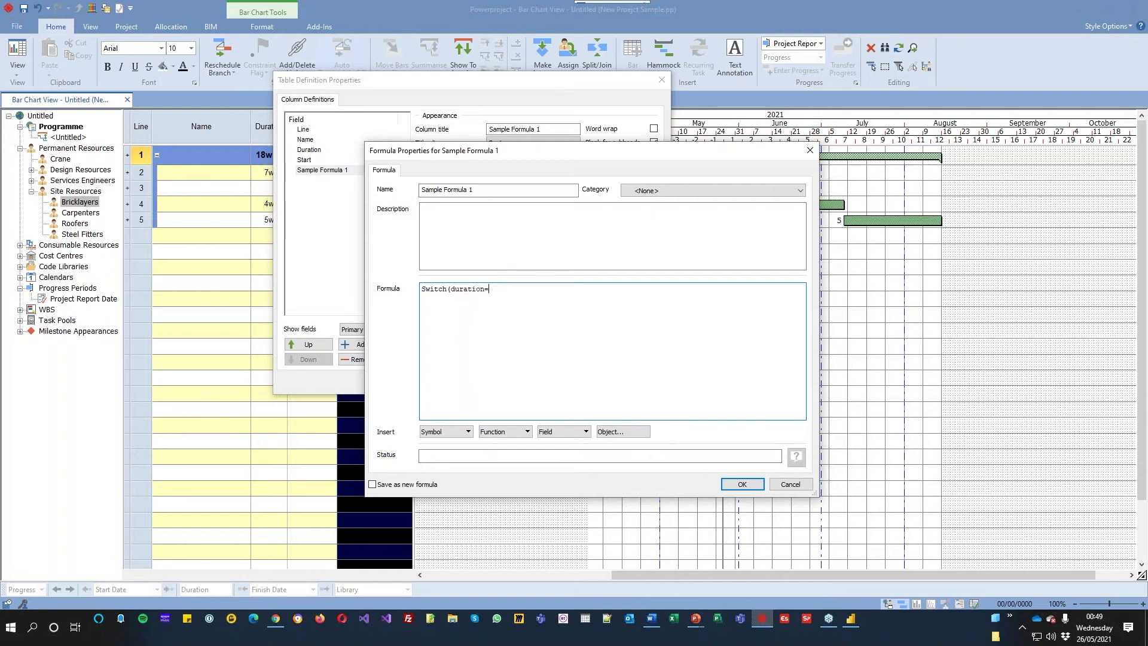
key(BackSpace)
key(BackSpace)
text(<)
text(10)
key(BackSpace)
key(BackSpace)
text('10)
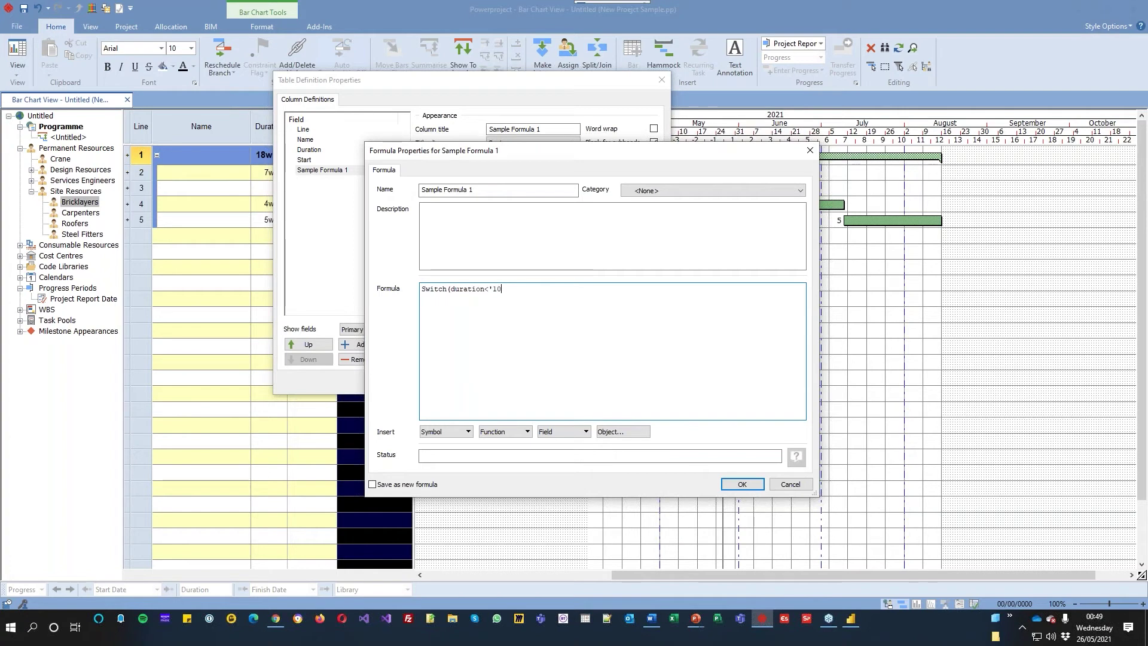
text(d',low,duration)
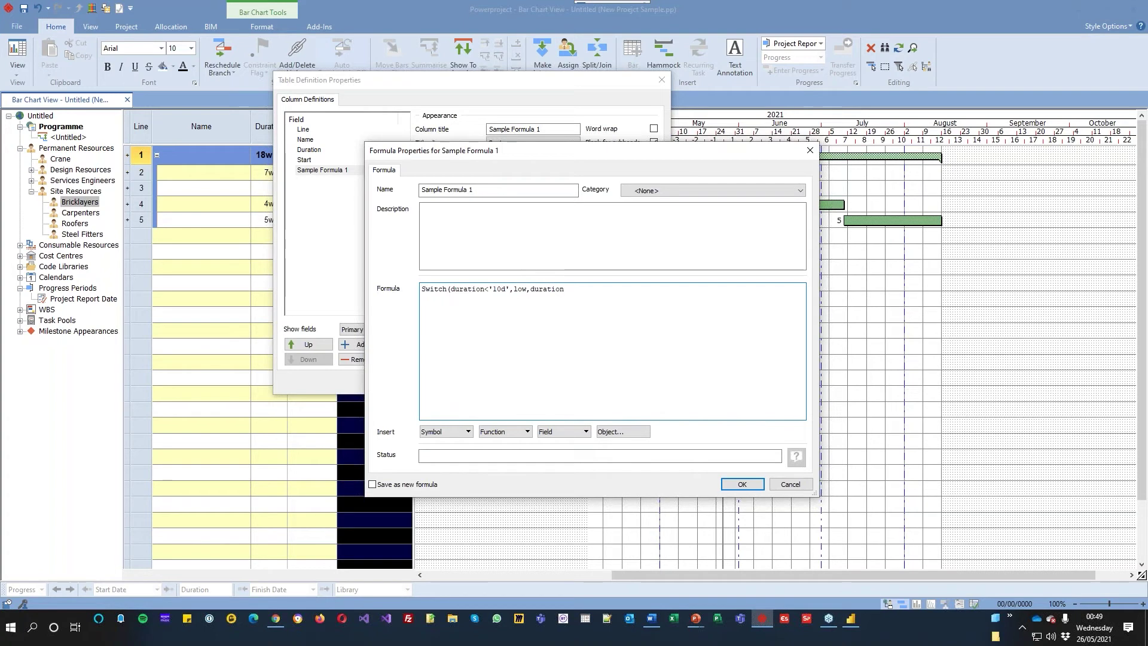
text(>'10d')
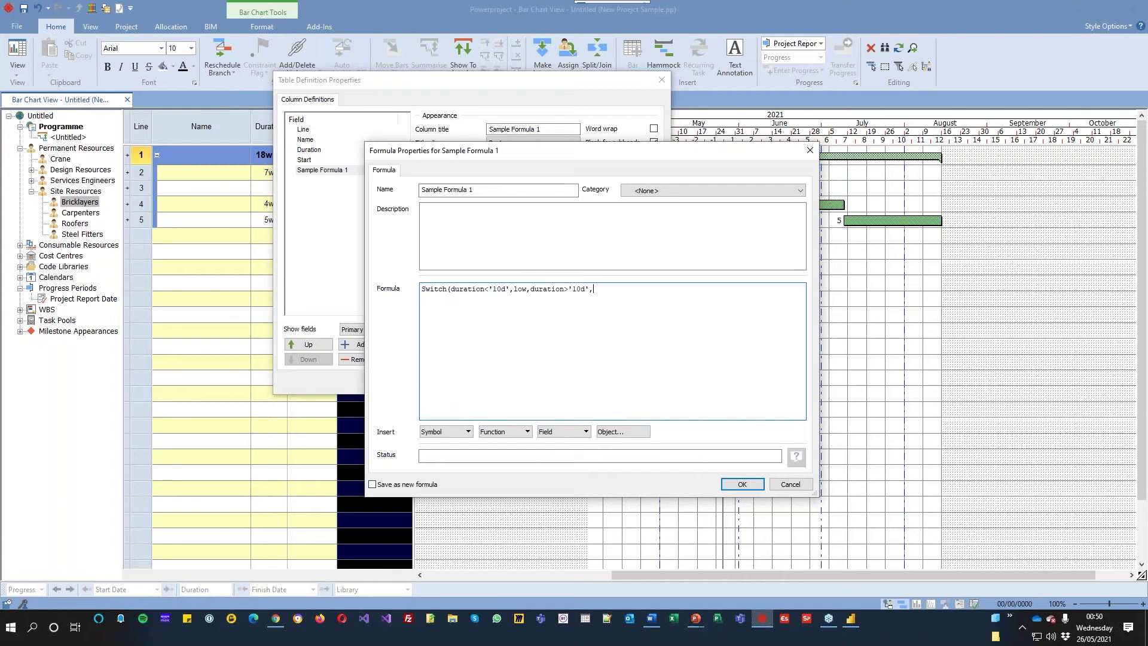
text(,high))
- Save the Switch formula and table definition, and test it by lengthening the line 3 task's bar to 3w 2d
click(742, 485)
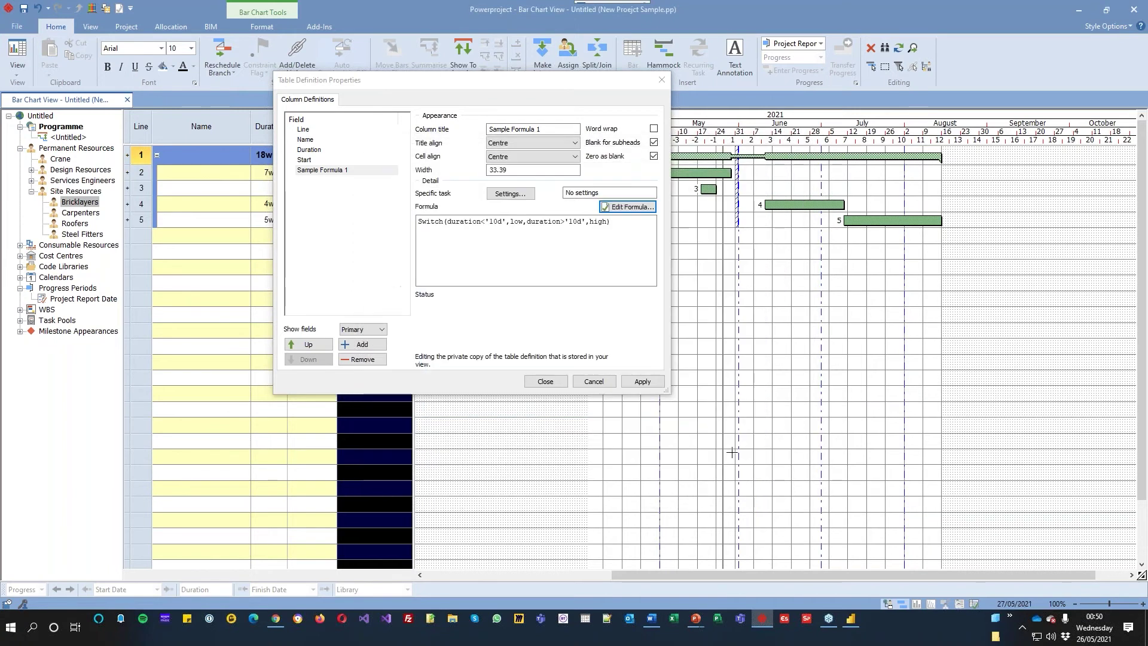
click(544, 381)
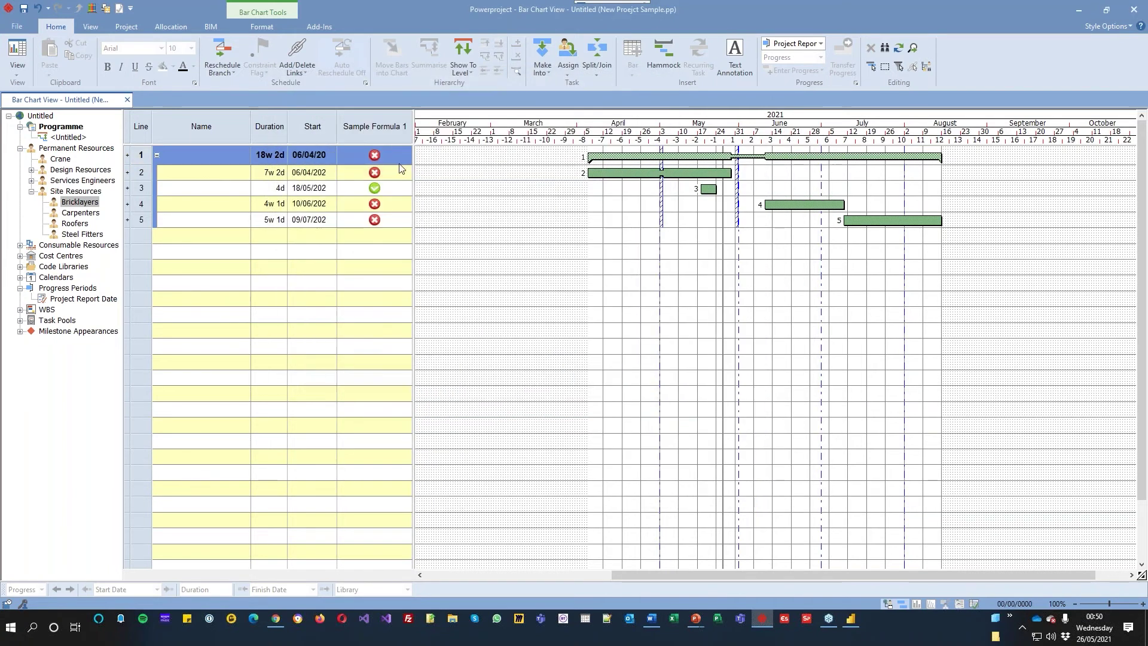
drag(717, 190, 769, 191)
- Reopen the Sample Formula 1 formula and insert a line break directly after Switch(
click(390, 131)
right_click(390, 131)
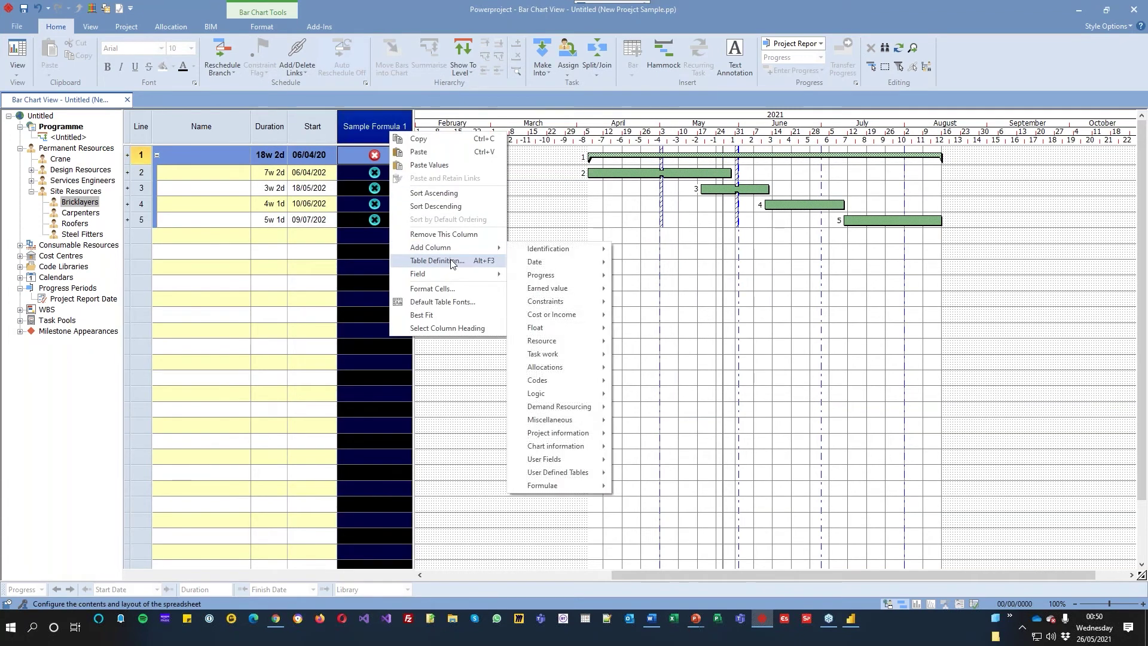
click(451, 261)
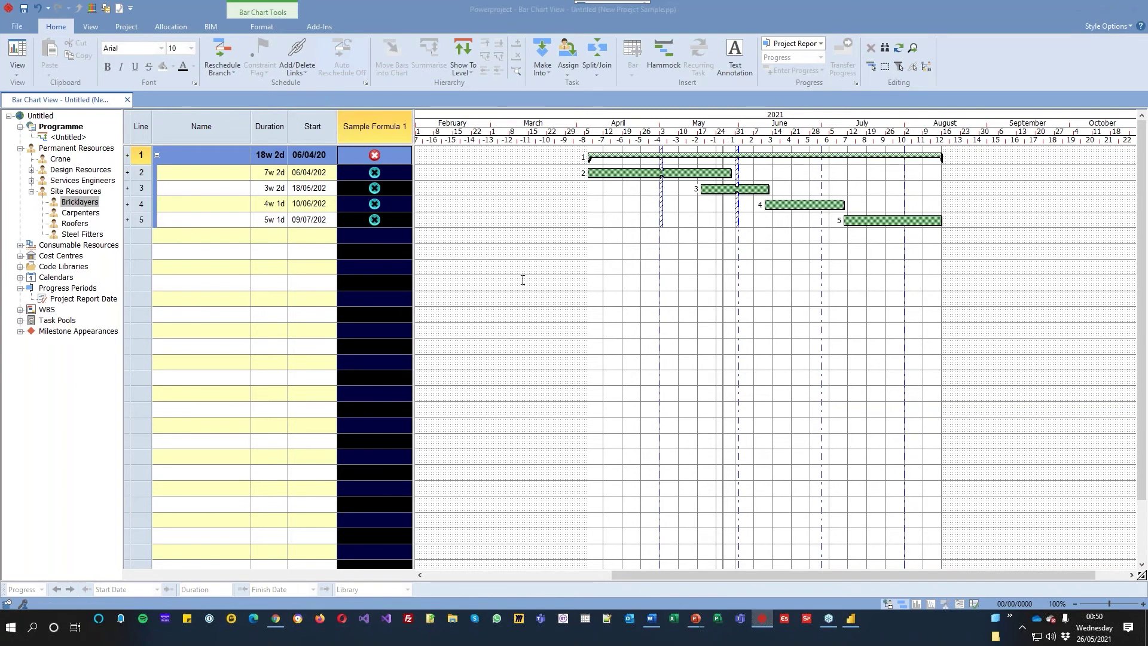
click(626, 208)
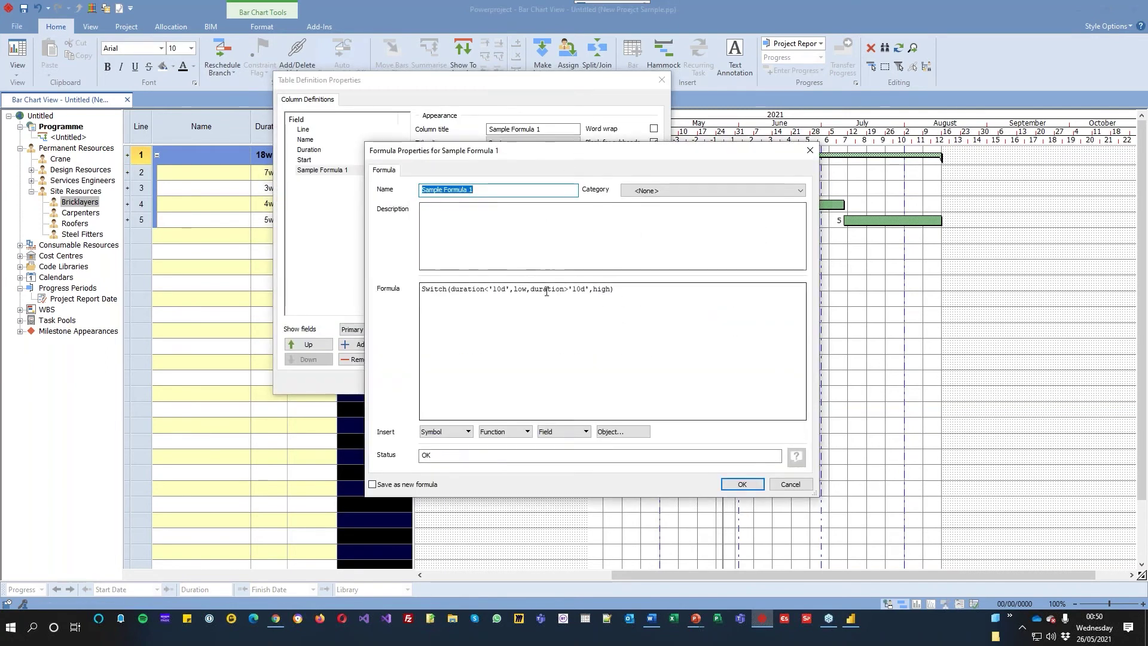
drag(623, 289, 418, 289)
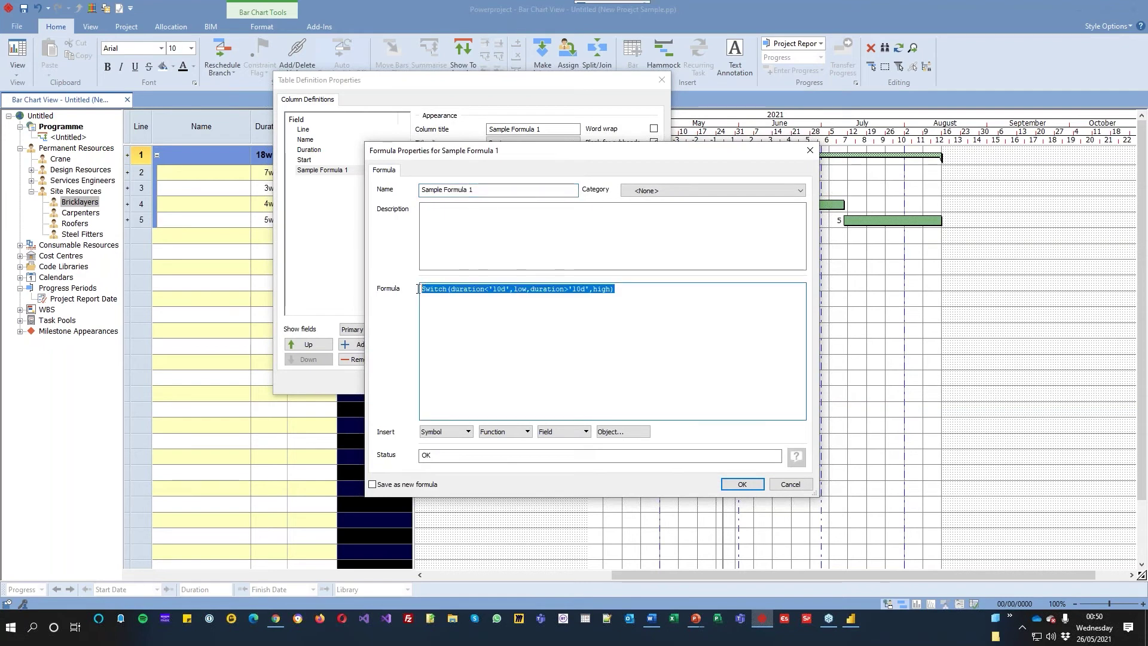
click(726, 290)
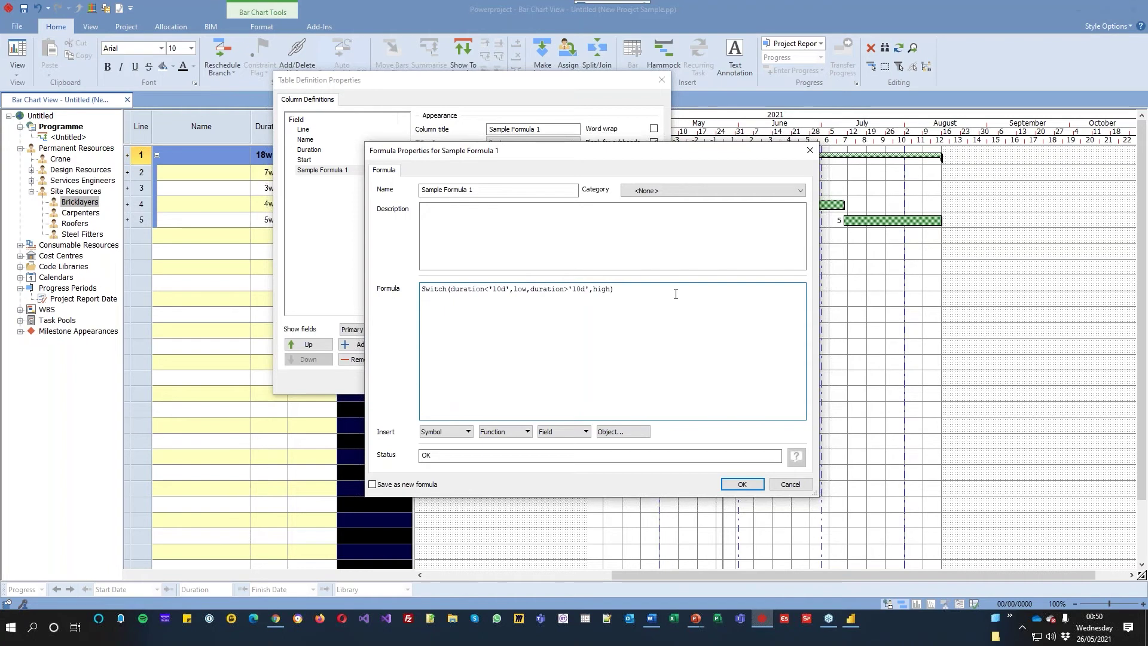
key(Home)
key(Right)
key(Right)
key(Right)
key(Right)
key(Right)
key(Right)
key(Right)
key(Return)
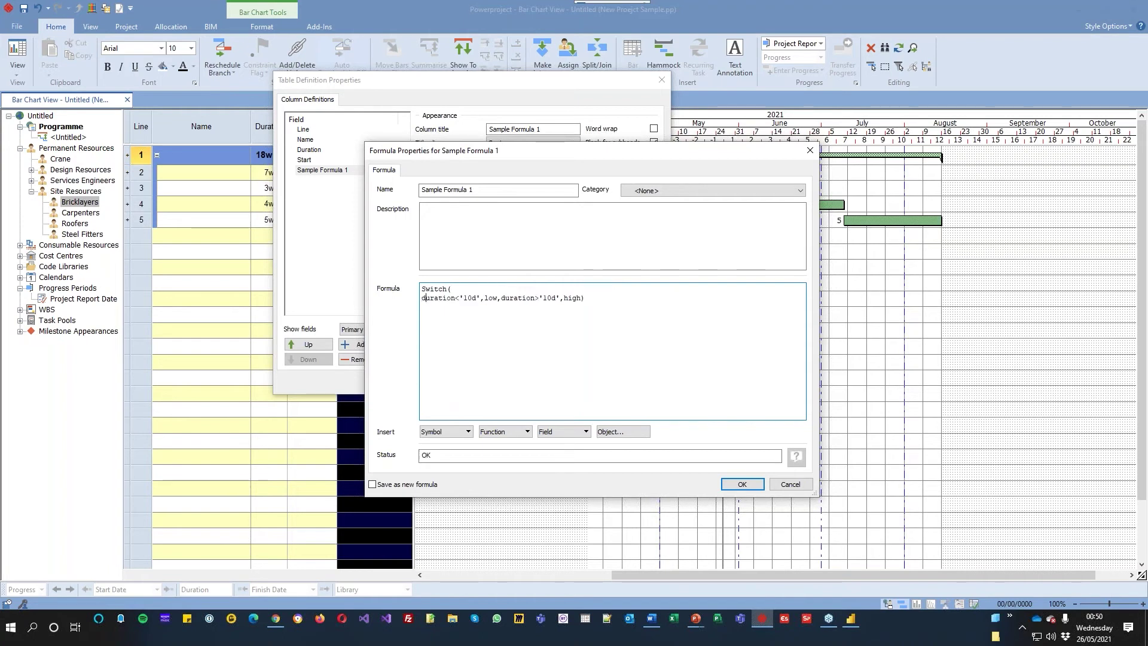
- Put the second duration condition and the closing bracket on their own lines and save the table definition
key(Return)
key(Right)
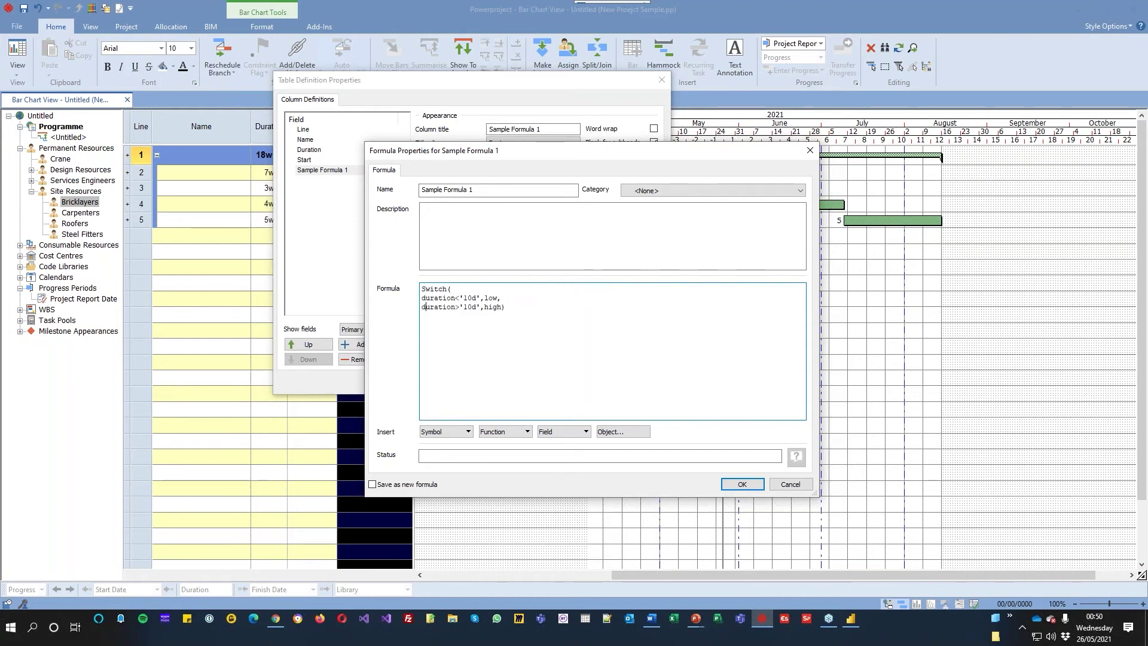
key(End)
key(Left)
key(Return)
click(739, 484)
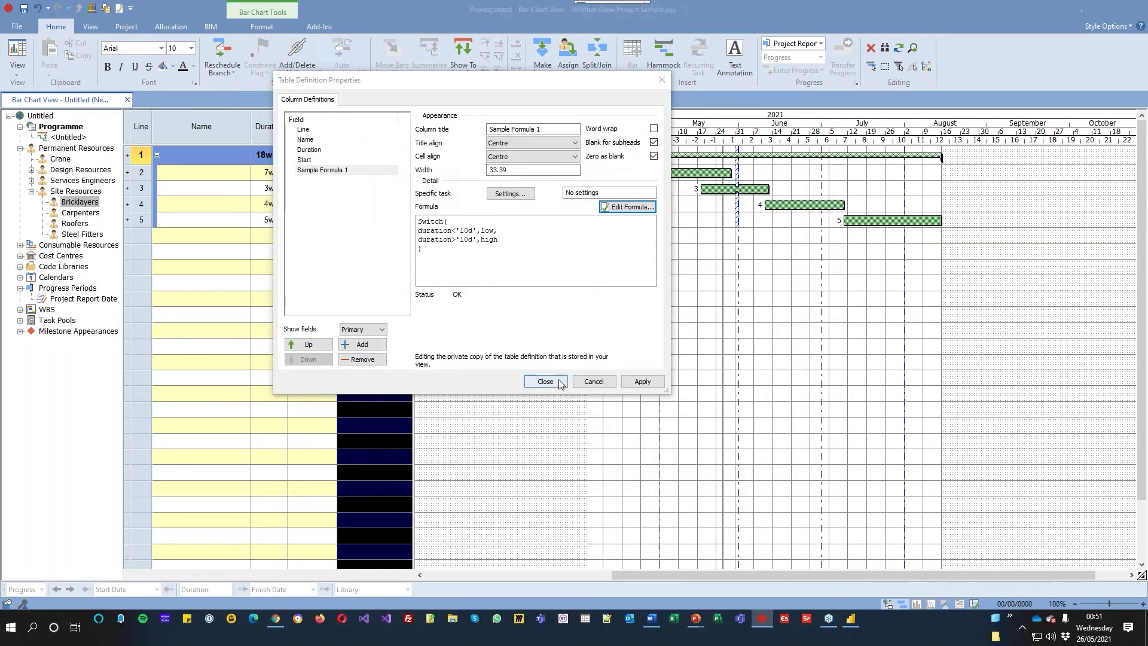
click(529, 382)
- Examine the multi-line Switch formula's conditions and results in the Sample Formula 1 column definition
right_click(386, 139)
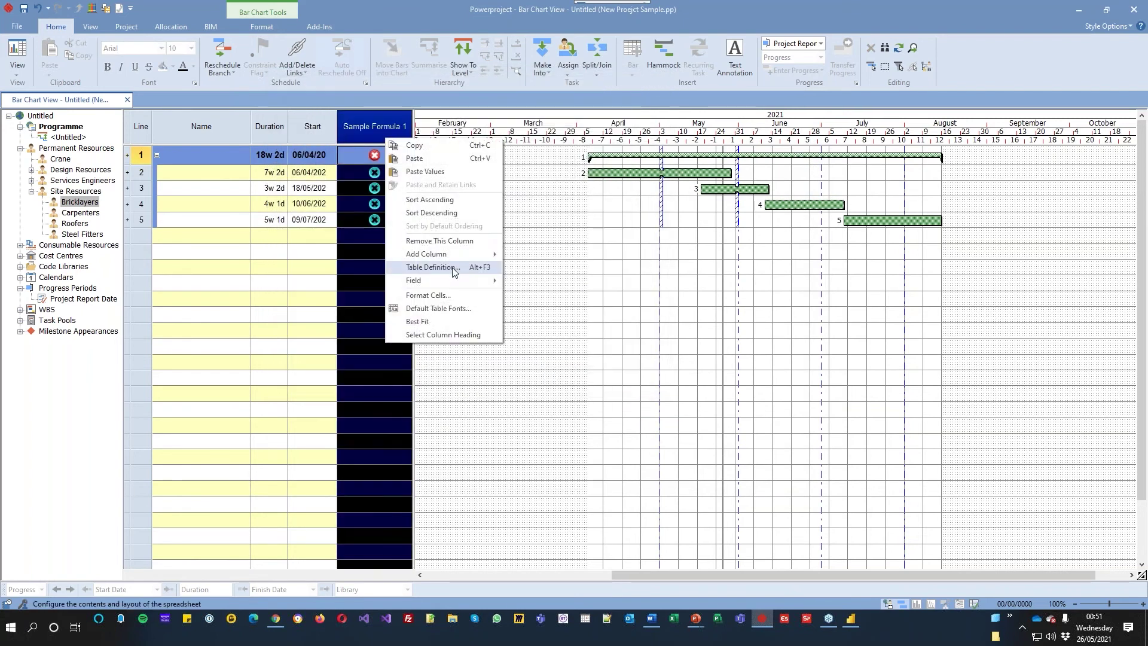
click(452, 267)
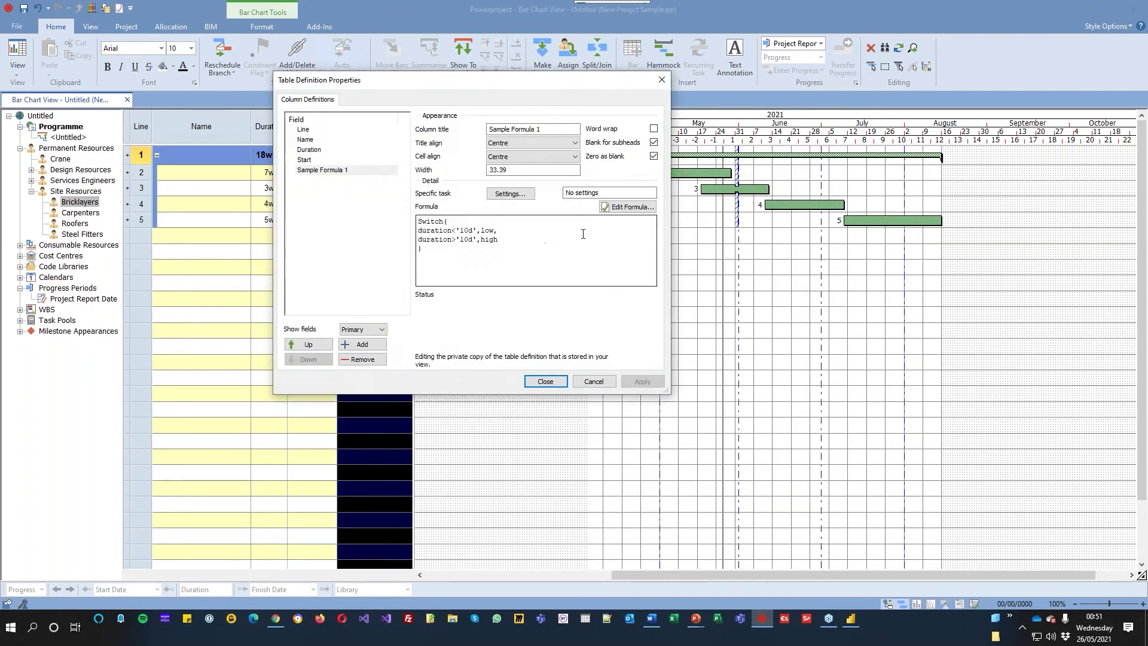
drag(553, 79, 650, 122)
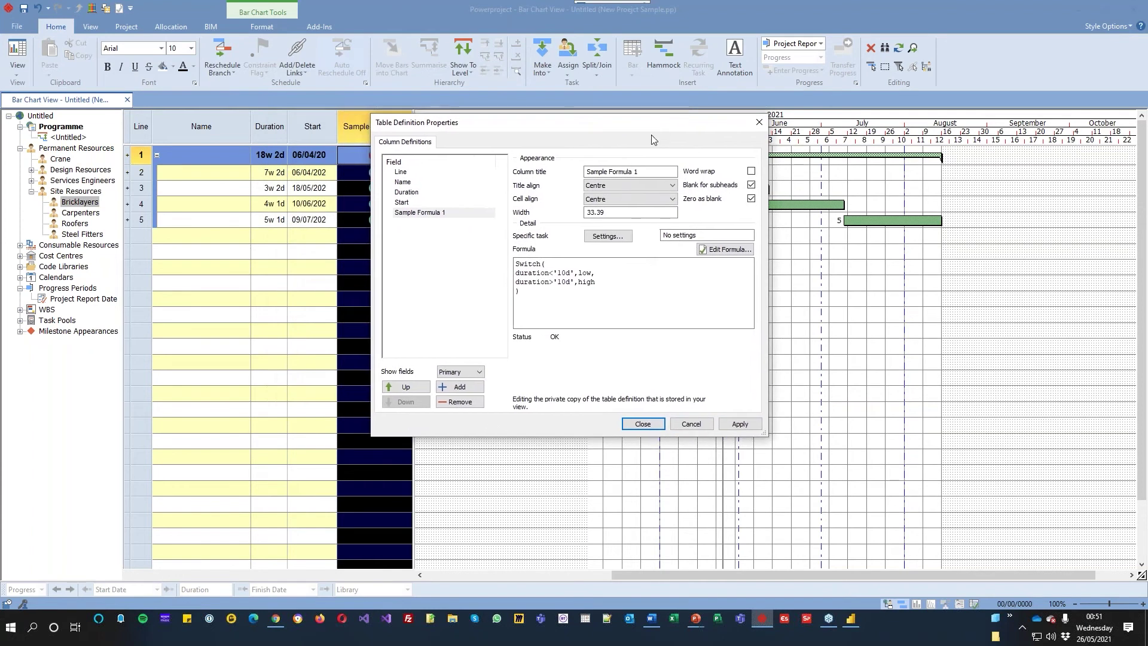
drag(523, 297, 504, 264)
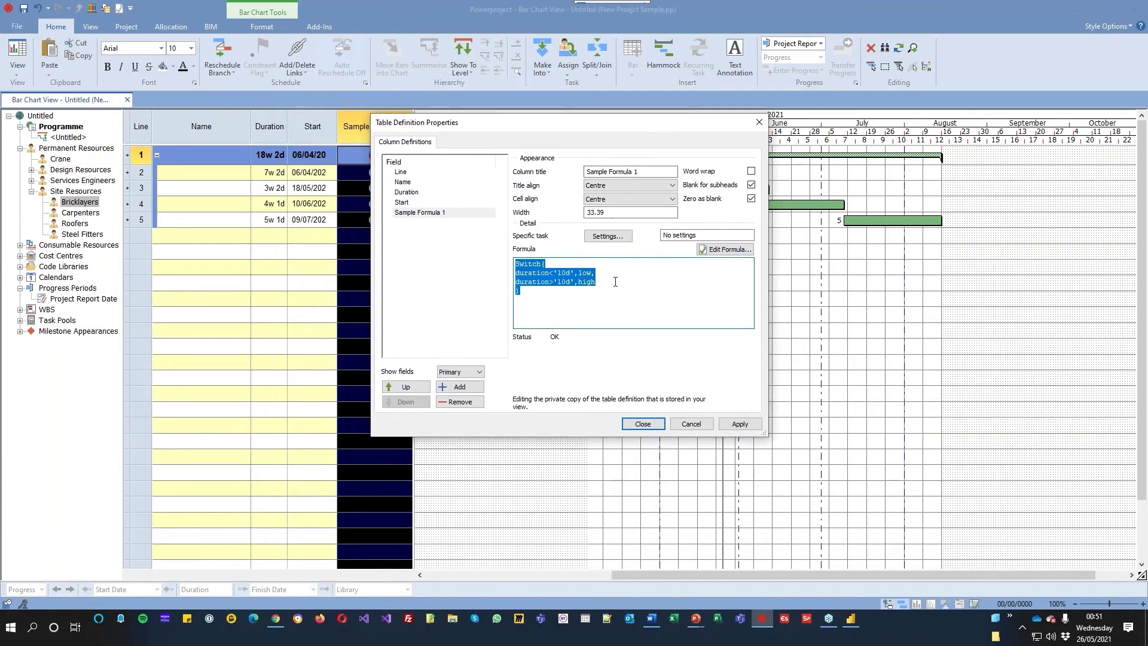
click(578, 306)
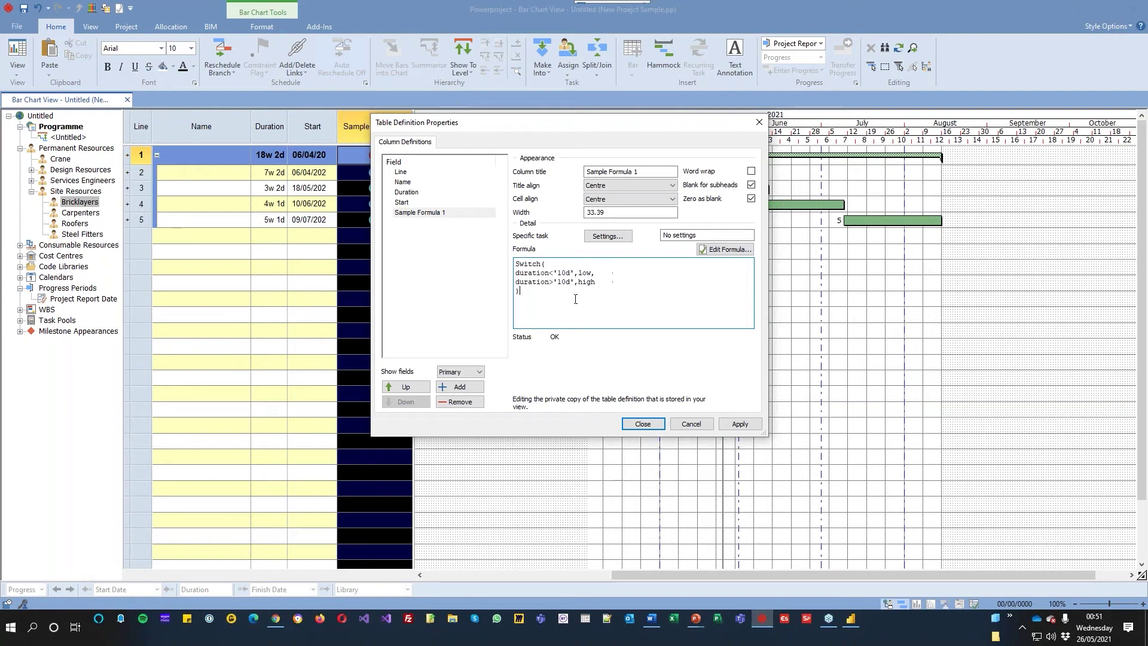
drag(531, 290, 596, 273)
click(534, 277)
click(549, 295)
double_click(533, 273)
click(543, 283)
drag(550, 283, 517, 285)
drag(540, 300, 515, 263)
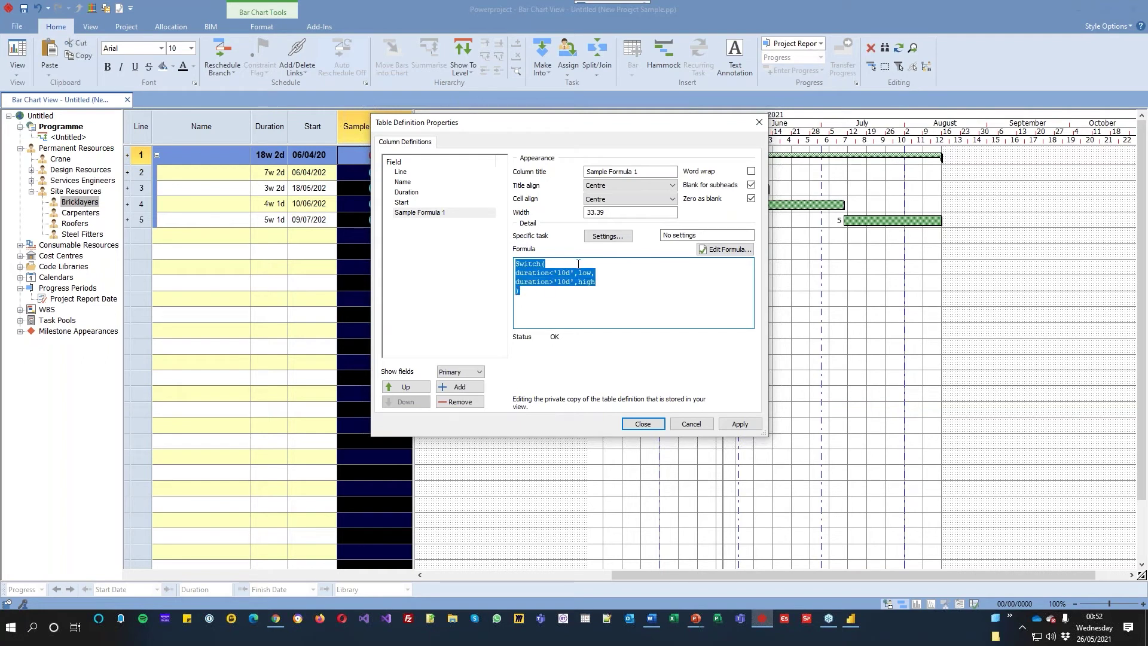
- Open the Sample Formula 1 formula for editing and copy the whole Switch expression
click(726, 249)
drag(525, 315, 402, 286)
key(ctrl+c)
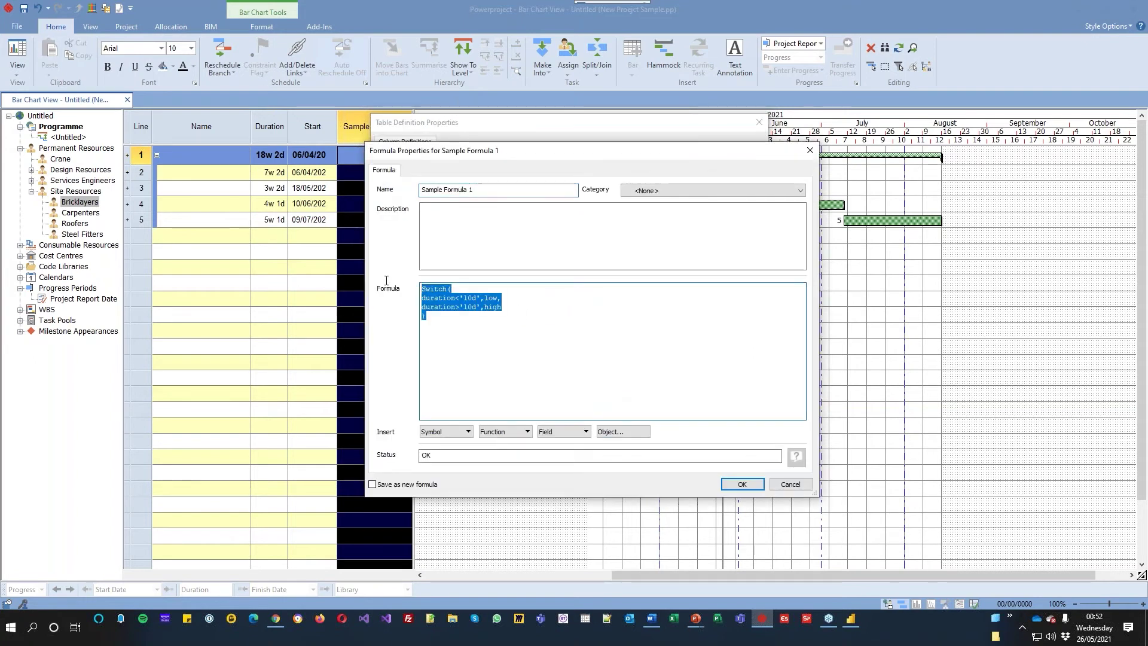
- Replace the Sample Formula 1 expression with duration and save the table definition
text(duration)
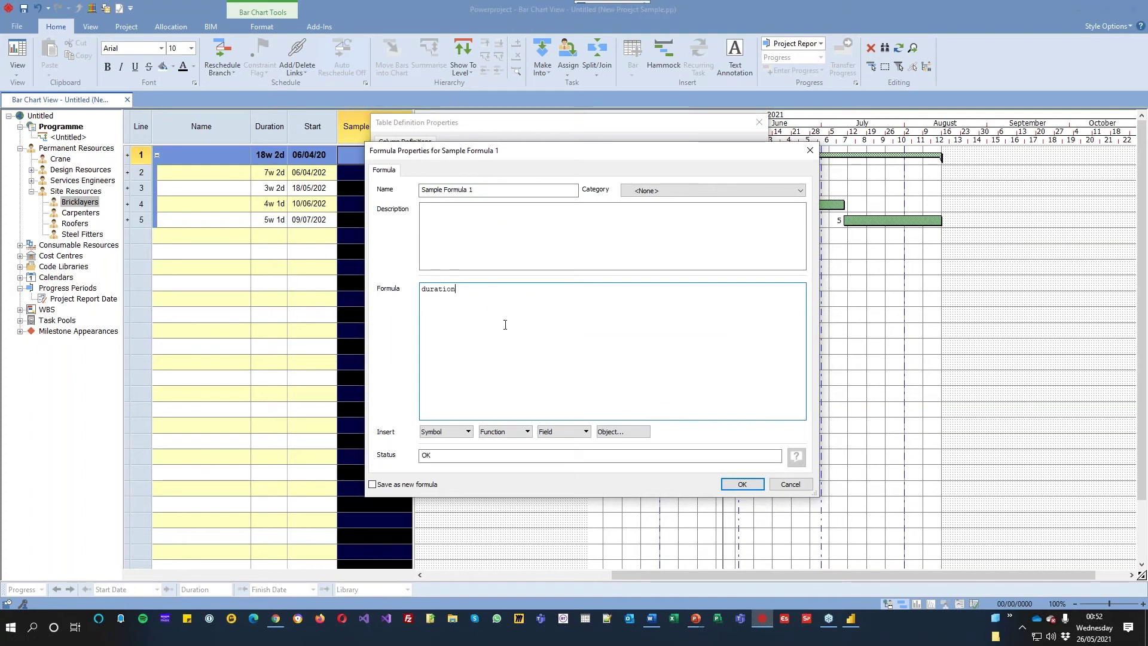
click(742, 484)
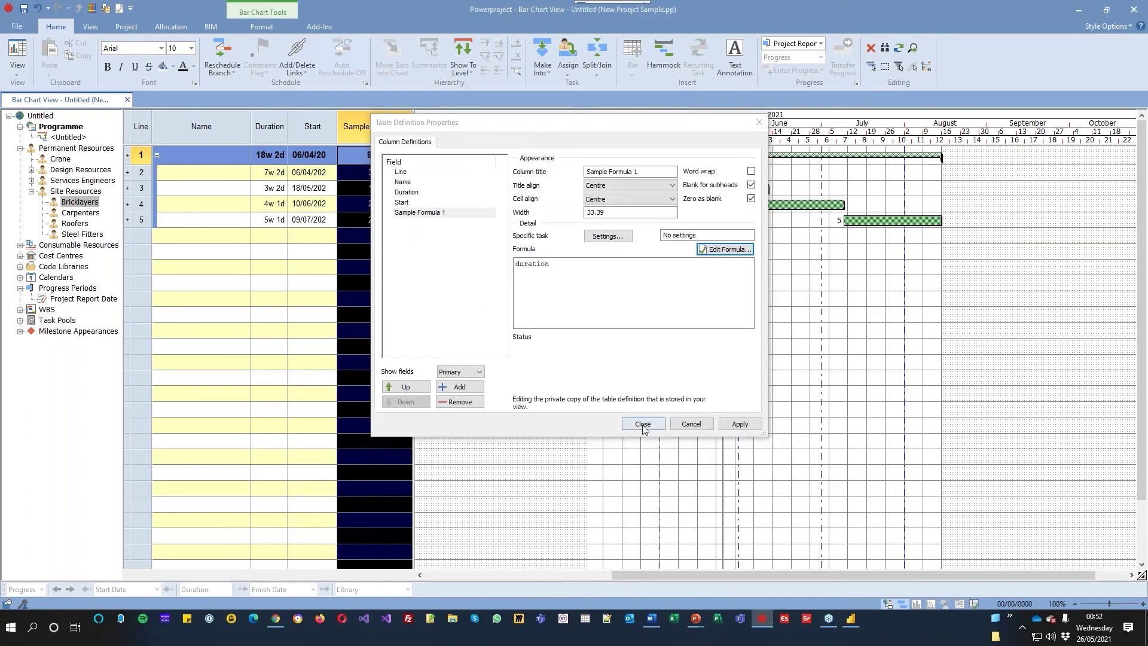
click(643, 424)
- Reopen the Sample Formula 1 formula and replace duration with the copied Switch expression
right_click(385, 142)
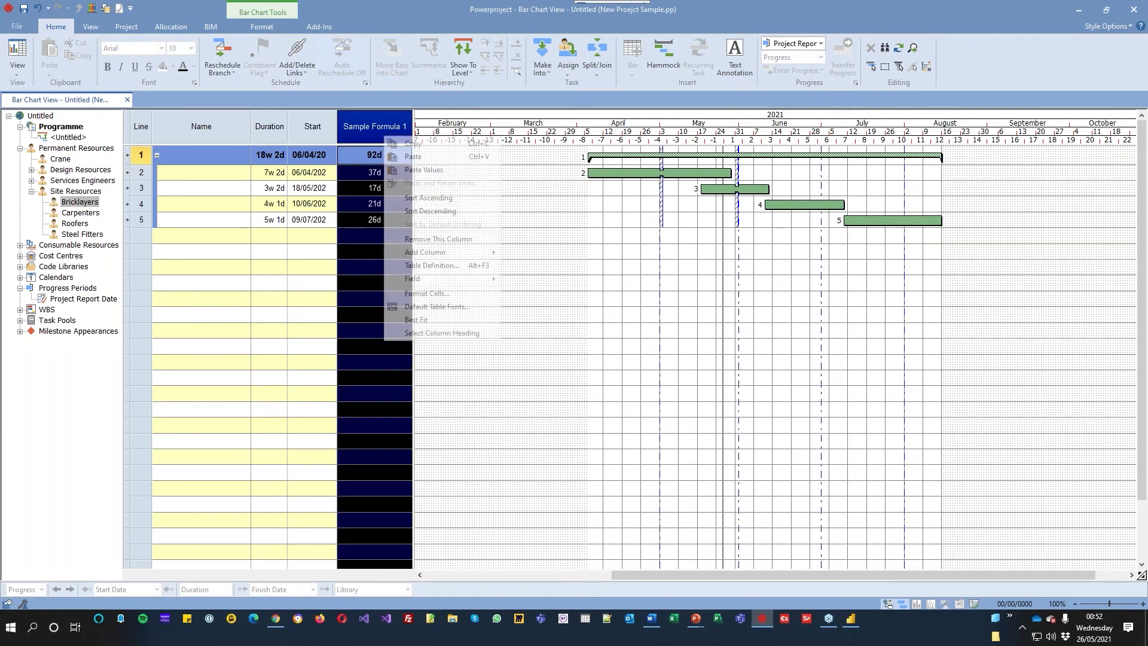
click(442, 266)
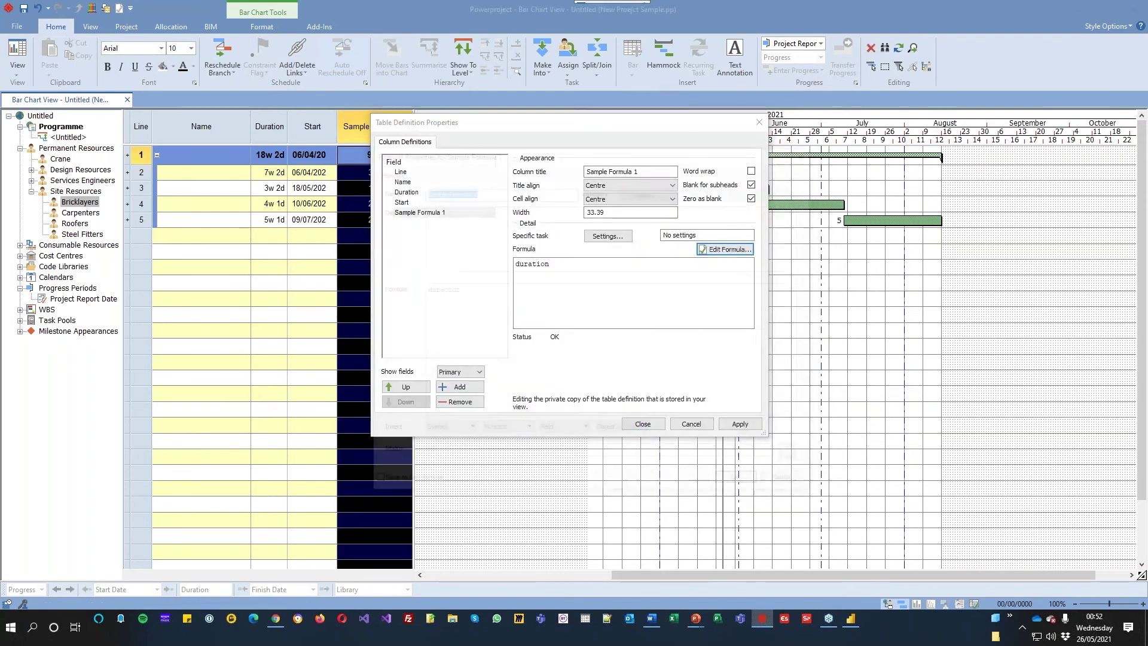
click(724, 249)
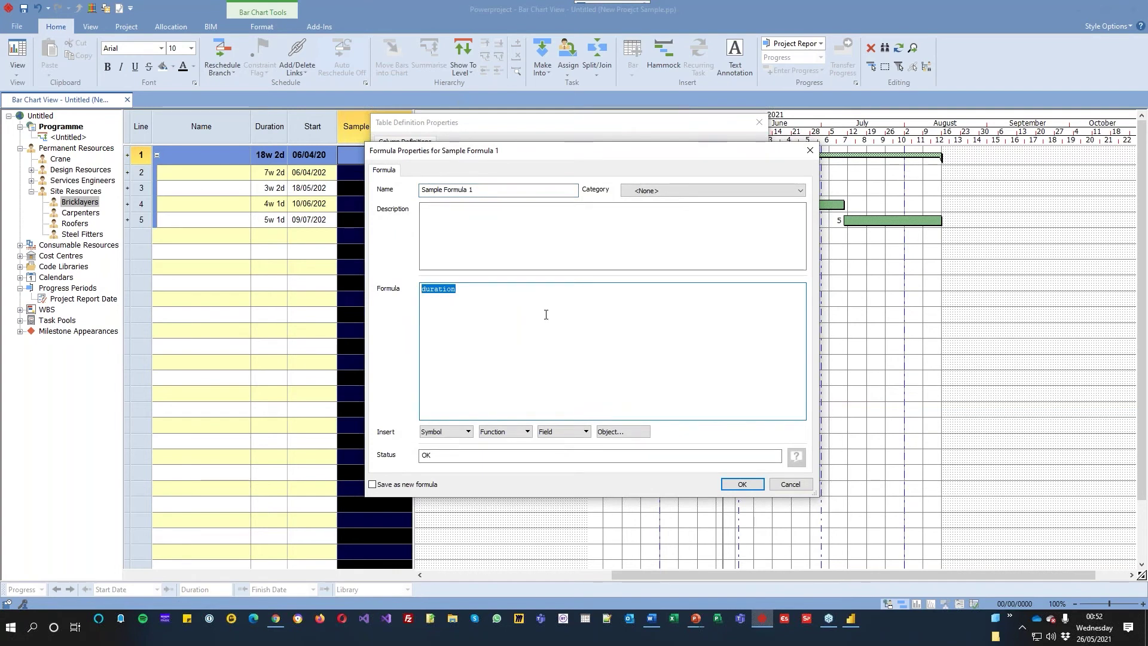
key(ctrl+v)
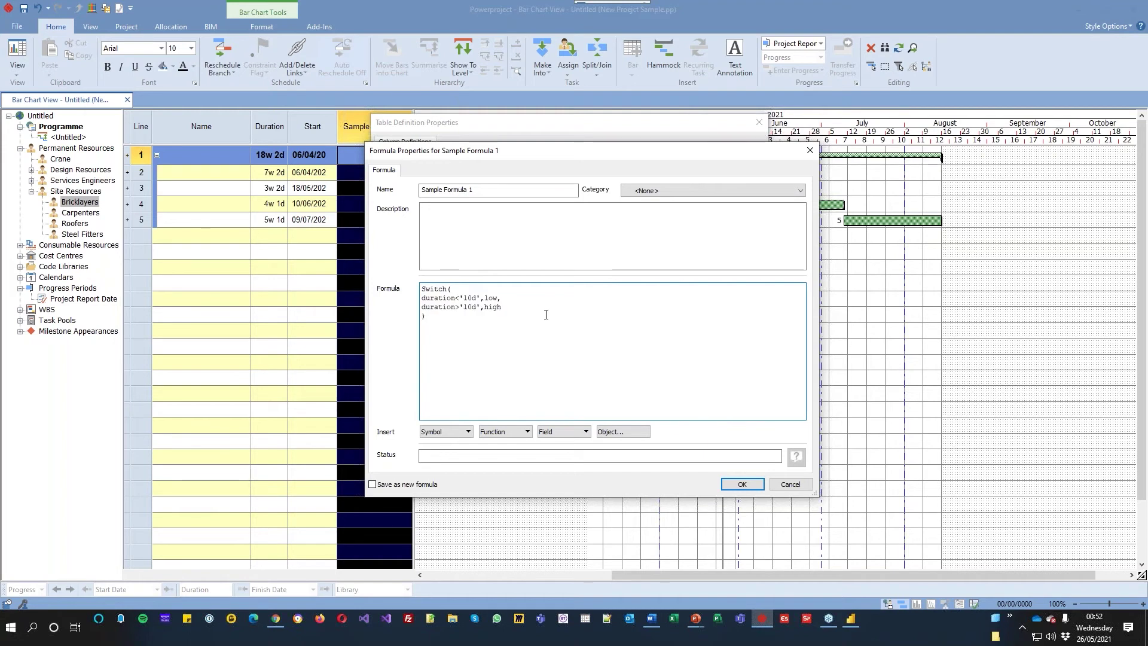
- Paste four more copies of the Switch expression onto the end of the formula
key(ctrl+v)
key(ctrl+v)
key(ctrl+v)
key(ctrl+v)
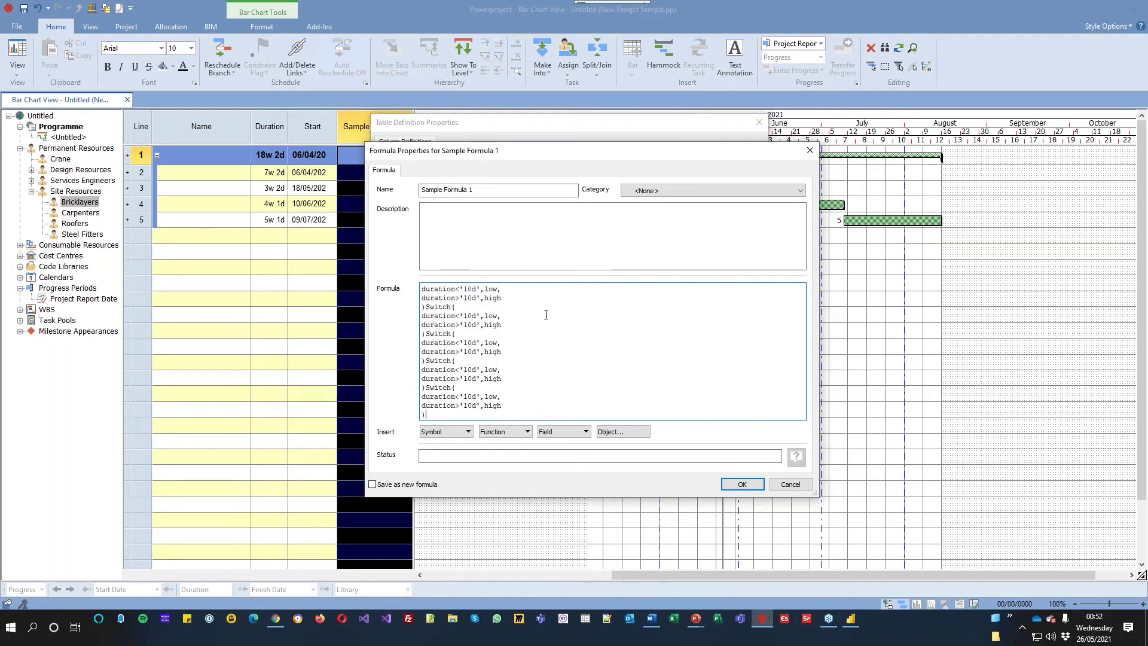
drag(536, 380, 538, 362)
click(528, 371)
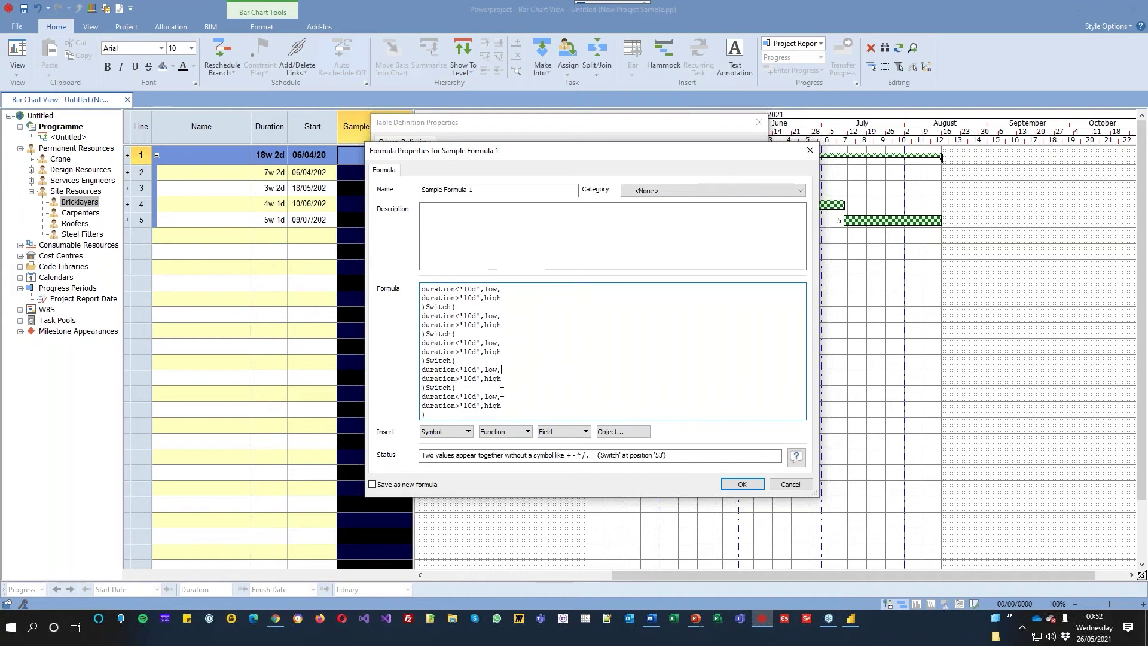
- Delete the whole expression from the Sample Formula 1 formula and save the table definition
drag(441, 414, 417, 241)
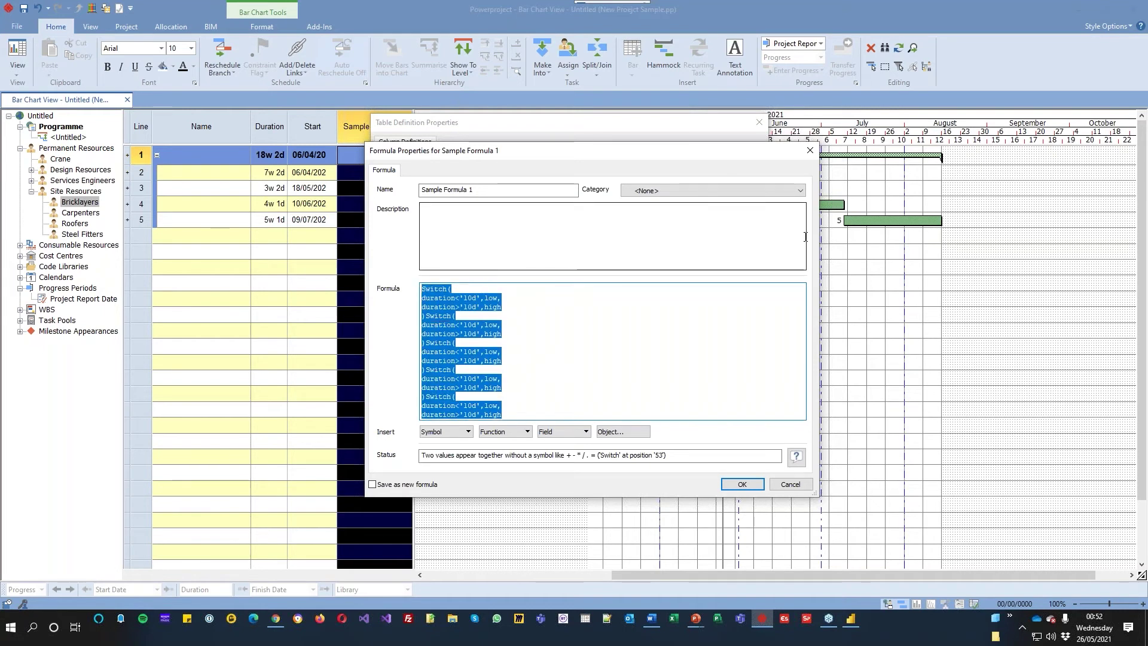
key(Delete)
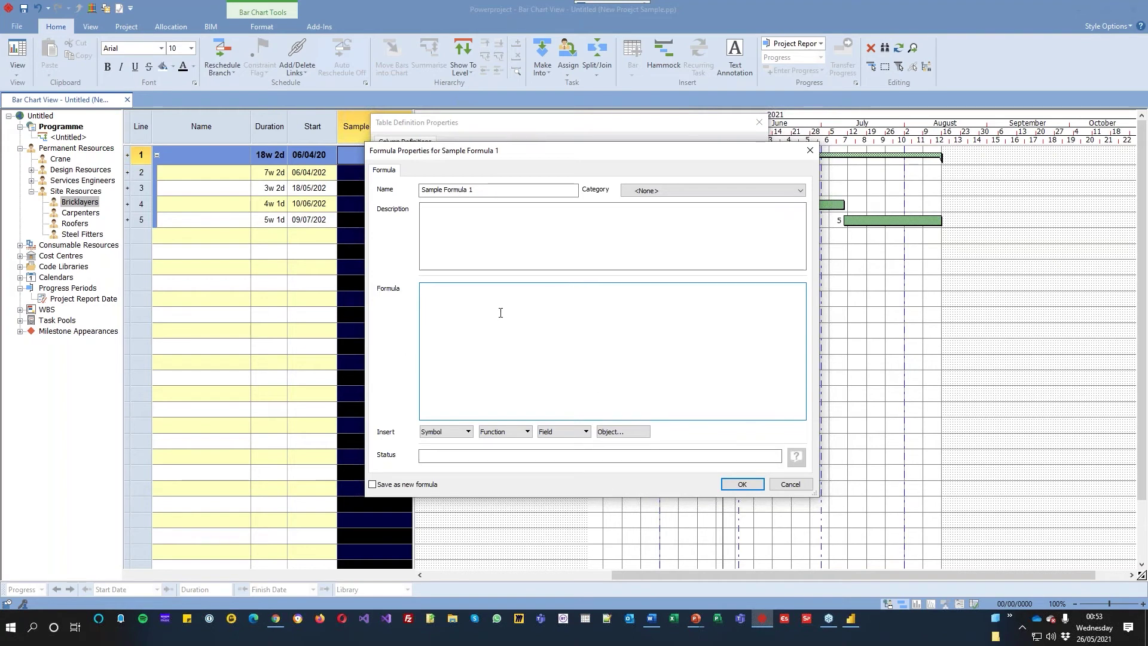
click(742, 484)
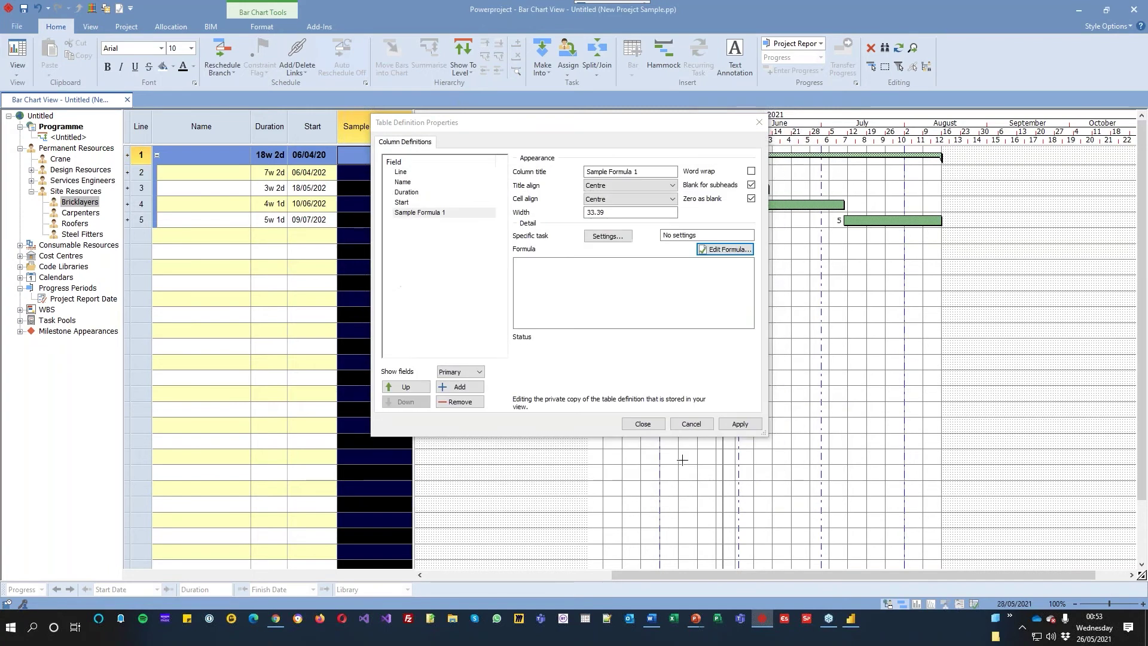
click(640, 426)
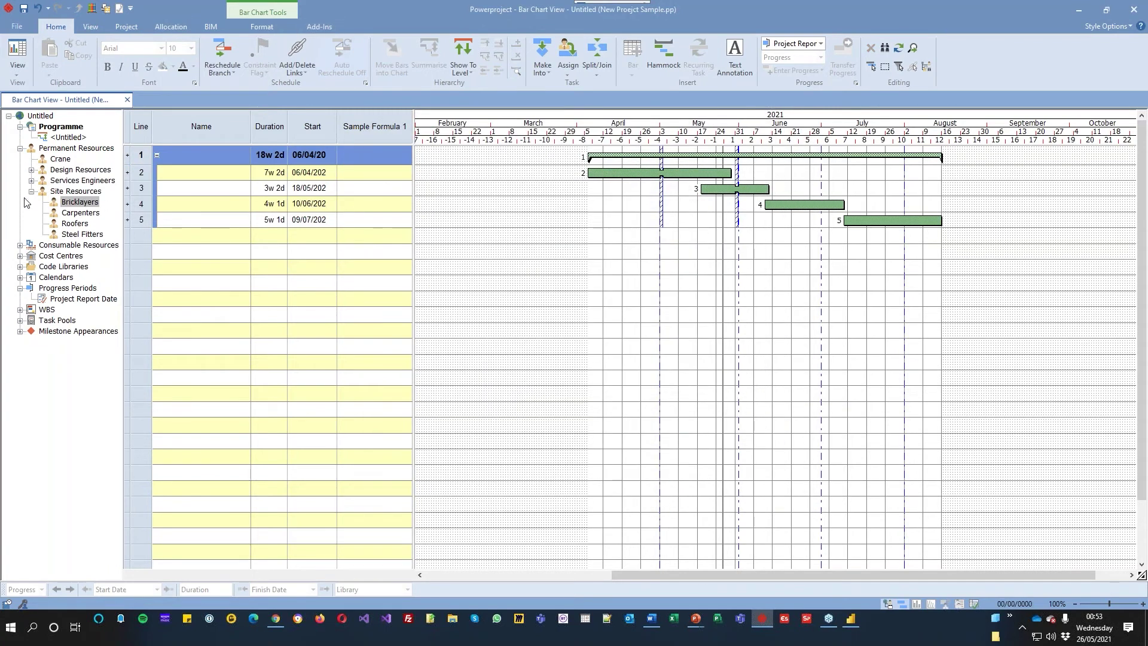
- Expand the Trades Contractor code library and assign H G Demolition to task 3's bar and Nigel's Plumbing to task 4's bar
click(20, 266)
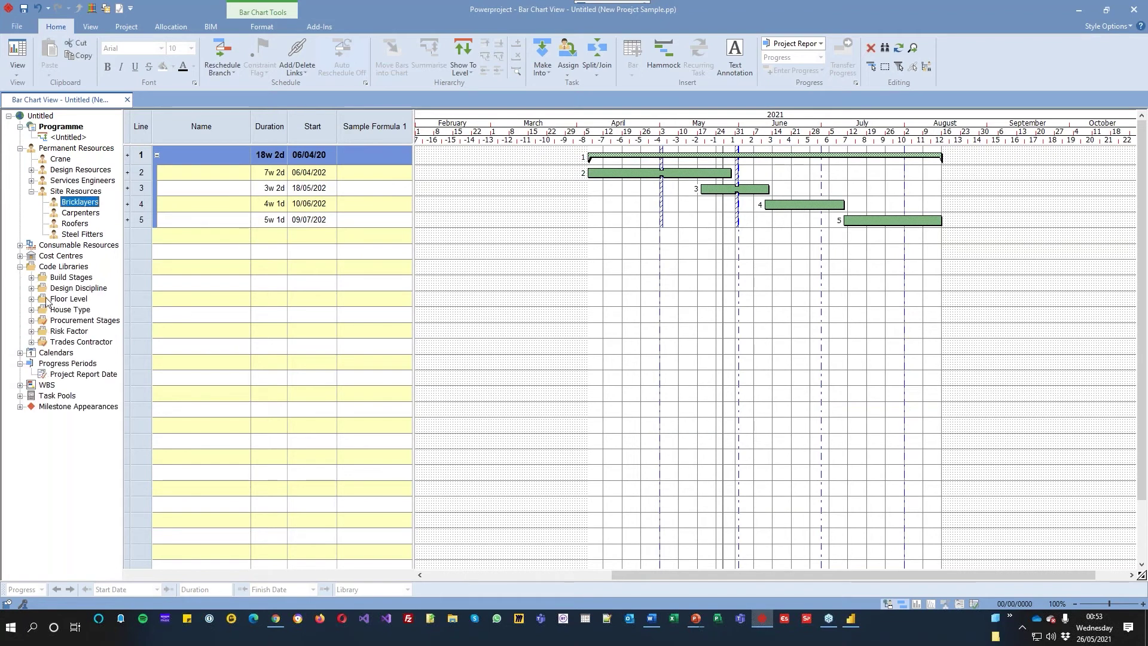
click(31, 277)
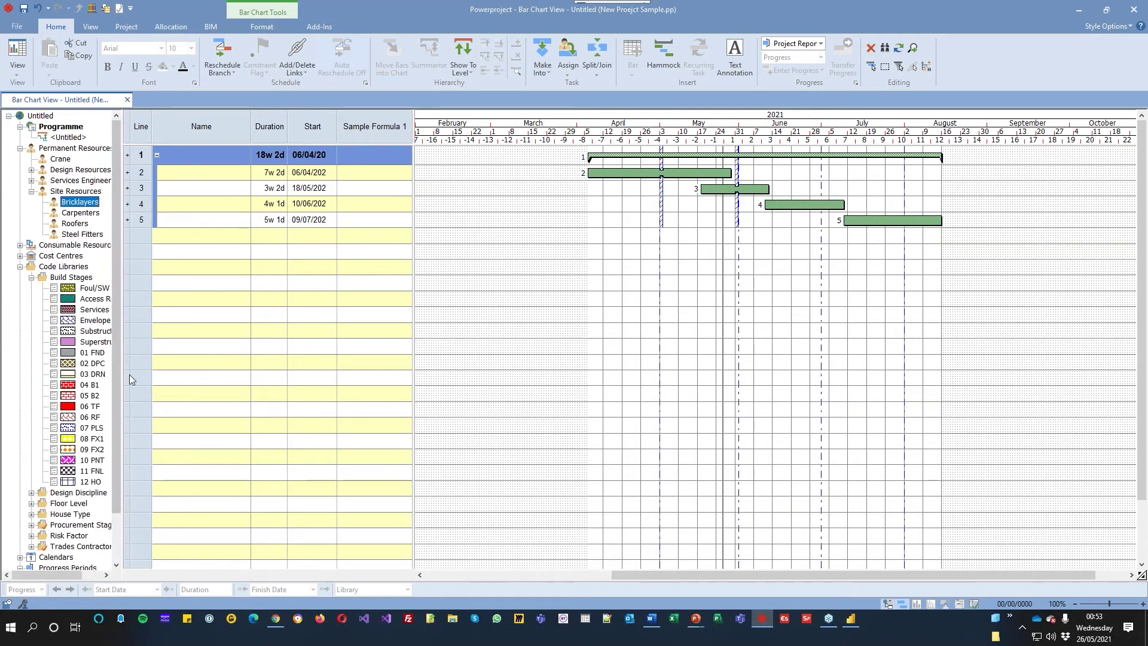
drag(122, 378, 188, 381)
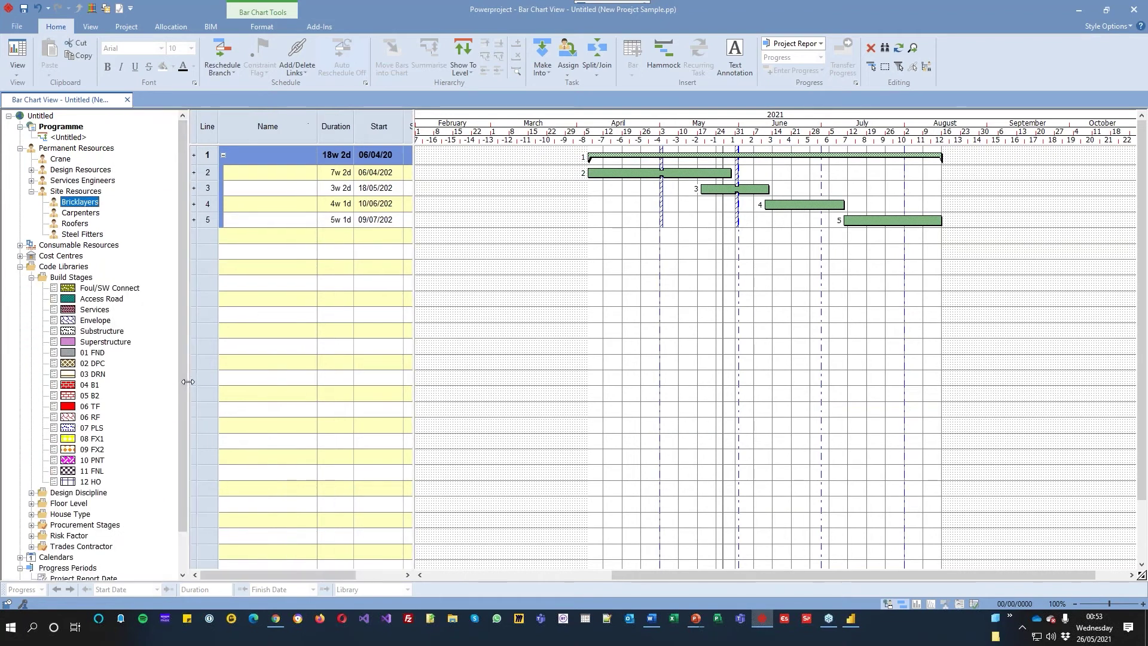
click(31, 278)
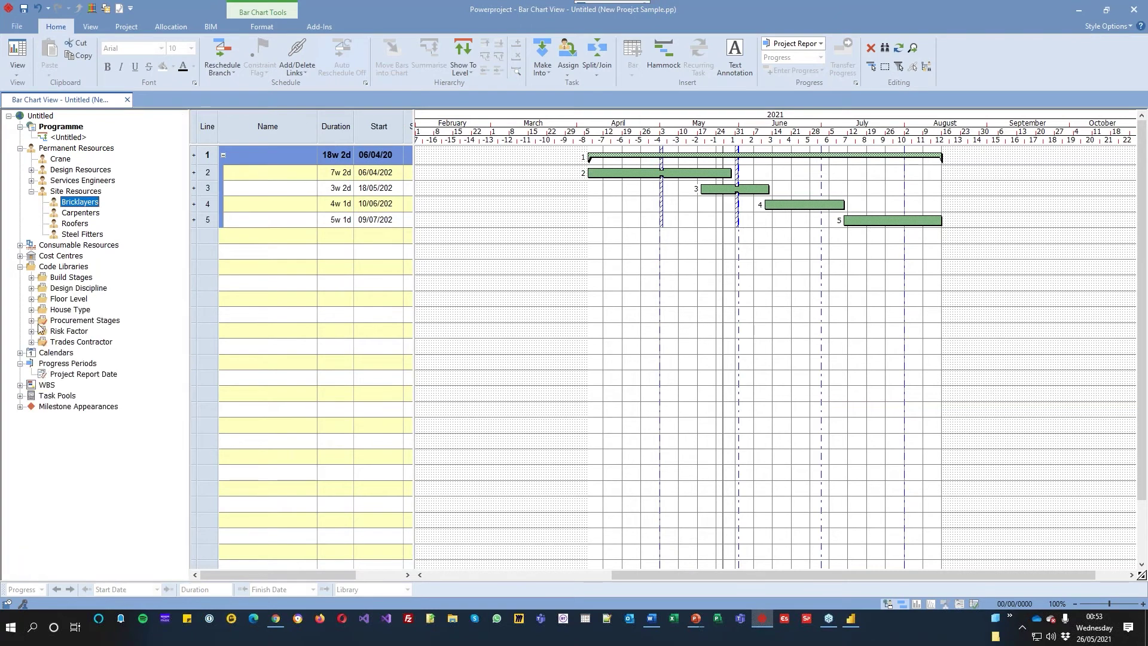
click(31, 342)
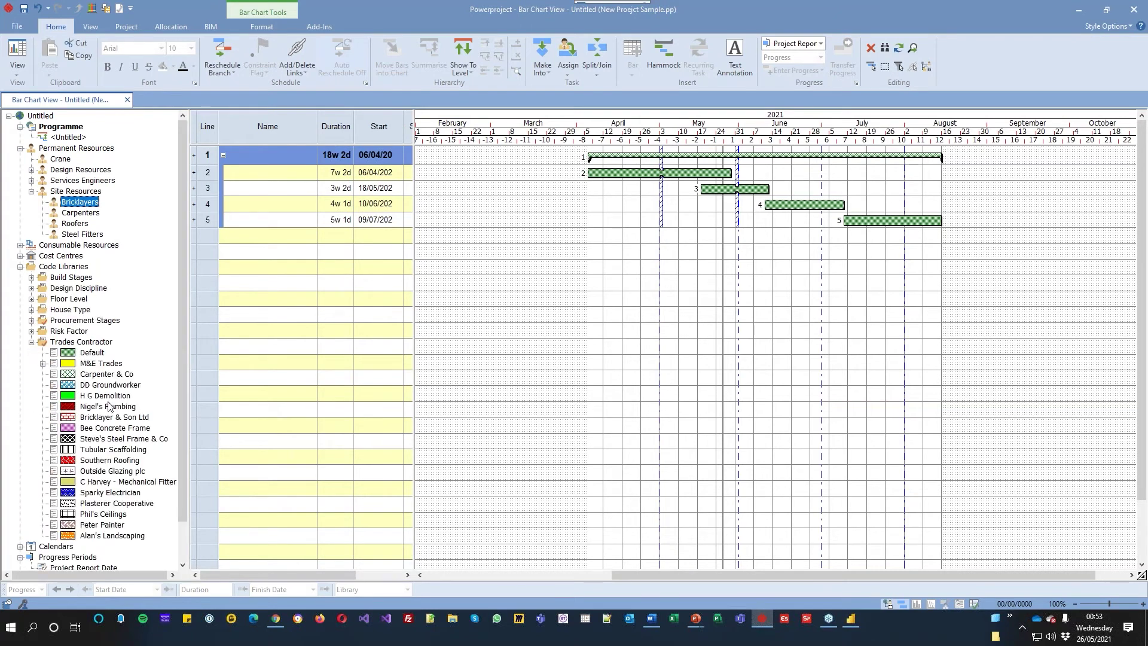
drag(106, 397, 733, 191)
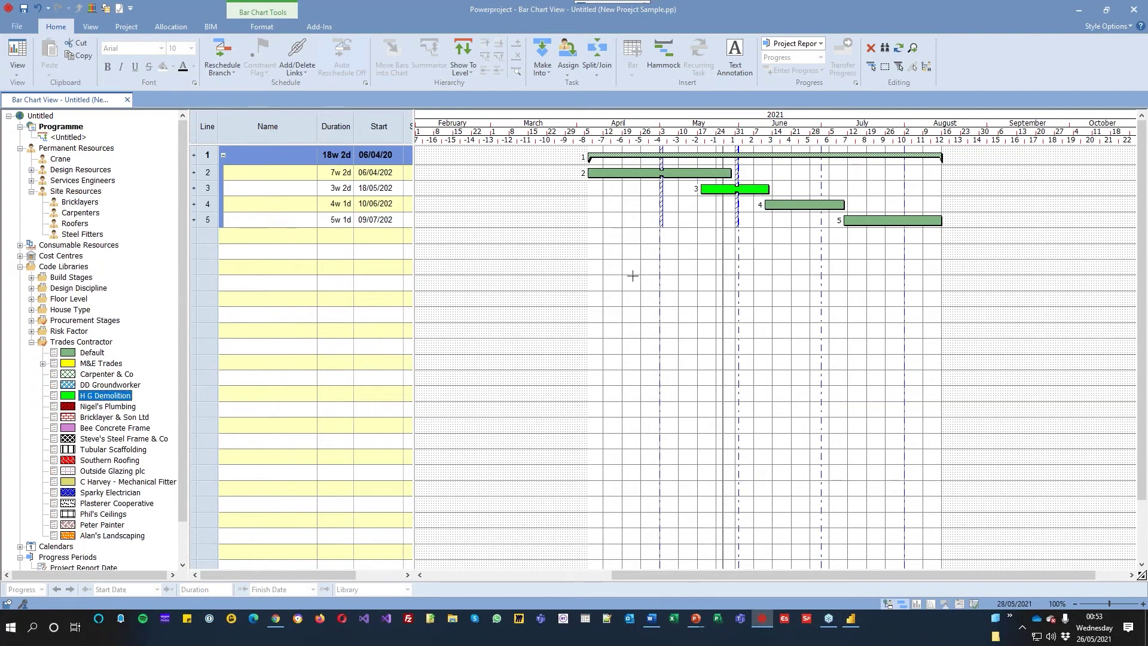
mouse_move(121, 408)
mouse_down()
mouse_move(291, 387)
mouse_move(788, 213)
mouse_up()
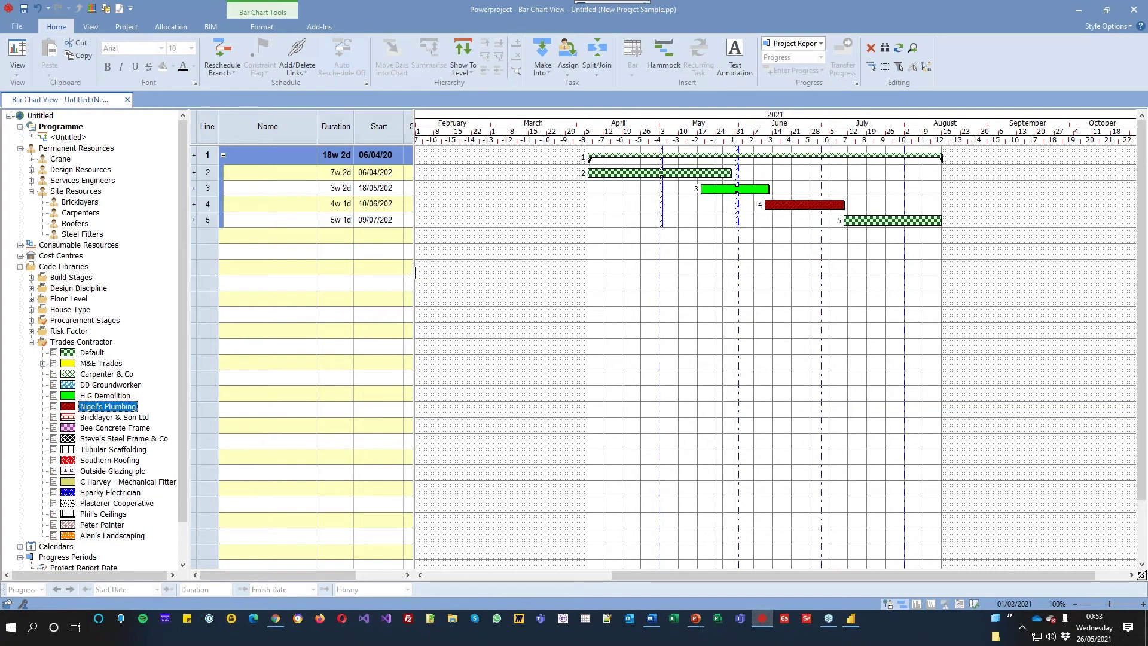
- Add a Task.Trades Contractor column before Sample Formula 1 and widen the table area to show both columns
drag(415, 273, 490, 274)
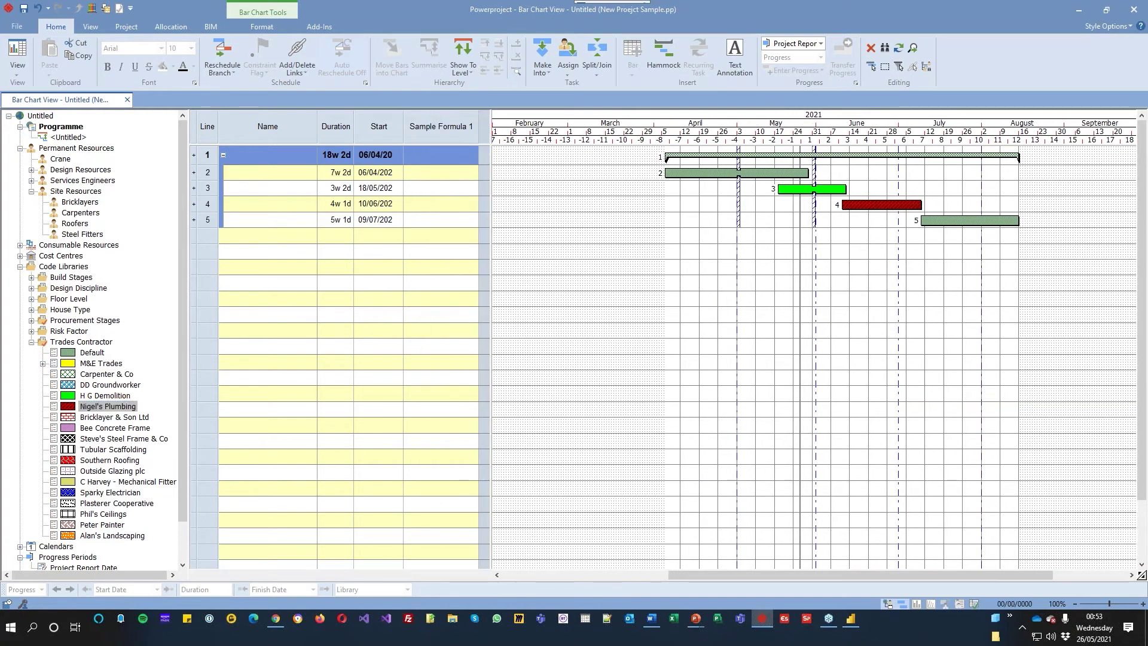
right_click(421, 127)
mouse_move(472, 242)
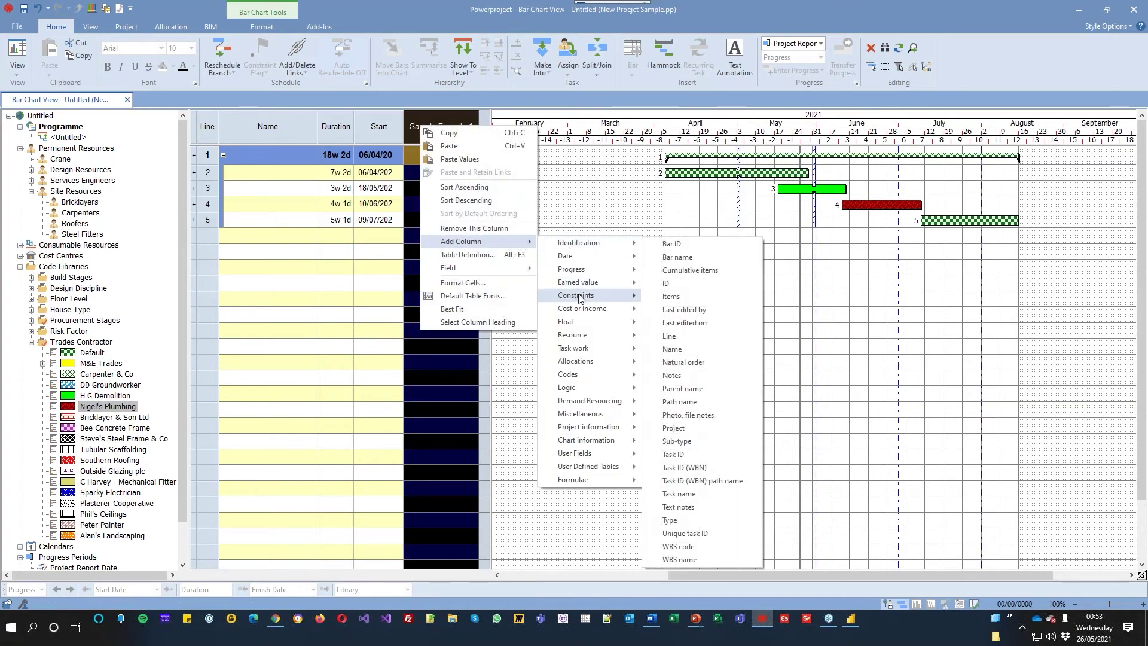
mouse_move(589, 374)
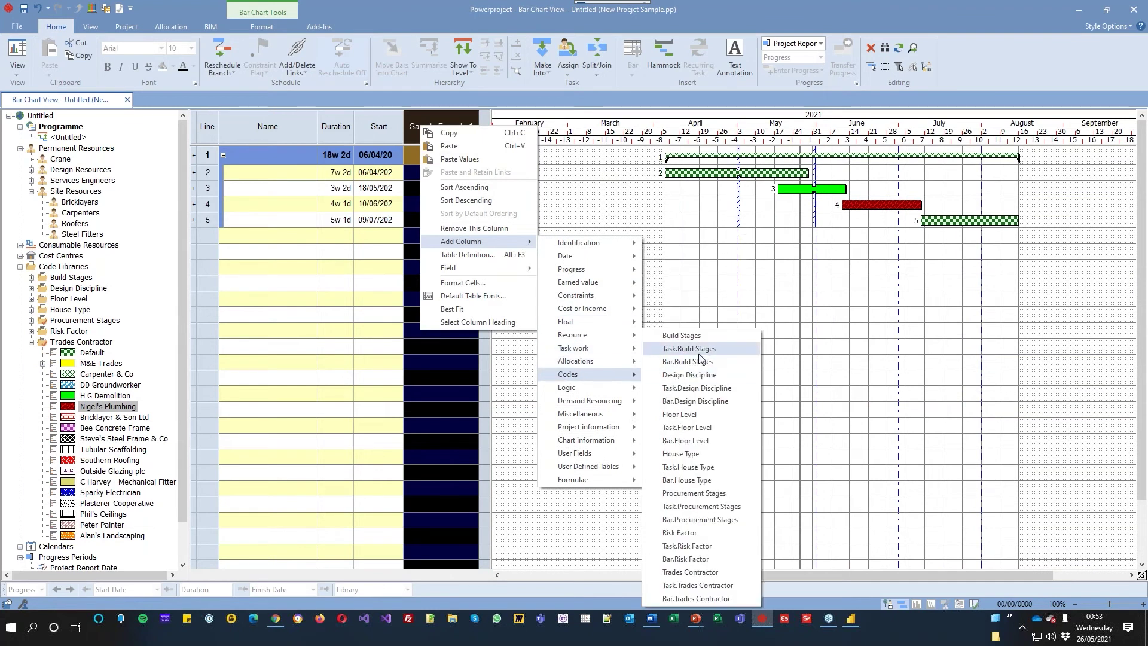
click(711, 586)
key(alt+F3)
key(Return)
drag(454, 132, 489, 133)
drag(491, 186, 581, 189)
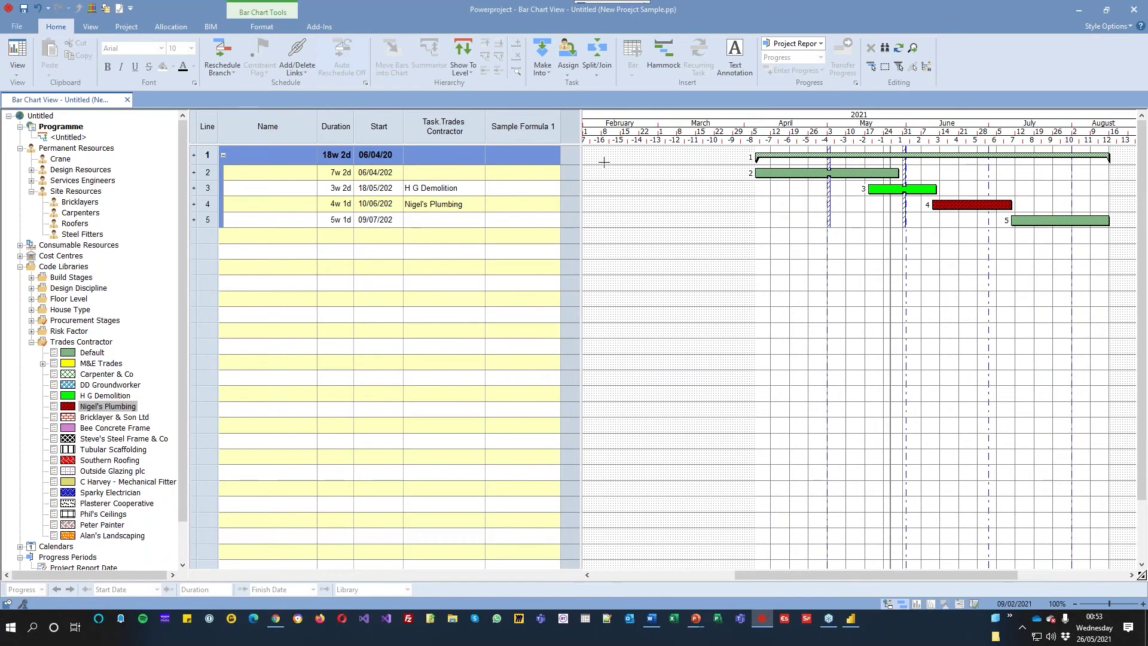
- Insert the Task.Trades Contractor code field for the default object into the Sample Formula 1 formula and save the table definition
right_click(535, 126)
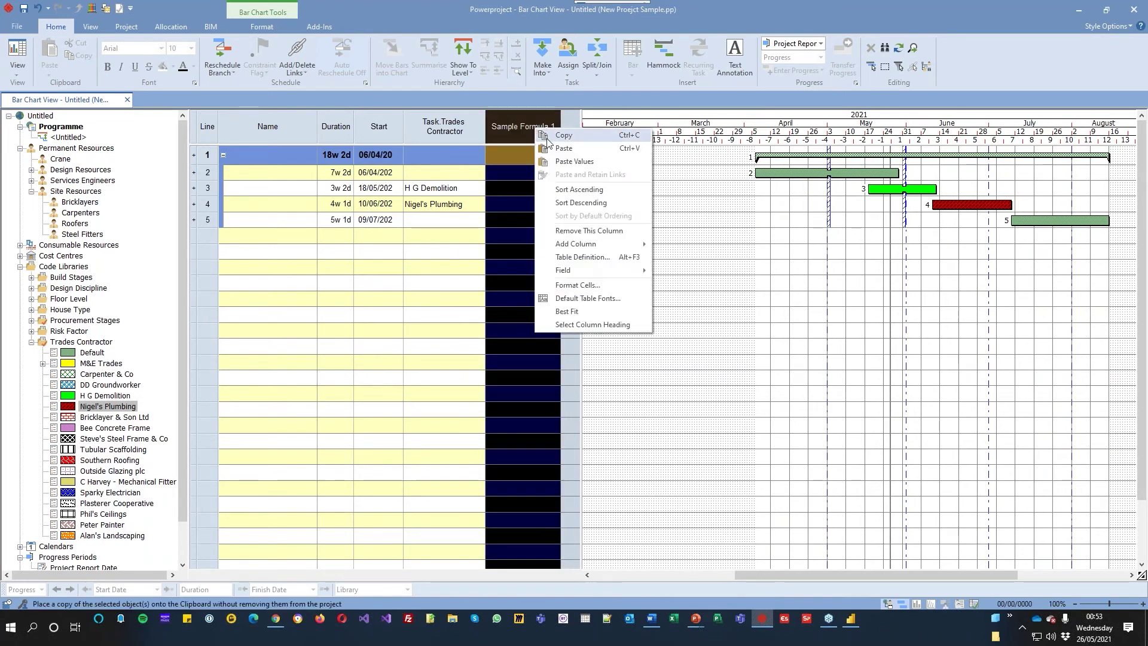
click(549, 257)
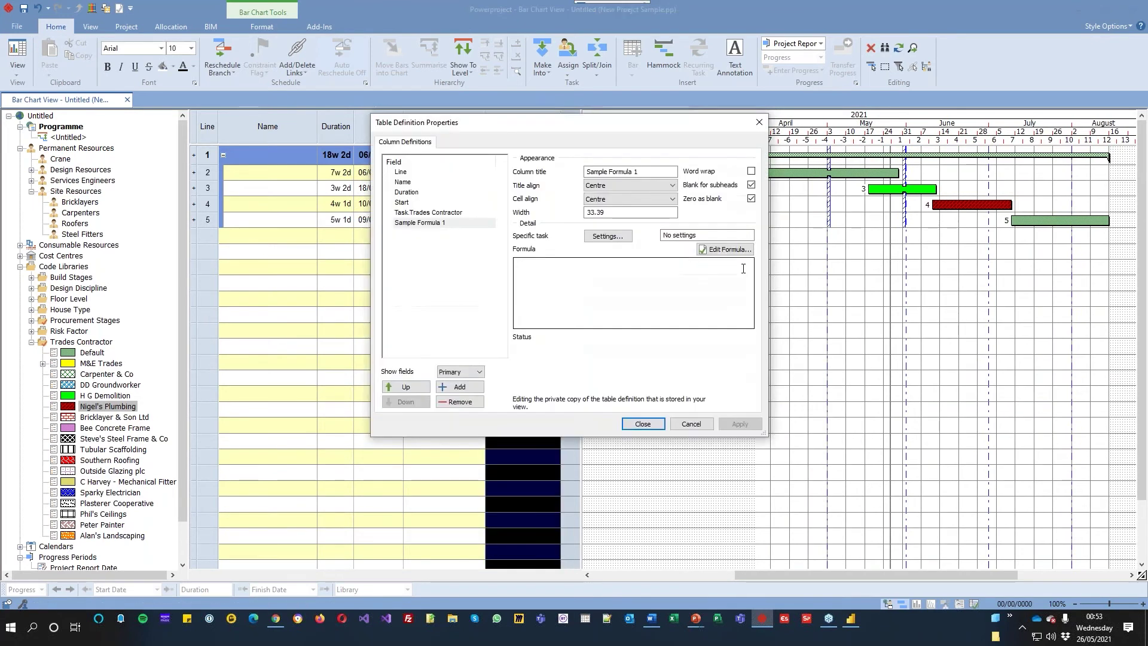
click(657, 250)
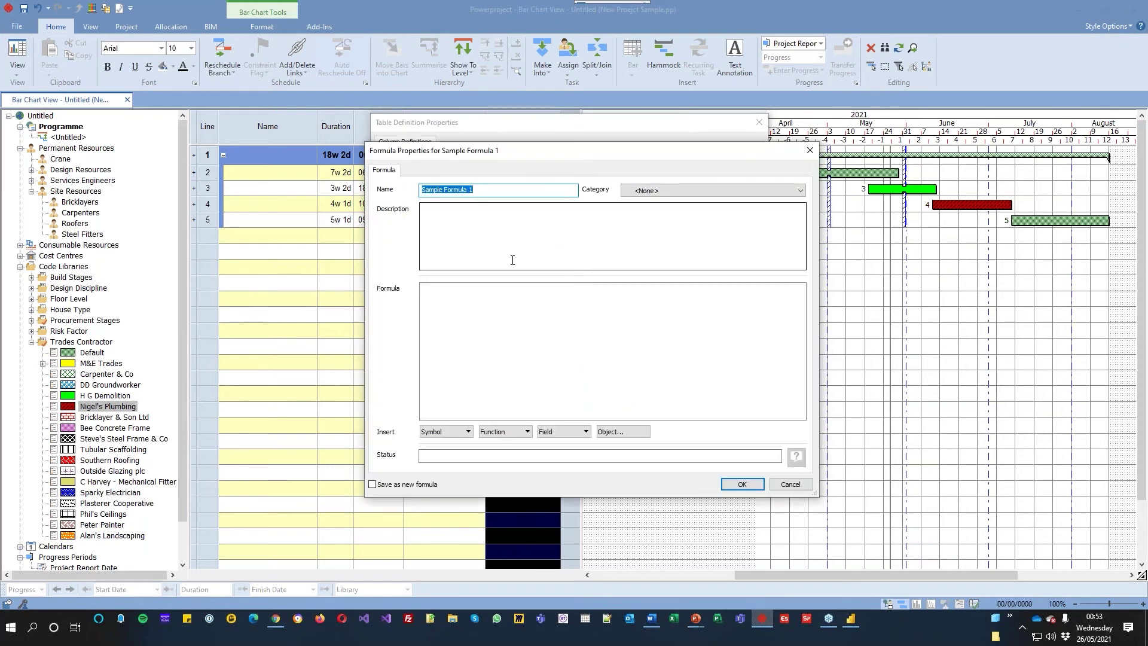
click(564, 431)
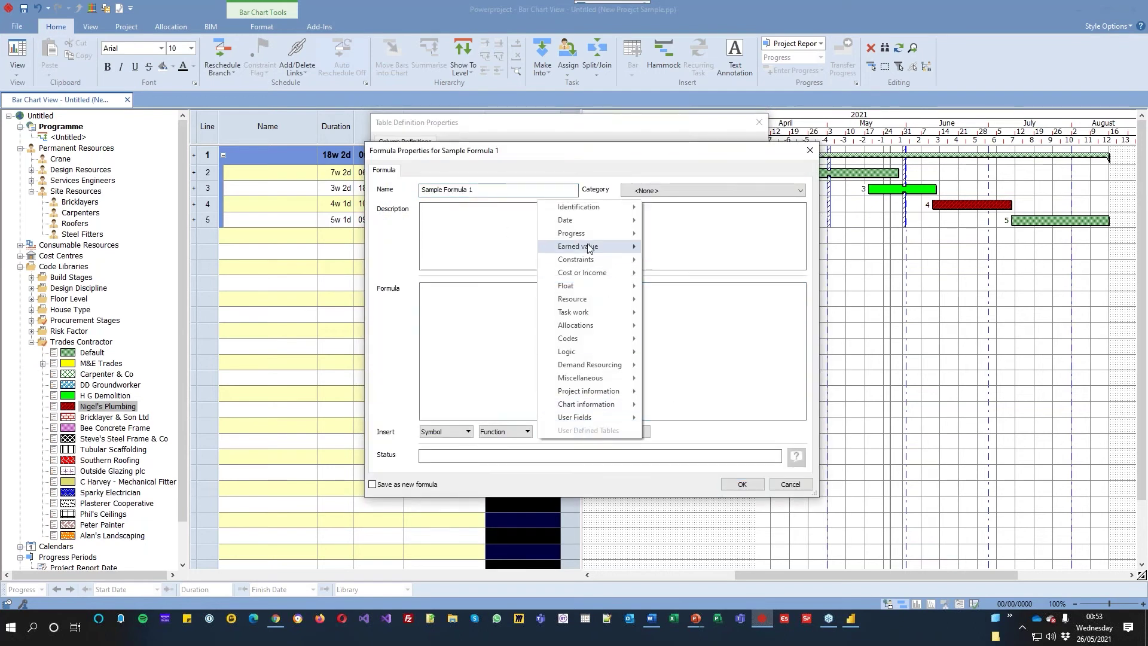
mouse_move(579, 336)
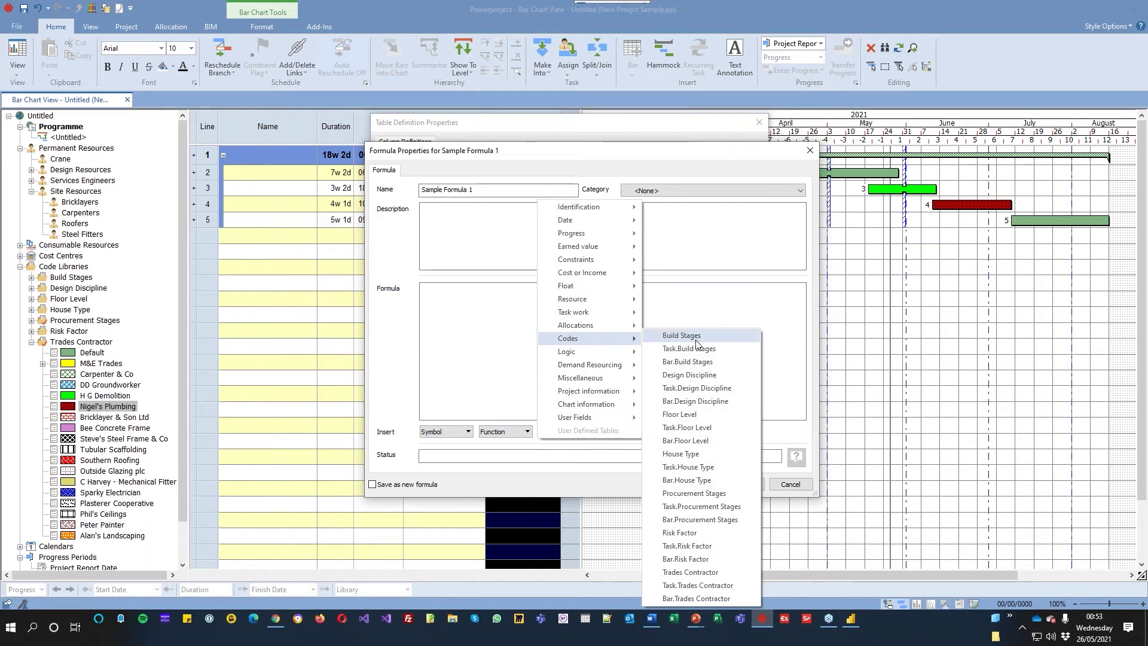
click(715, 588)
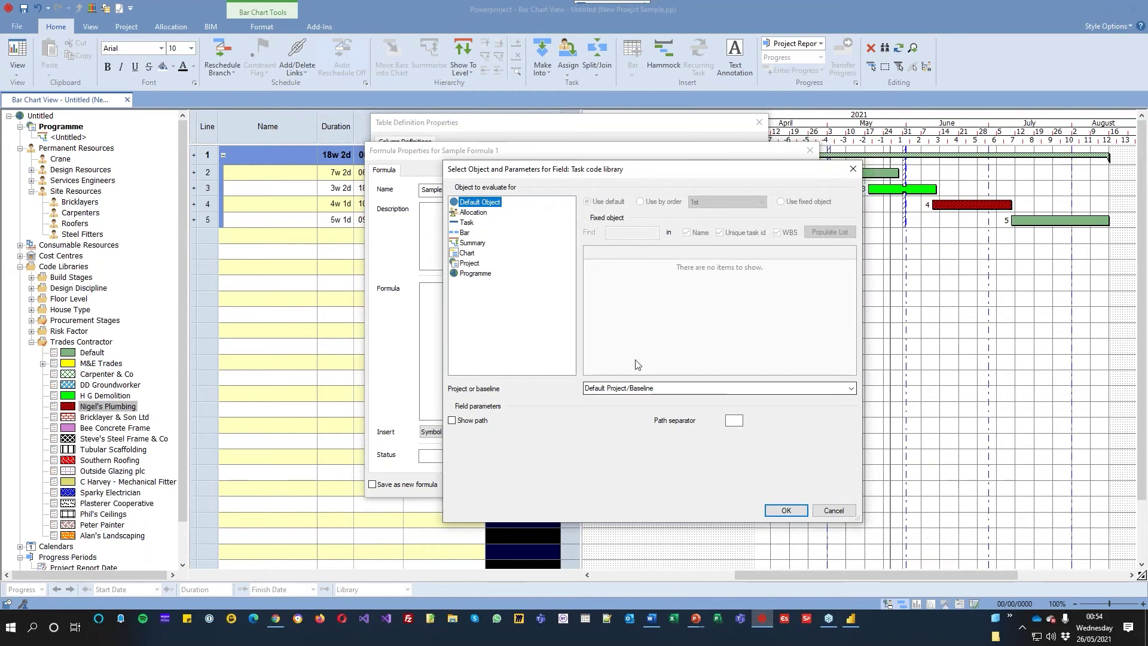
click(787, 510)
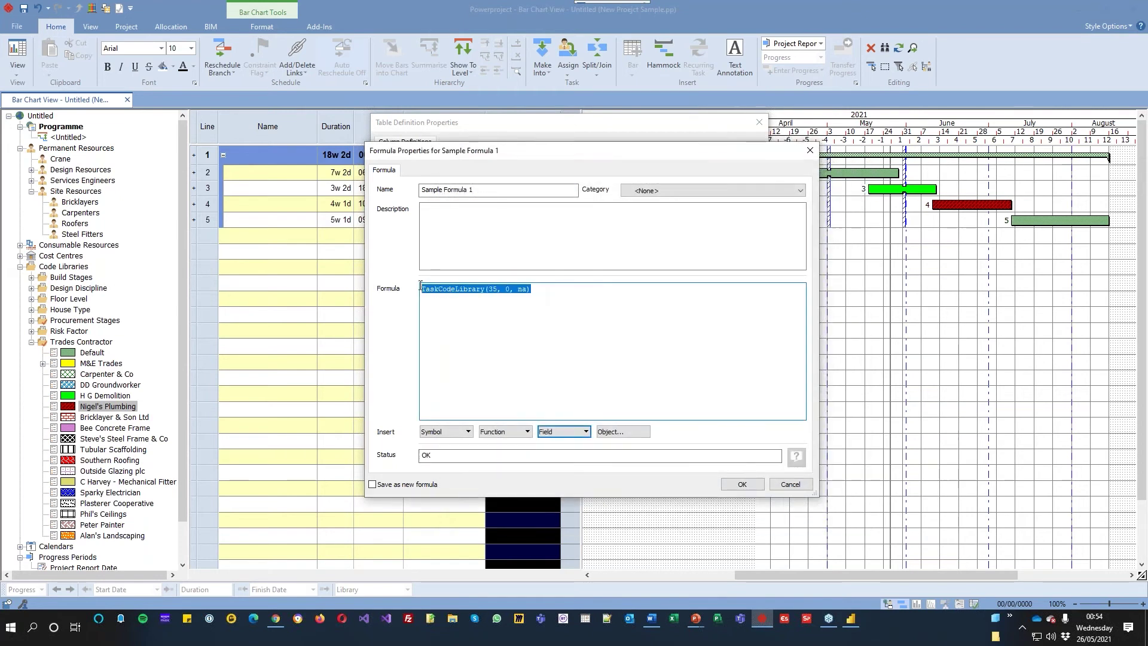
click(735, 486)
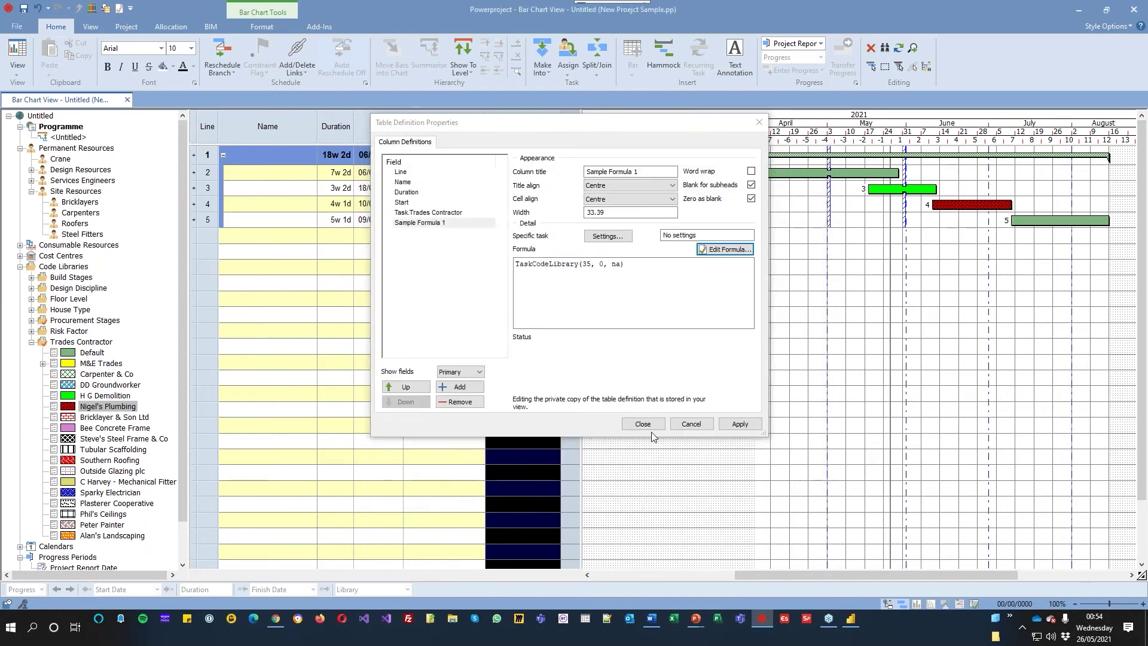
click(650, 423)
- Compare the Sample Formula 1 values with the Task.Trades Contractor values for tasks 3 and 4
click(550, 190)
click(548, 204)
click(460, 190)
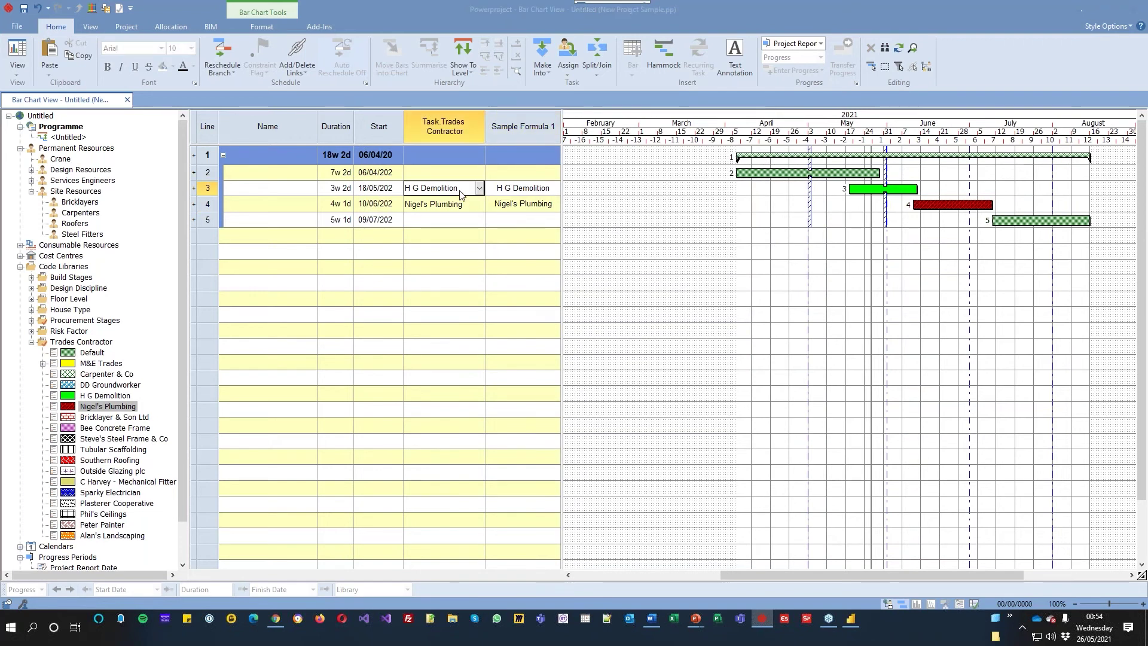
click(460, 190)
click(539, 188)
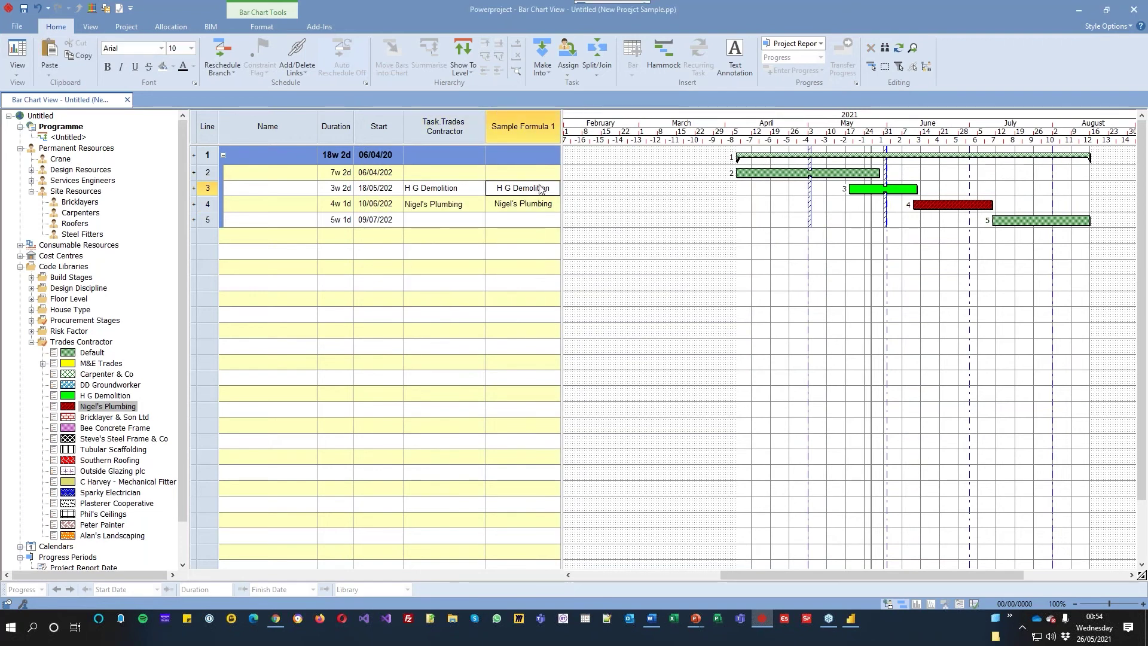
- Reopen the Sample Formula 1 formula and try "Trade Contractor" as the first TaskCodeLibrary parameter
click(530, 127)
right_click(530, 128)
click(556, 251)
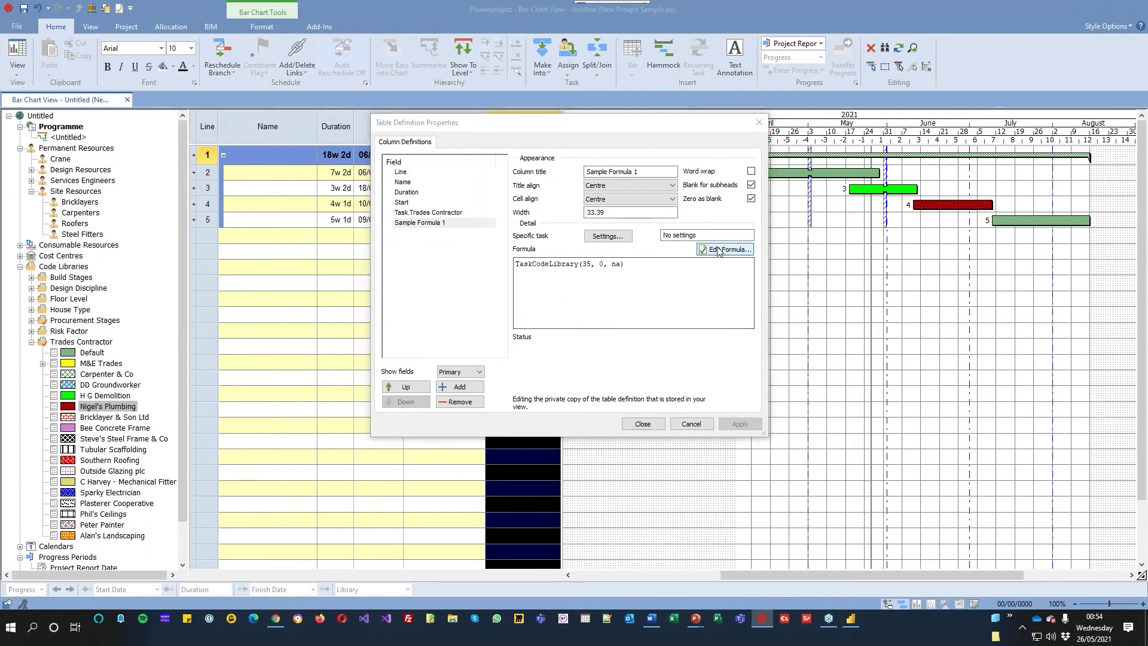
click(719, 250)
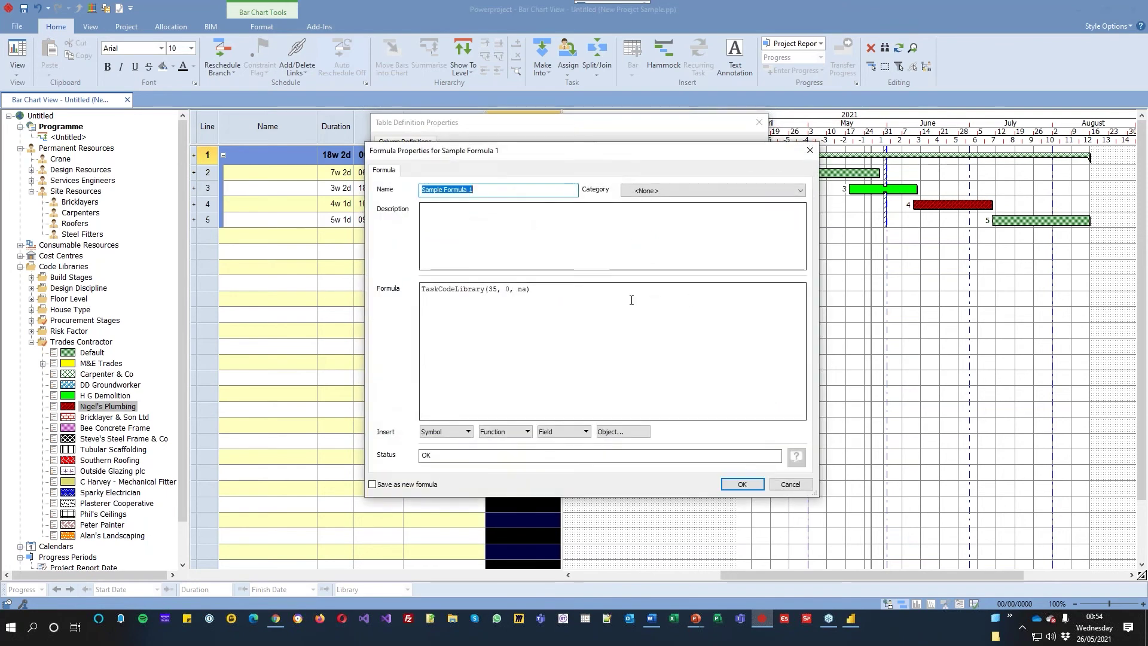
double_click(492, 289)
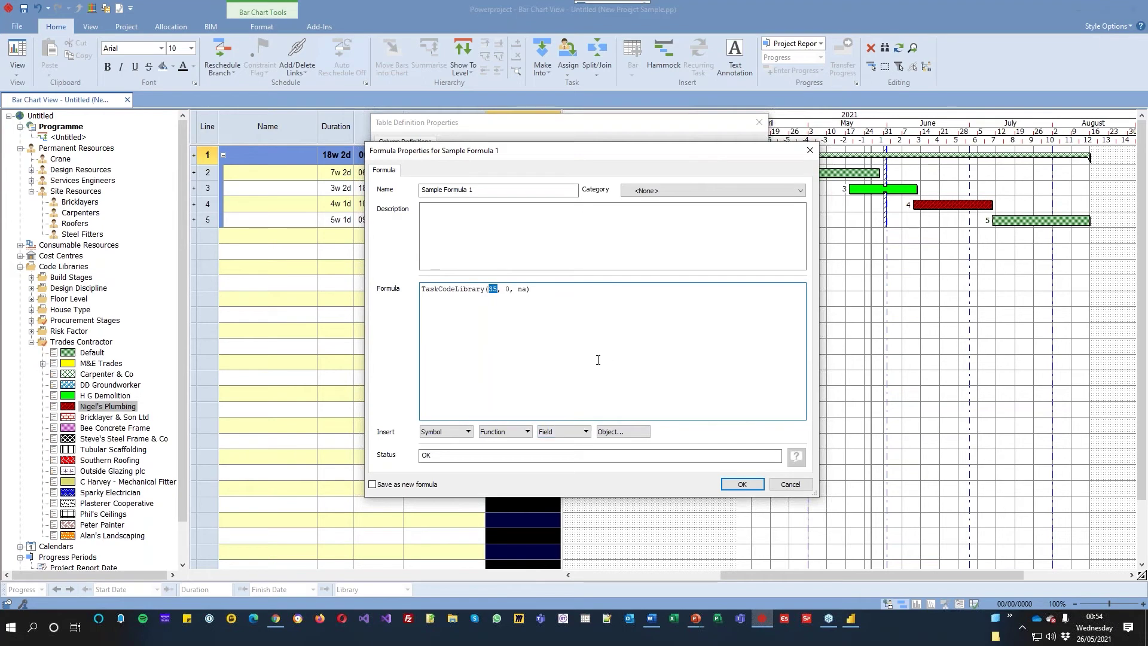
text("Trade Constractor")
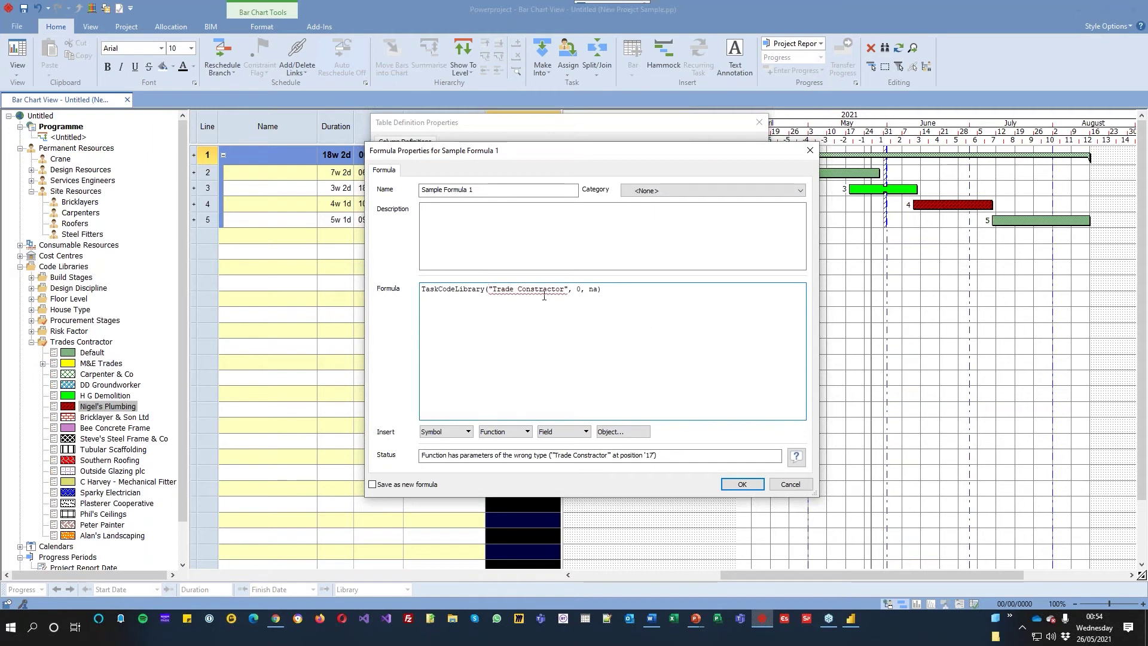
key(BackSpace)
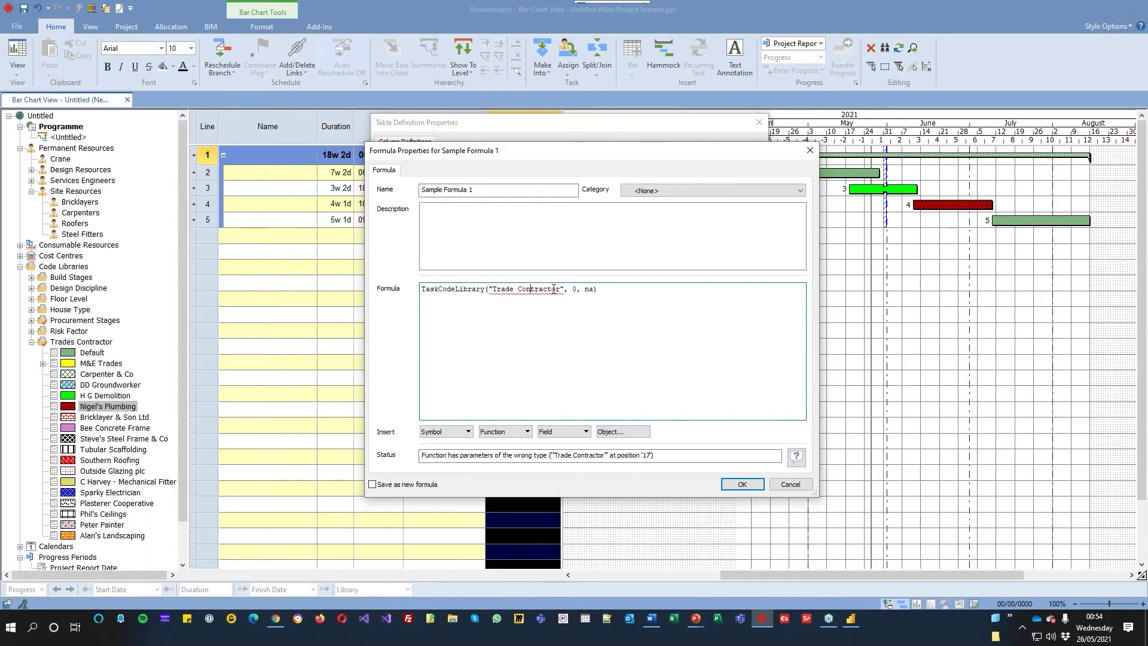
text(s)
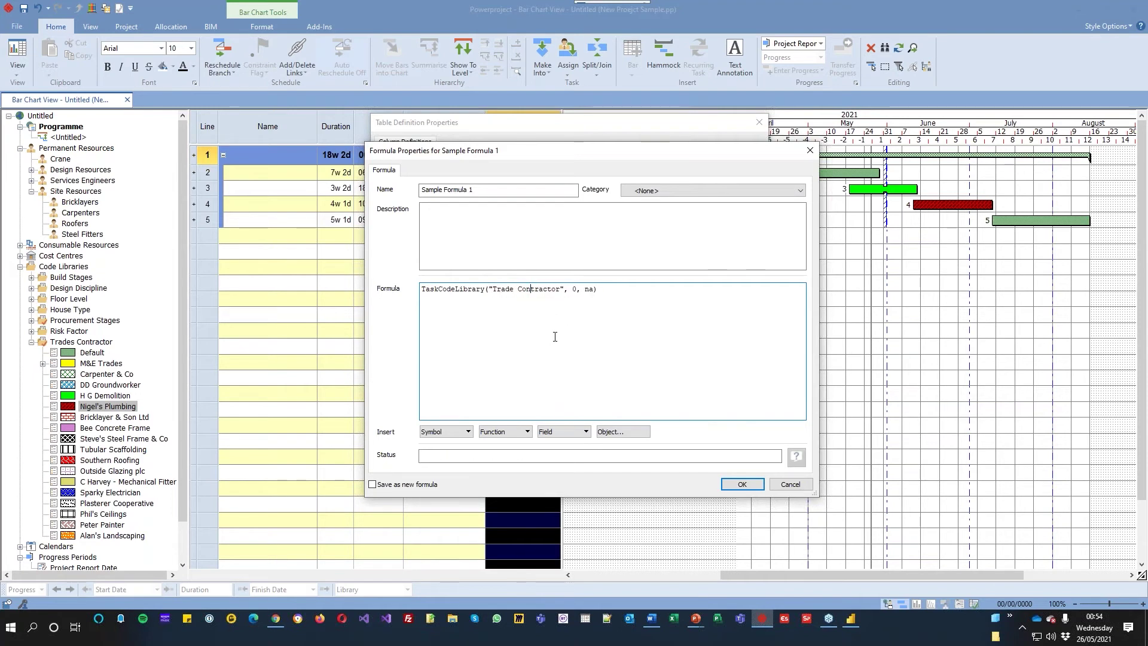
key(BackSpace)
- Set the first TaskCodeLibrary parameter back to 35 and apply the table definition
drag(566, 289, 491, 289)
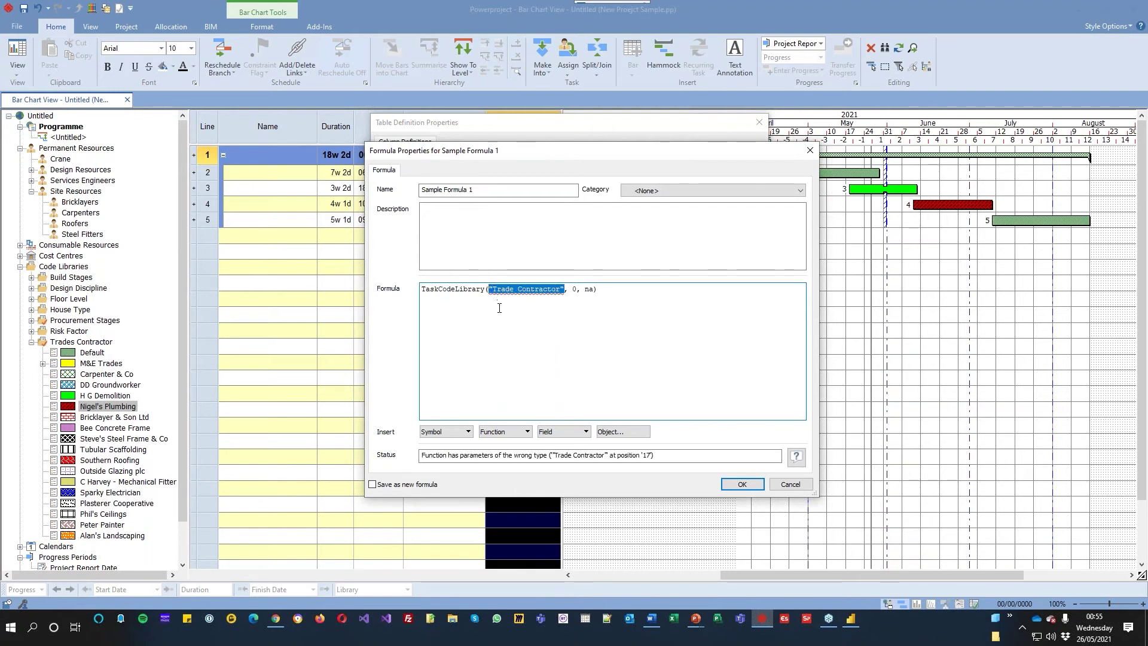
text(35)
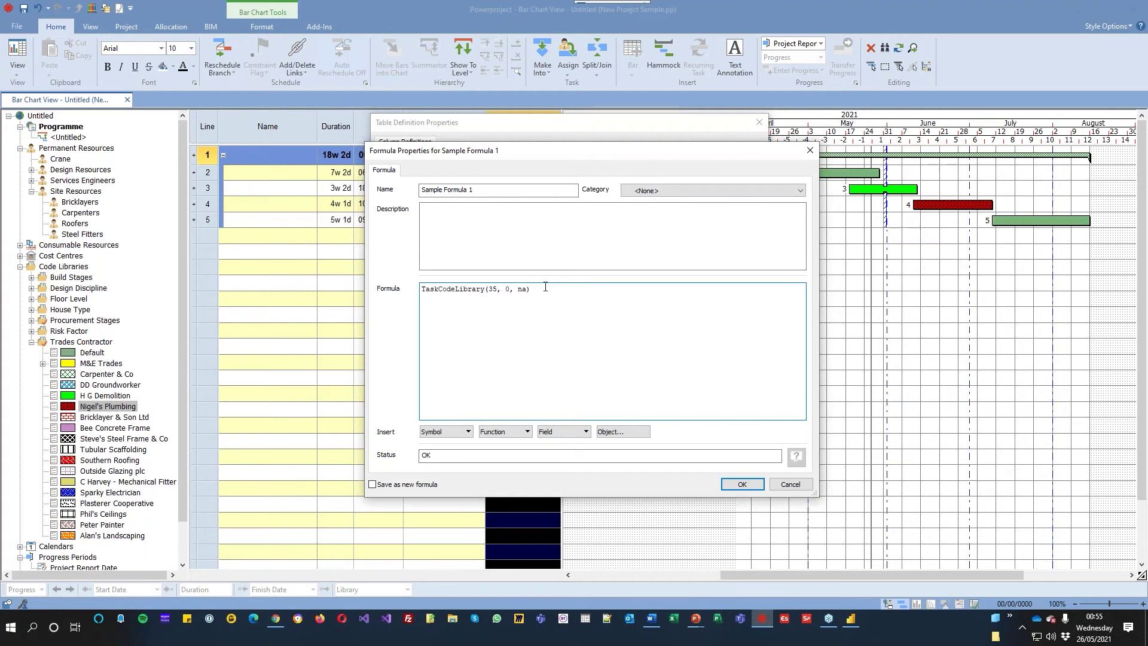
click(731, 487)
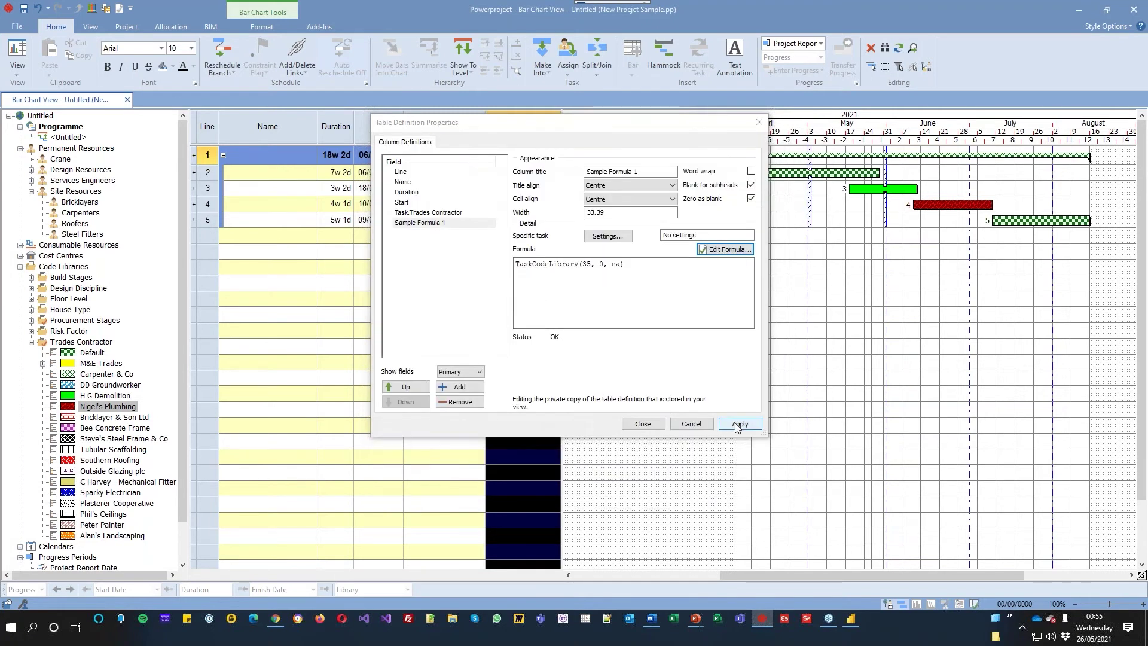
click(739, 424)
- Reopen the Sample Formula 1 formula and wrap TaskCodeLibrary(35, 0, na) in an if function that compares it with "Nigel's Plumbing"
double_click(741, 274)
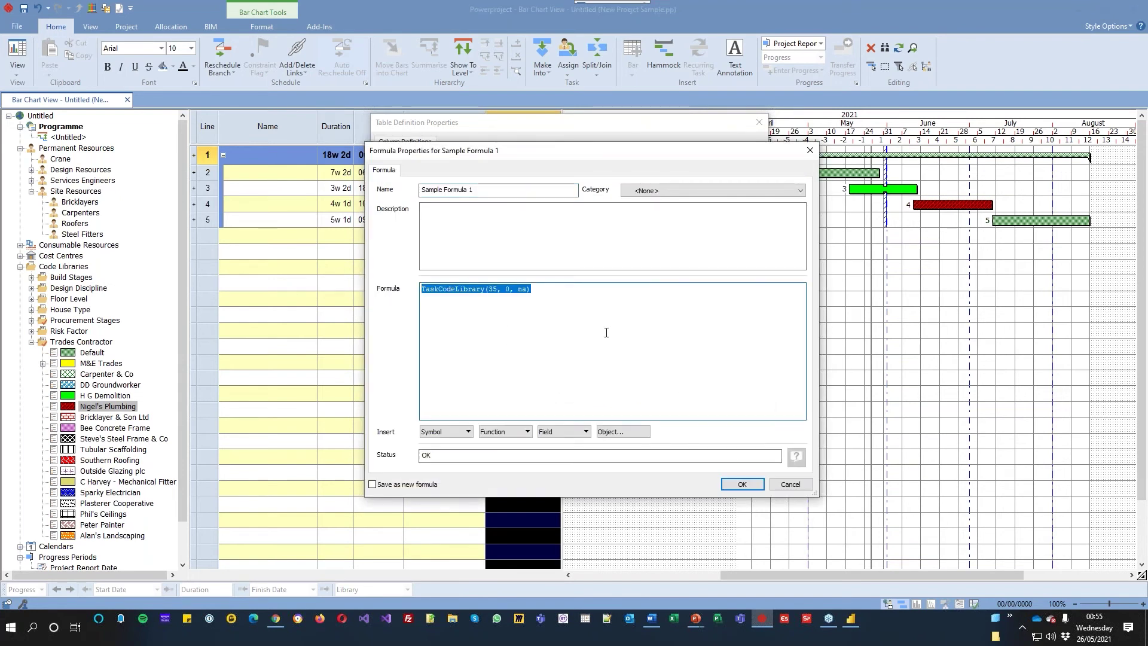
click(727, 328)
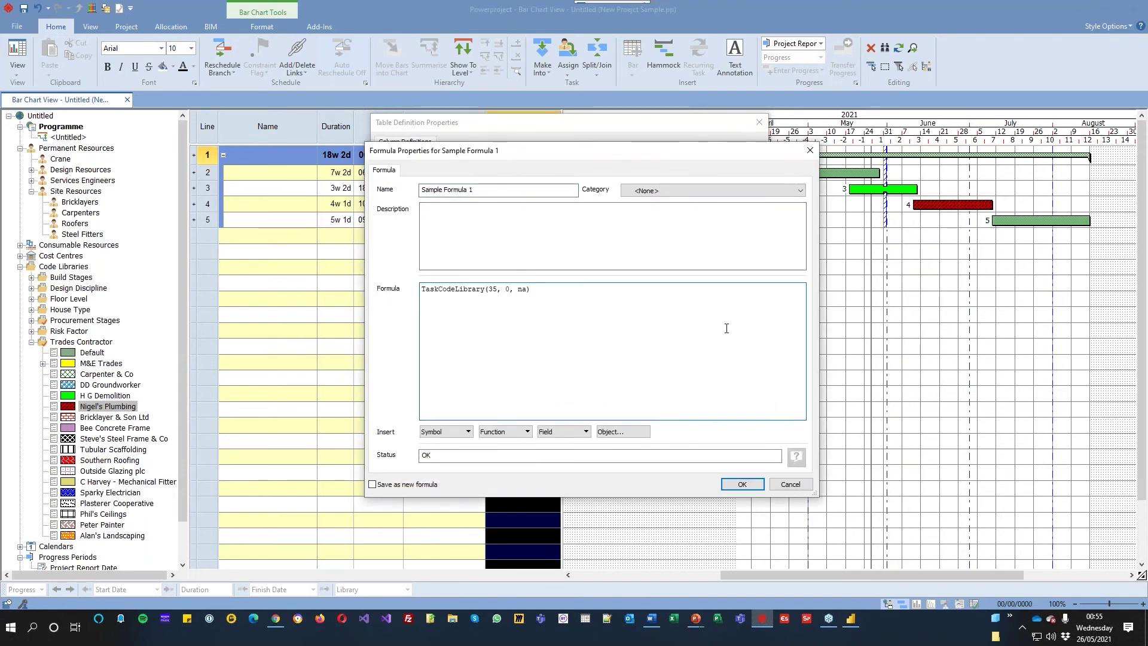
key(Home)
text(if()
click(527, 289)
key(End)
text(=")
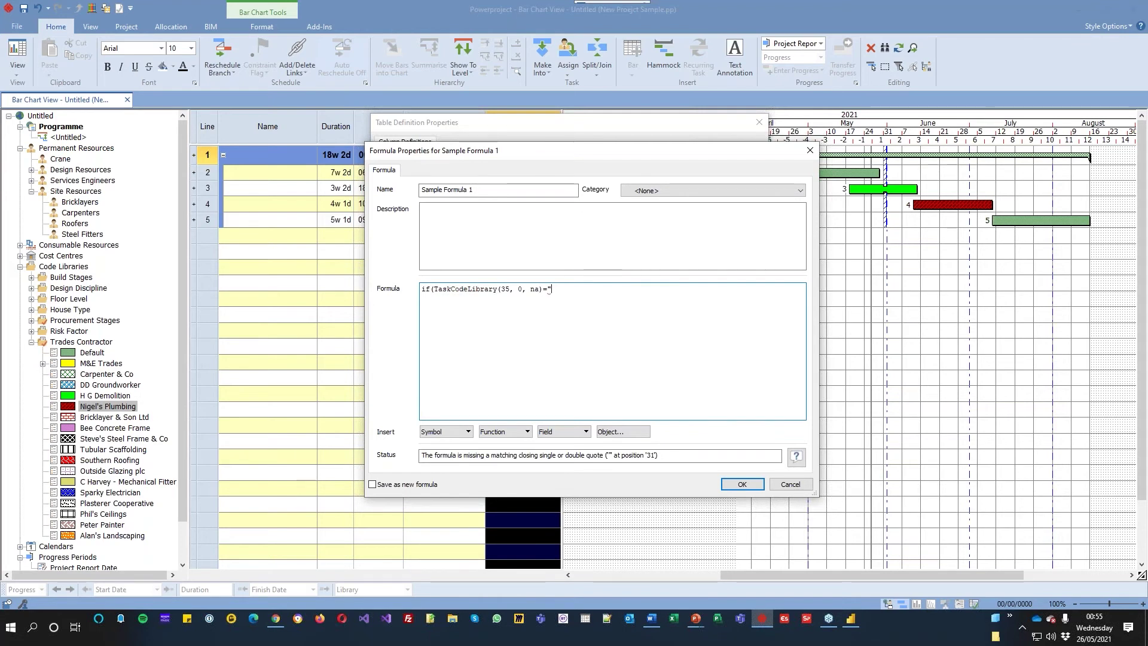
text(Nigel)
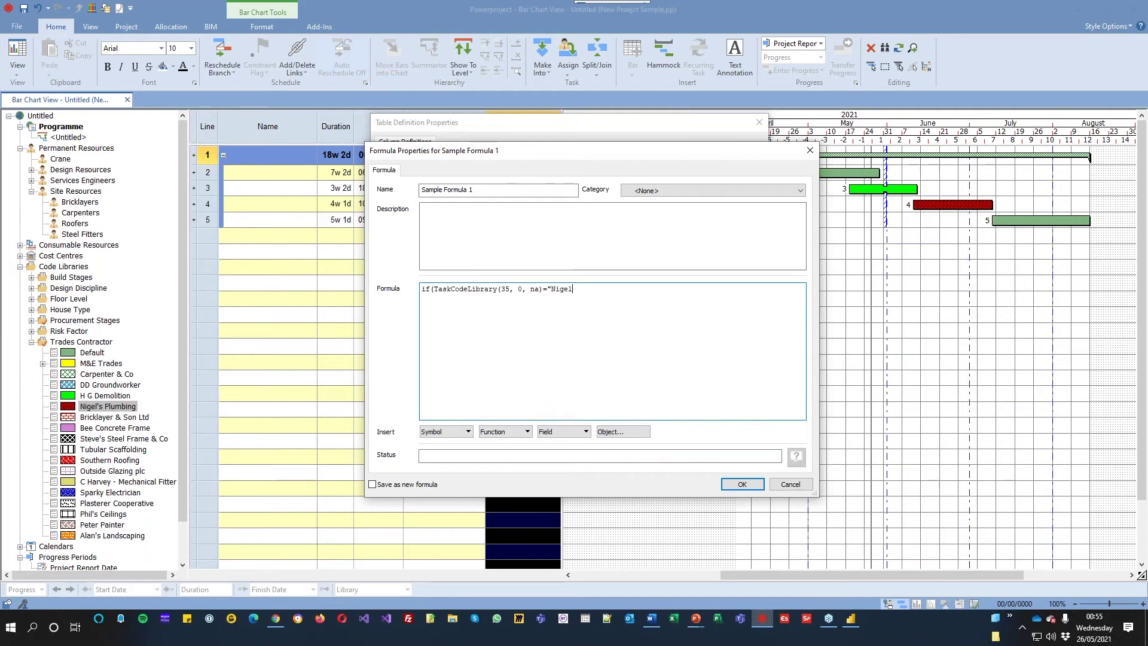
text(s P)
key(BackSpace)
key(BackSpace)
key(BackSpace)
key(BackSpace)
text('s Plumbing")
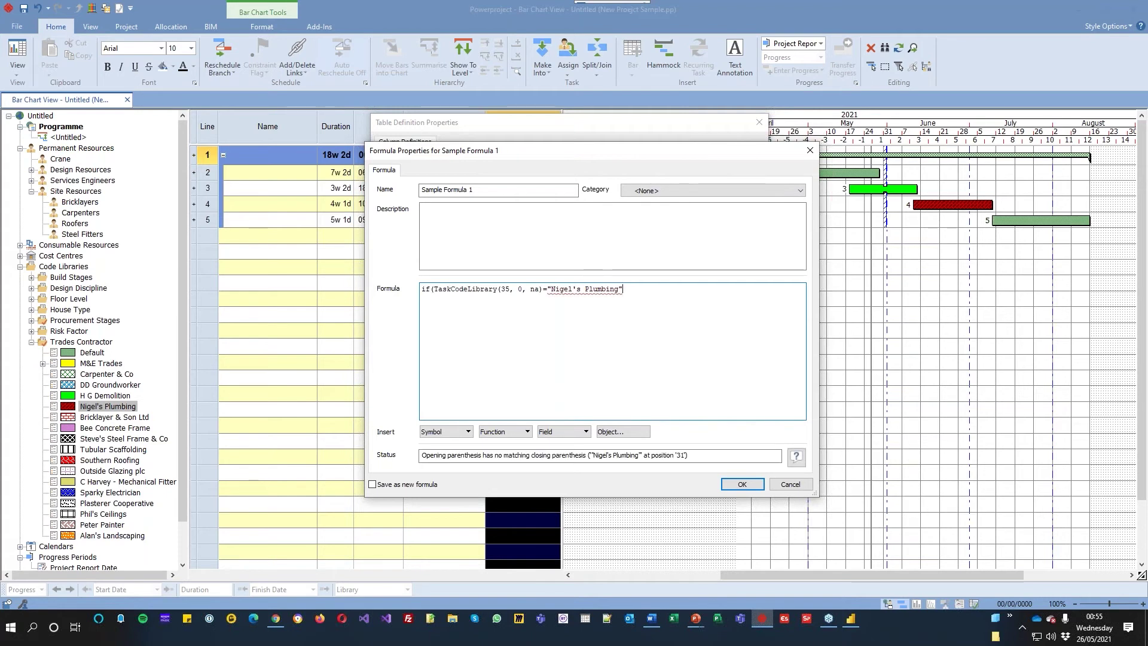
- Complete the if function with low as the true result and high as the false result, and save the table definition
text(,)
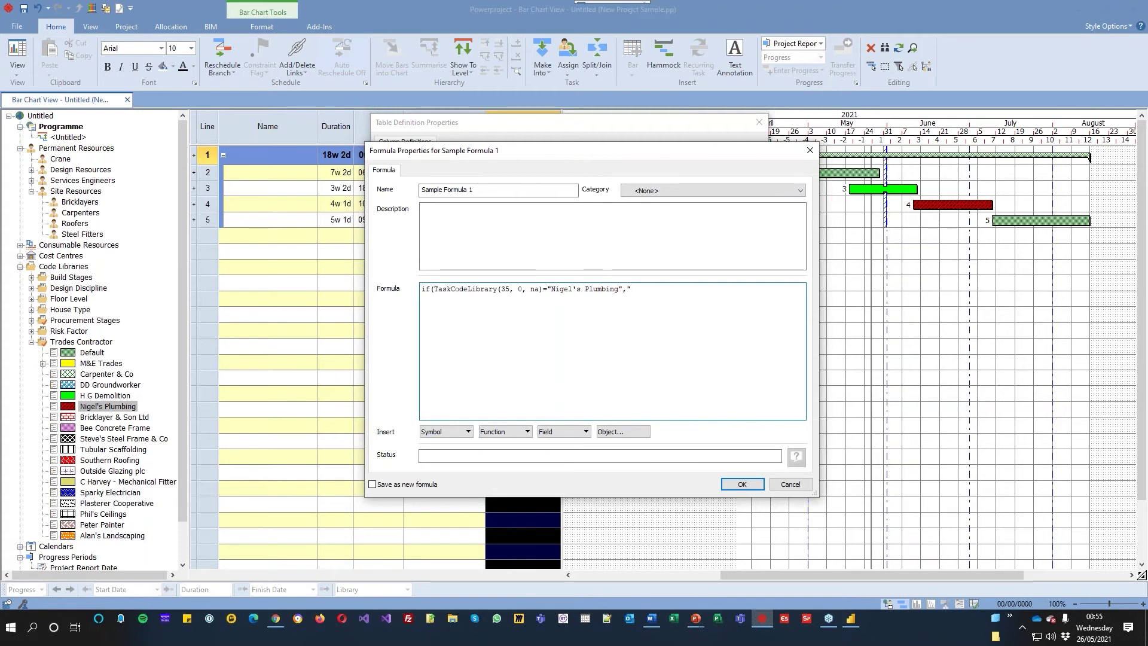
text(high)
key(BackSpace)
key(BackSpace)
text(low,high))
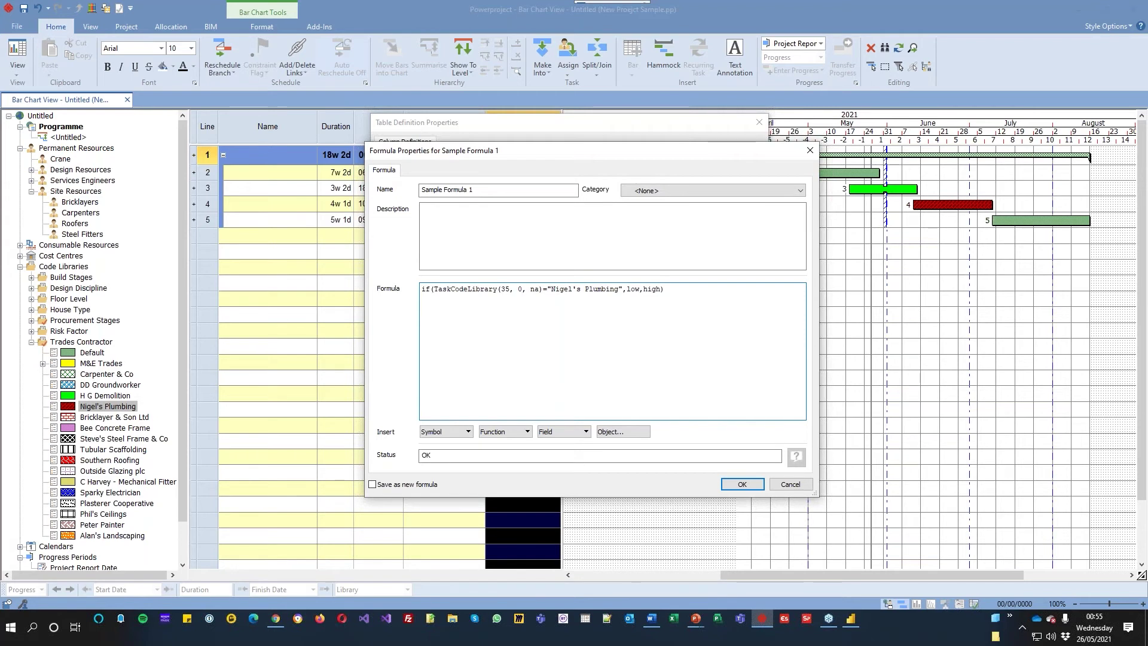
click(741, 484)
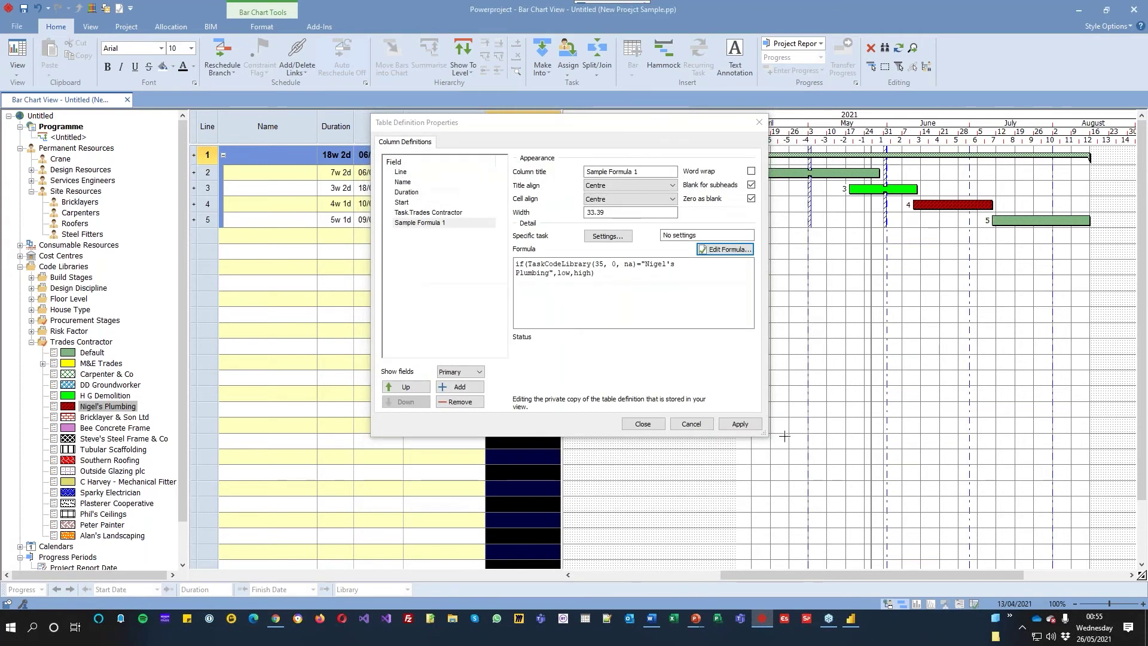
click(643, 423)
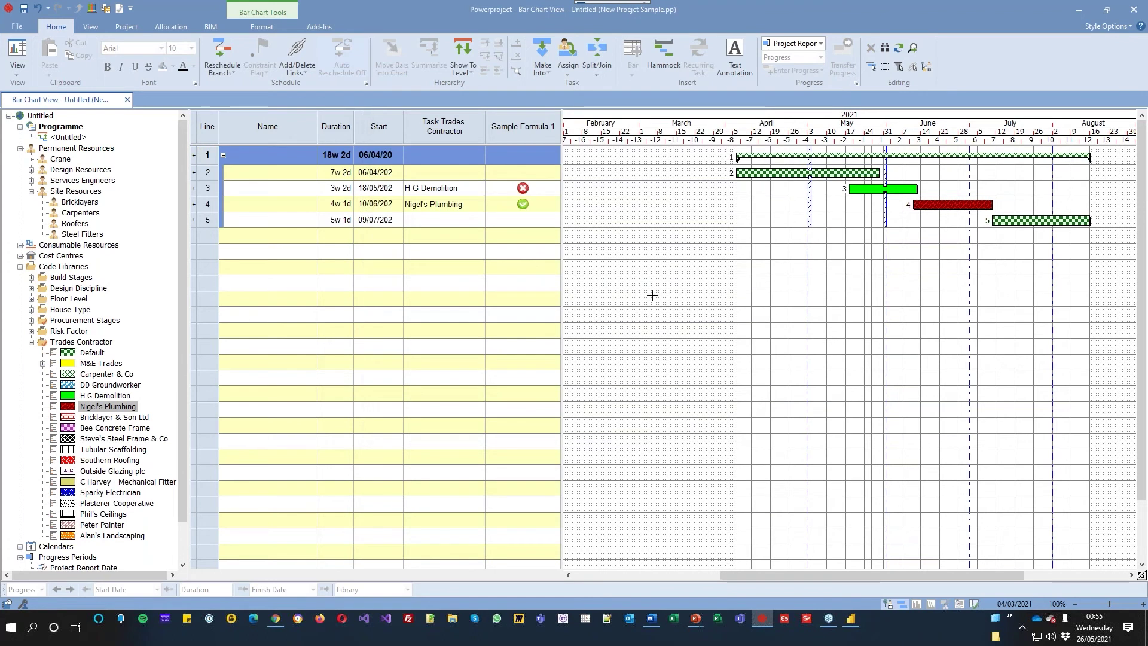
- Draw five new task bars below task 5 and assign Nigel's Plumbing to task 8 and DD Groundworker to task 9
drag(777, 267, 831, 268)
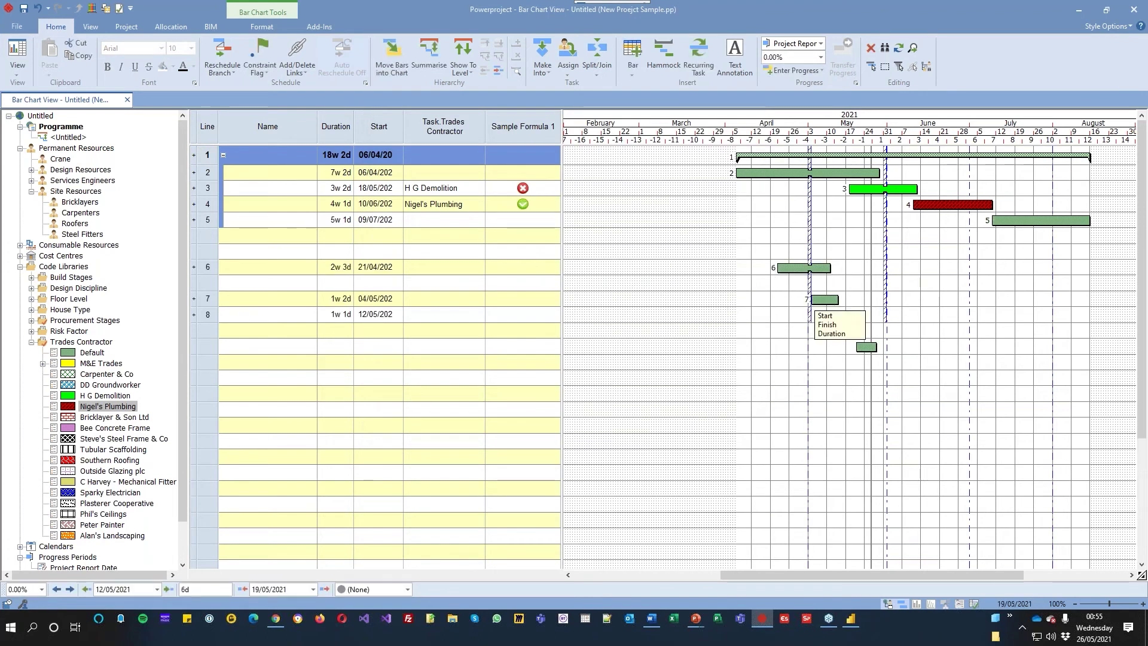
drag(857, 347, 877, 347)
drag(899, 378, 911, 379)
click(889, 429)
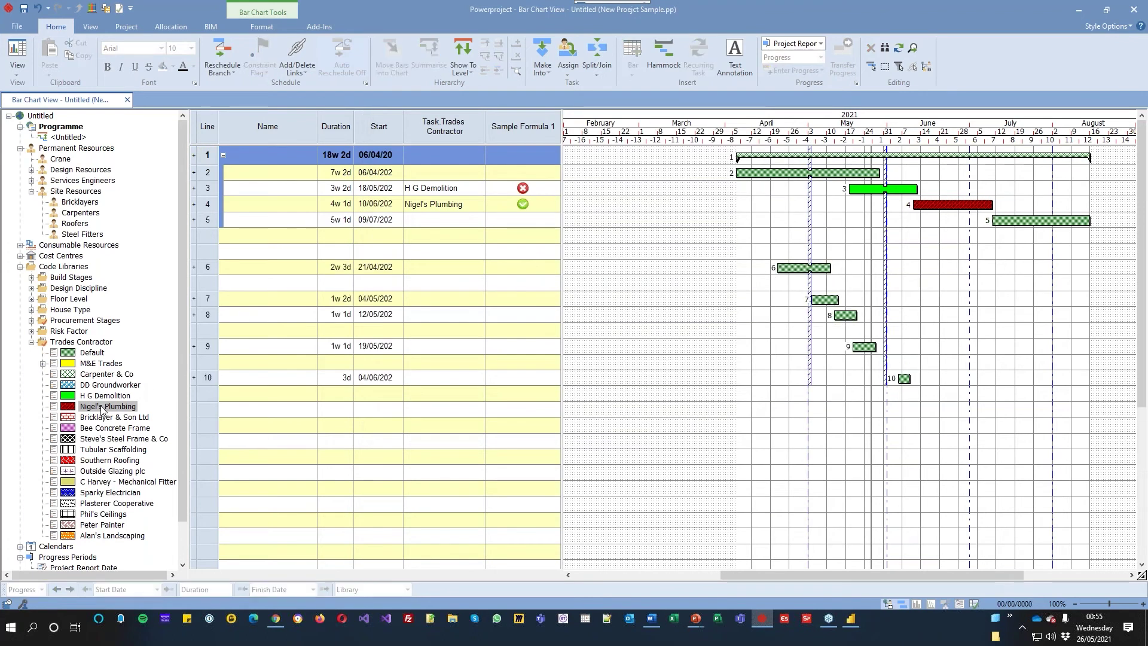
drag(100, 410, 846, 315)
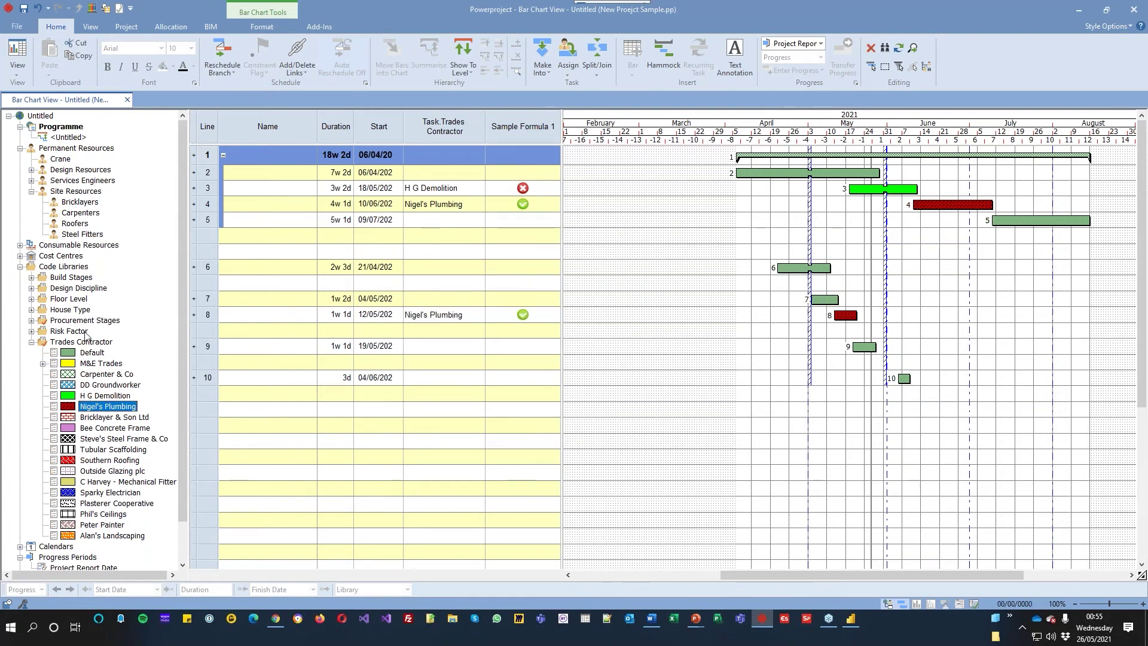
mouse_move(98, 386)
mouse_down()
mouse_move(599, 378)
mouse_move(862, 352)
mouse_up()
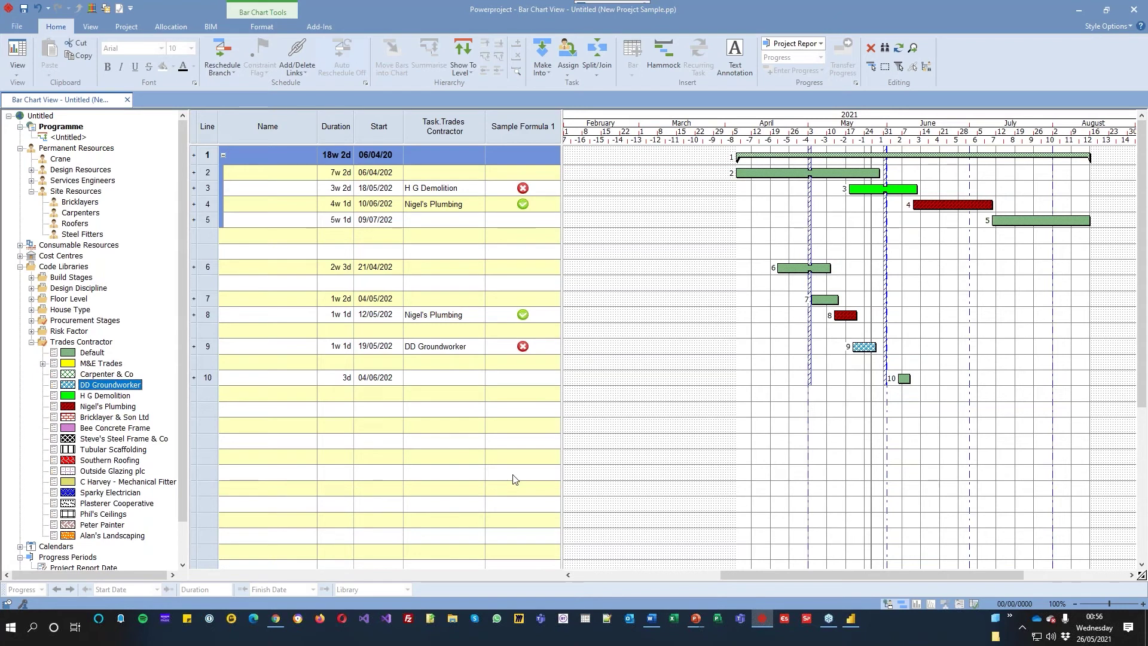
- Reopen the Sample Formula 1 formula and replace the if function with switch
right_click(518, 117)
click(579, 253)
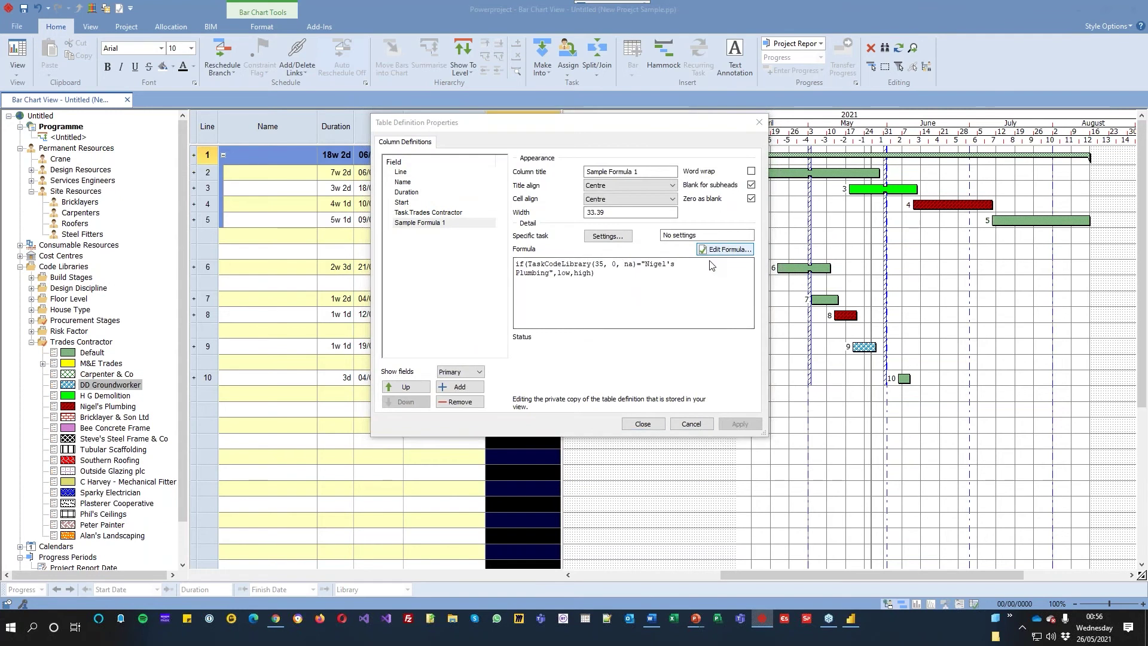
click(721, 250)
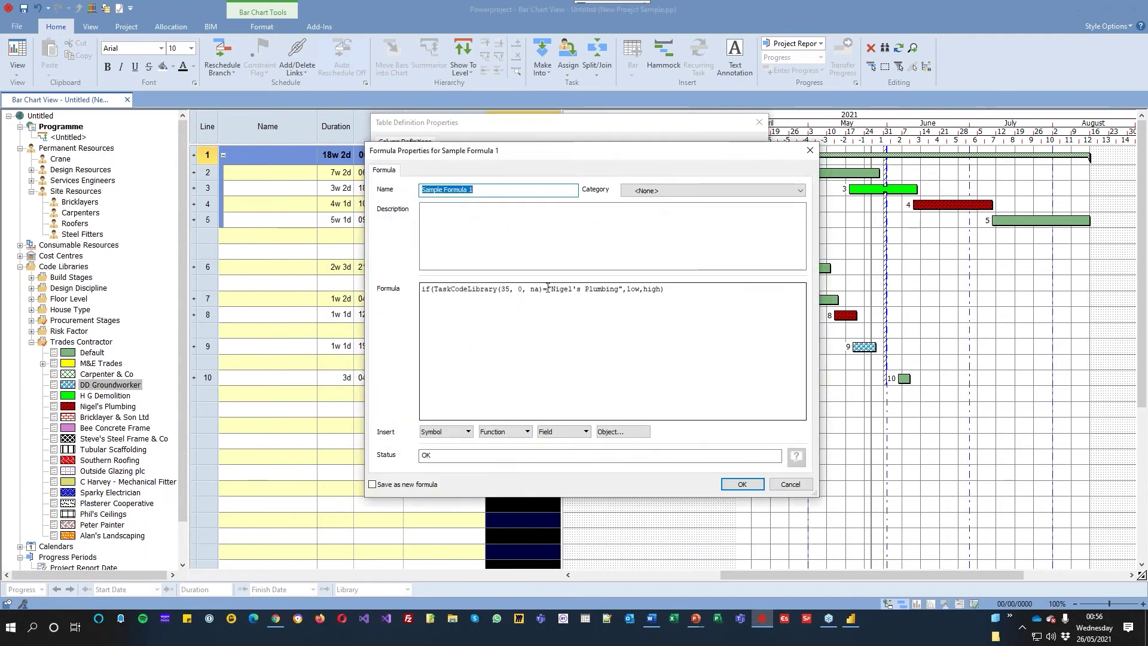
drag(547, 289, 622, 292)
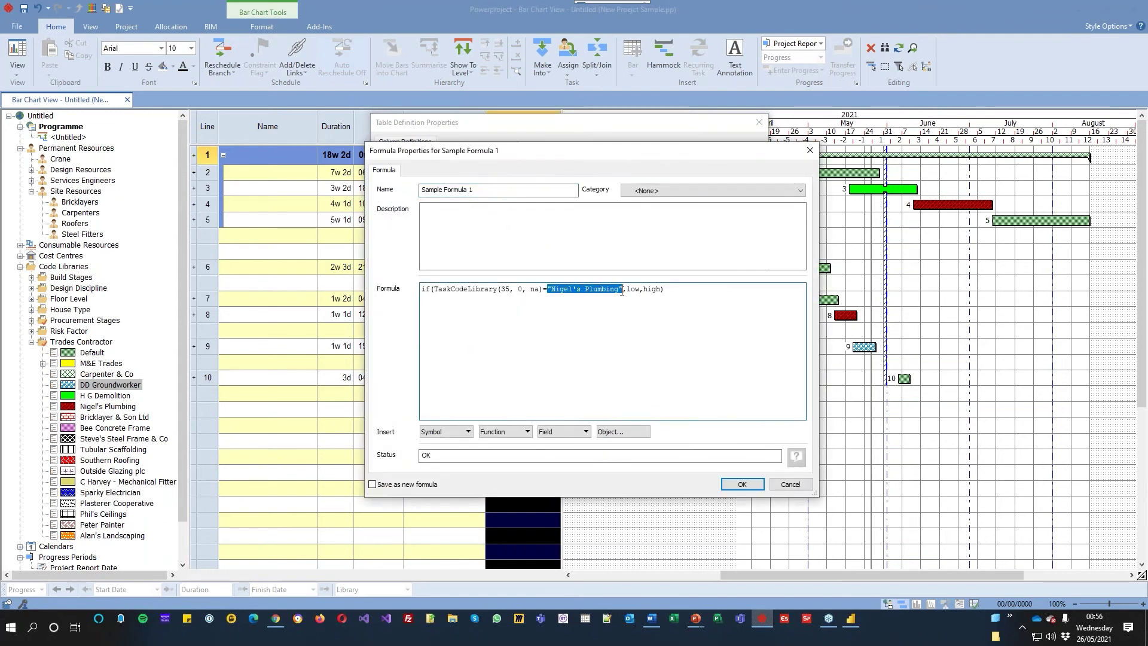
click(647, 290)
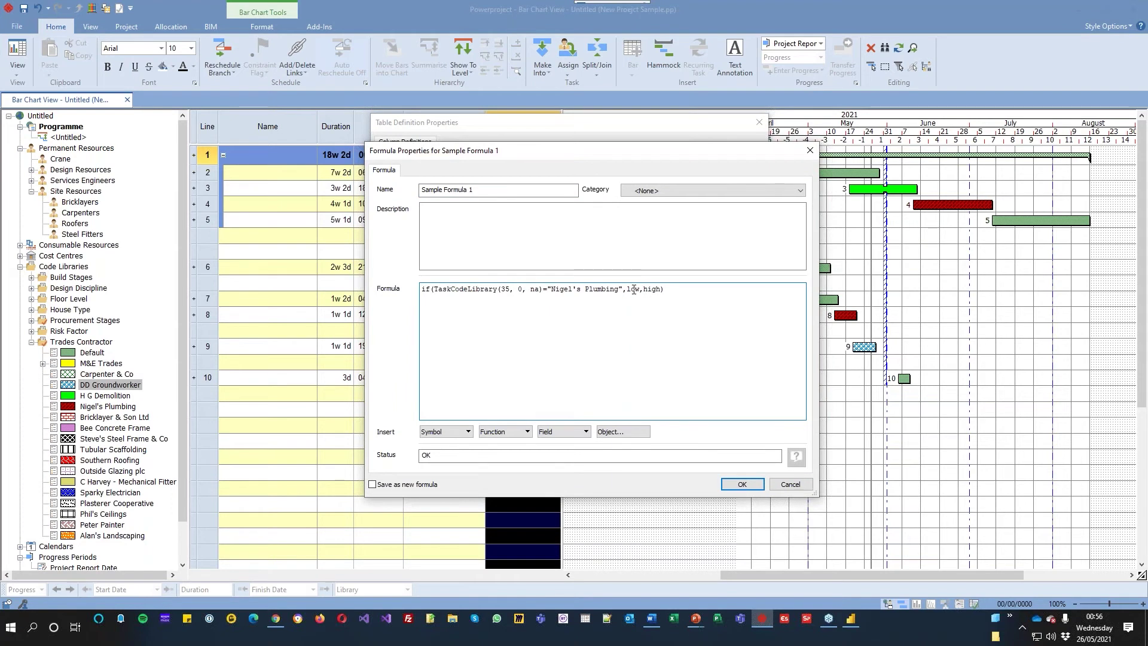
double_click(634, 290)
drag(626, 291, 639, 290)
click(644, 346)
drag(432, 292, 415, 289)
text(switch)
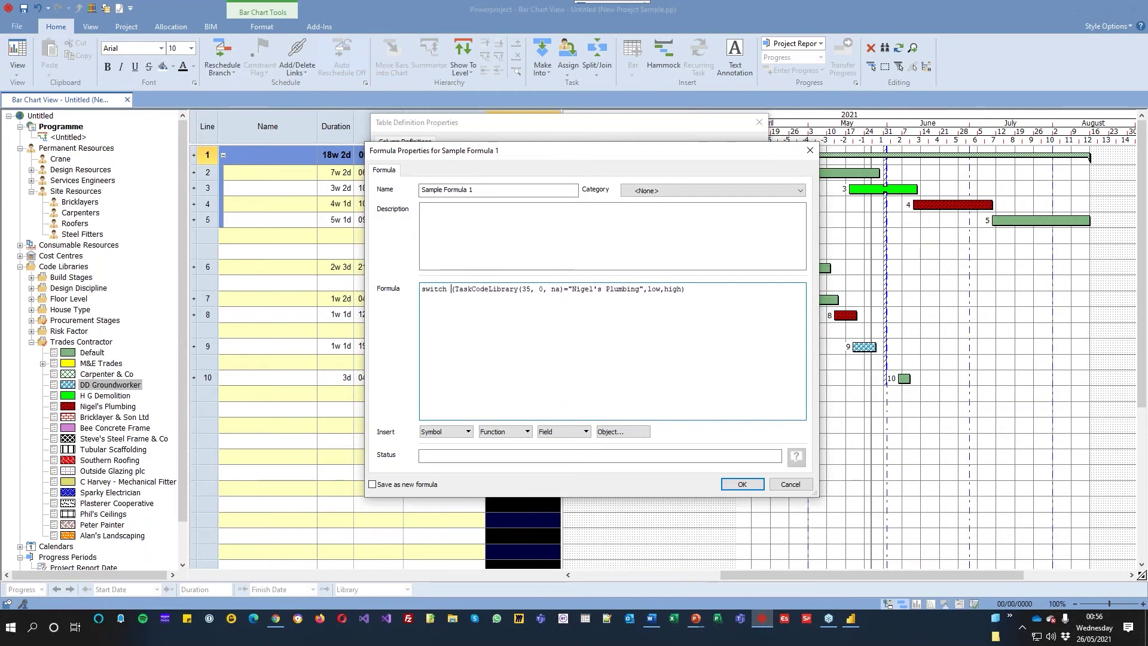
- Put the Nigel's Plumbing case on its own line in the switch and make it return "Nigel" in place of low,high
key(Return)
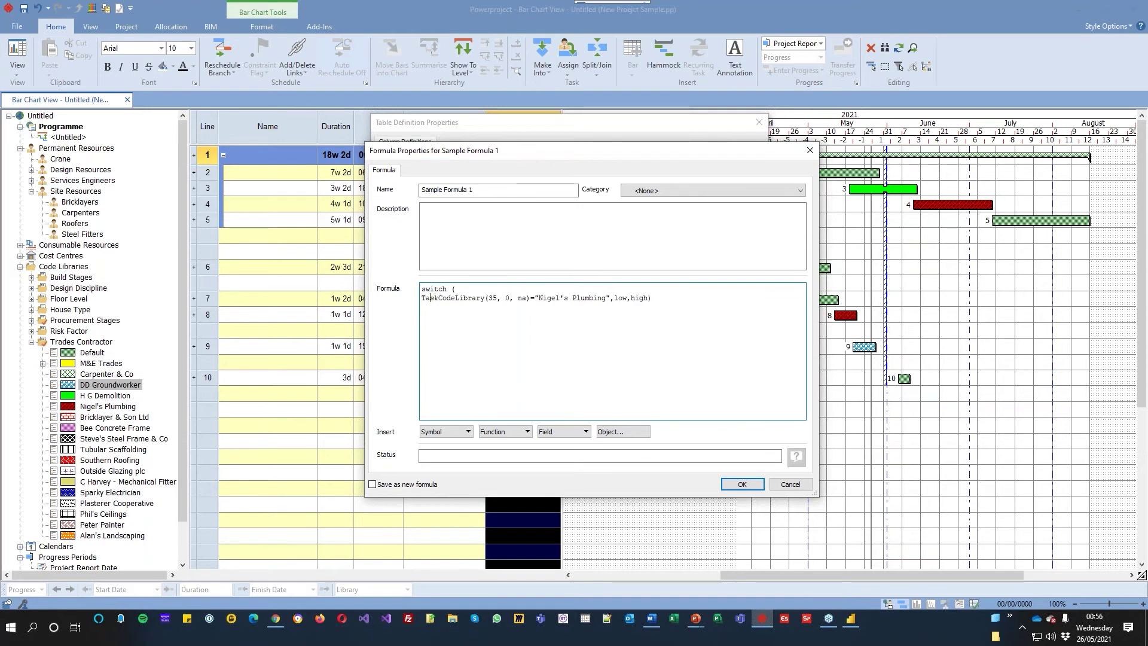
key(Right)
key(Right)
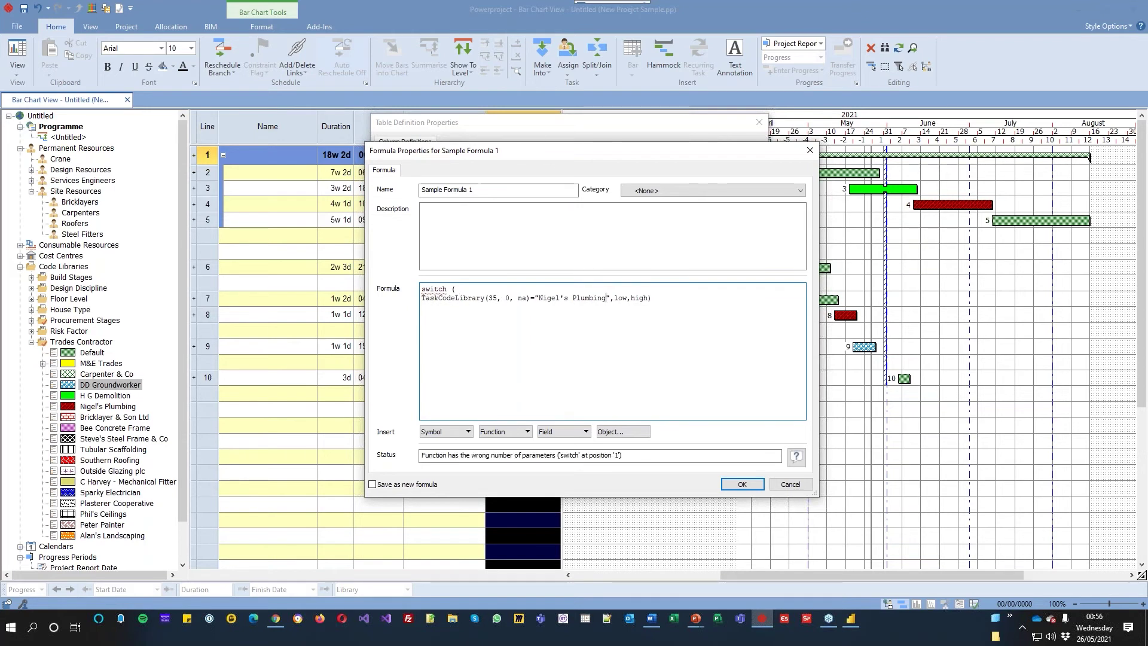
key(Return)
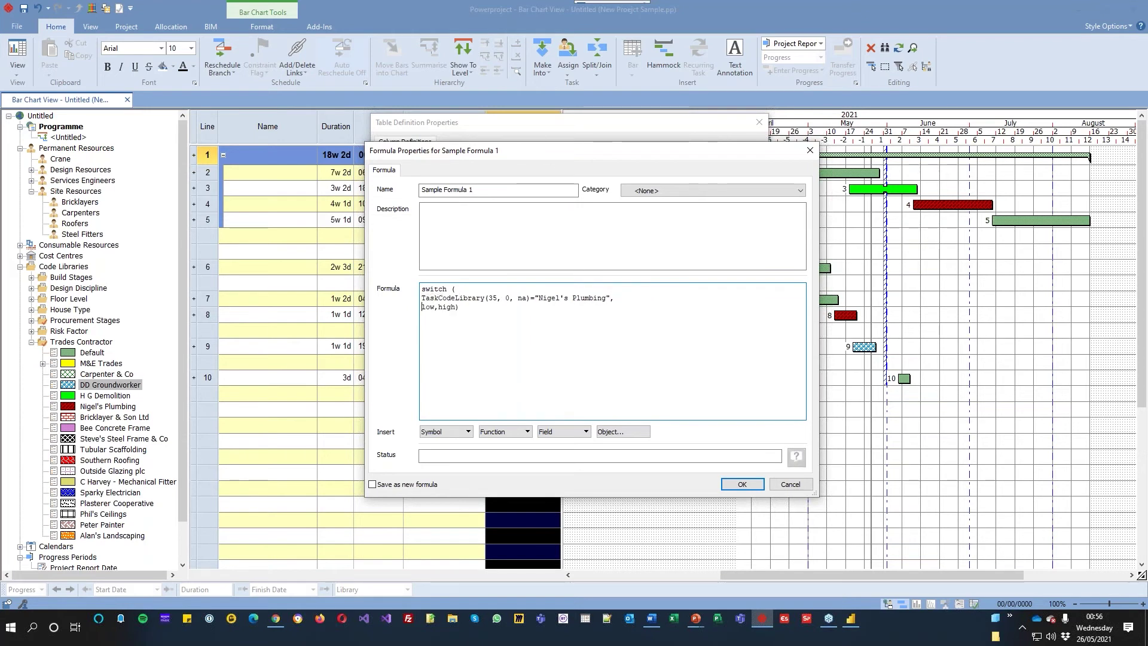
text(","Nigel)
key(shift+Home)
key(BackSpace)
key(BackSpace)
- Duplicate the Nigel's Plumbing case as a second switch line and add the closing parenthesis on a new line
key(shift+Home)
shift+click(644, 298)
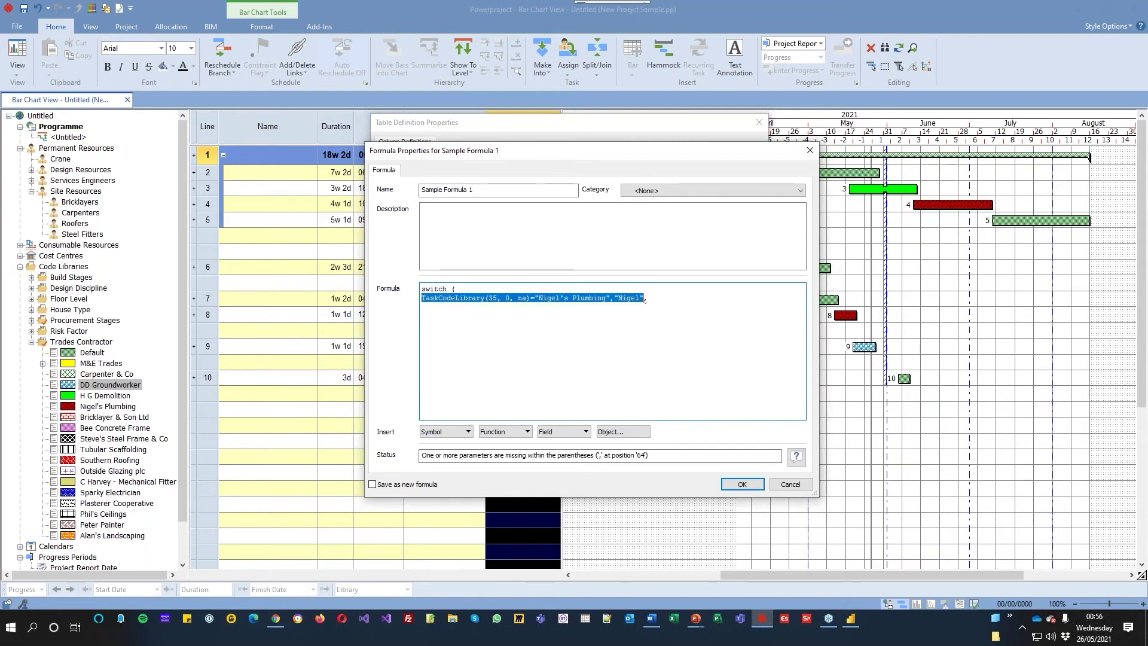
key(ctrl+c)
key(End)
key(Return)
key(ctrl+v)
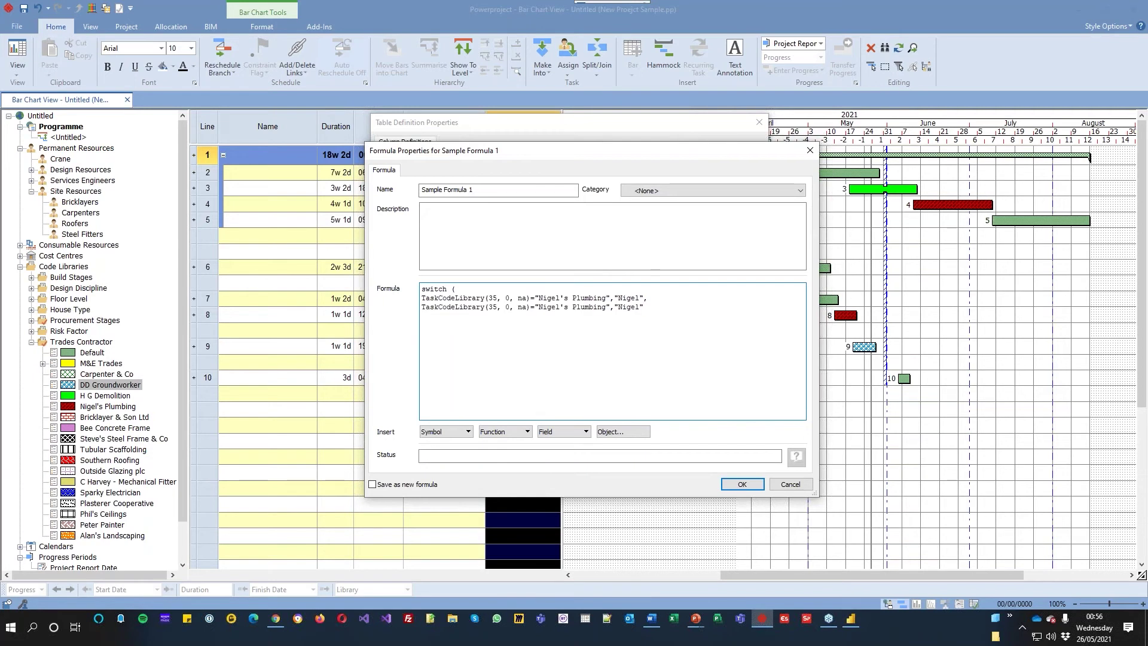
key(Return)
text())
- Change the second switch case to match "H G Demolition" and return "Demo", and save the table definition
drag(541, 309, 609, 310)
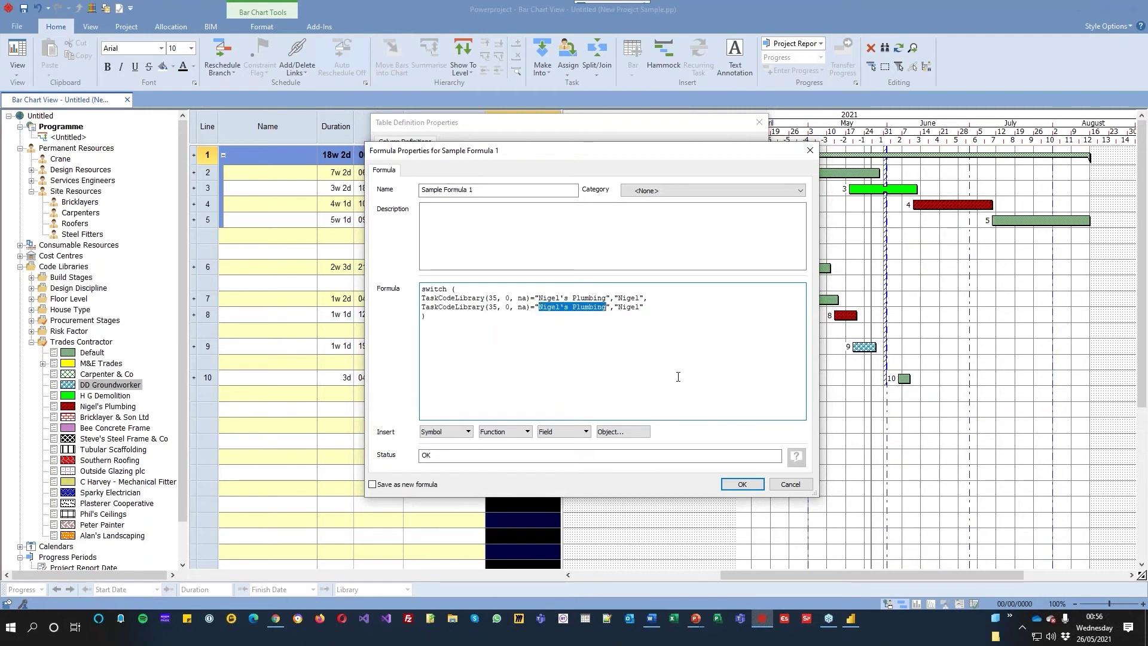
text(H G )
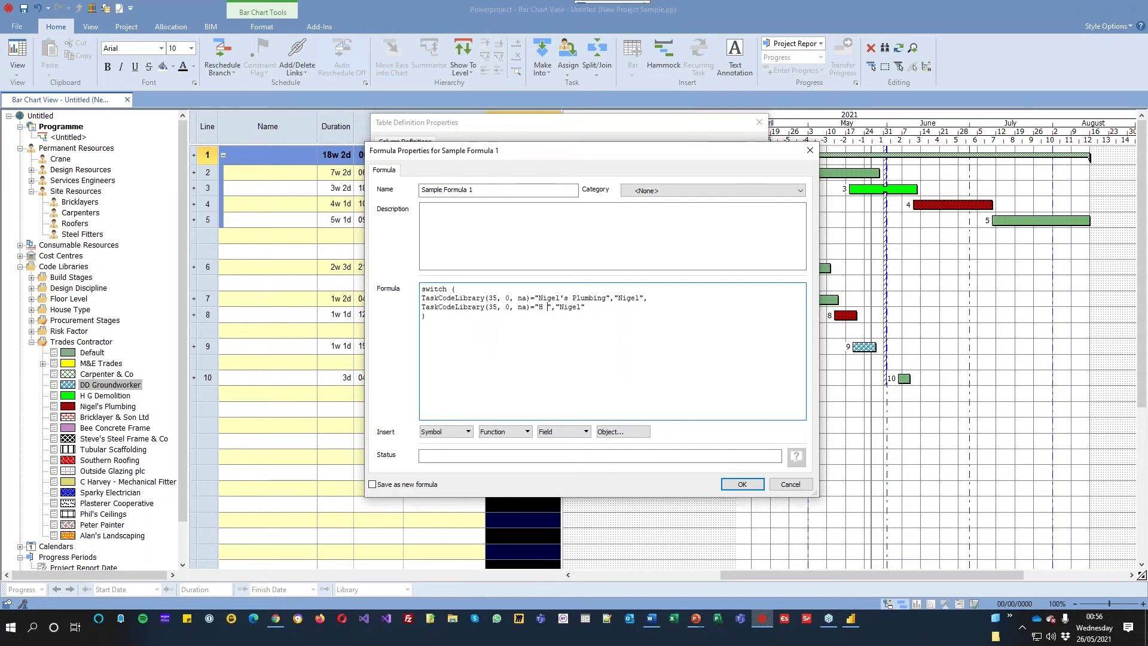
text(Demolition)
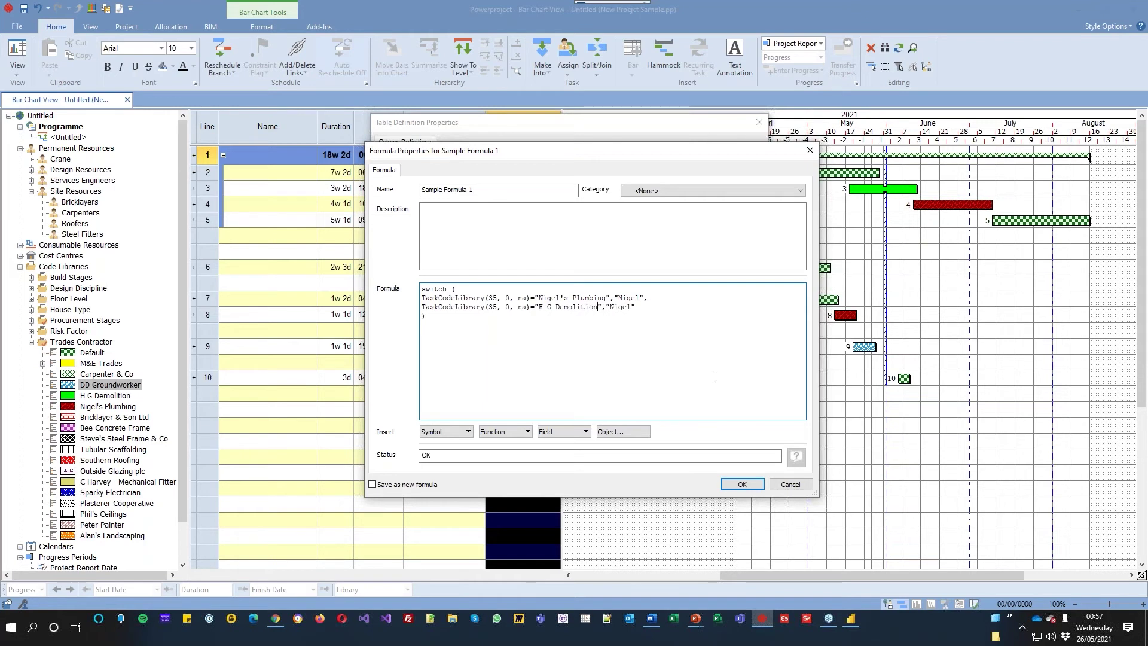
drag(611, 311, 631, 311)
text(Demo)
click(743, 484)
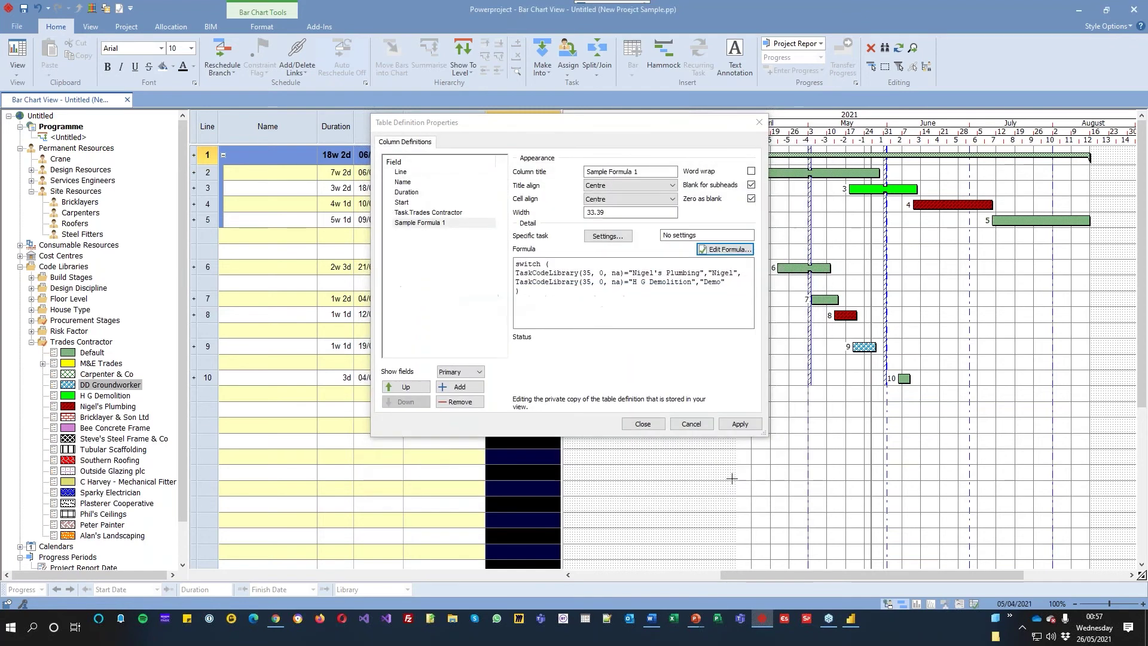
click(643, 424)
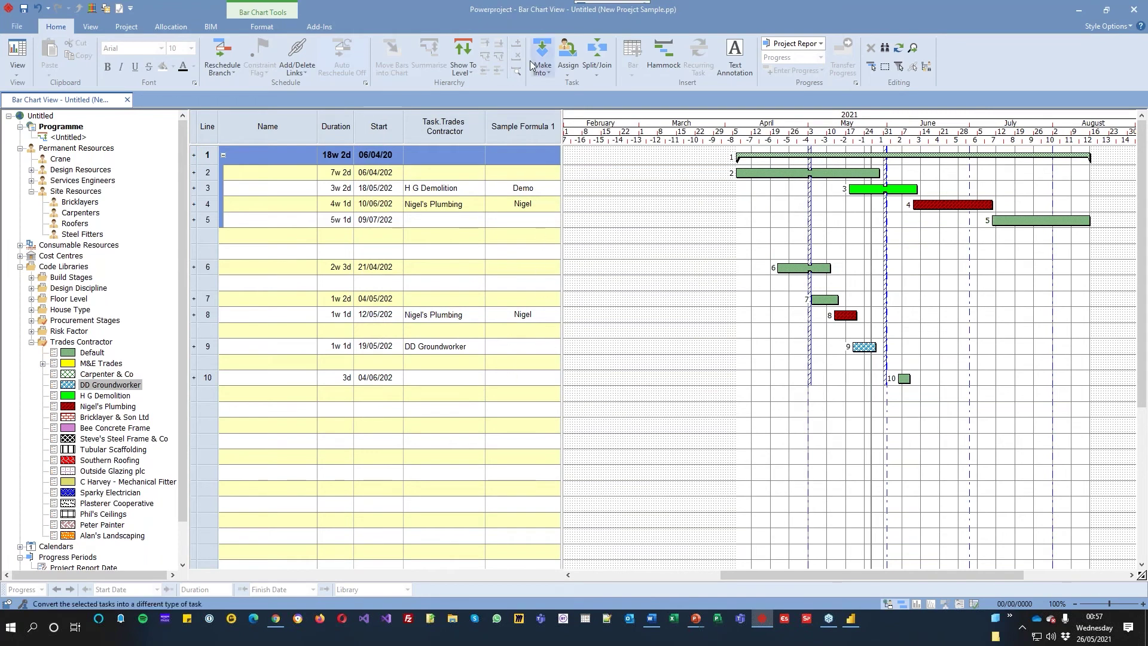
- Reopen the Sample Formula 1 formula, copy the first switch case's expression and insert two blank lines above the switch
right_click(525, 129)
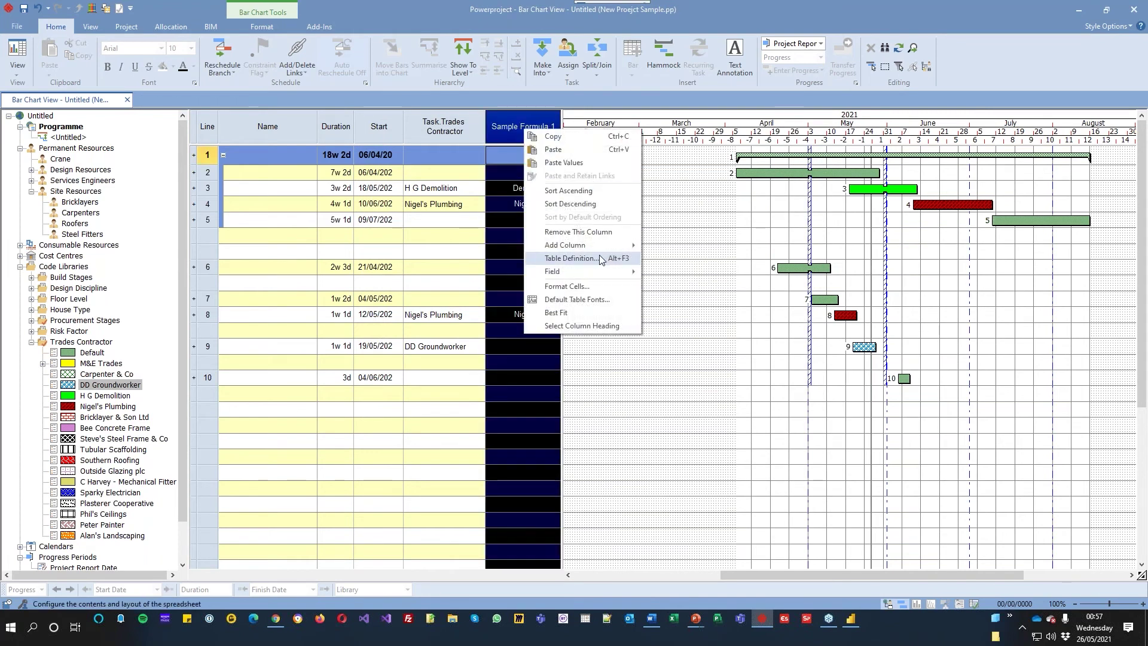
click(595, 258)
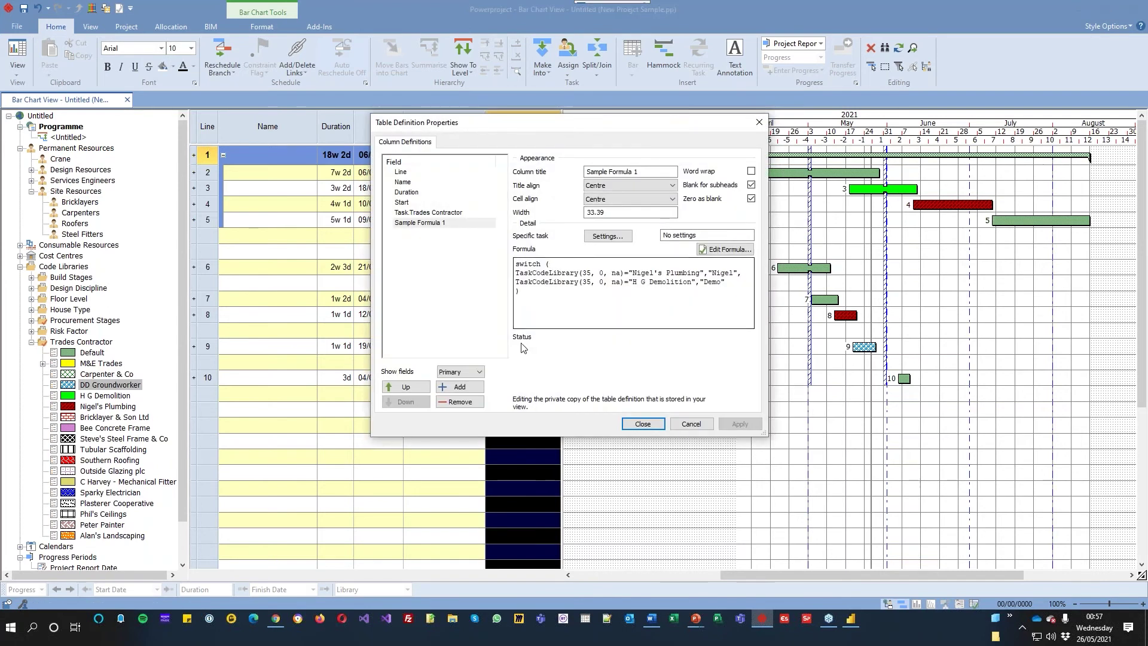
click(723, 251)
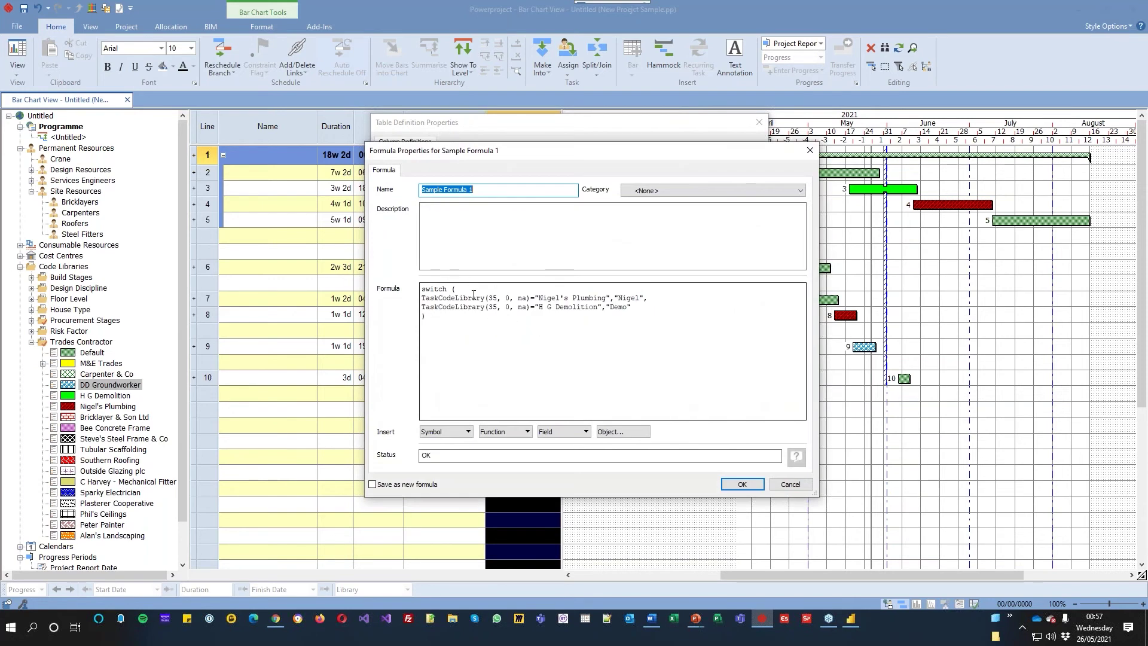
click(425, 290)
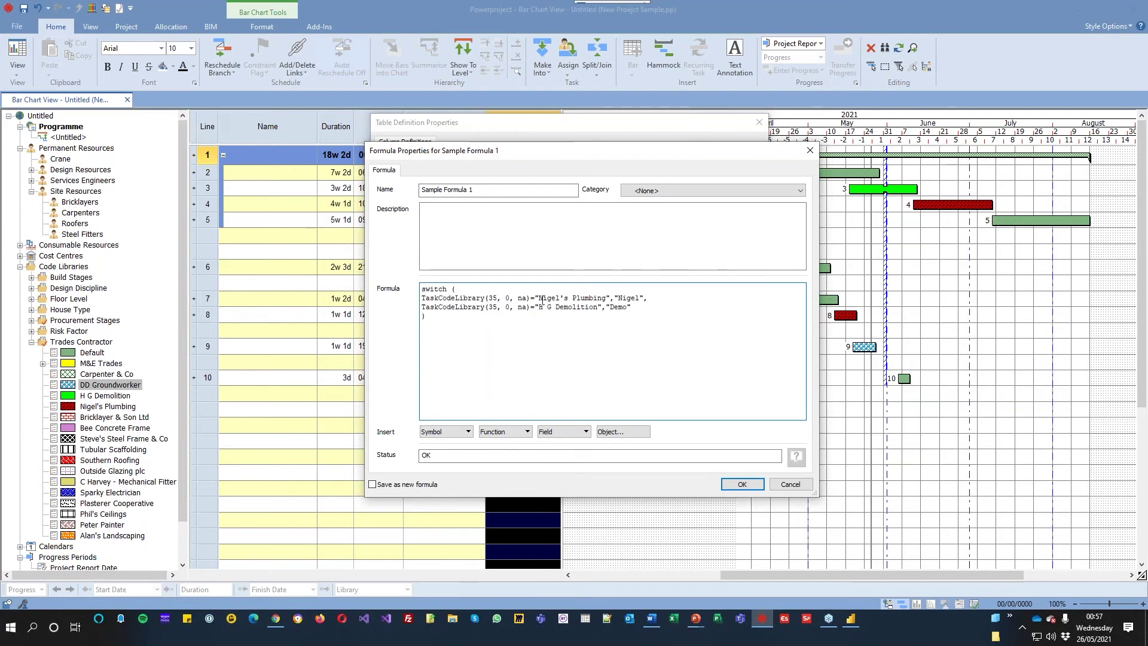
drag(421, 298, 530, 297)
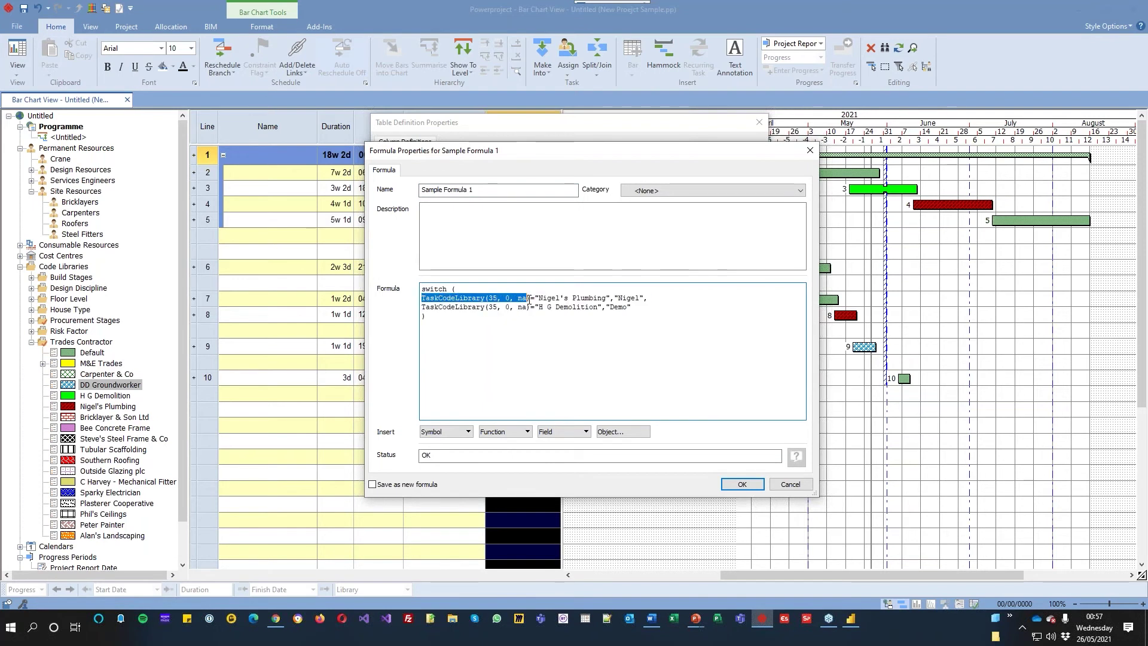
click(470, 289)
key(Return)
key(Return)
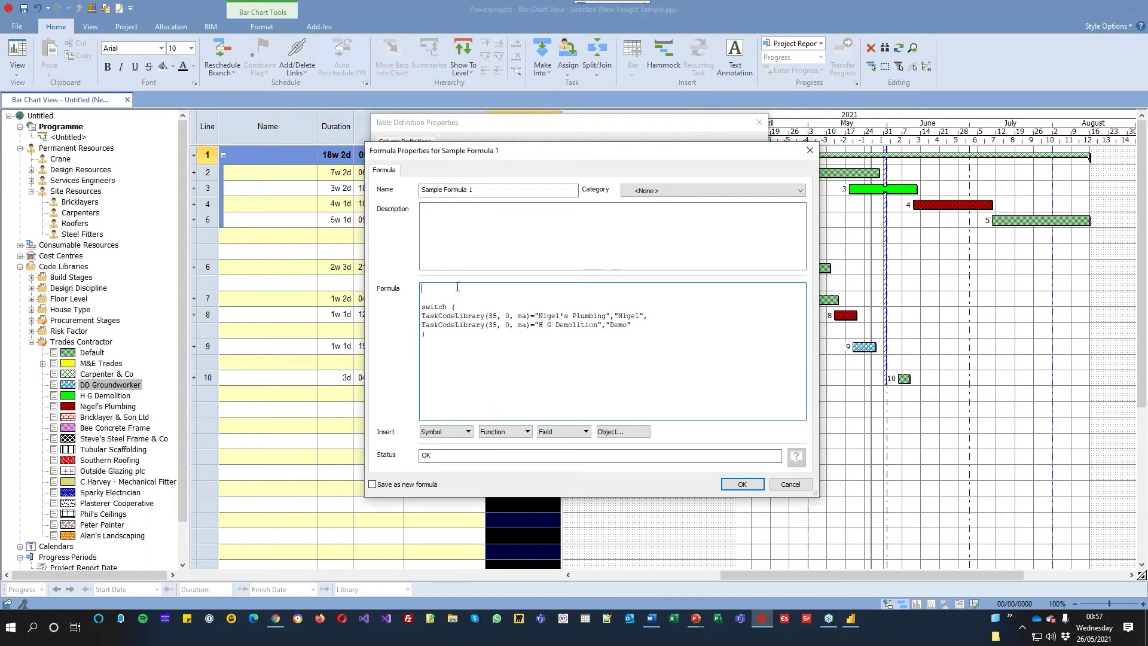
- Declare the variable above the switch as let CL = TaskCodeLibrary(35, 0, na);
text(let VCL)
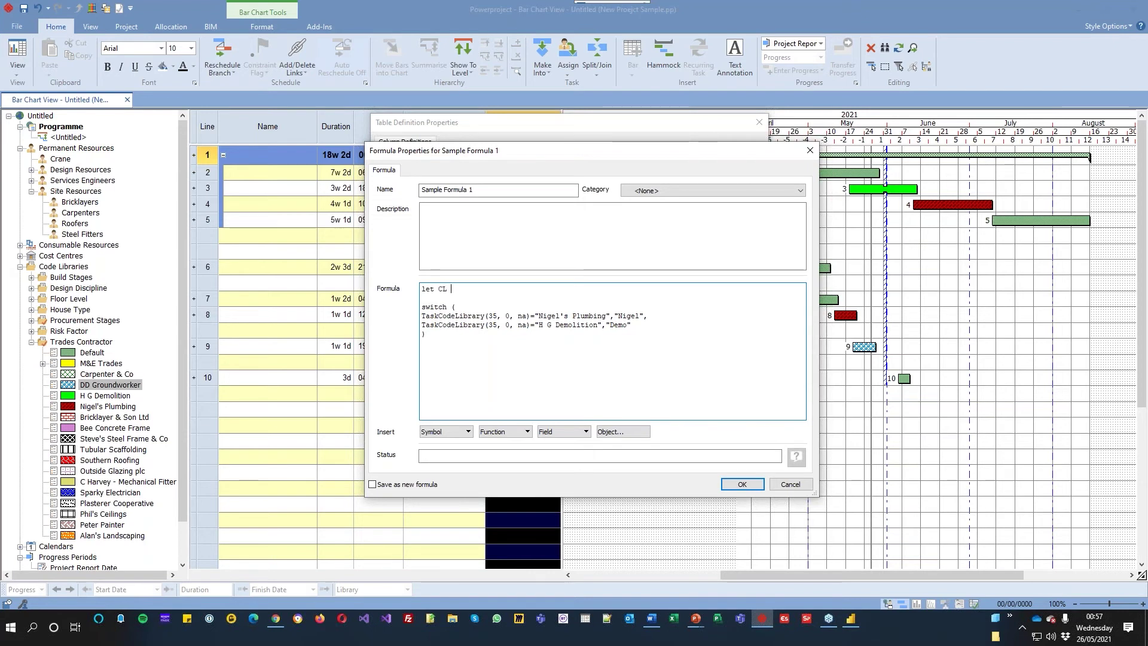
text( =)
key(ctrl+v)
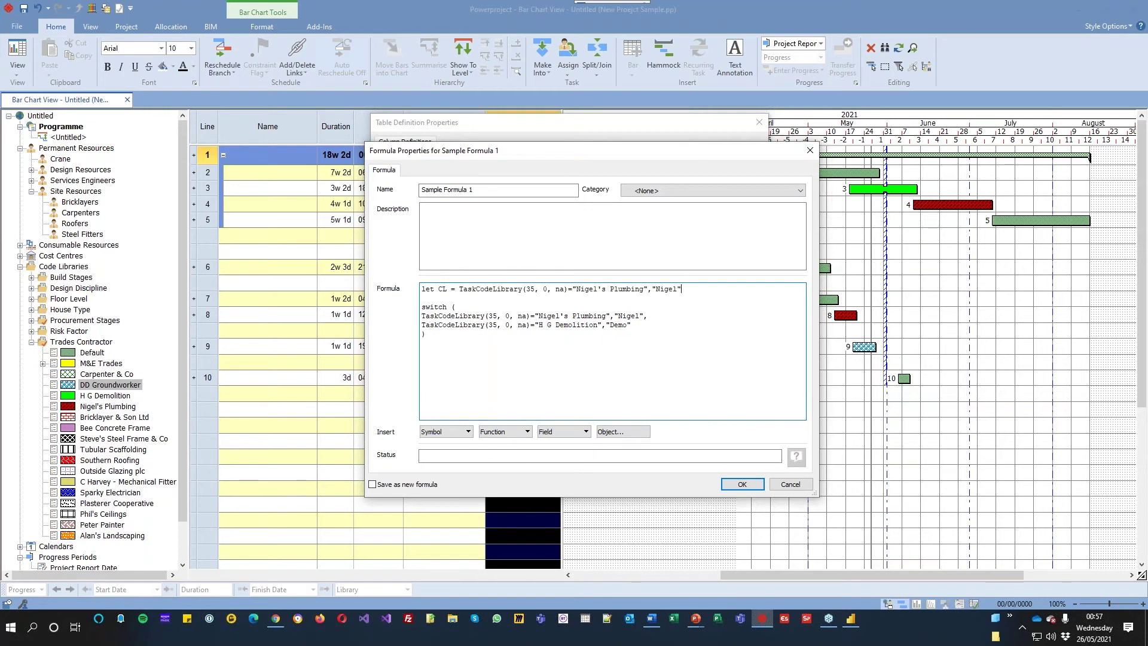
key(BackSpace)
key(BackSpace)
key(BackSpace)
key(BackSpace)
key(BackSpace)
key(BackSpace)
key(BackSpace)
key(BackSpace)
key(BackSpace)
key(BackSpace)
key(BackSpace)
key(BackSpace)
key(BackSpace)
key(BackSpace)
key(BackSpace)
key(BackSpace)
key(BackSpace)
key(BackSpace)
key(BackSpace)
key(BackSpace)
text(;)
- Replace TaskCodeLibrary(35, 0, na) with CL in both switch cases and save the table definition
drag(423, 316, 532, 314)
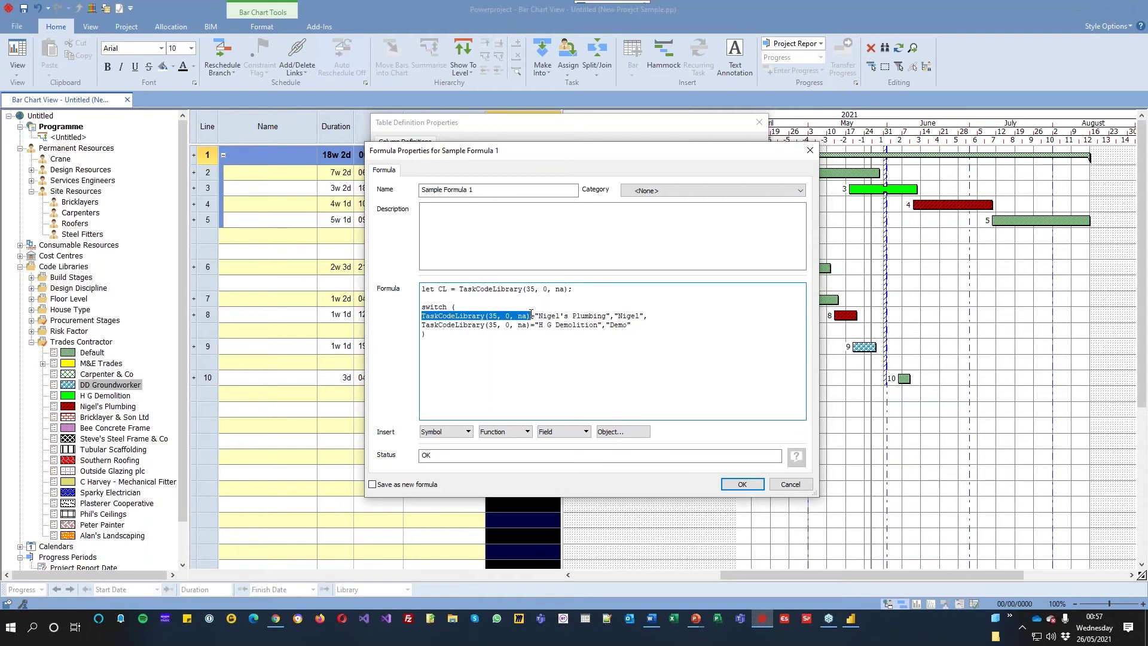
text(CL)
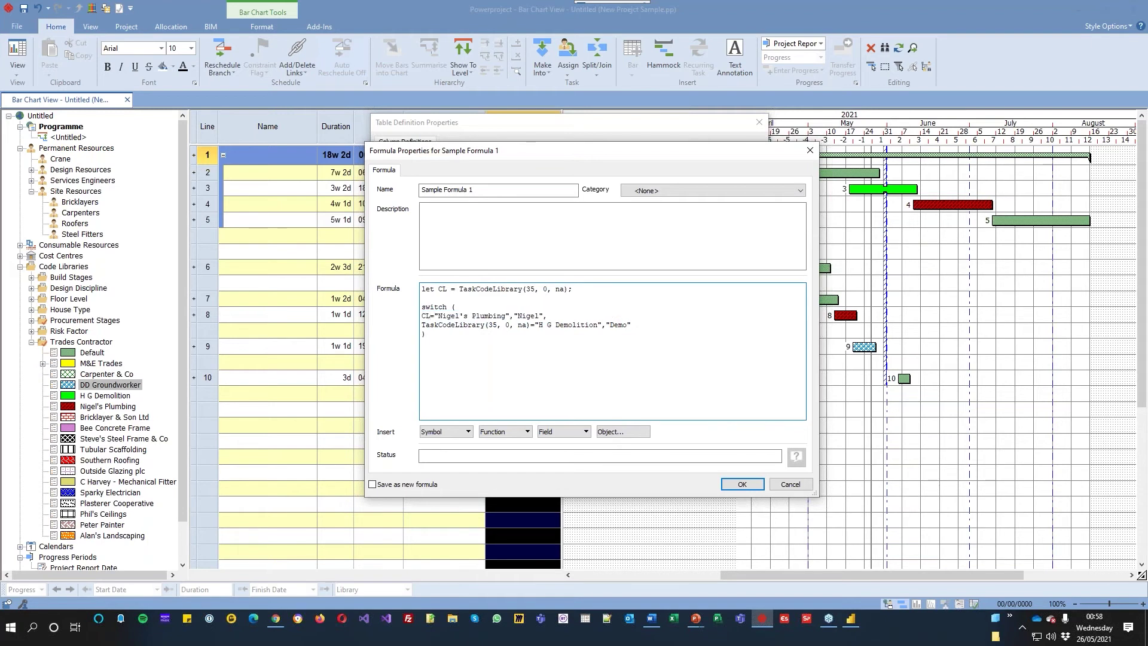
drag(423, 325, 531, 325)
text(CL)
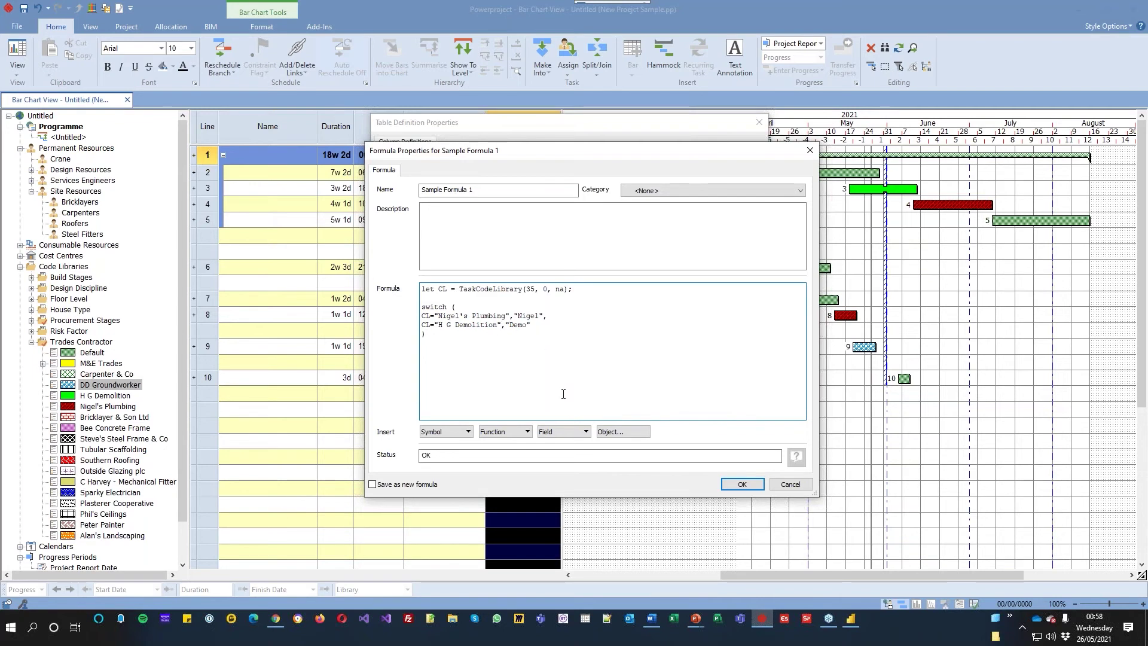
click(742, 484)
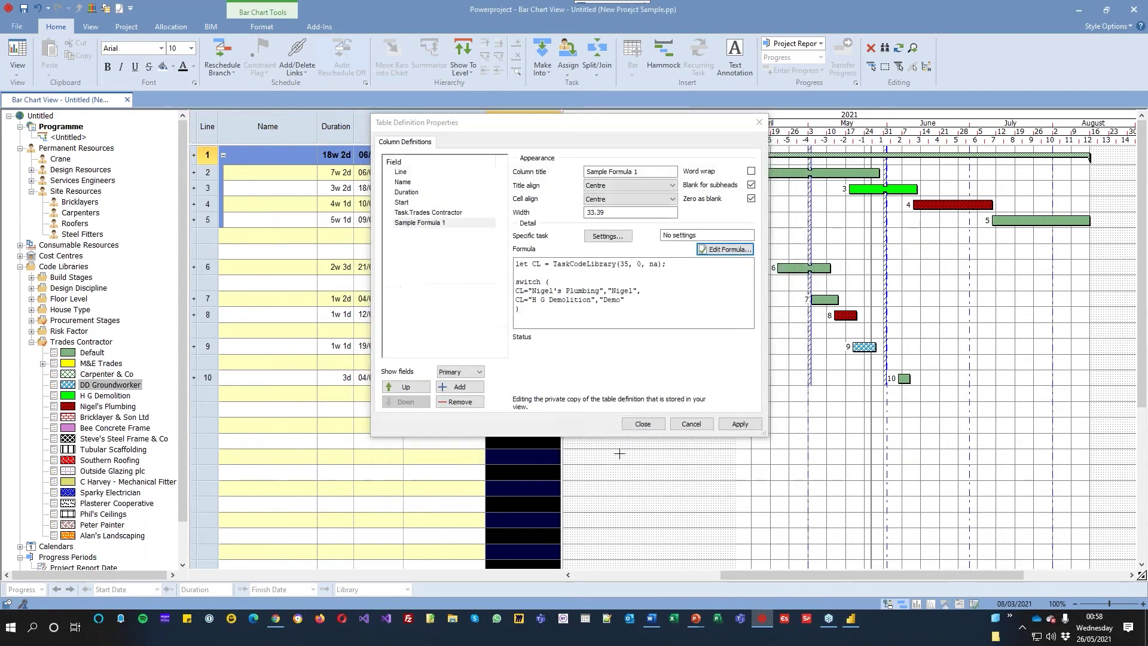
click(643, 423)
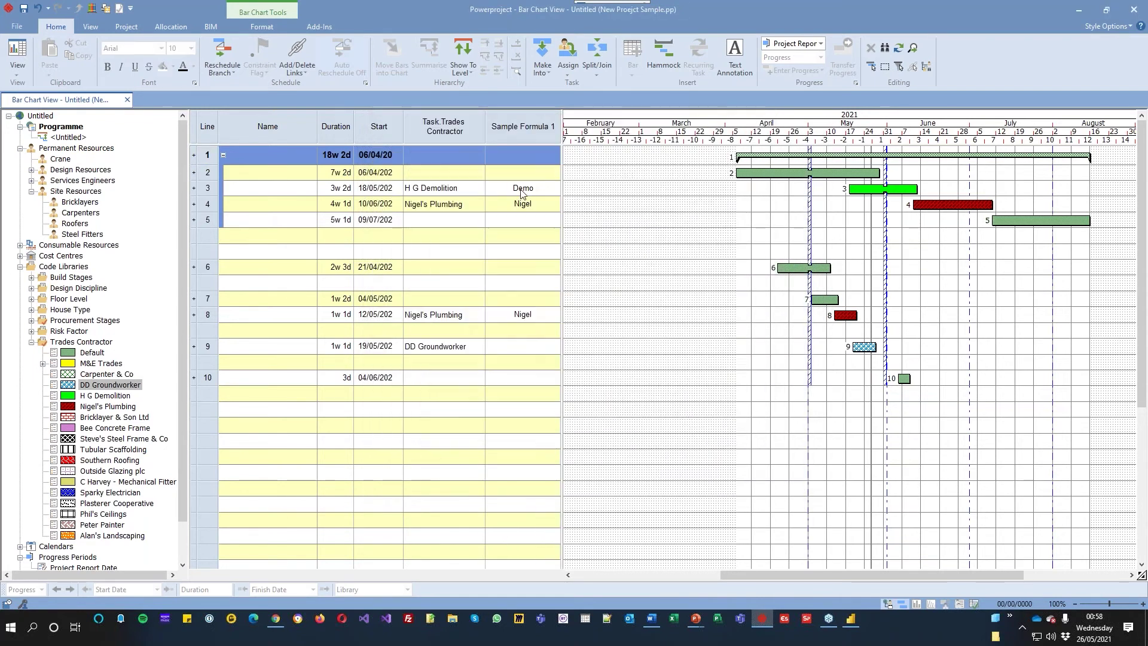
- Reopen the Sample Formula 1 formula and delete the entire let and switch expression
right_click(517, 129)
click(577, 271)
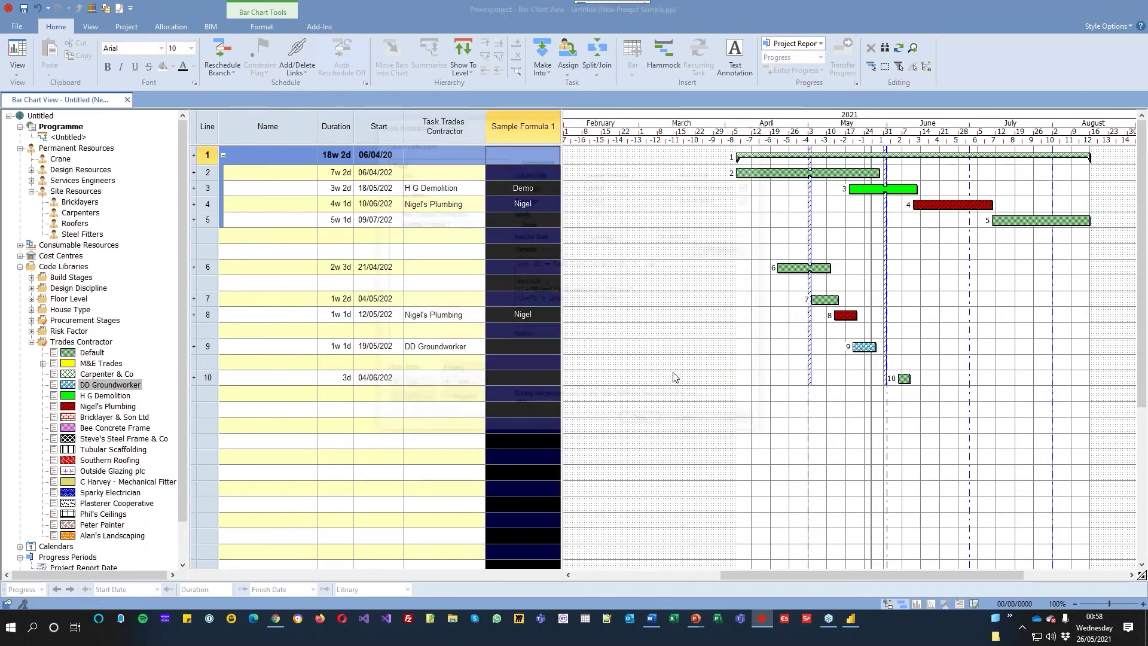
click(641, 301)
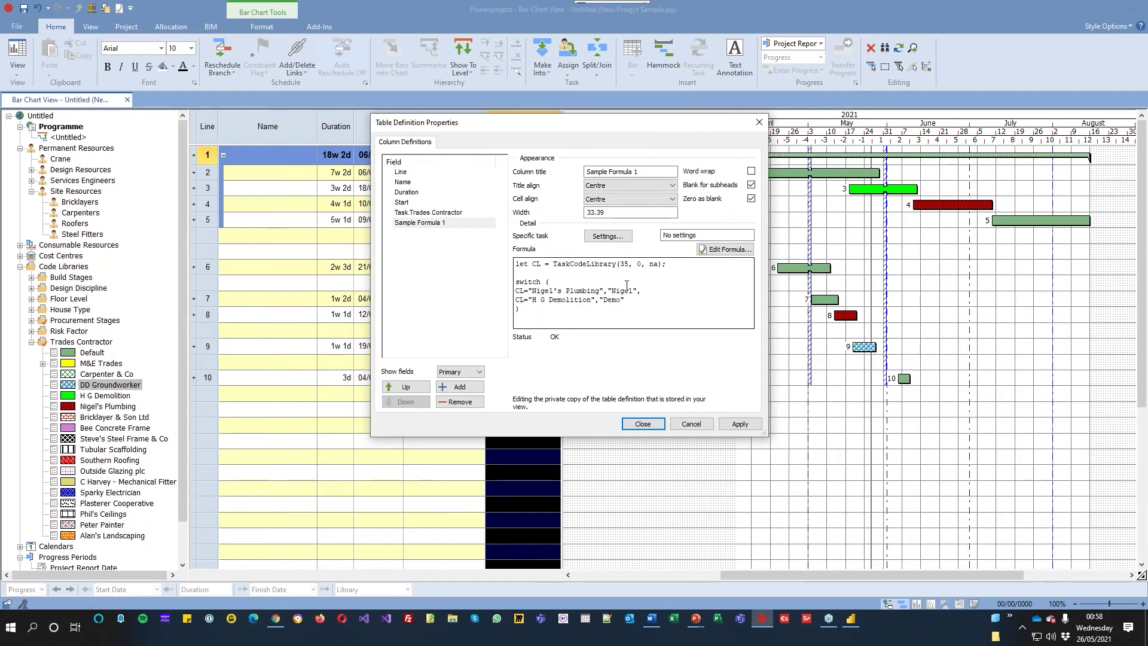
click(726, 250)
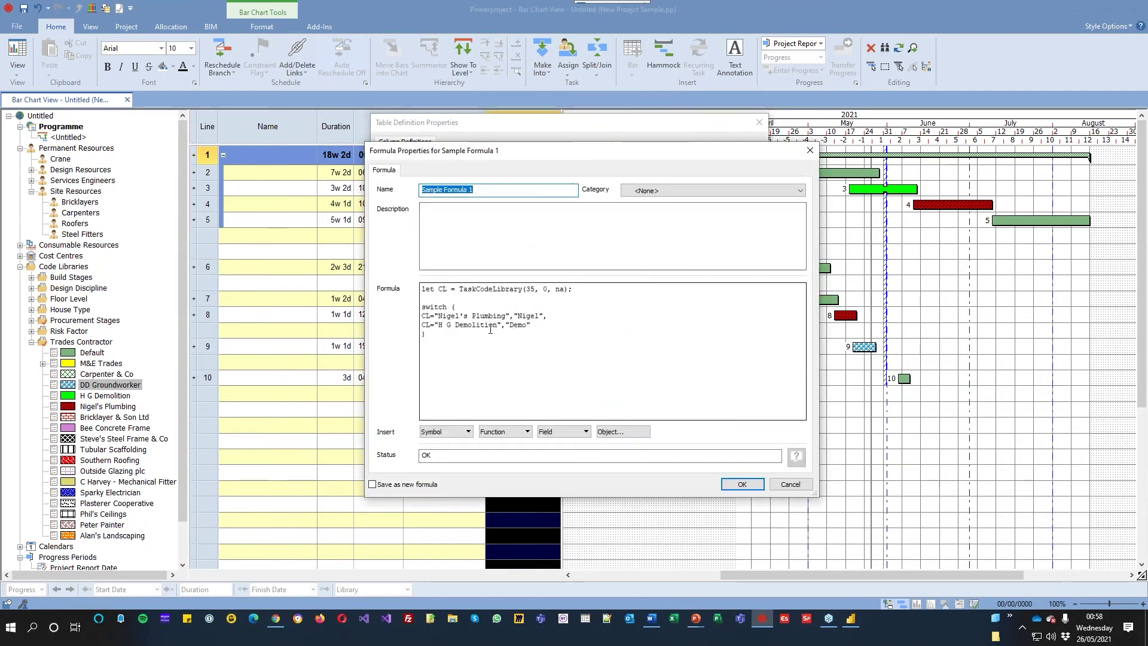
drag(447, 337, 402, 277)
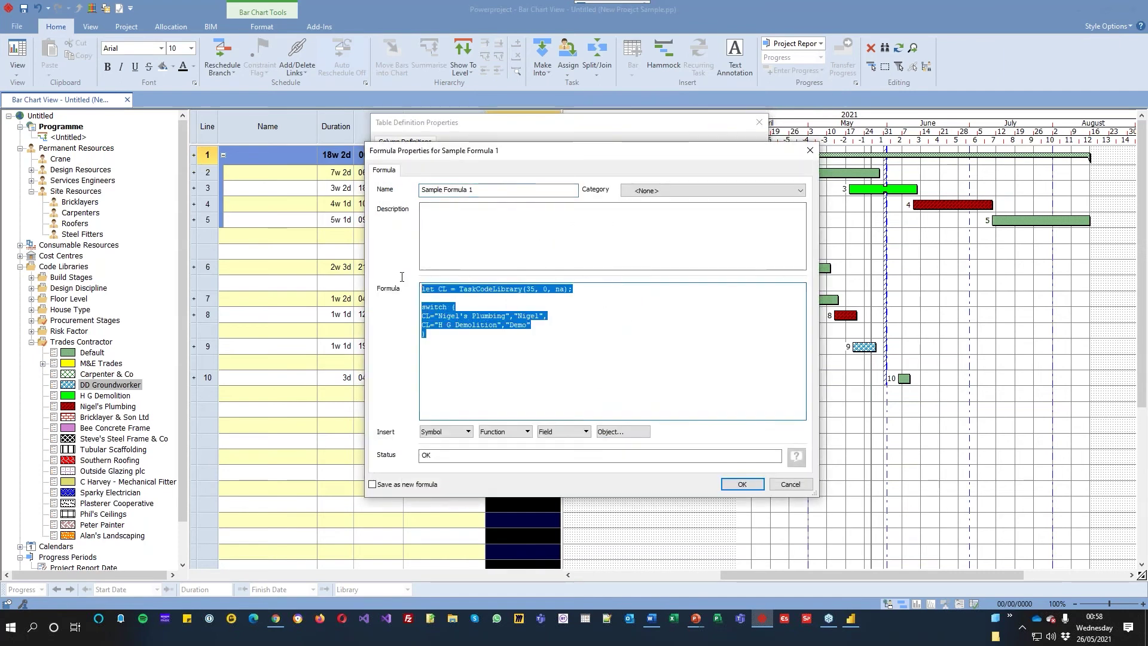
key(Delete)
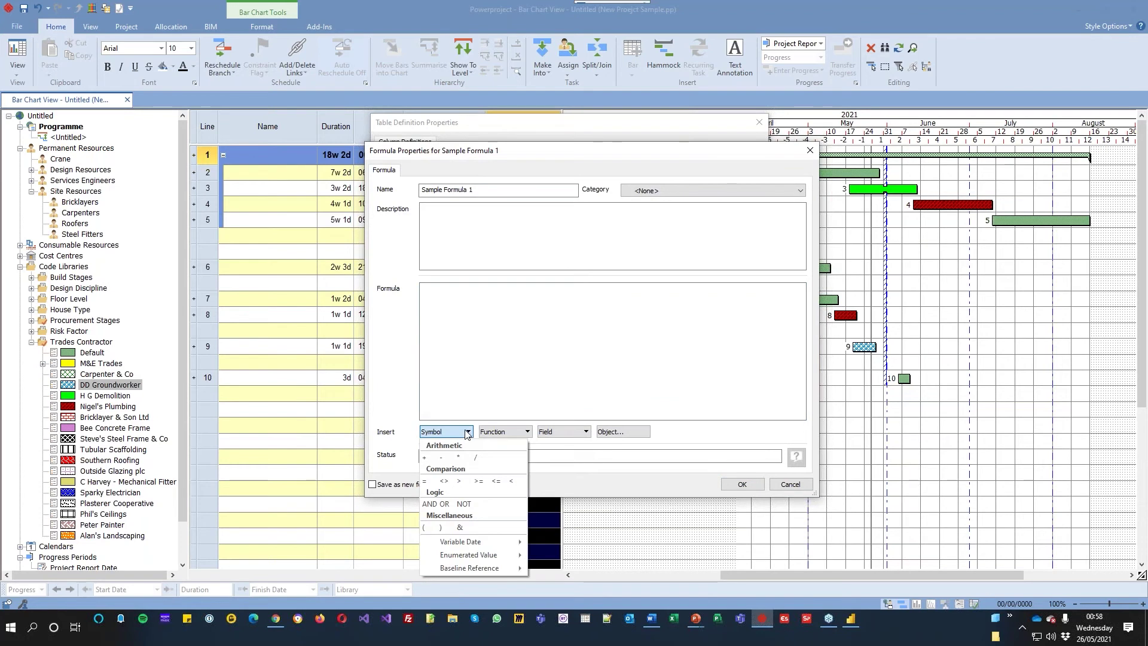
- Insert the variable date CurrentProgressPeriodDate as the formula and save the table definition
mouse_move(478, 543)
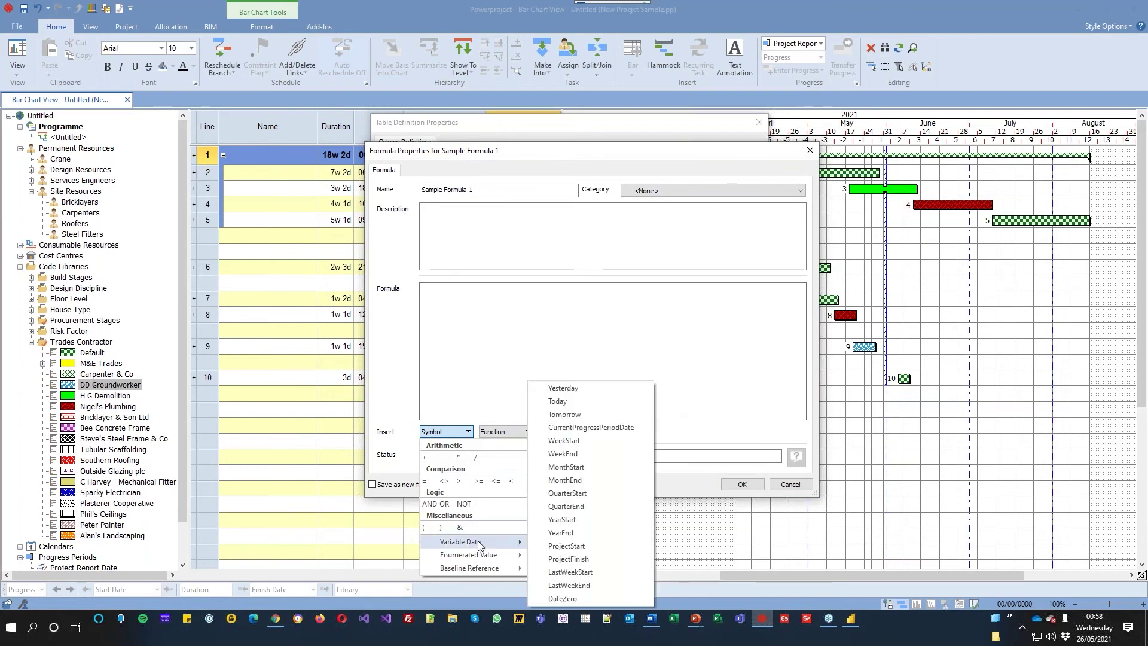
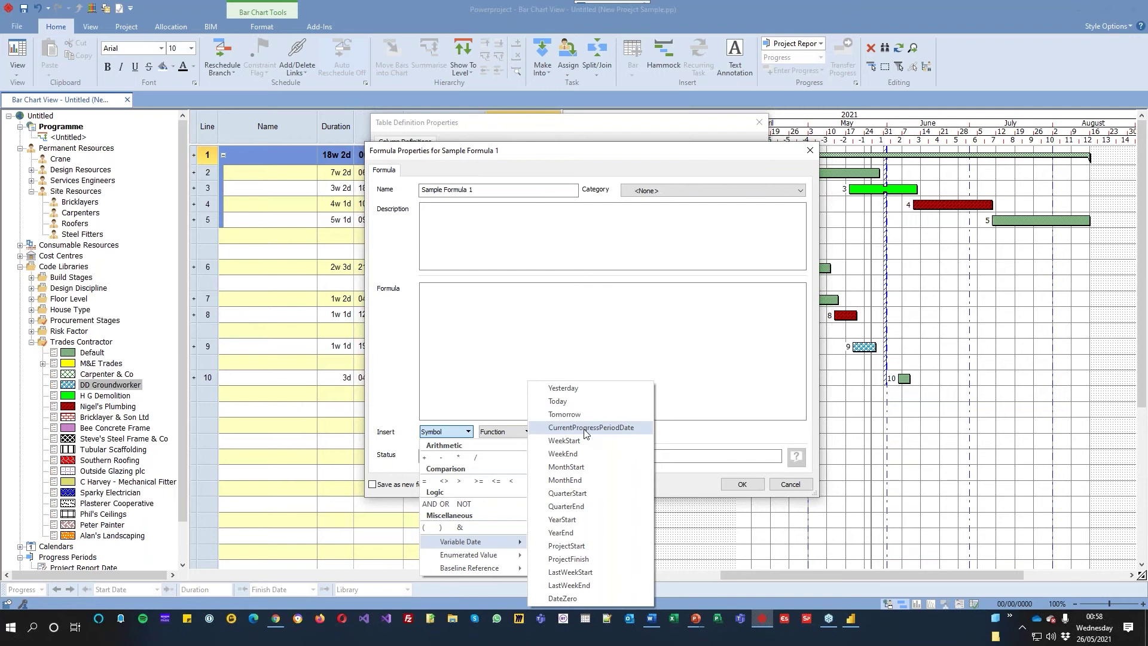
click(585, 428)
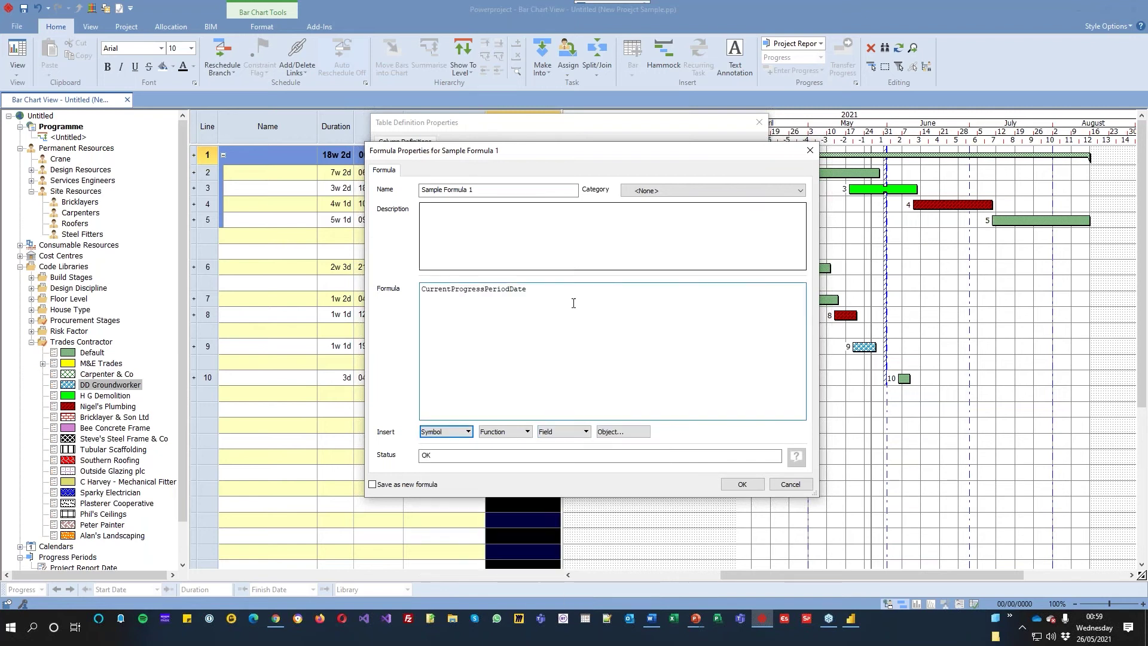
click(742, 484)
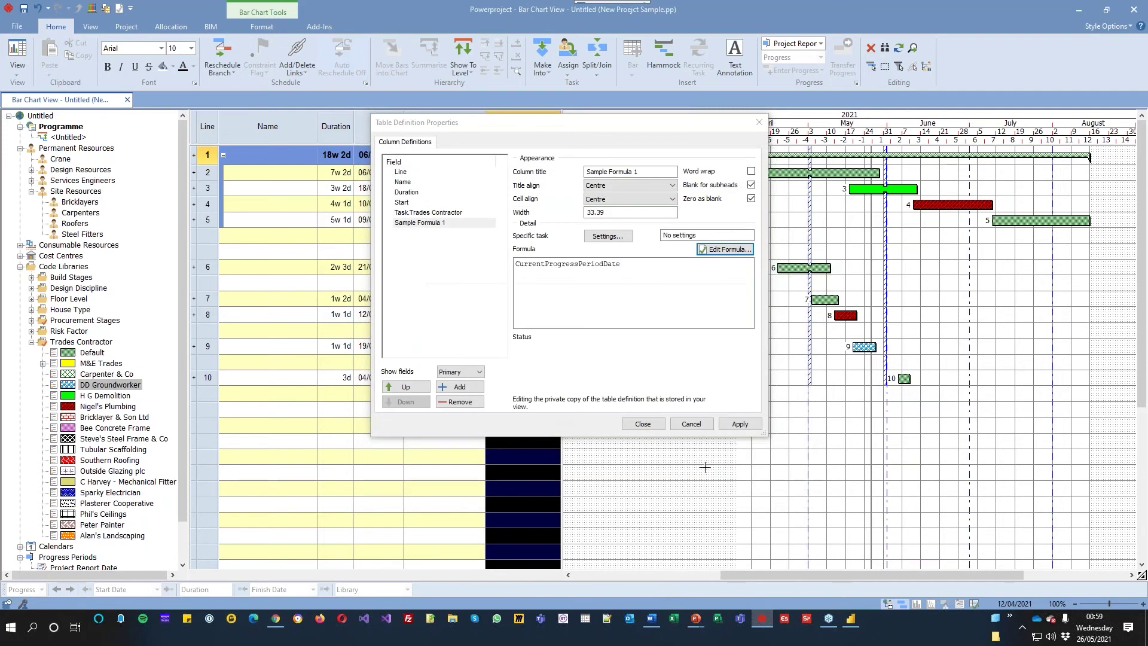
click(643, 424)
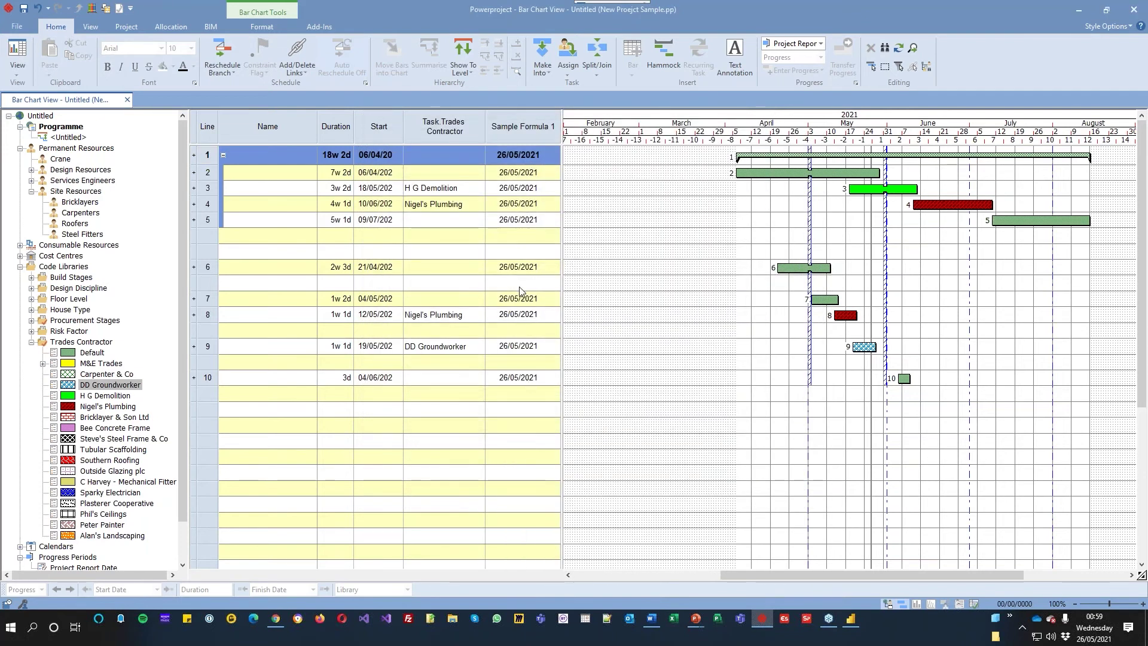
- Reopen the Sample Formula 1 formula and cut CurrentProgressPeriodDate out of it for reuse
click(522, 126)
right_click(523, 127)
click(565, 255)
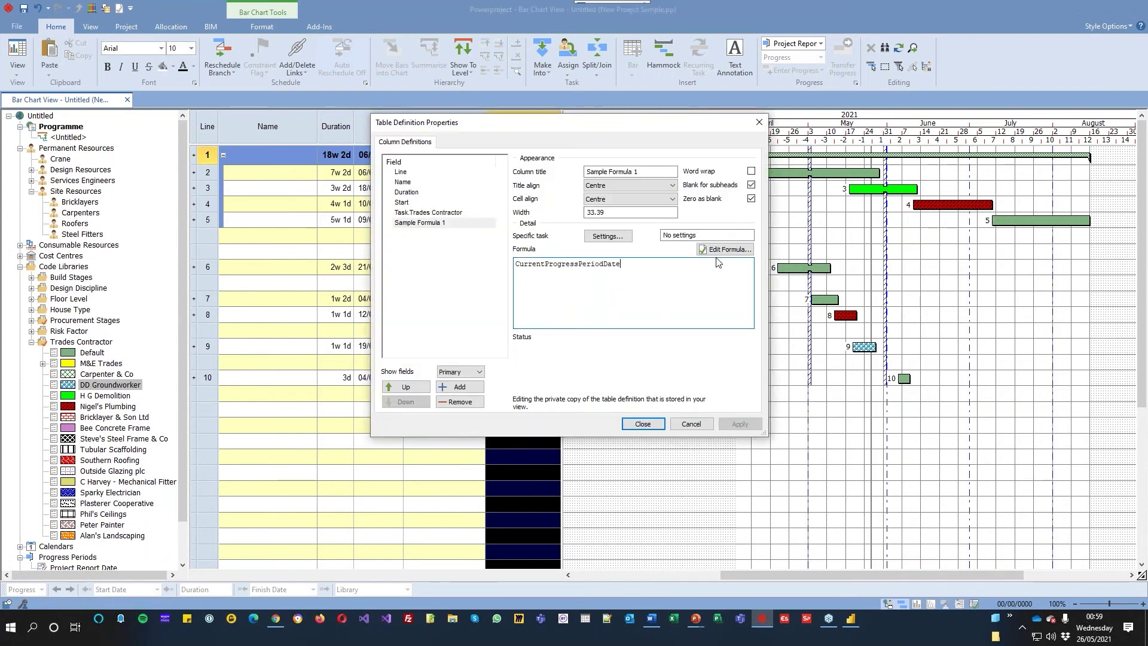
click(725, 250)
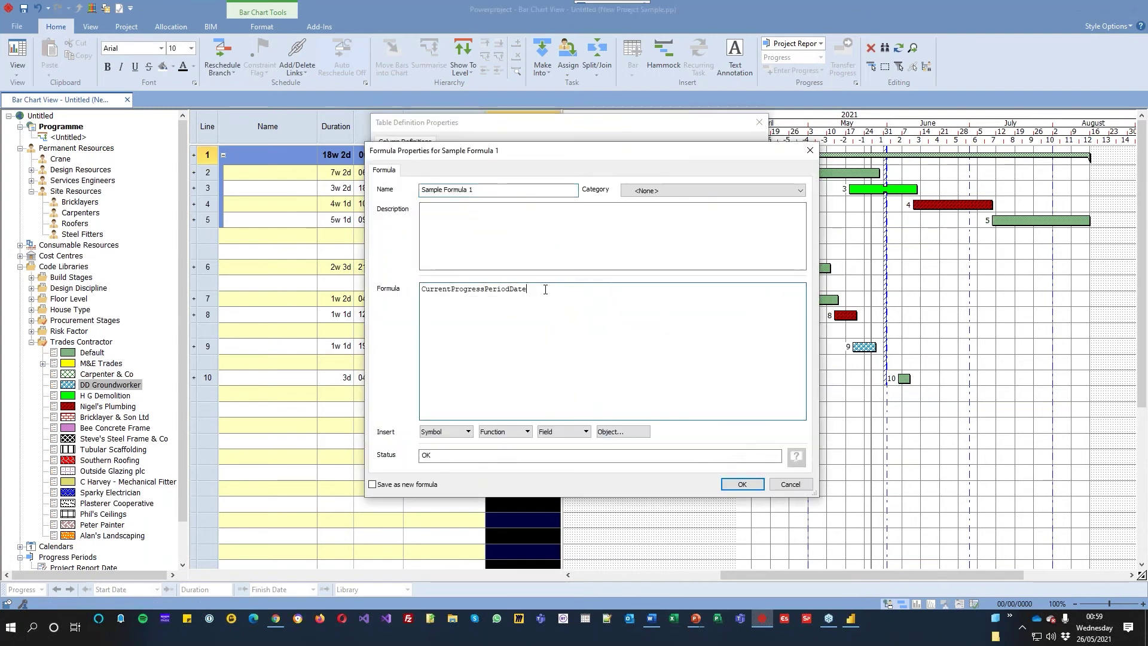
key(Return)
key(Return)
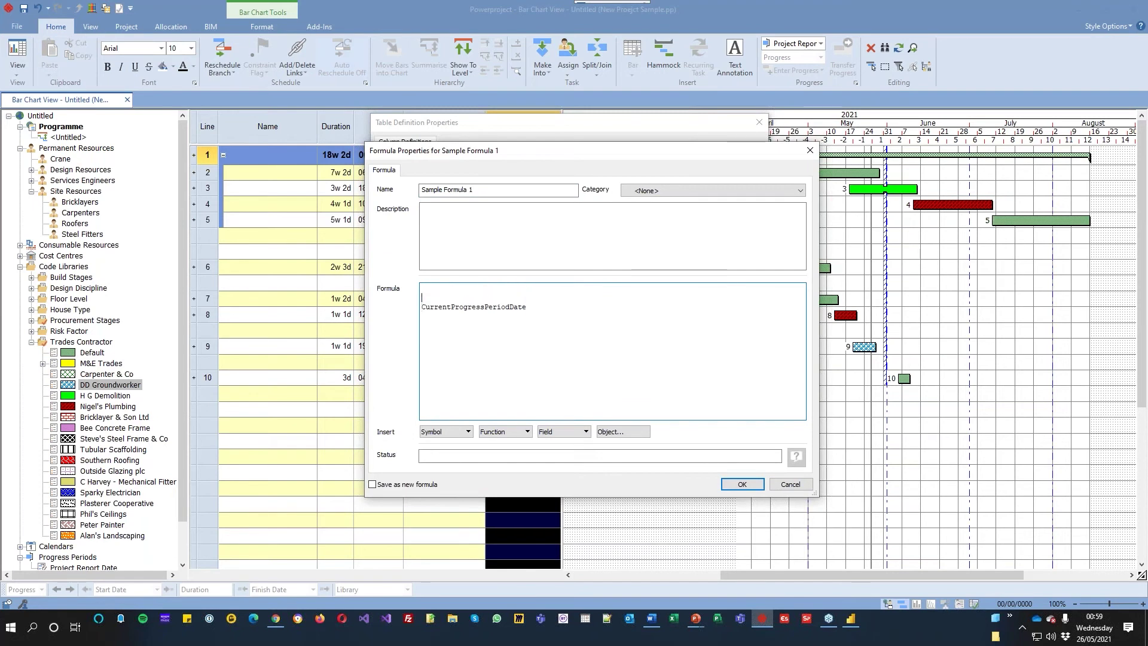
key(shift+End)
key(ctrl+c)
key(Delete)
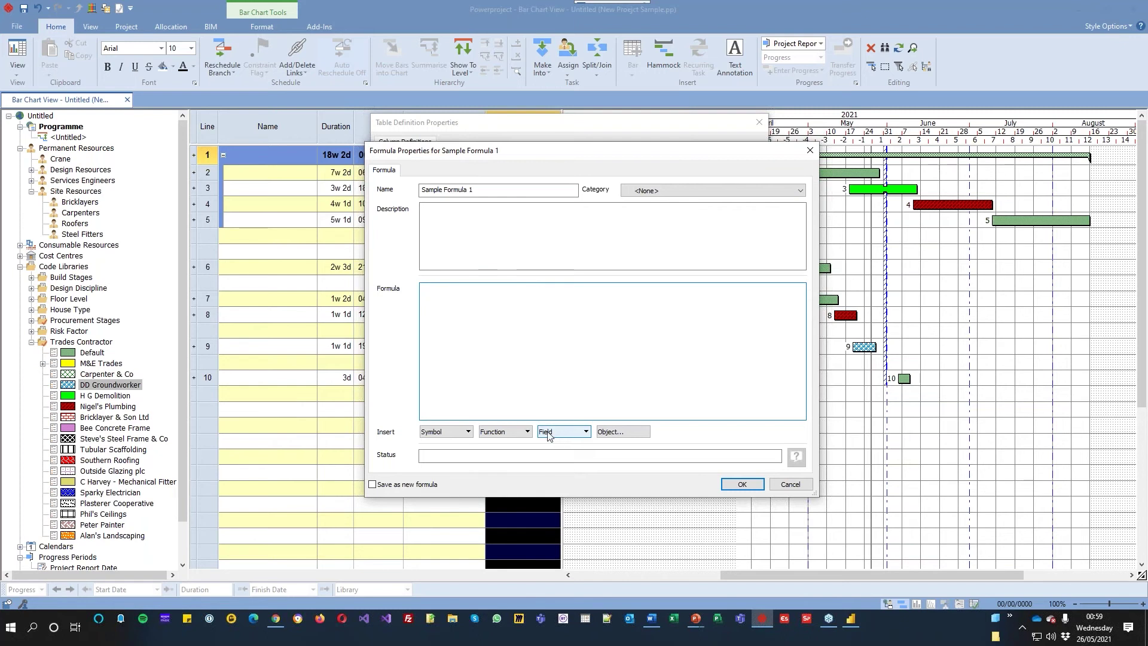
- Enter the formula start - CurrentProgressPeriodDate for Sample Formula 1 and save the table definition
click(524, 432)
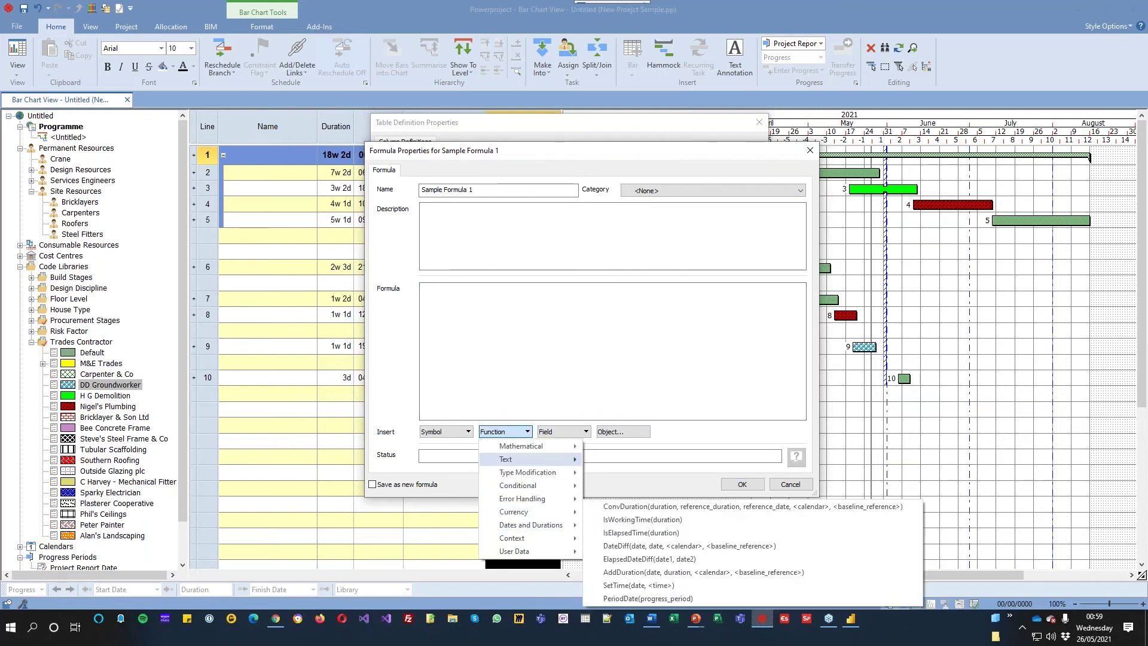
click(505, 302)
click(487, 294)
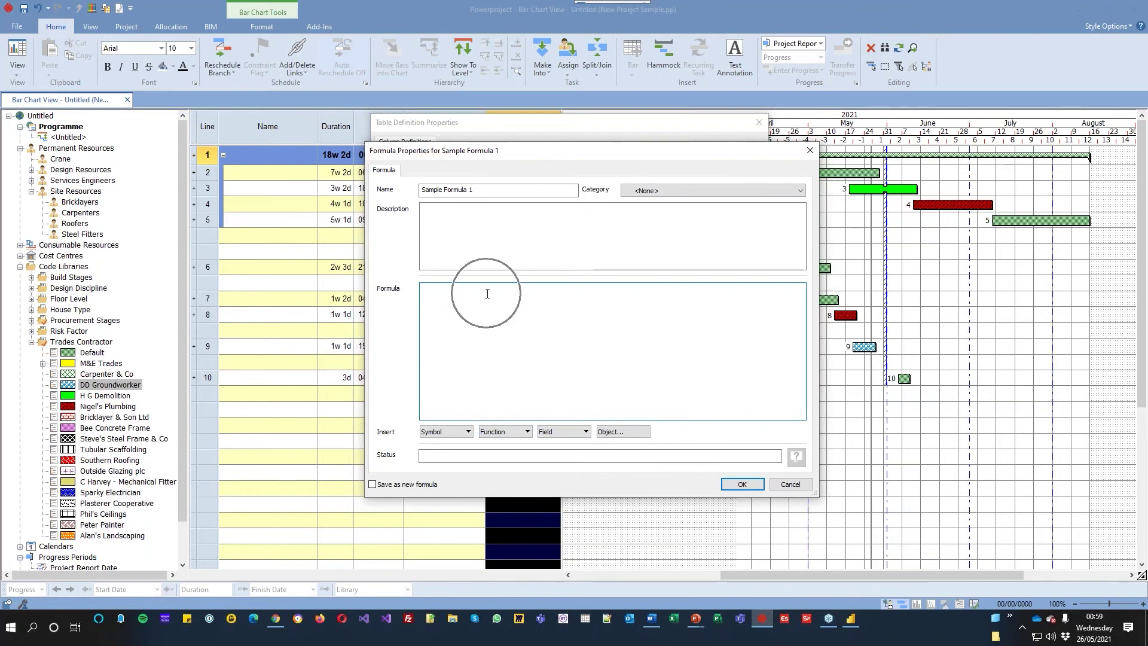
text(start)
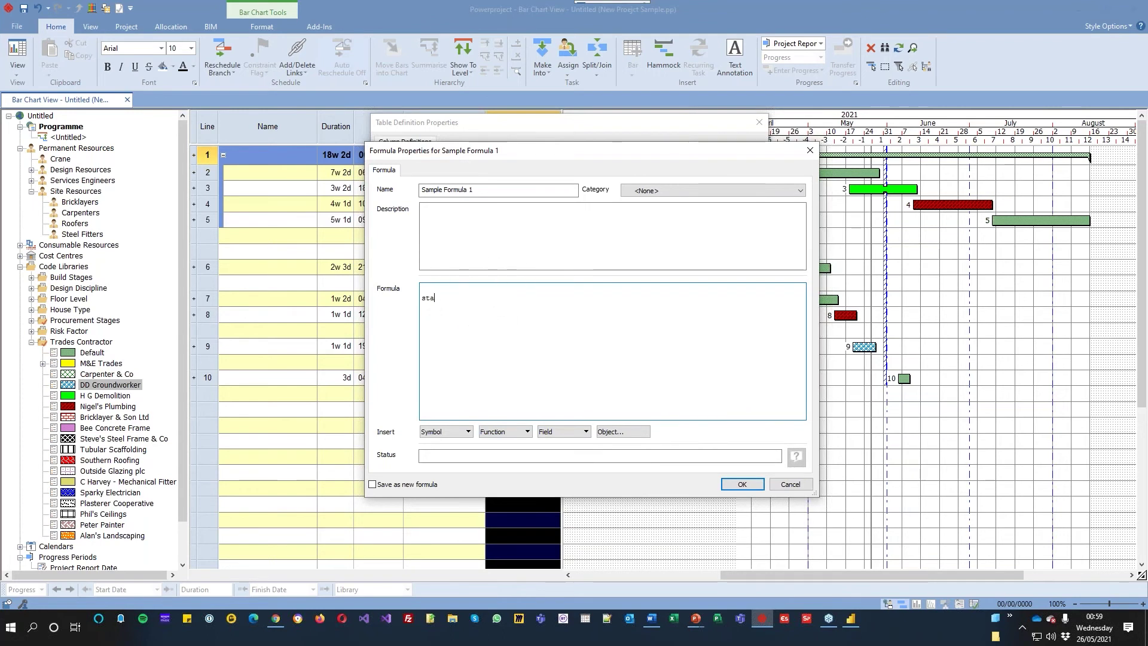
key(ctrl+v)
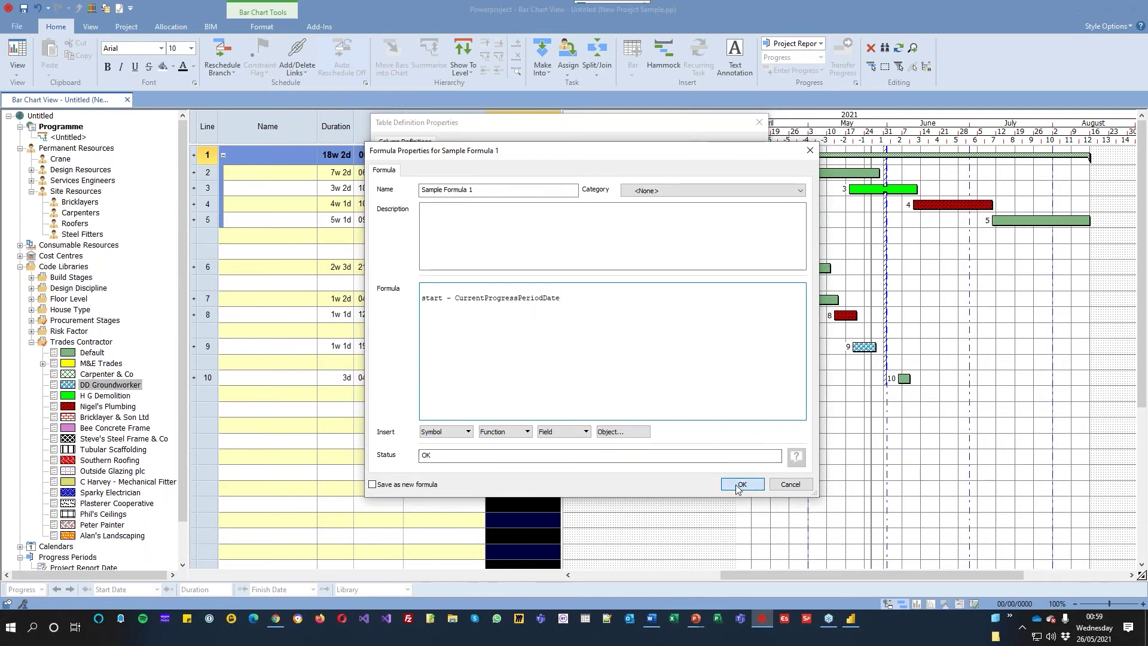
click(742, 484)
click(643, 424)
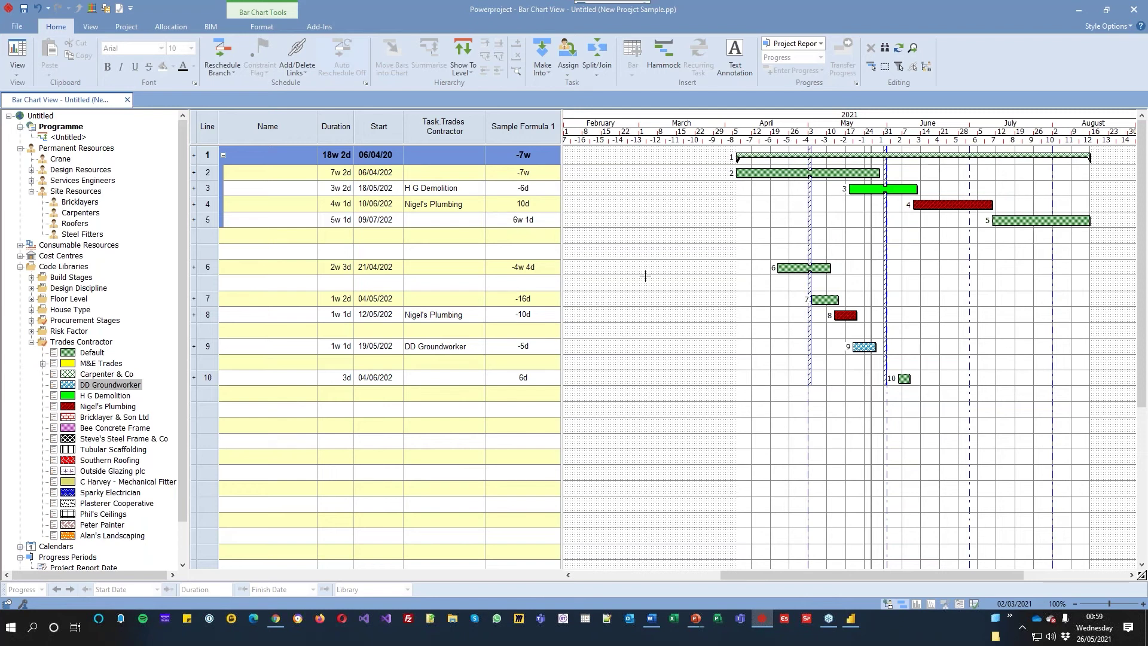
- Reopen the Sample Formula 1 formula, delete the date subtraction and open the list of insertable symbols
click(537, 125)
right_click(536, 126)
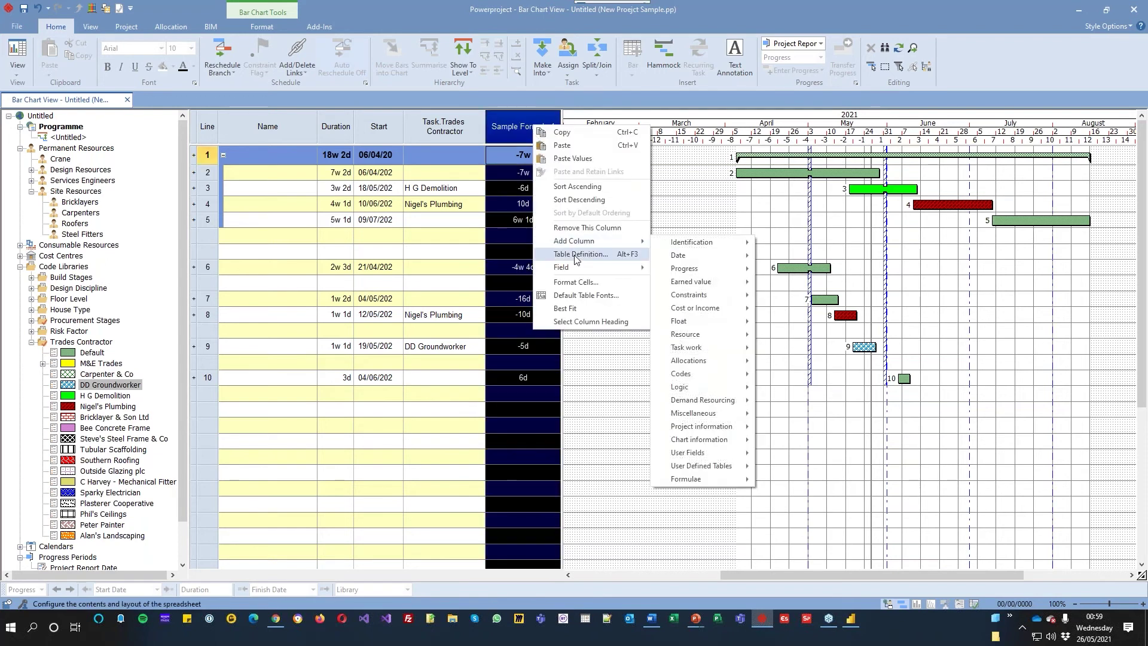
click(576, 259)
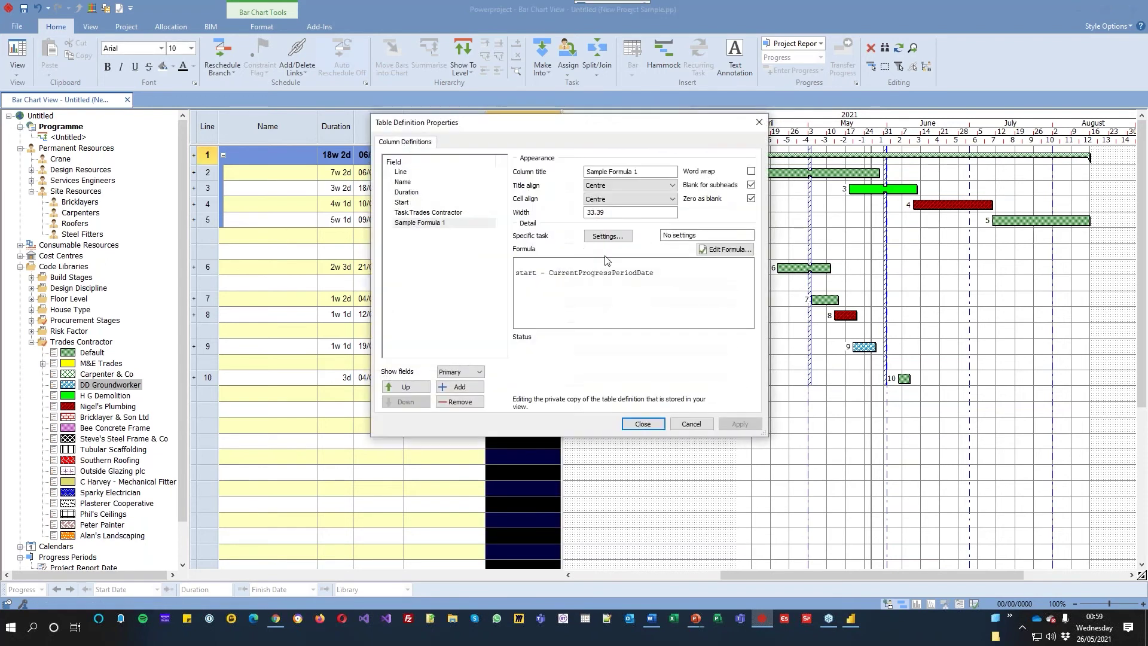
click(670, 273)
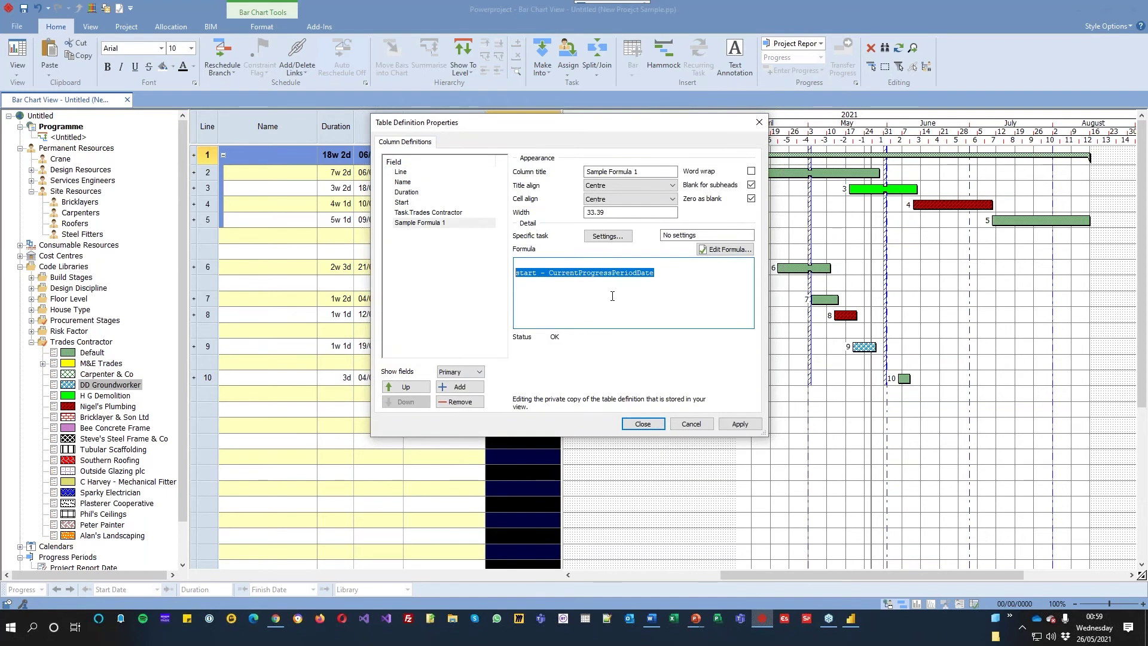
click(725, 249)
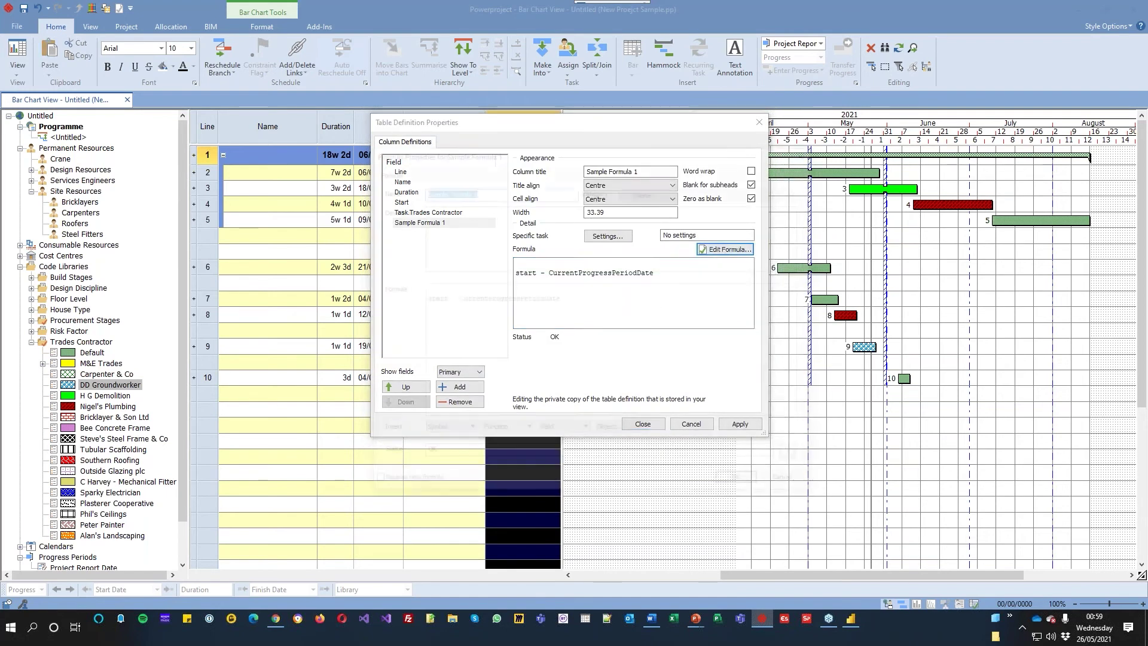
key(Delete)
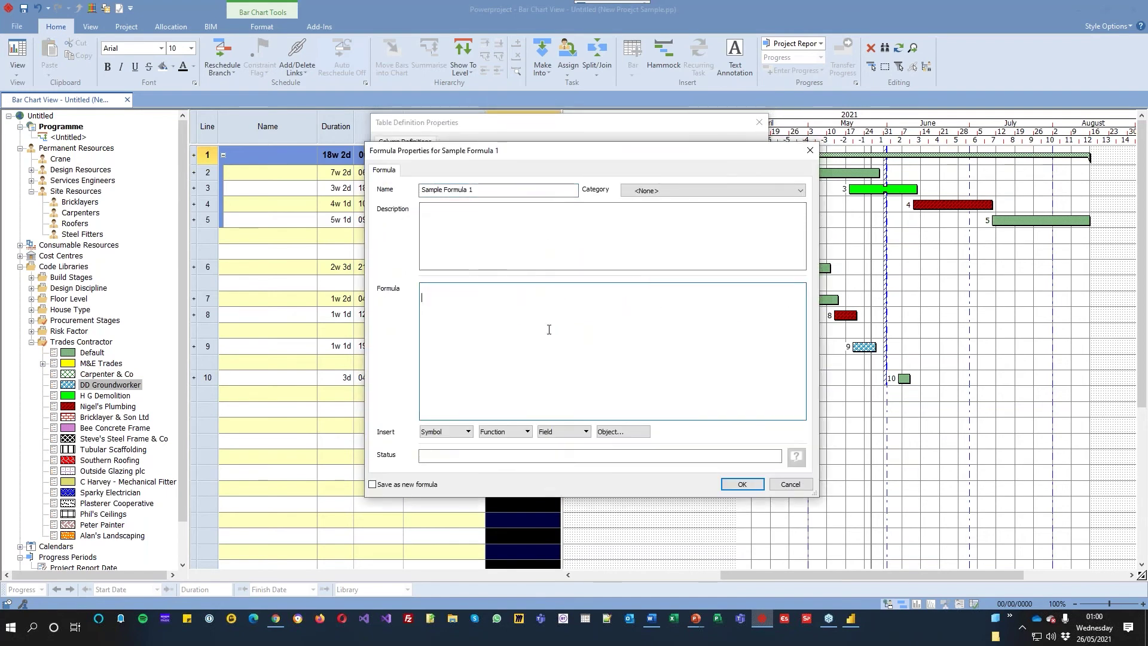
click(461, 431)
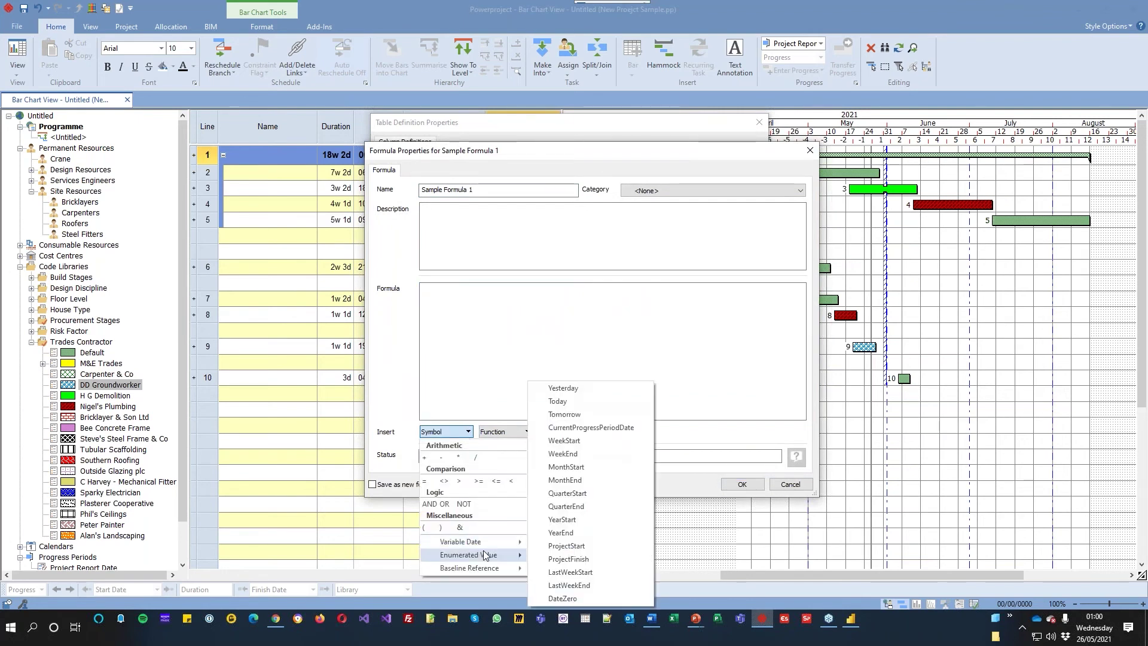
- Review the enumerated value and baseline reference symbols available for the formula, then discard the formula edit
mouse_move(484, 550)
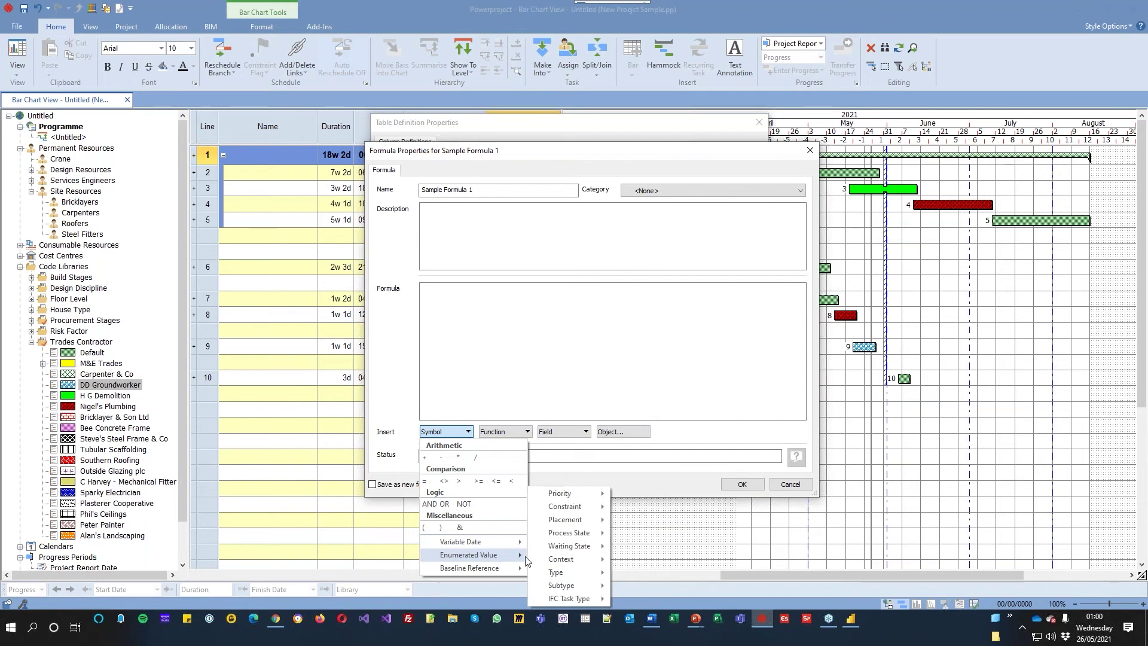
mouse_move(591, 503)
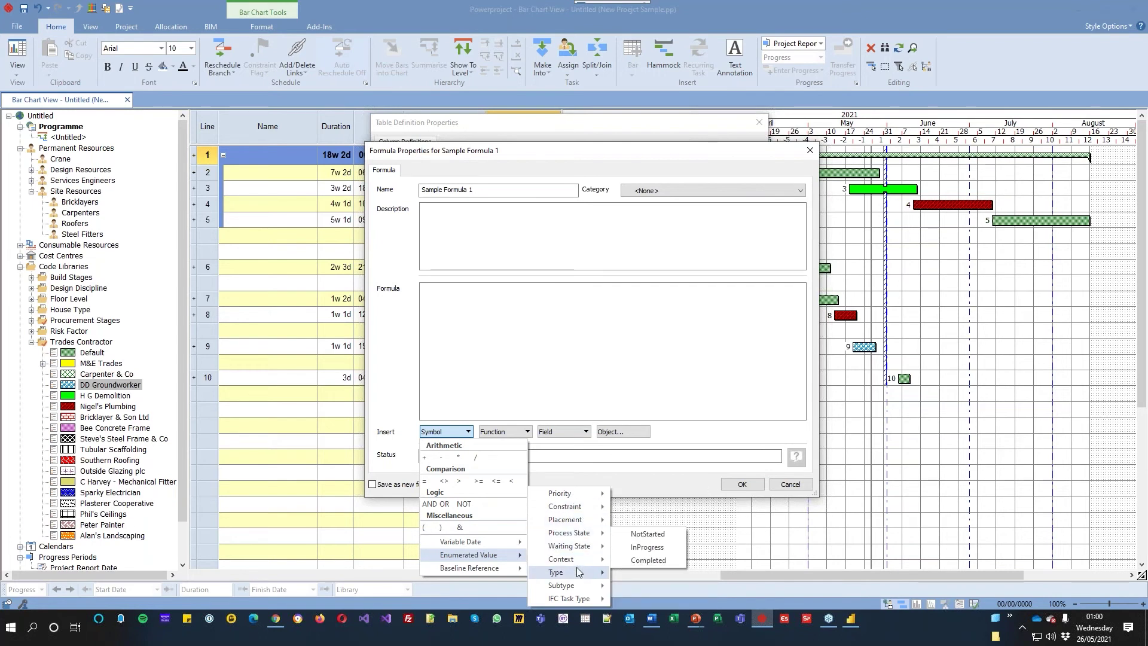
mouse_move(577, 585)
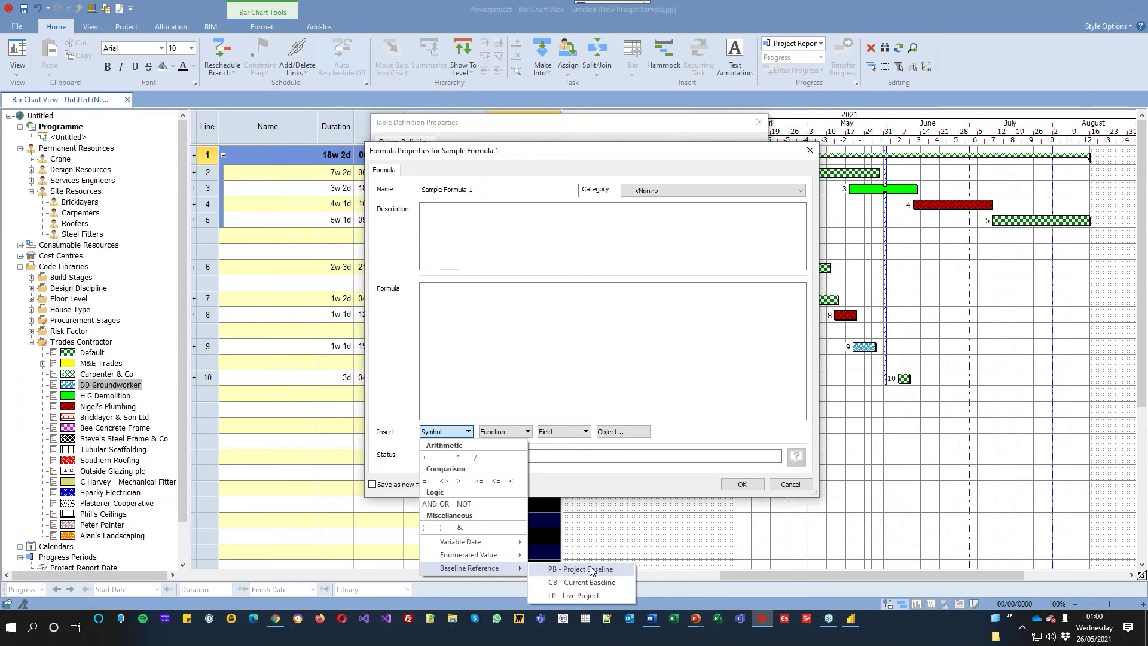
click(790, 484)
click(791, 484)
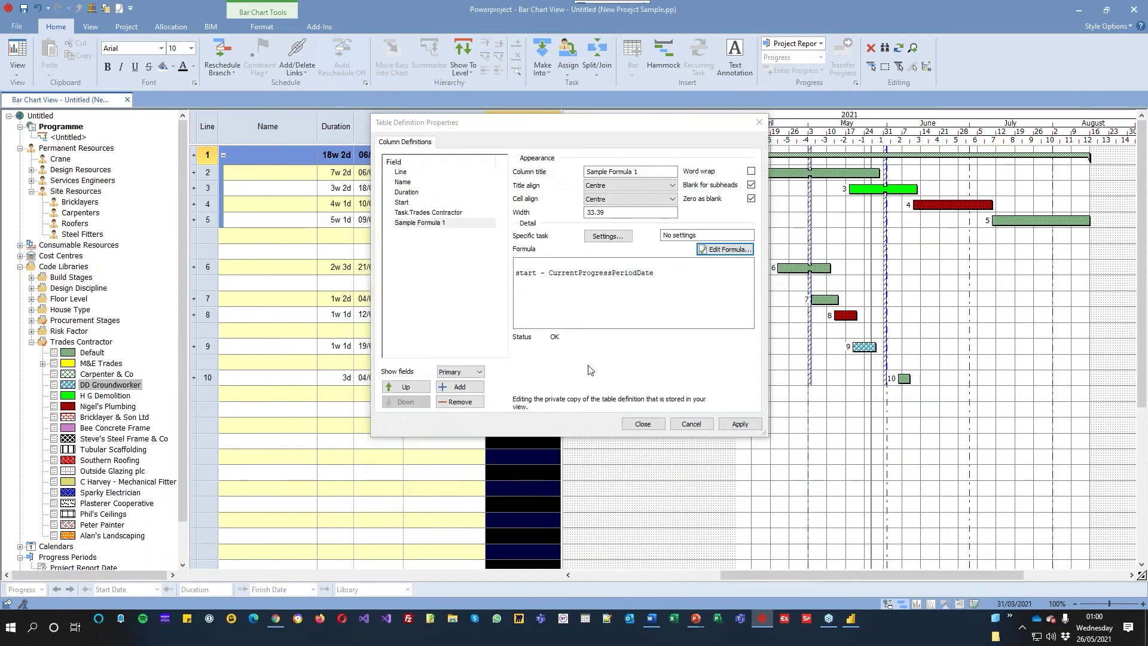
- Check which live and baseline data sources the Duration column offers in the table definition
click(417, 194)
click(615, 250)
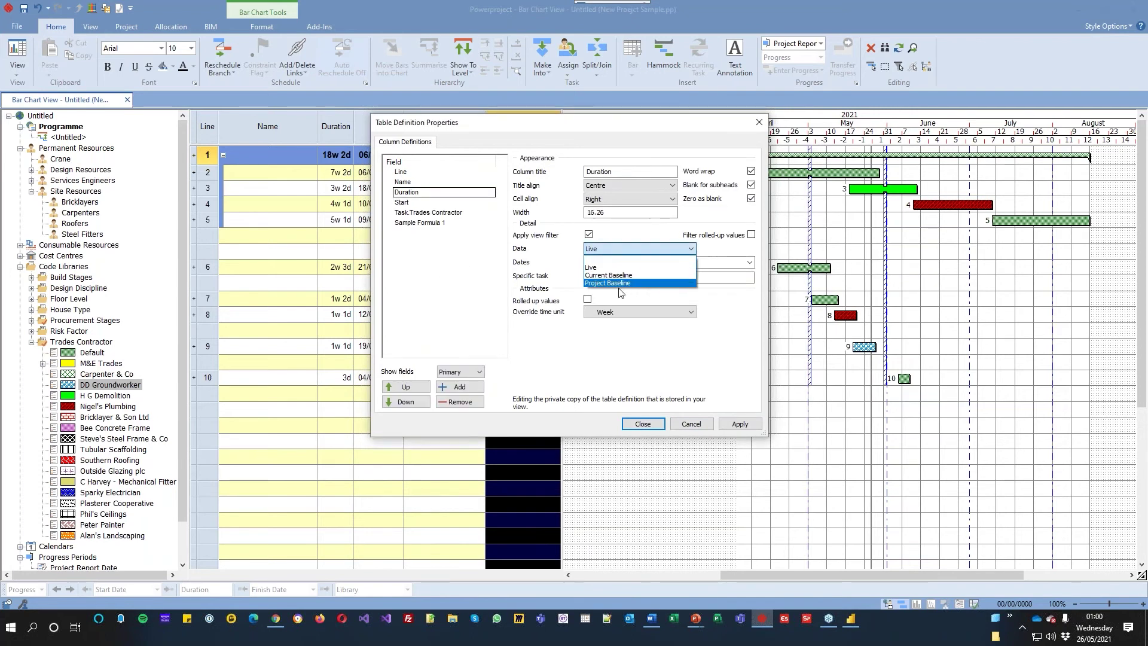
click(702, 376)
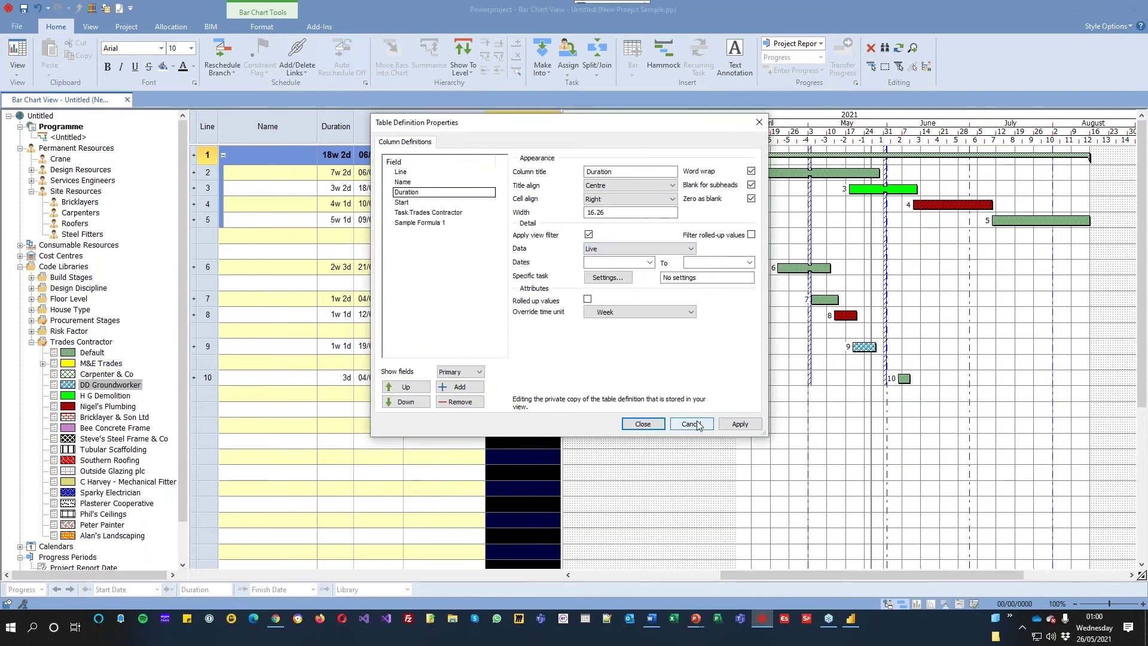
- Review the symbols and the mathematical and text functions available for Sample Formula 1, then close the formula and table definition
click(431, 213)
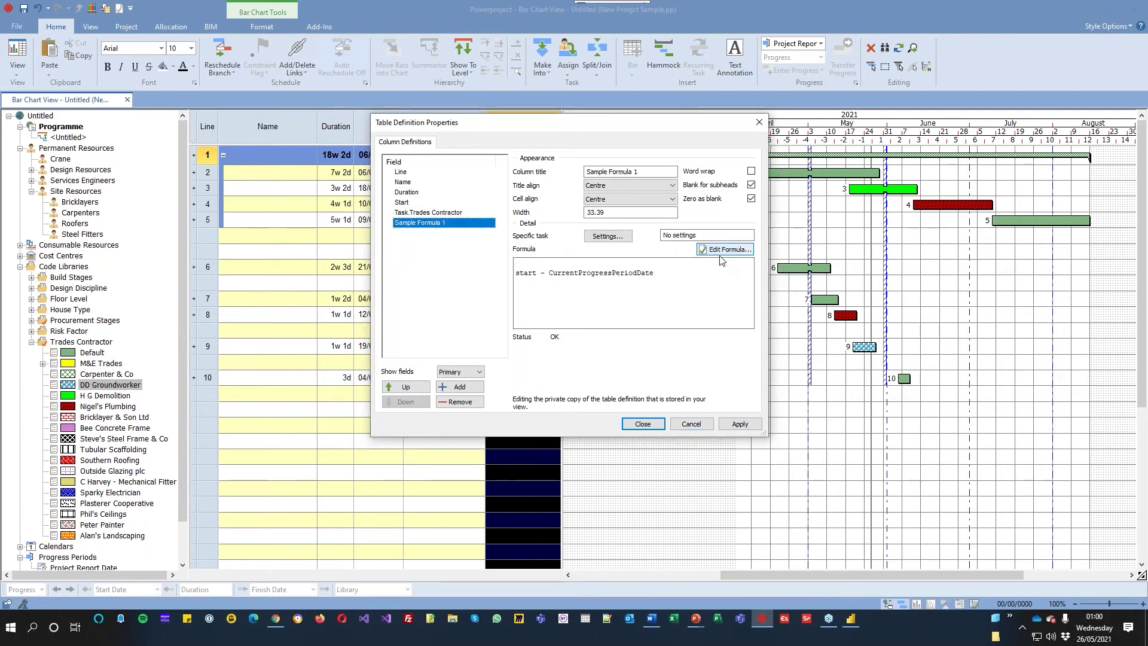
click(726, 249)
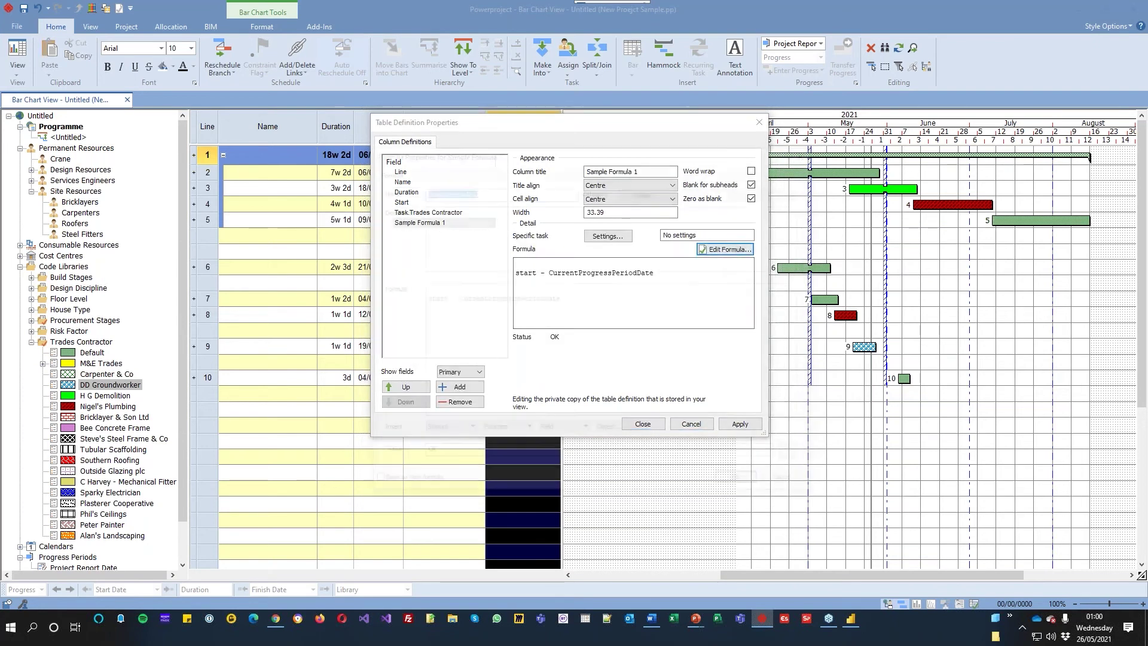
click(461, 432)
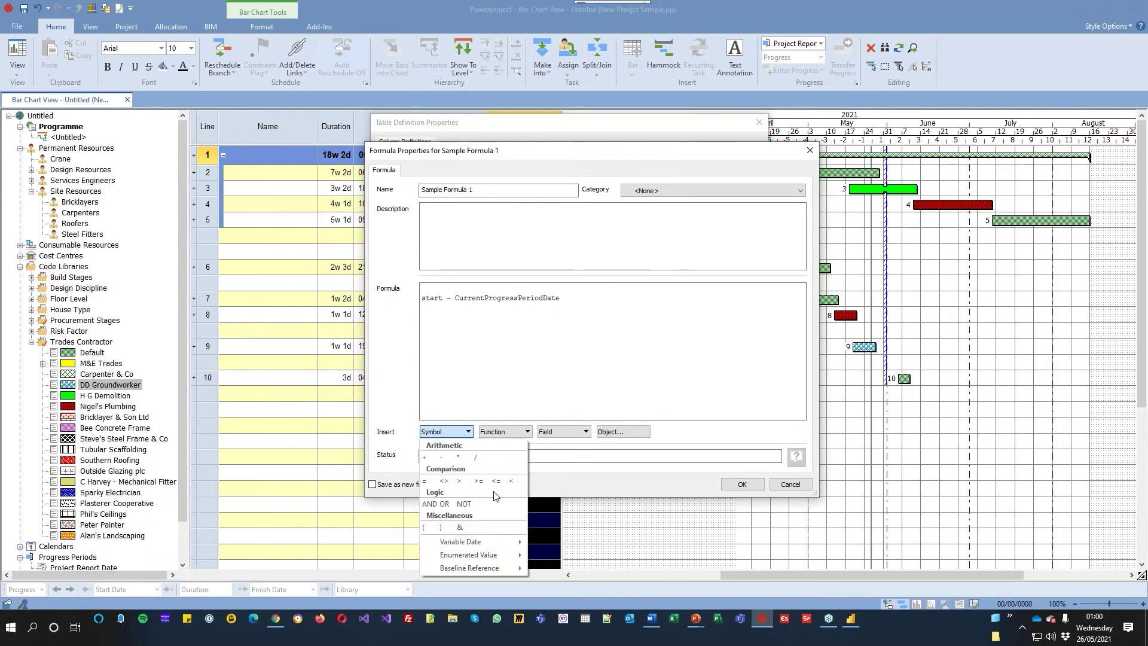
click(514, 439)
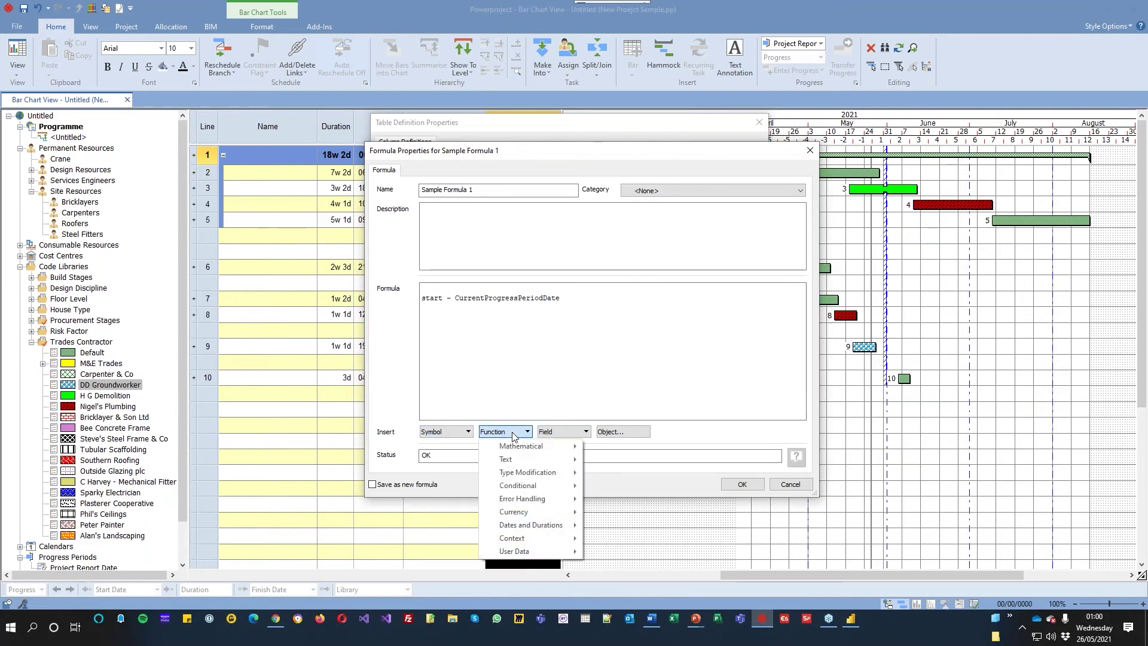
mouse_move(518, 448)
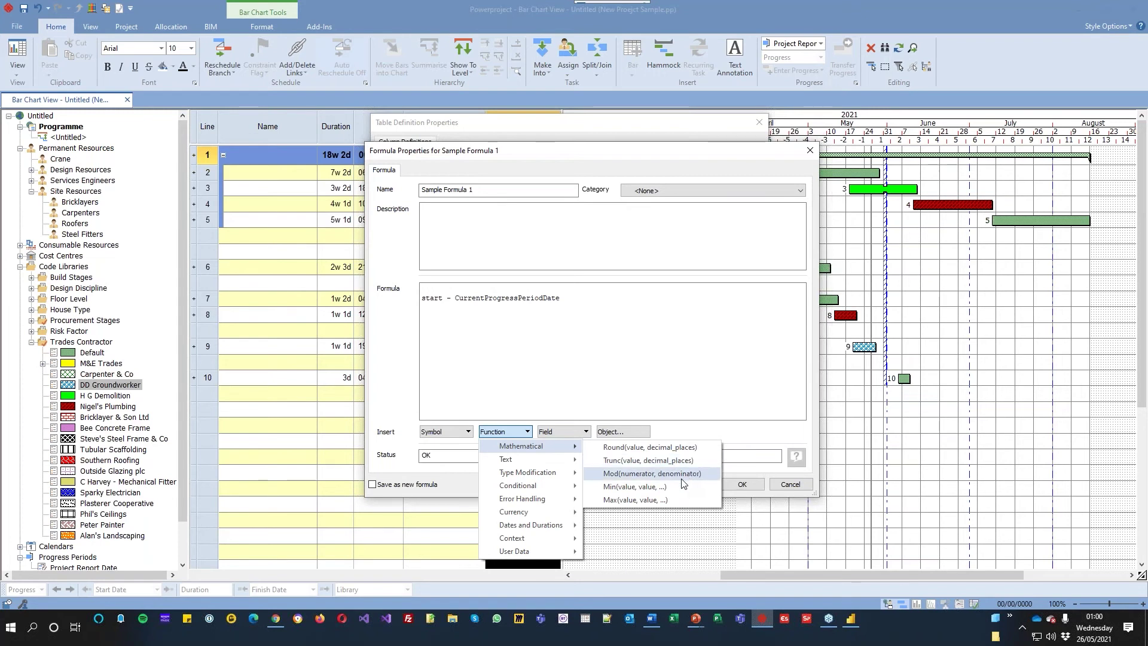
mouse_move(546, 461)
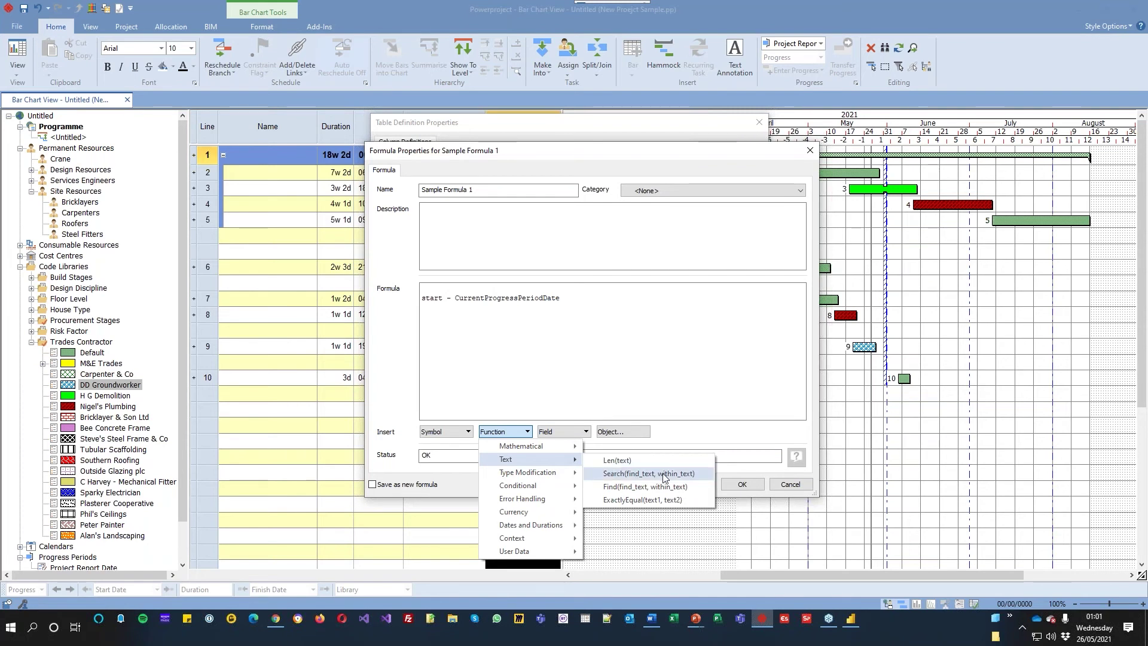
click(790, 484)
click(643, 424)
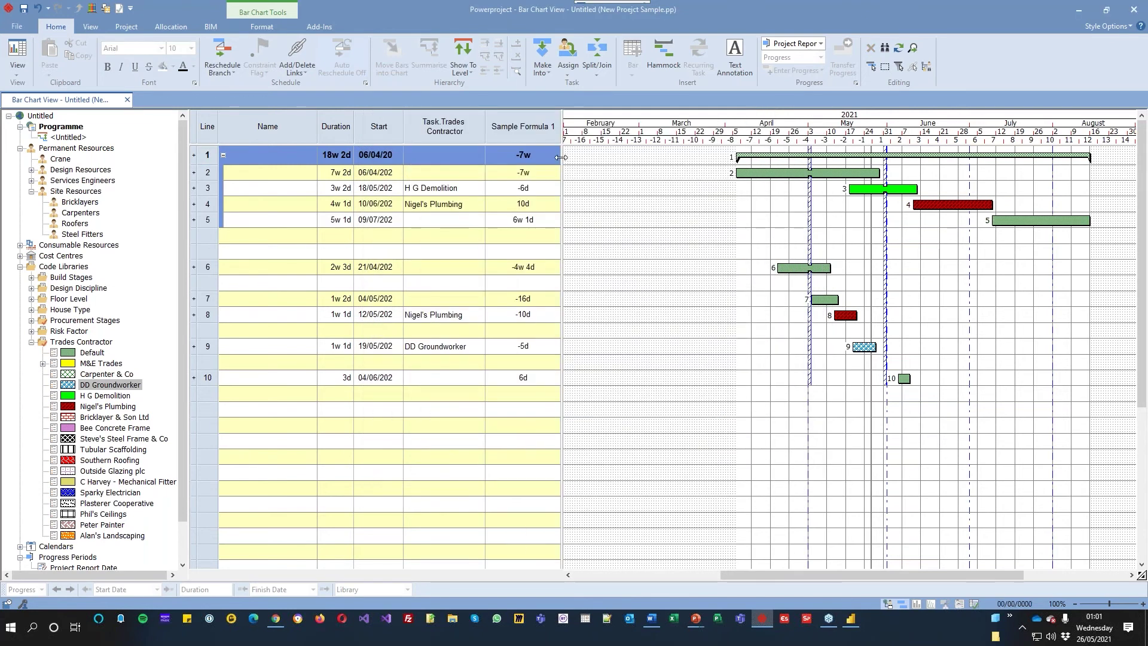
- Widen the table area and add the Notes identification column after Sample Formula 1
drag(579, 157, 688, 158)
right_click(602, 129)
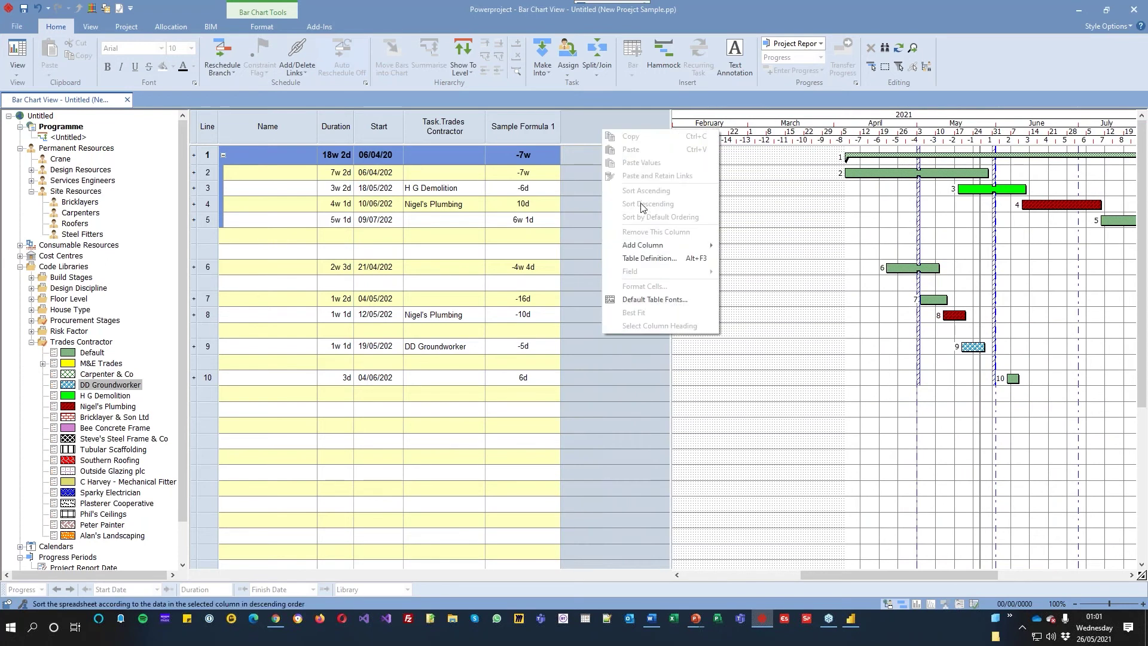
mouse_move(711, 241)
mouse_move(760, 246)
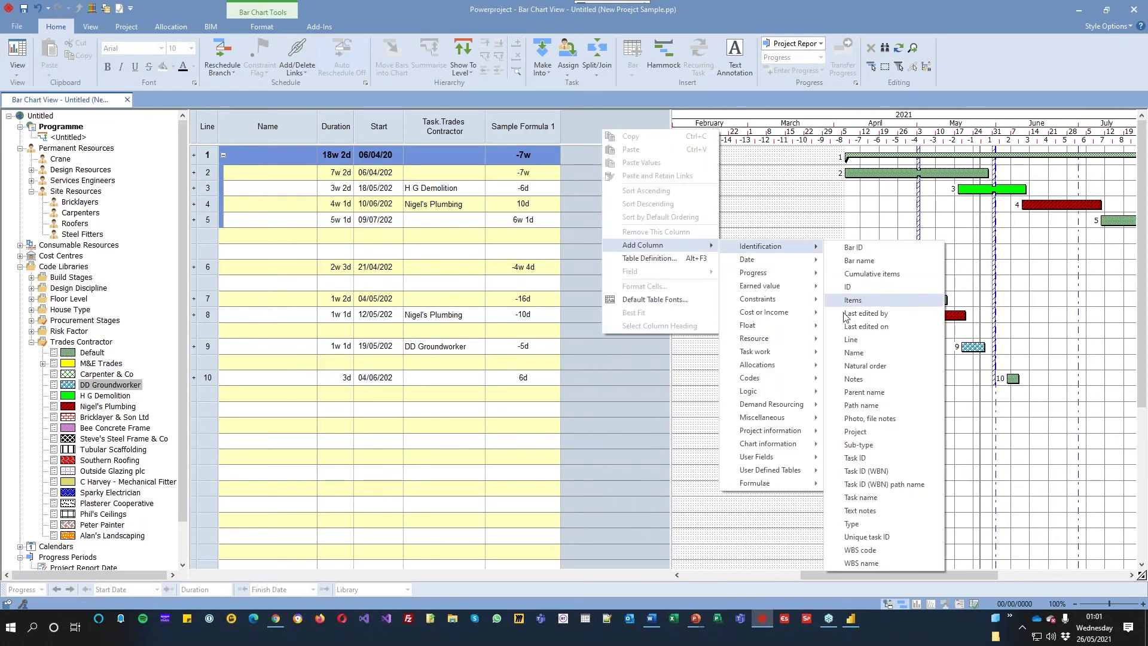
click(861, 380)
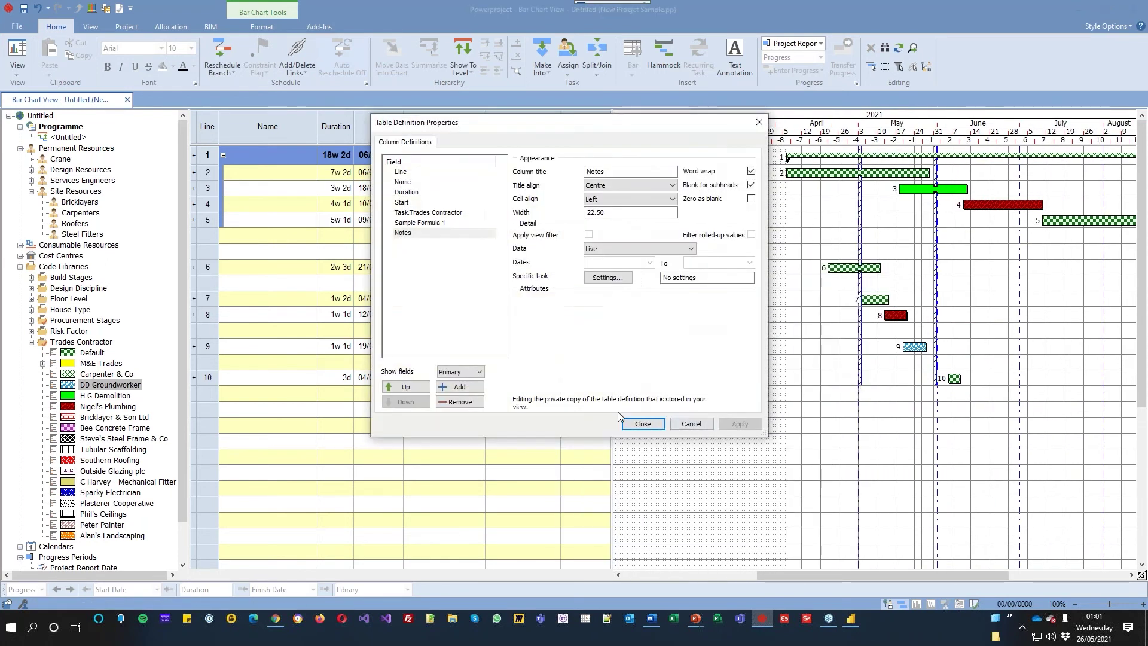
click(643, 424)
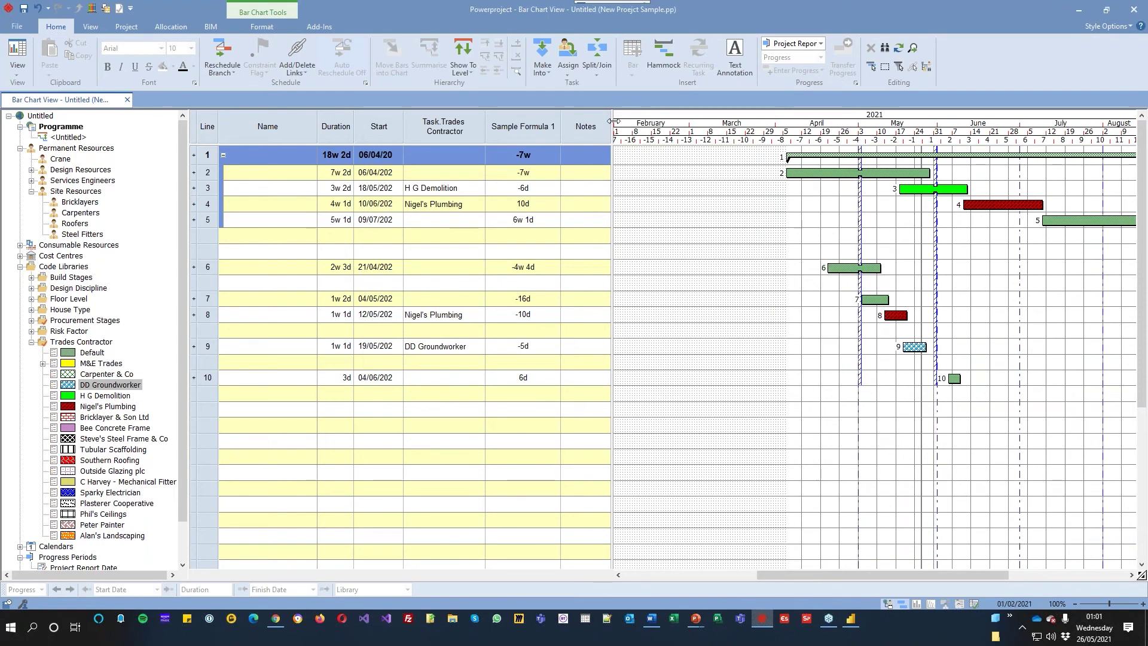
- Extend the table area further over the chart and widen the Notes column
drag(614, 123, 751, 131)
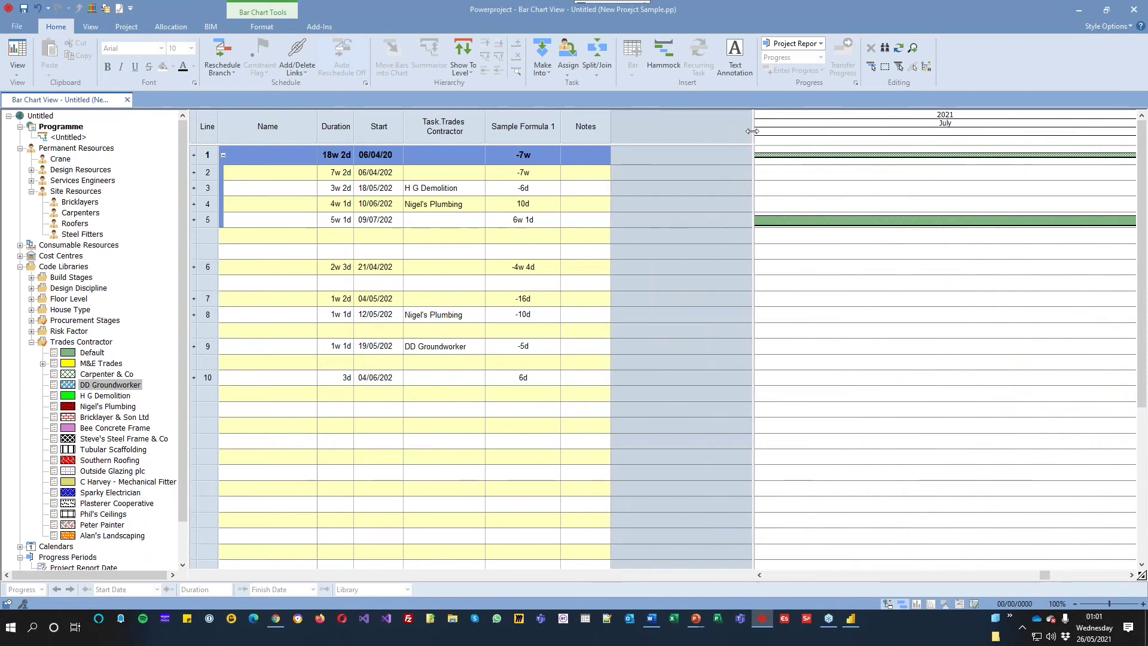
click(585, 126)
drag(611, 131, 686, 132)
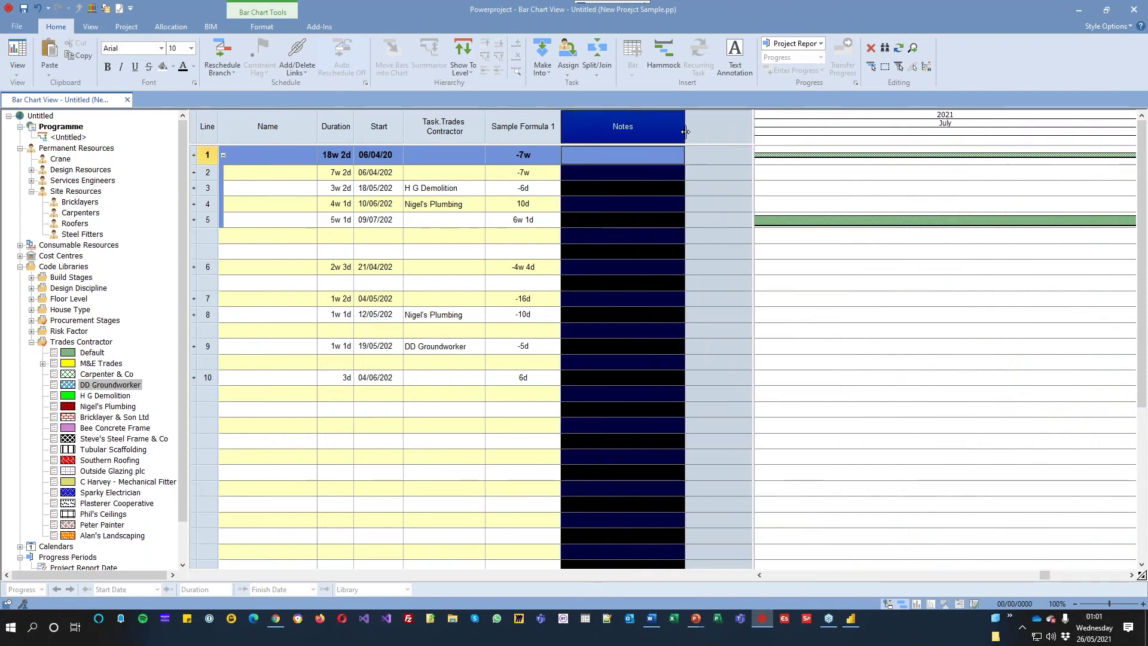
- Enter the note "Happy" for line 3 and "Sad" for line 5 in the Notes column
click(643, 186)
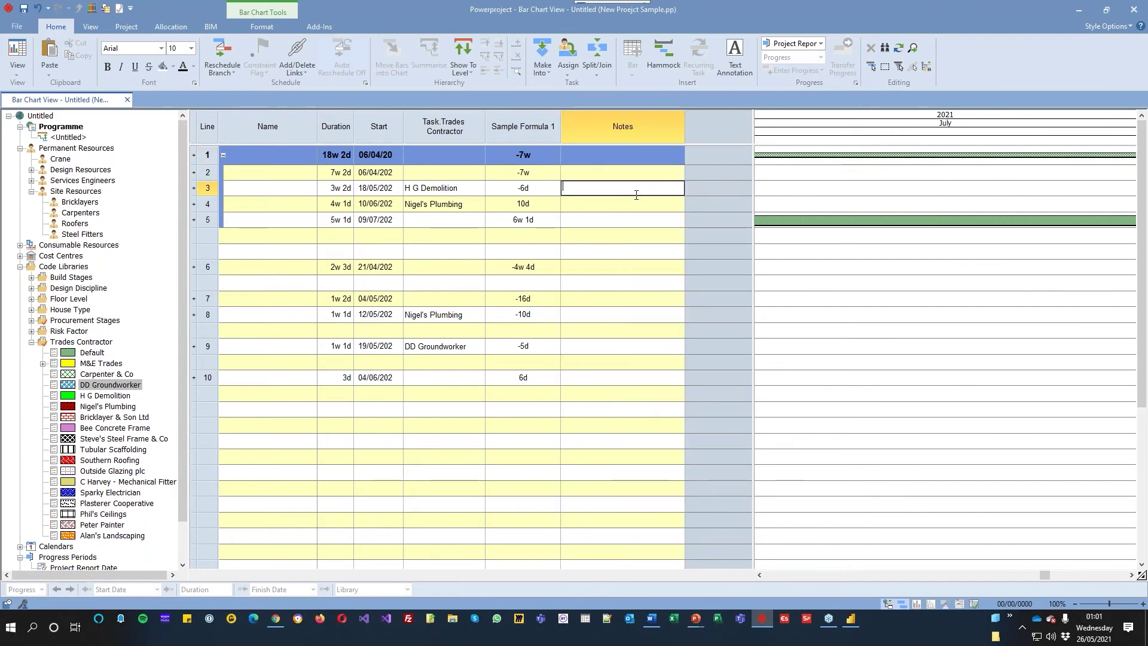
text(Happ)
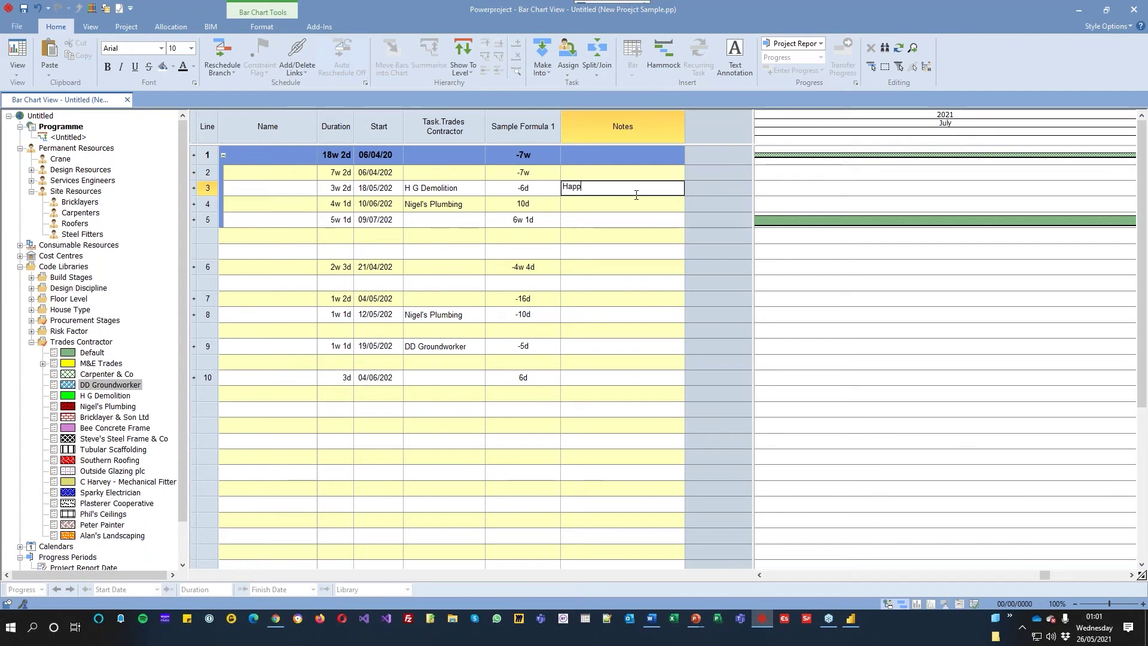
key(Down)
key(Down)
text(Sad)
key(Down)
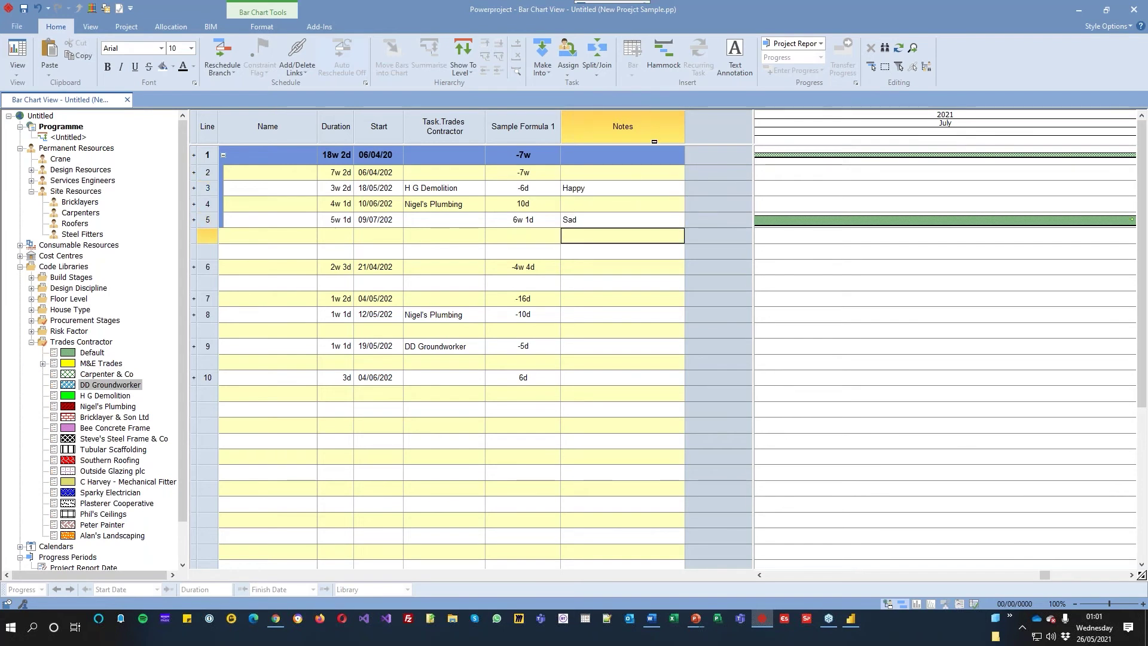
- Replace the Sample Formula 1 column's existing formula with the text function Find(find_text, within_text)
right_click(532, 127)
mouse_move(622, 260)
click(727, 285)
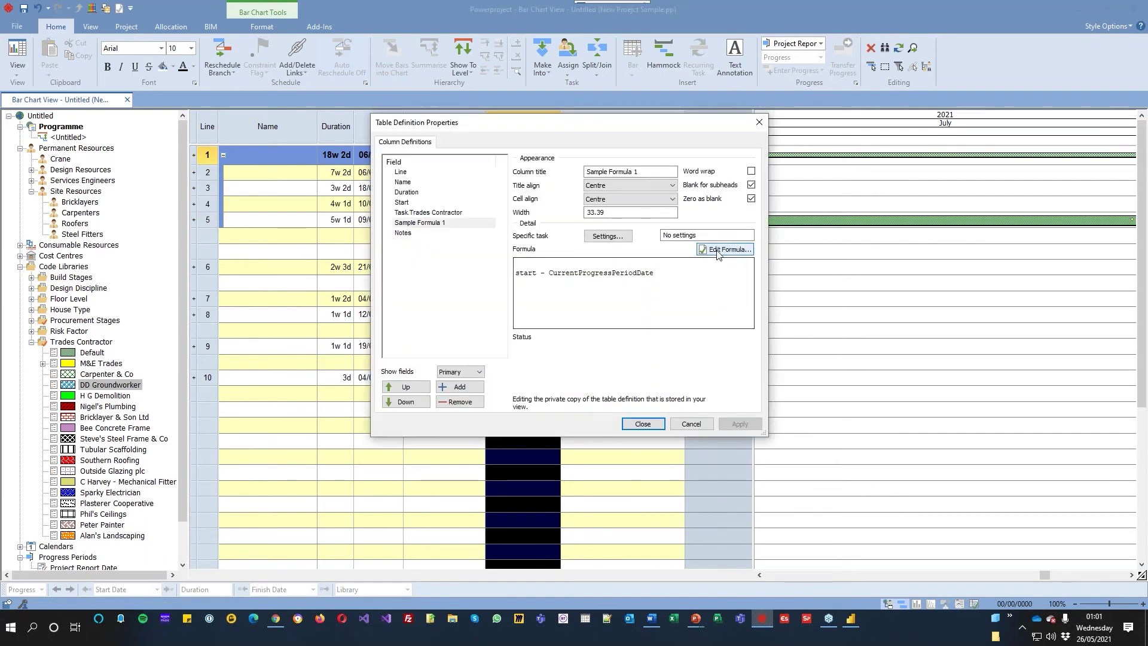
click(719, 250)
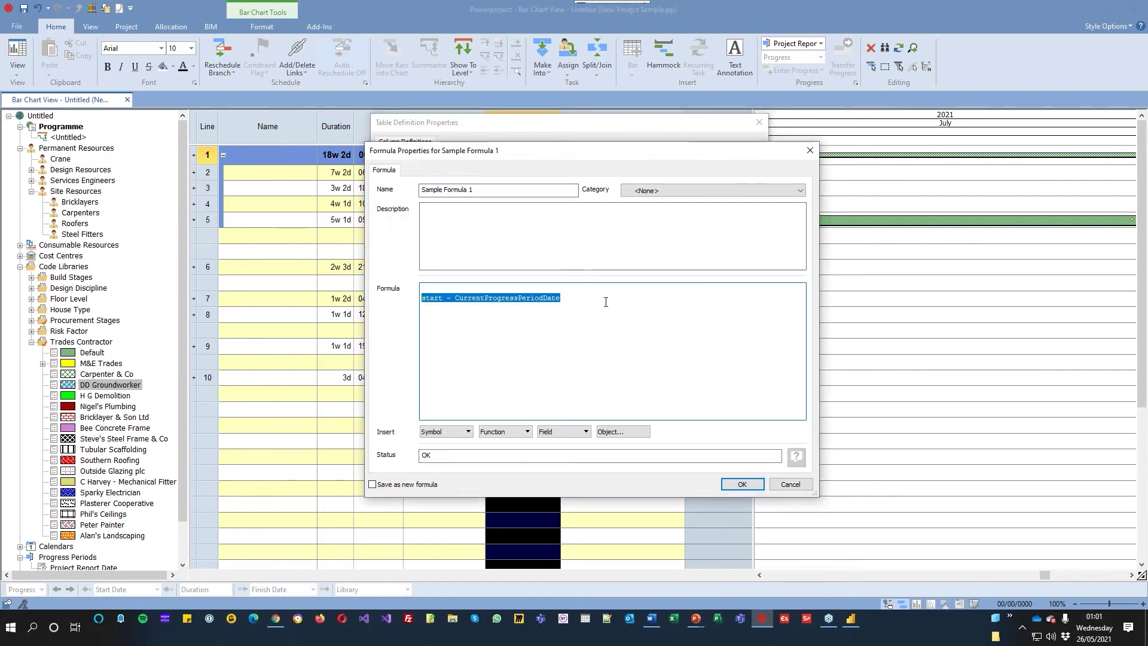
key(Delete)
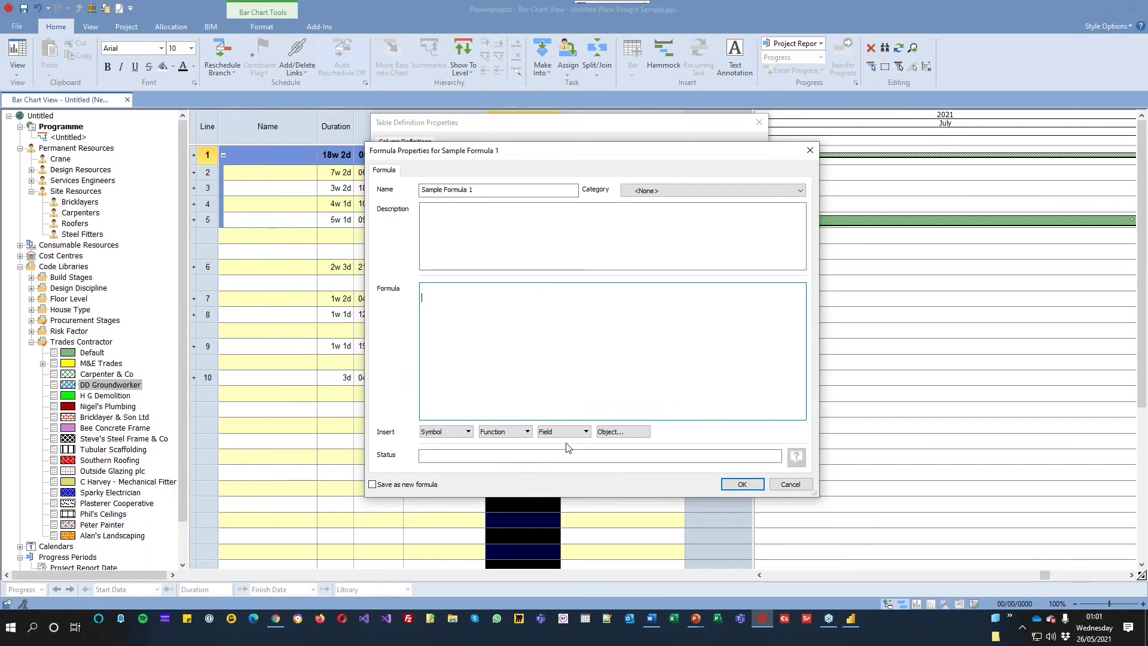
click(518, 432)
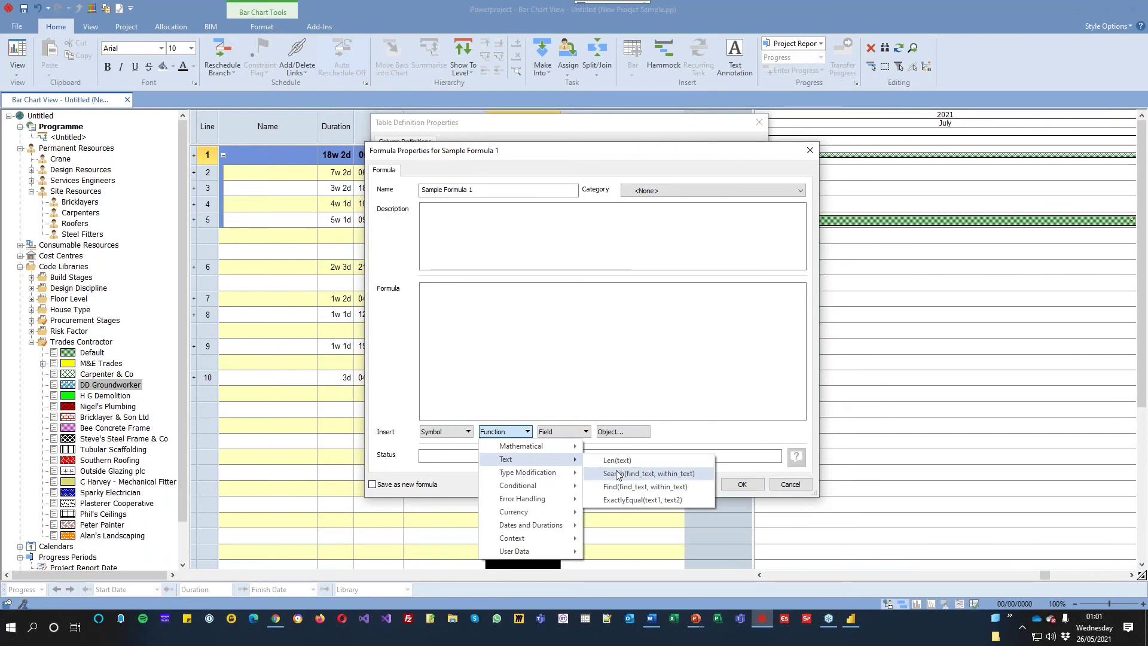
click(618, 486)
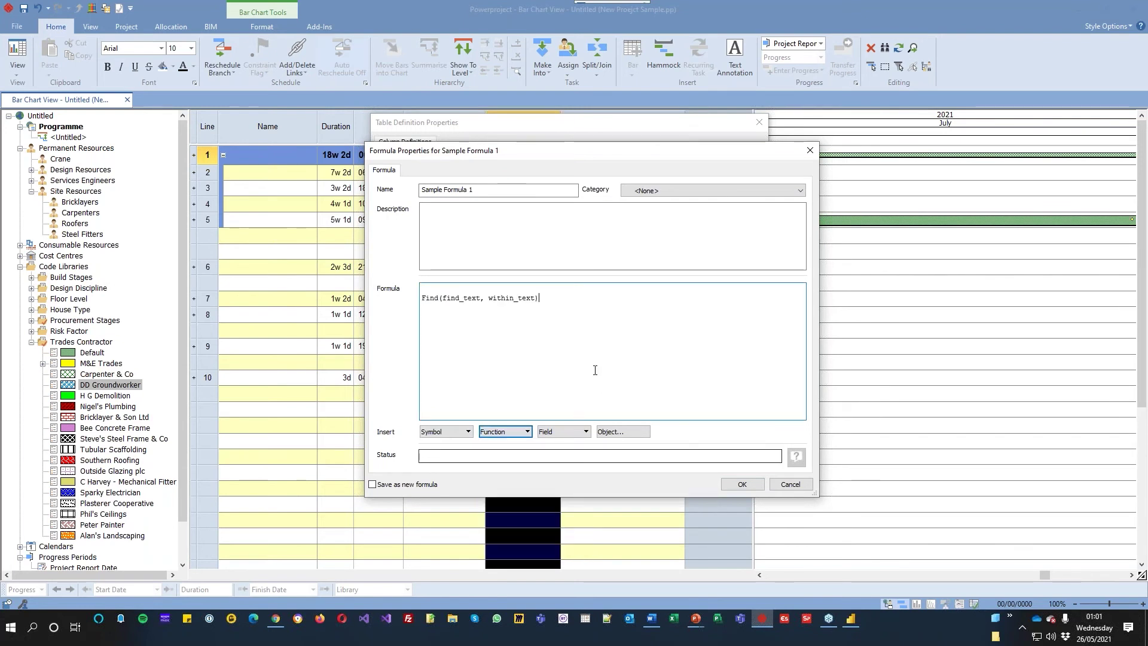
- Replace the find_text argument of the Find function with "Happy" in quotation marks
drag(443, 298, 478, 298)
text(")
text(Happy")
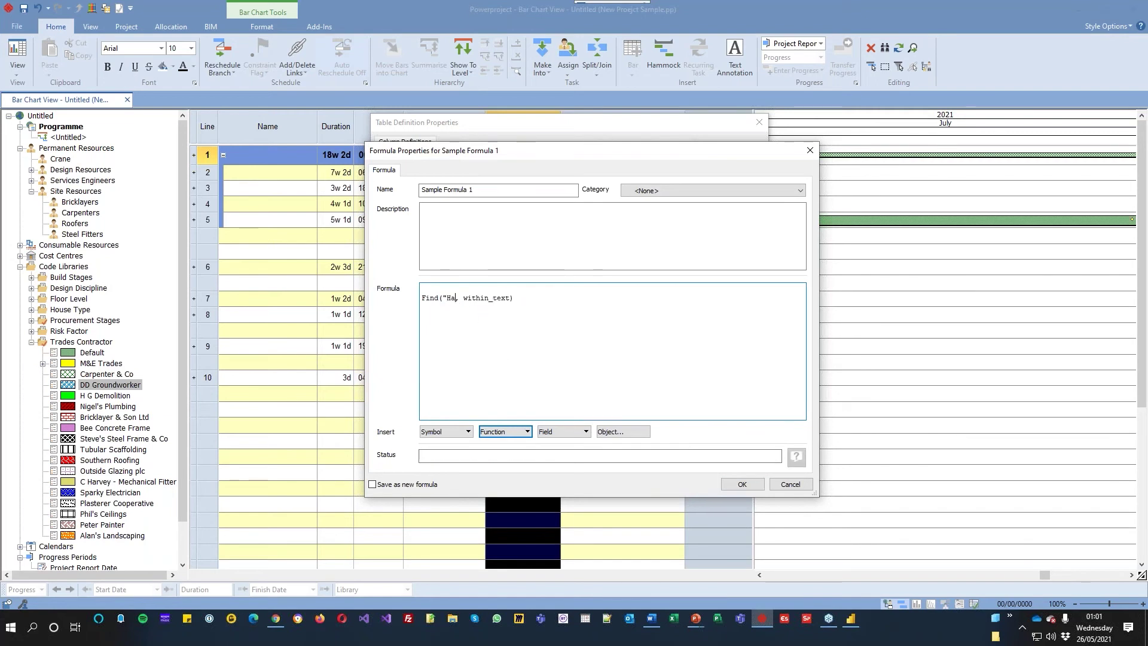
- Replace the within_text argument with the Notes field, using the default object and project/baseline, and accept the formula
drag(481, 297, 512, 297)
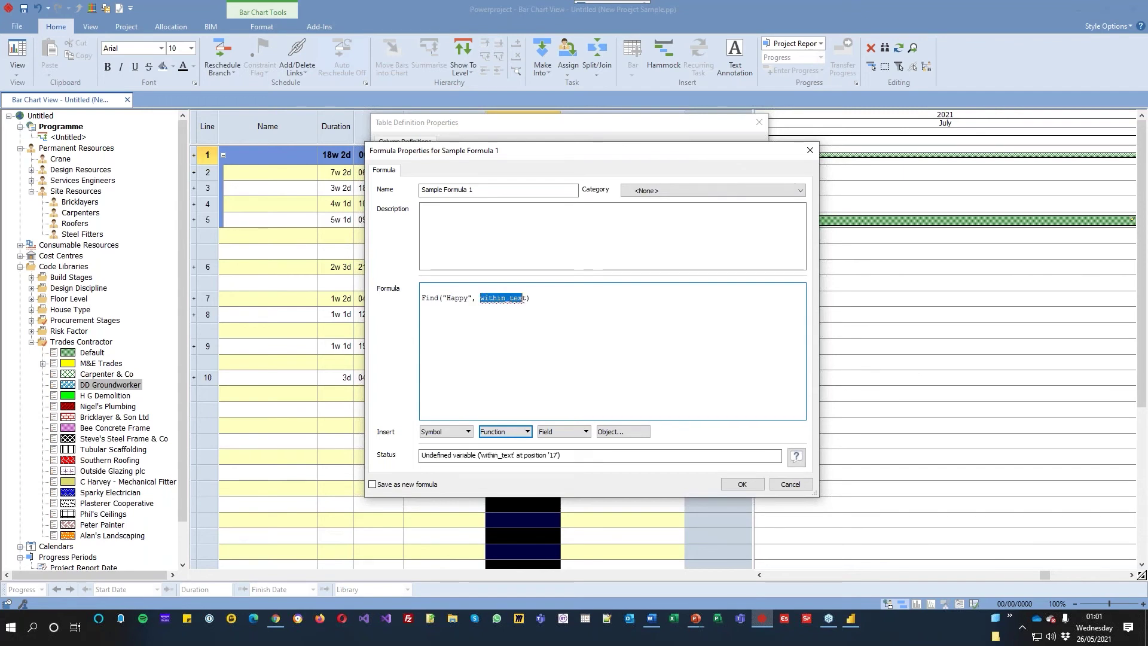
key(BackSpace)
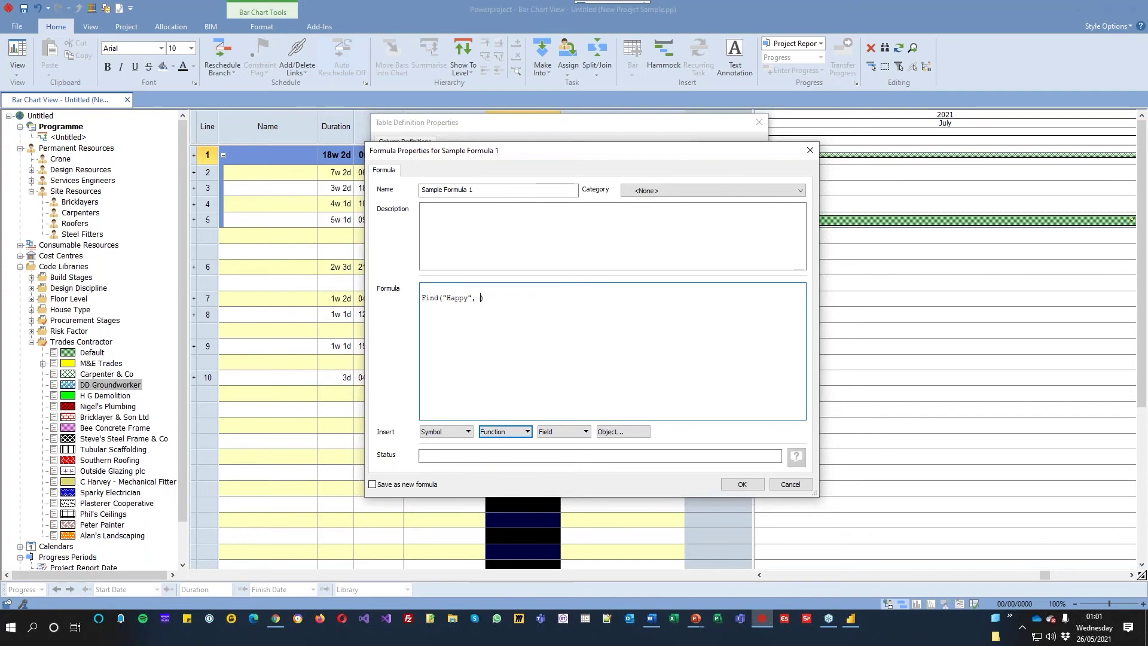
click(565, 431)
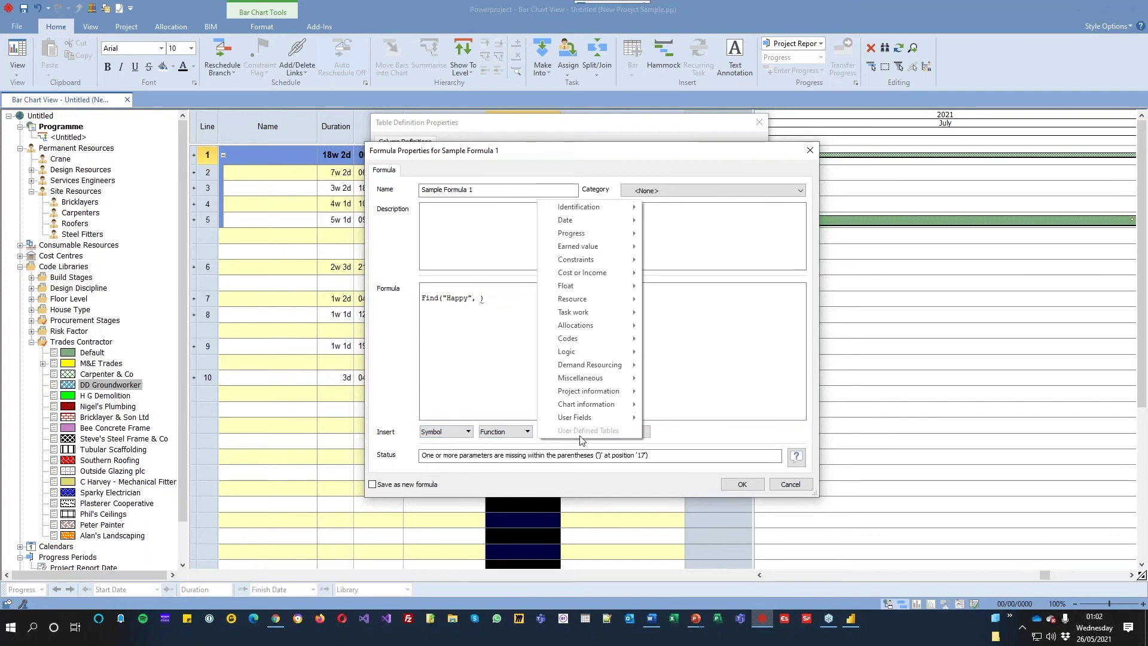
mouse_move(590, 207)
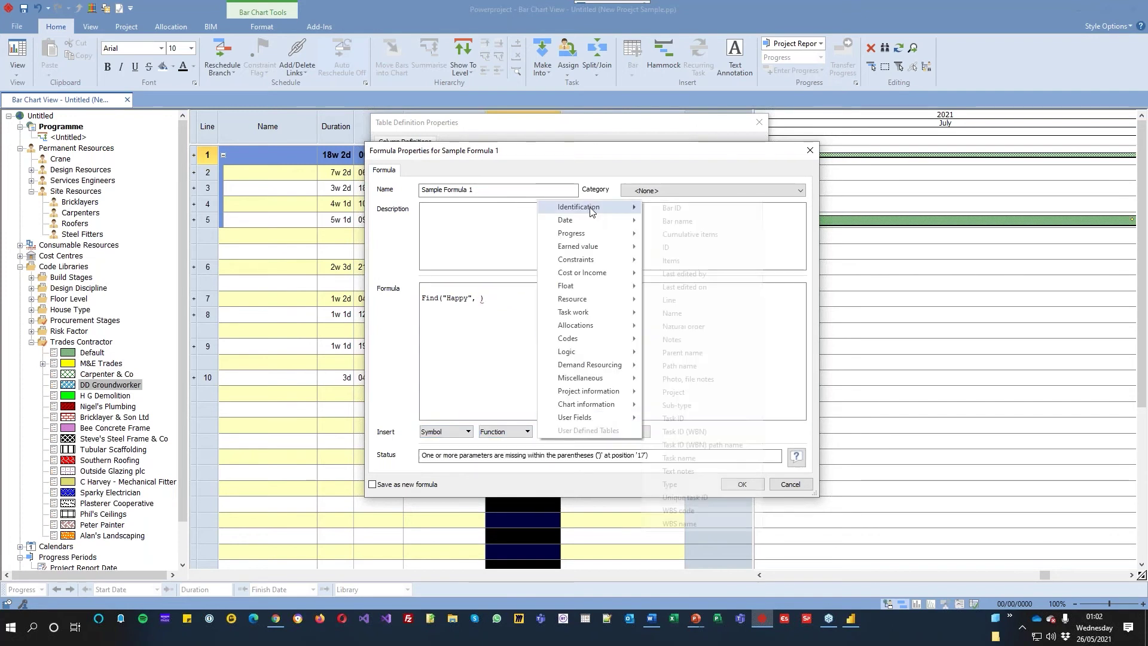
click(683, 347)
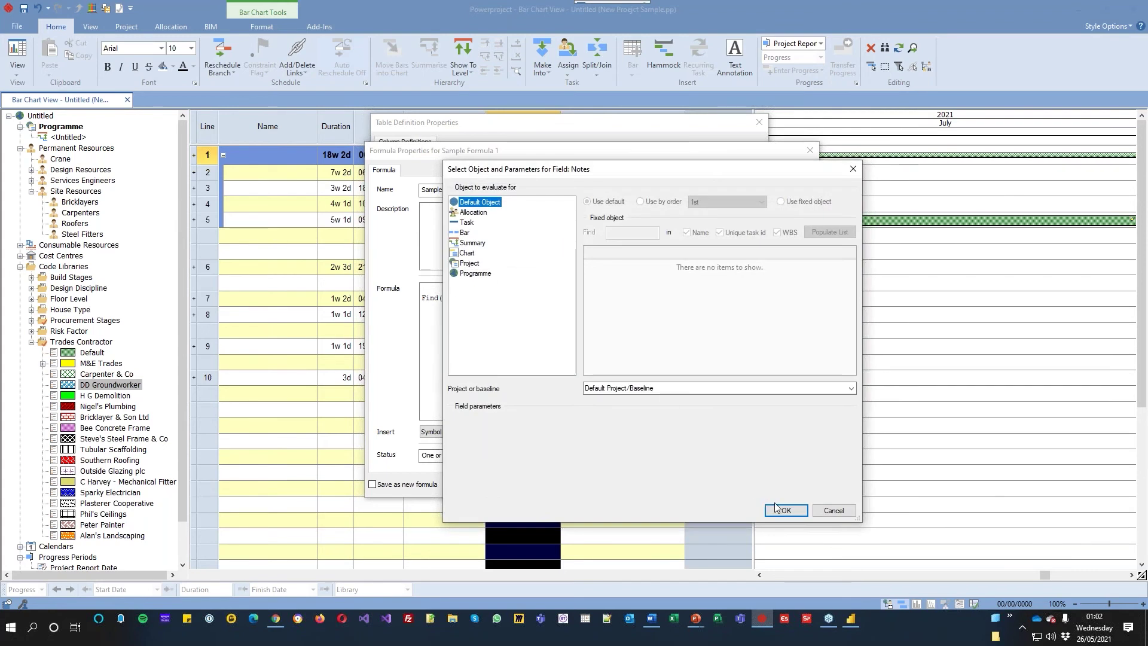
click(785, 511)
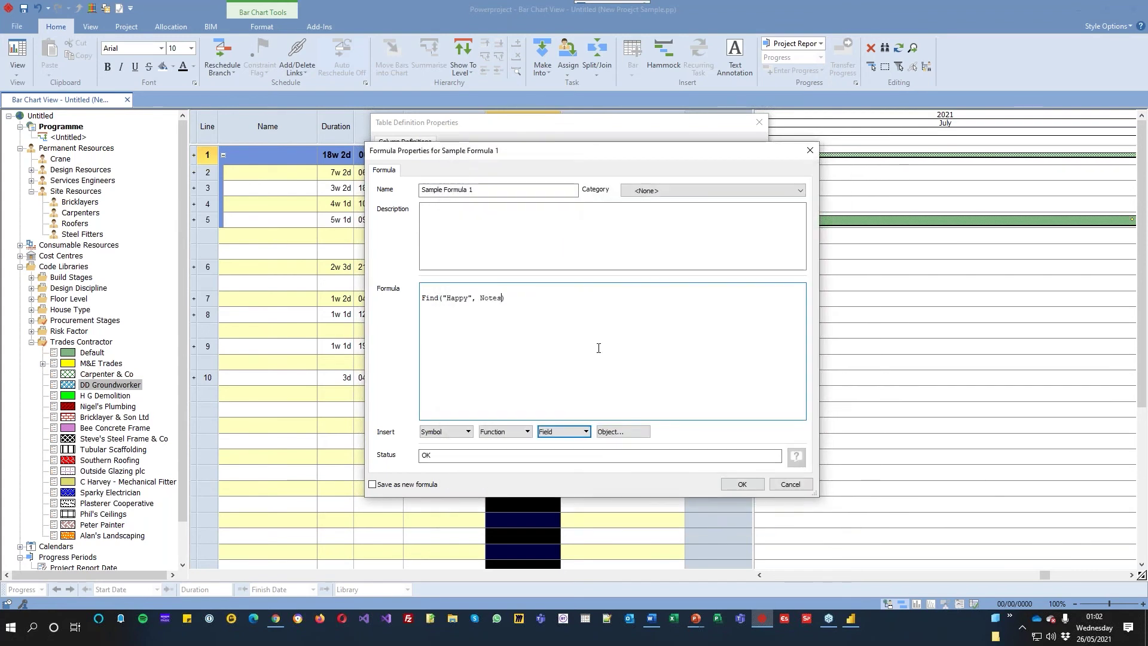
click(747, 484)
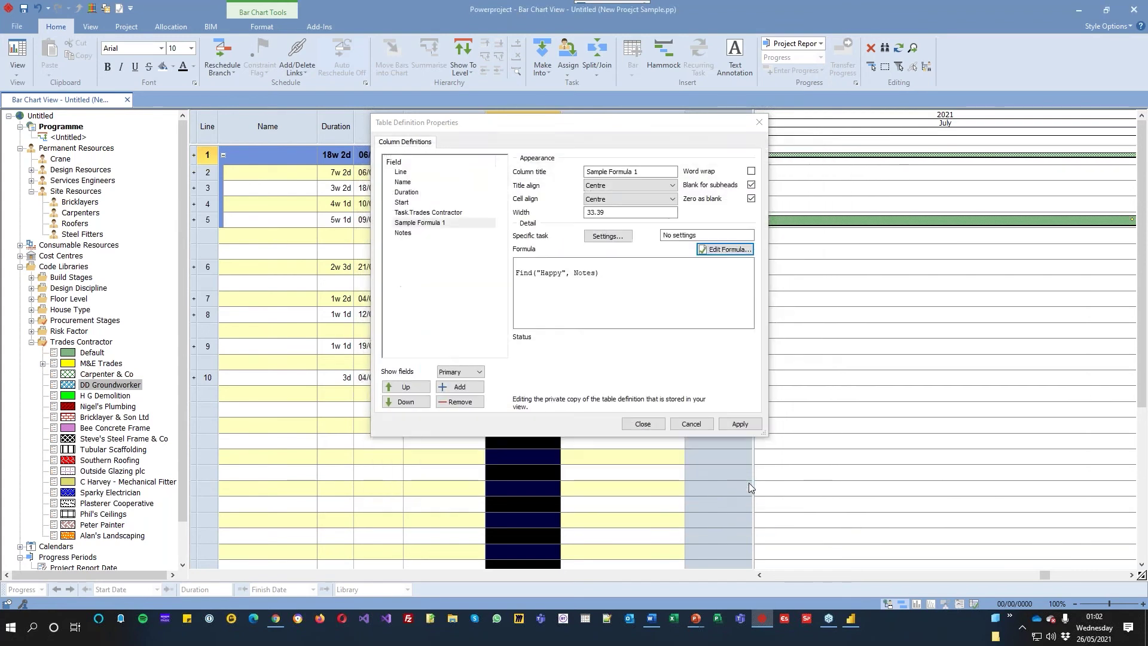
- Close the table definition and change line 3's note to "This is a Happy Task"
click(643, 423)
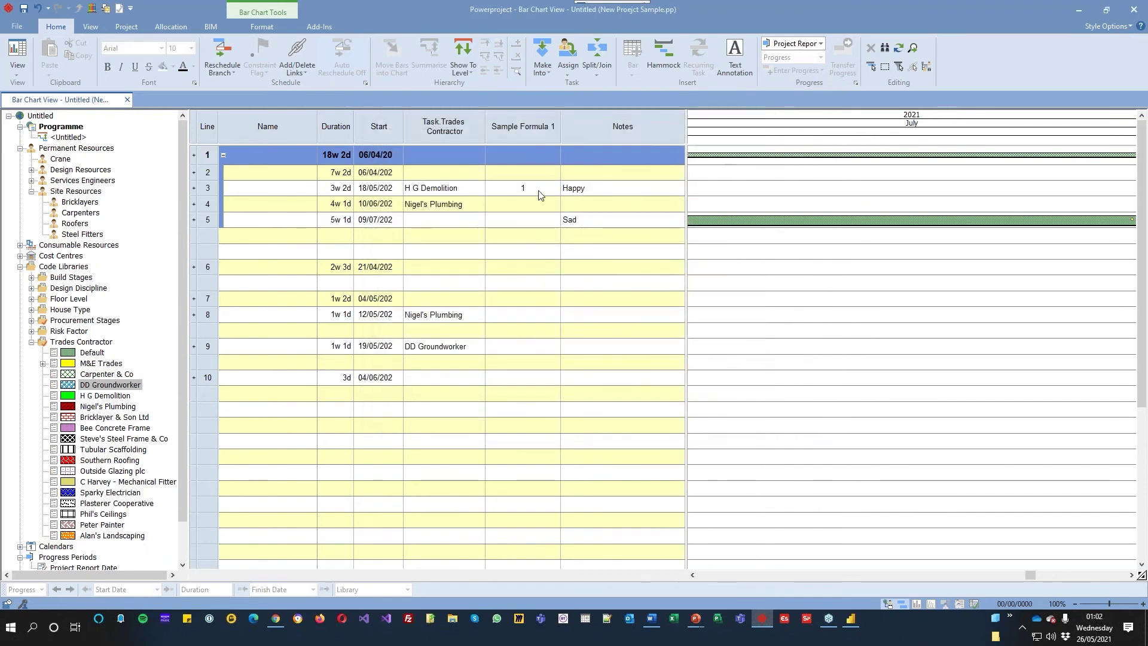
double_click(625, 193)
click(563, 186)
text(This is a)
click(617, 187)
key(Return)
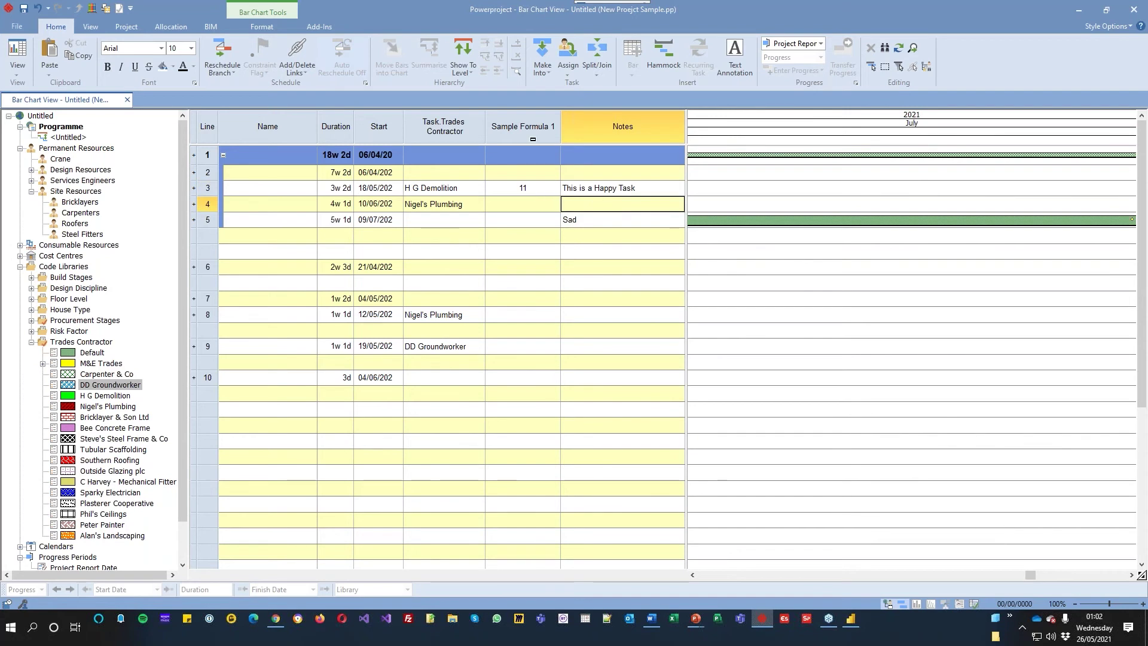
- Replace the Find function with Search in the Sample Formula 1 column's formula and apply it to the table
right_click(541, 126)
click(740, 281)
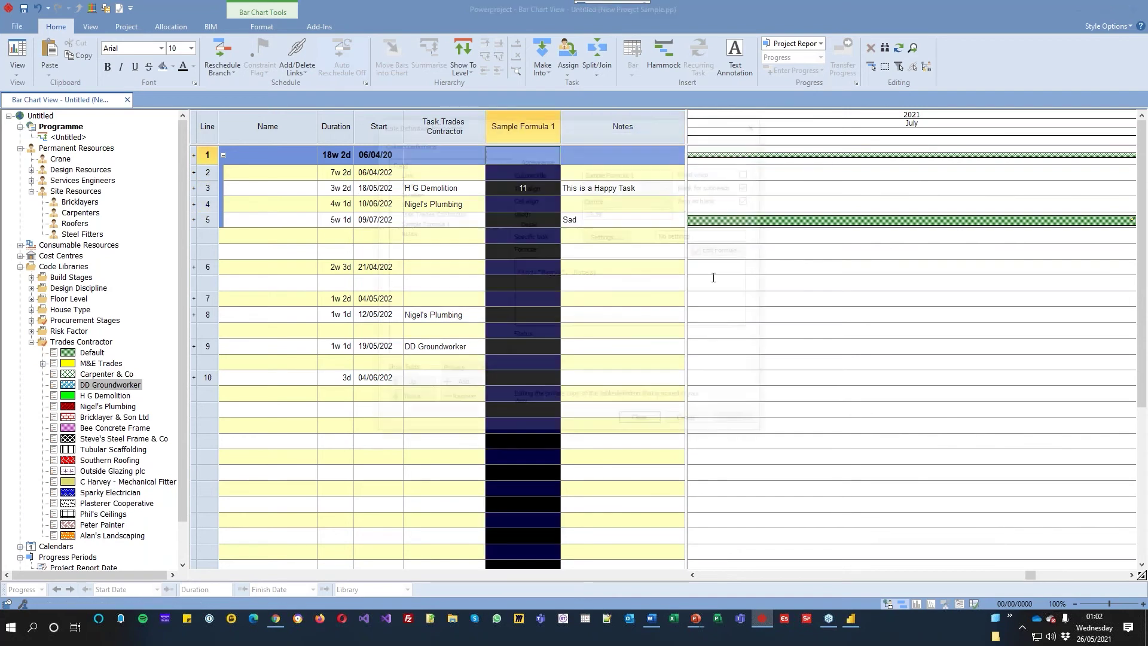
double_click(534, 275)
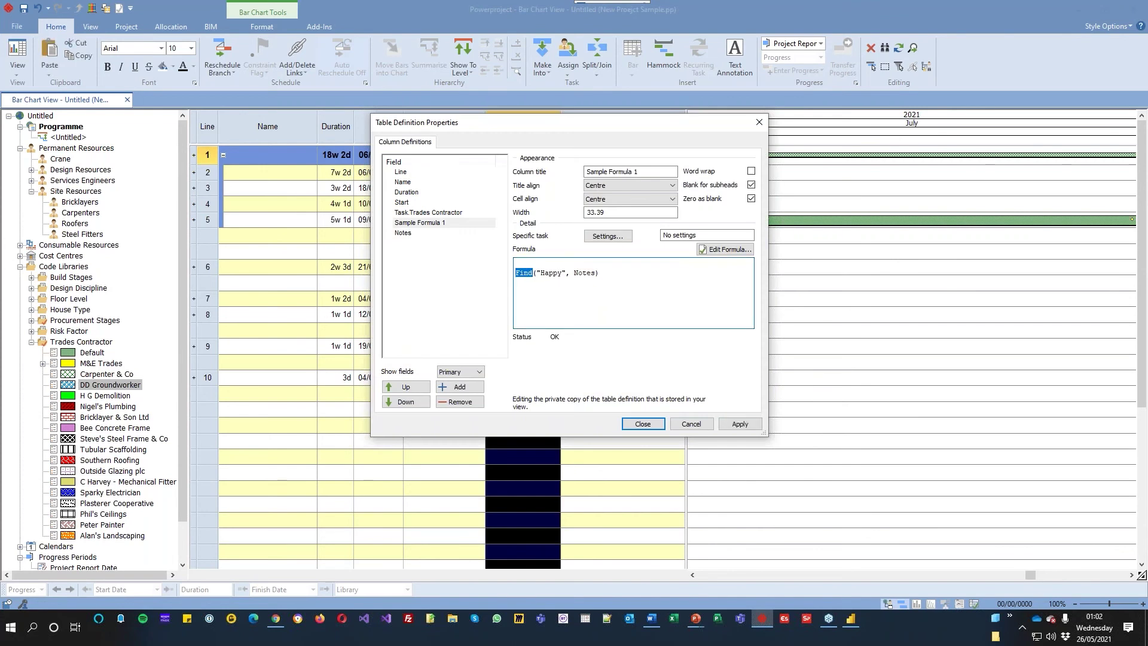
click(725, 250)
double_click(430, 298)
text(Search)
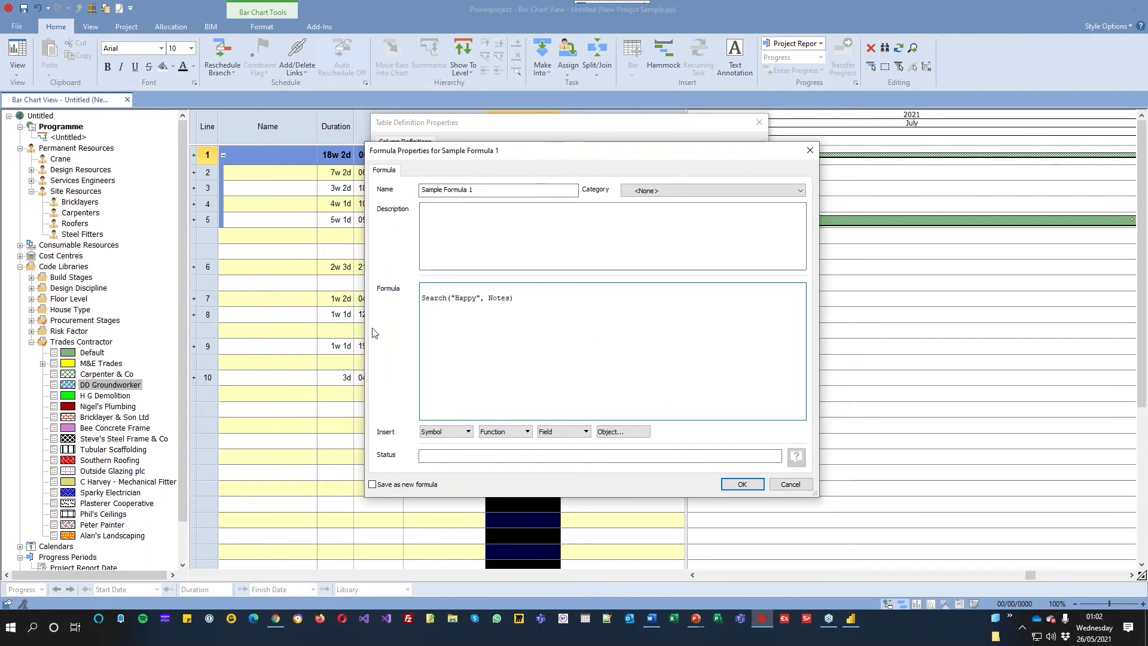
click(742, 484)
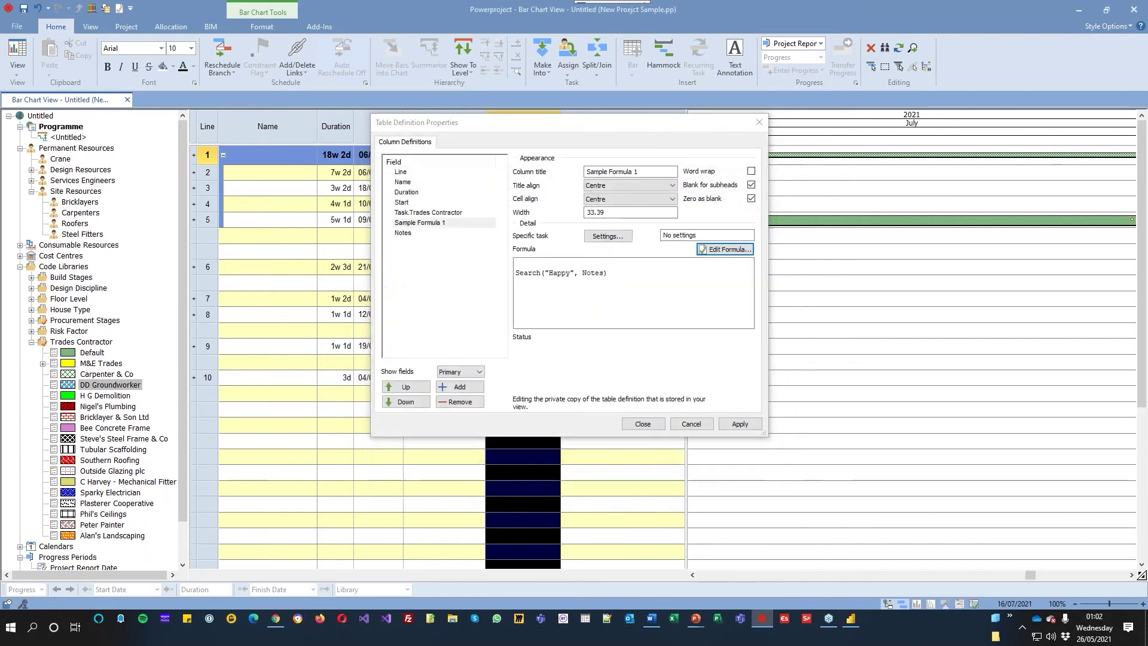
click(643, 423)
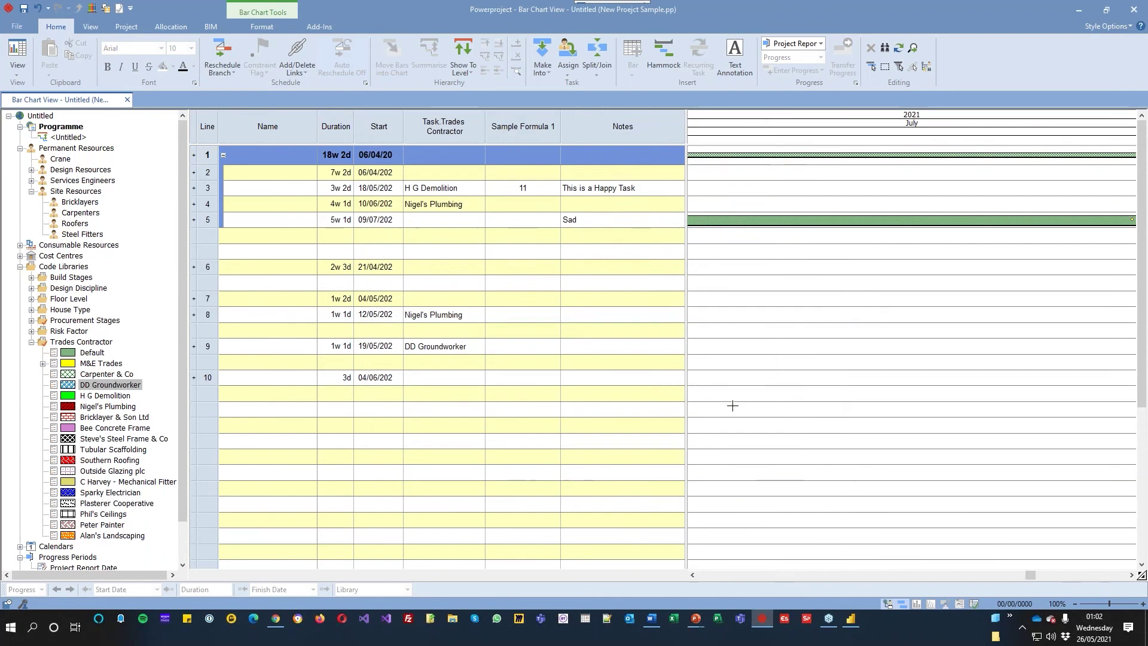
- Clear the Sample Formula 1 column's formula and insert the error handling function Try(expression, <alternative>)
click(536, 131)
right_click(527, 127)
click(537, 228)
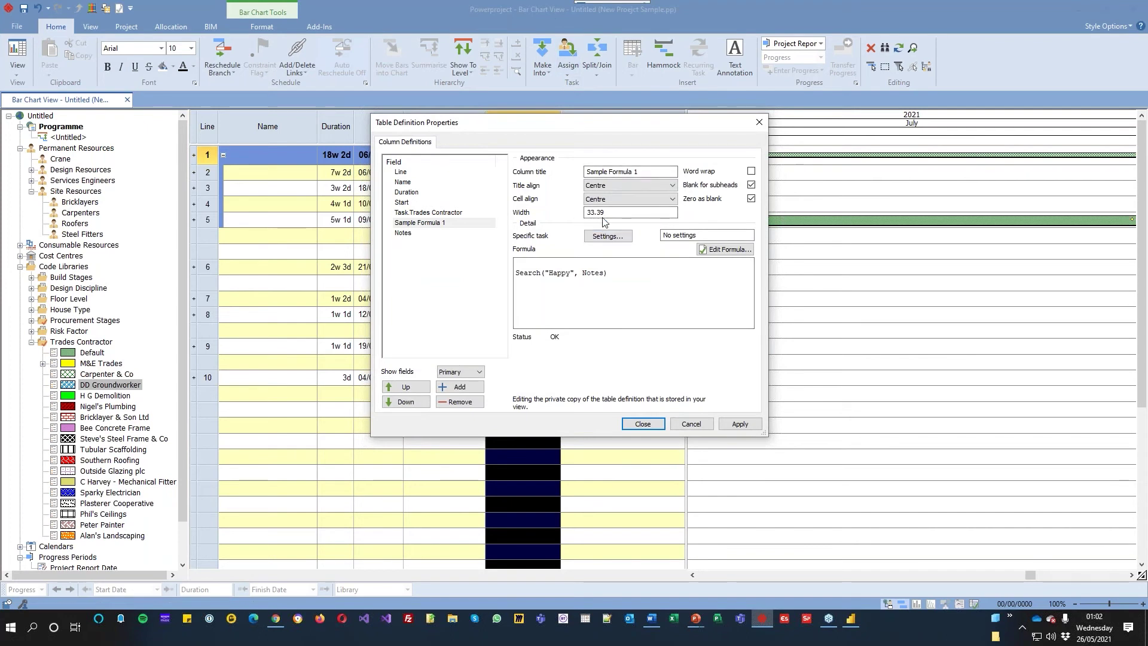
click(725, 249)
key(Tab)
key(Tab)
key(Tab)
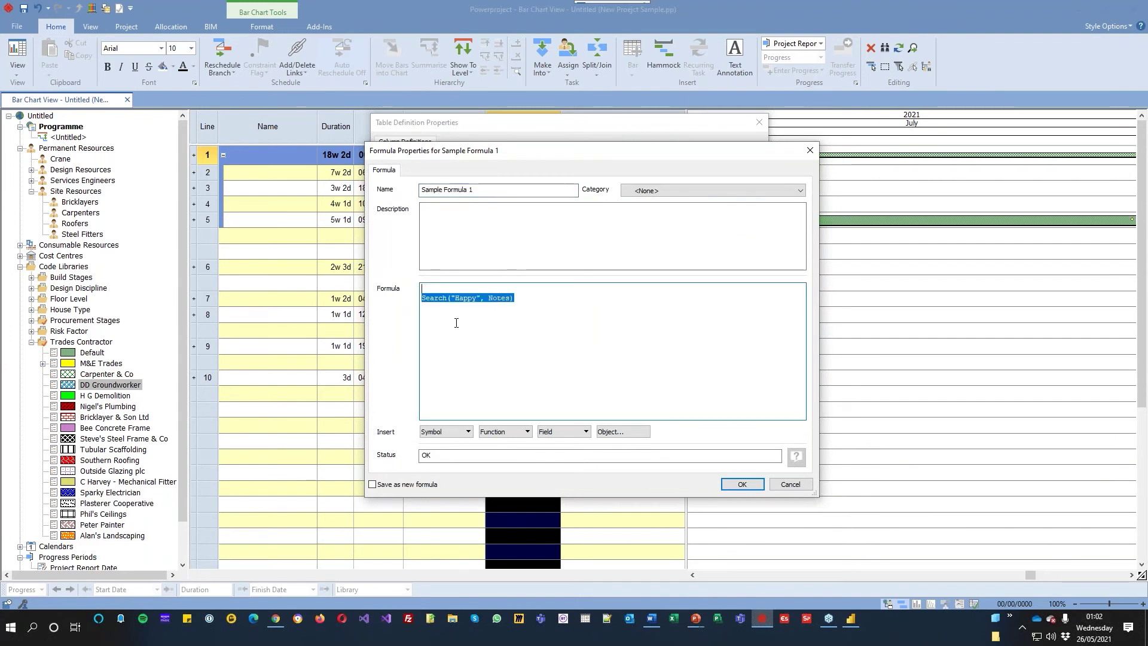
key(Delete)
click(507, 432)
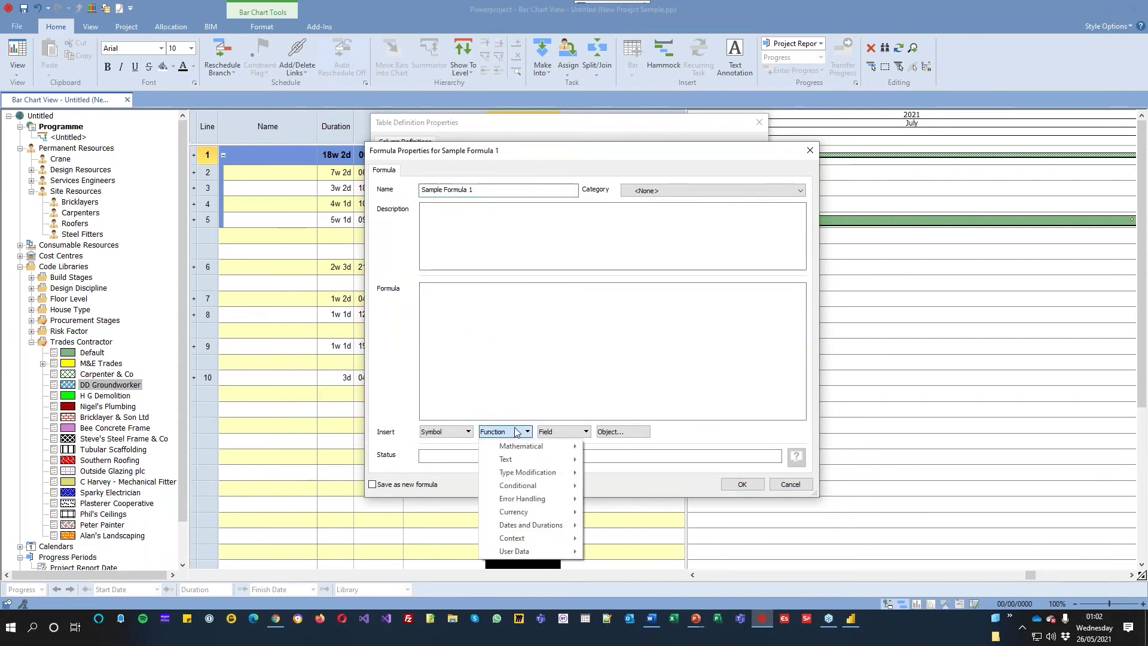
mouse_move(521, 477)
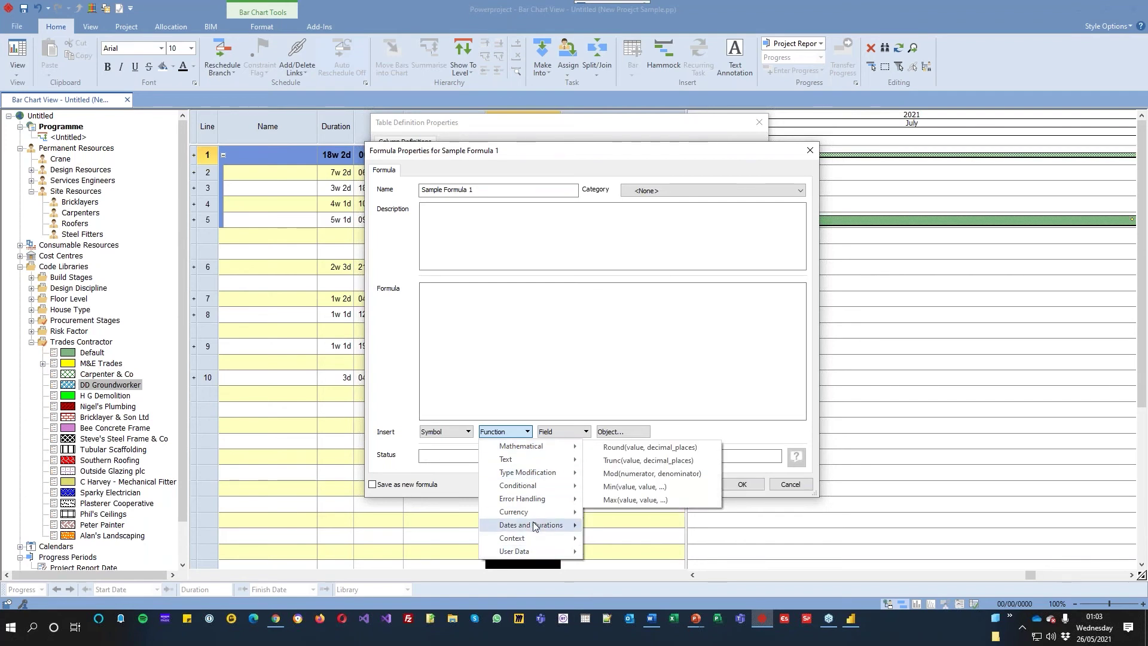
mouse_move(542, 506)
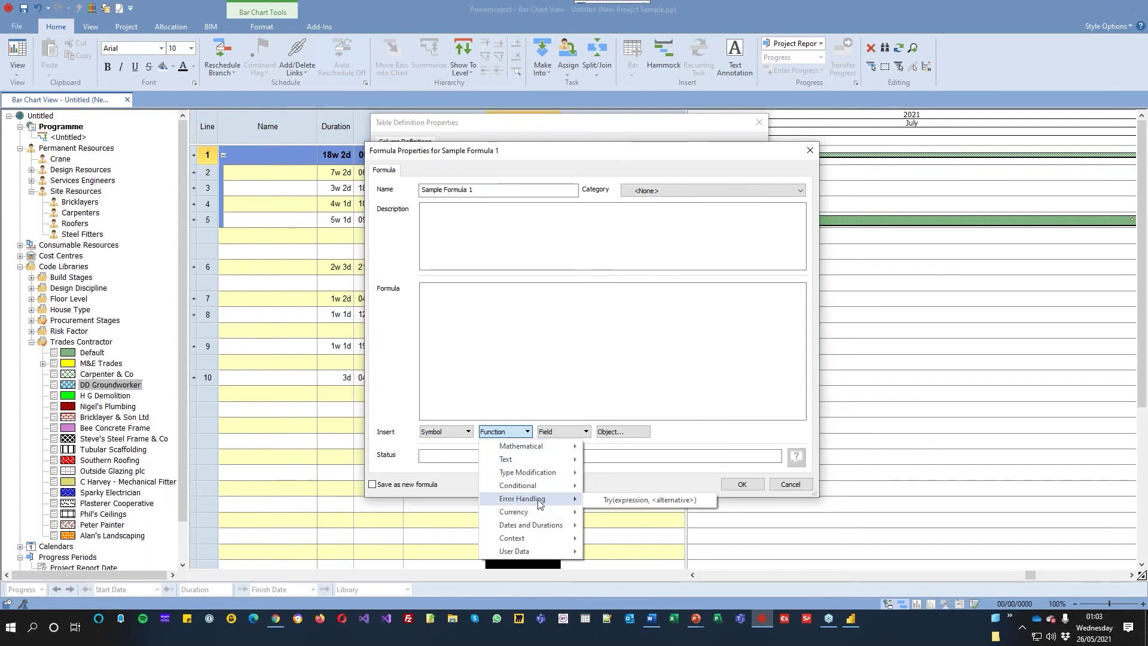
click(619, 500)
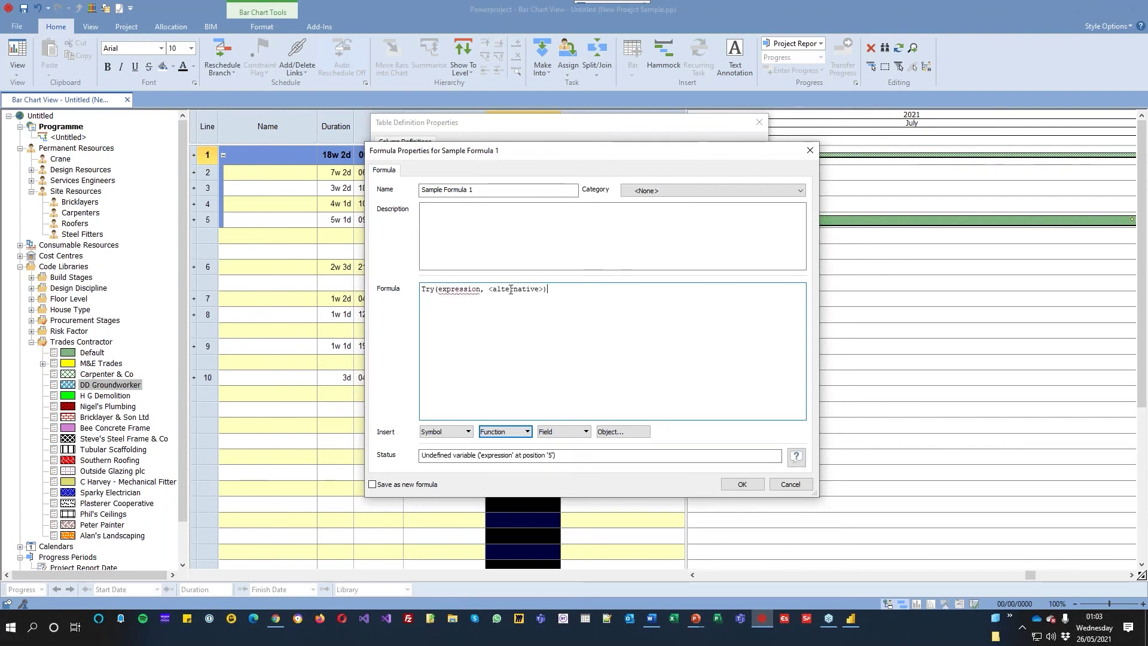
- Replace the Try function's expression argument with duration / 10, placed on a separate line
key(Return)
key(Return)
text(duration / )
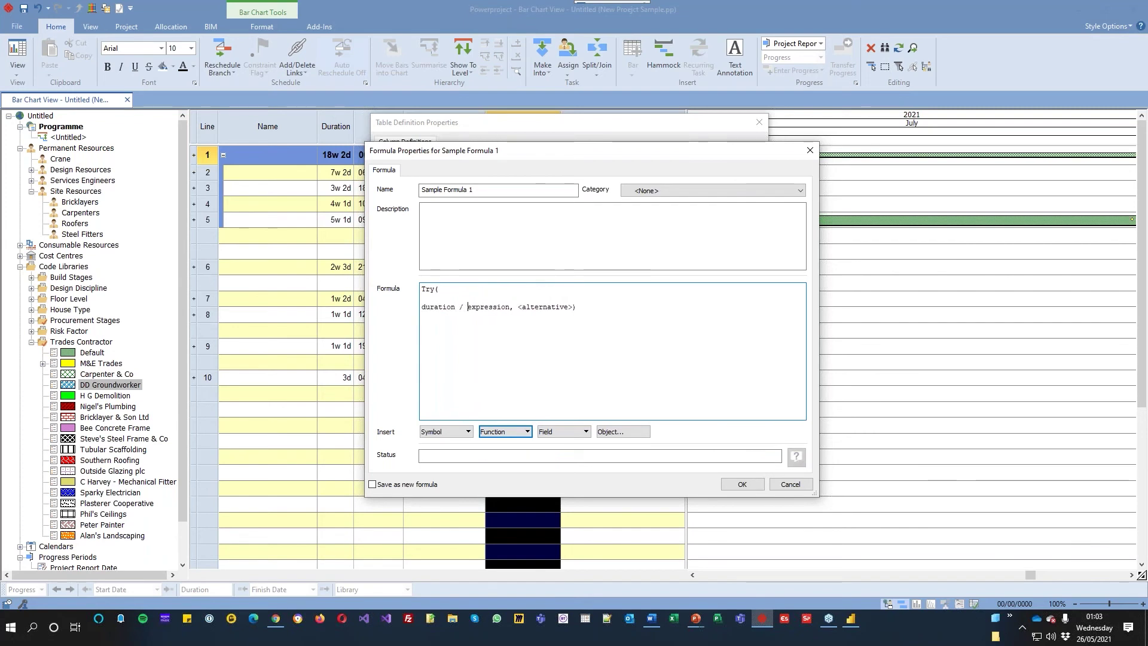
text(10)
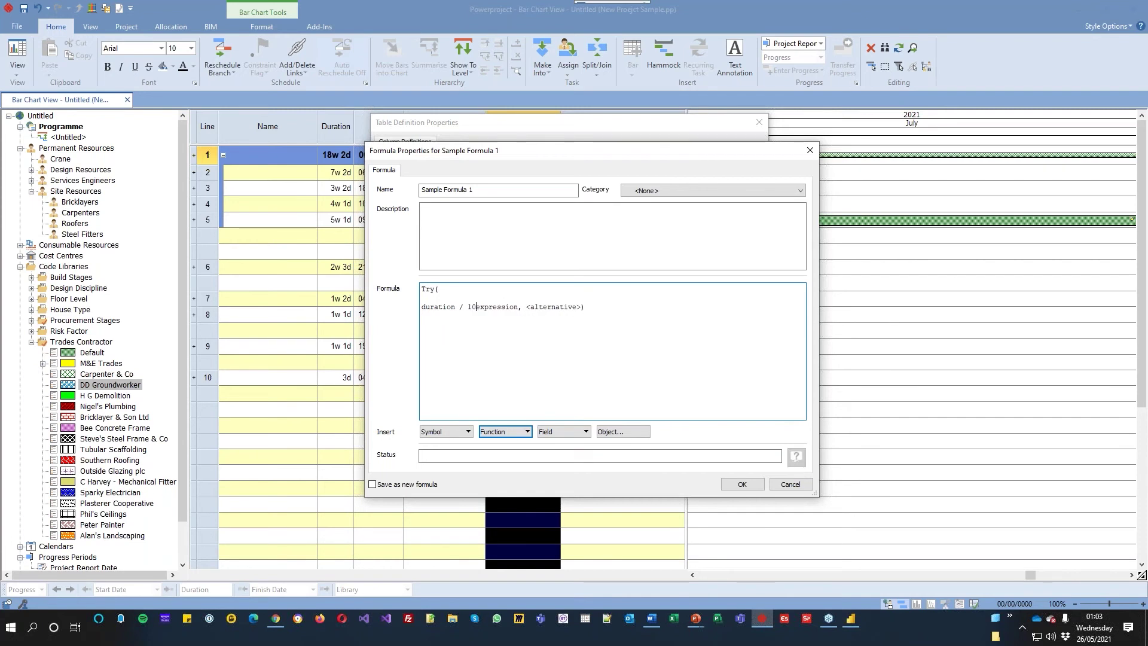
text(,)
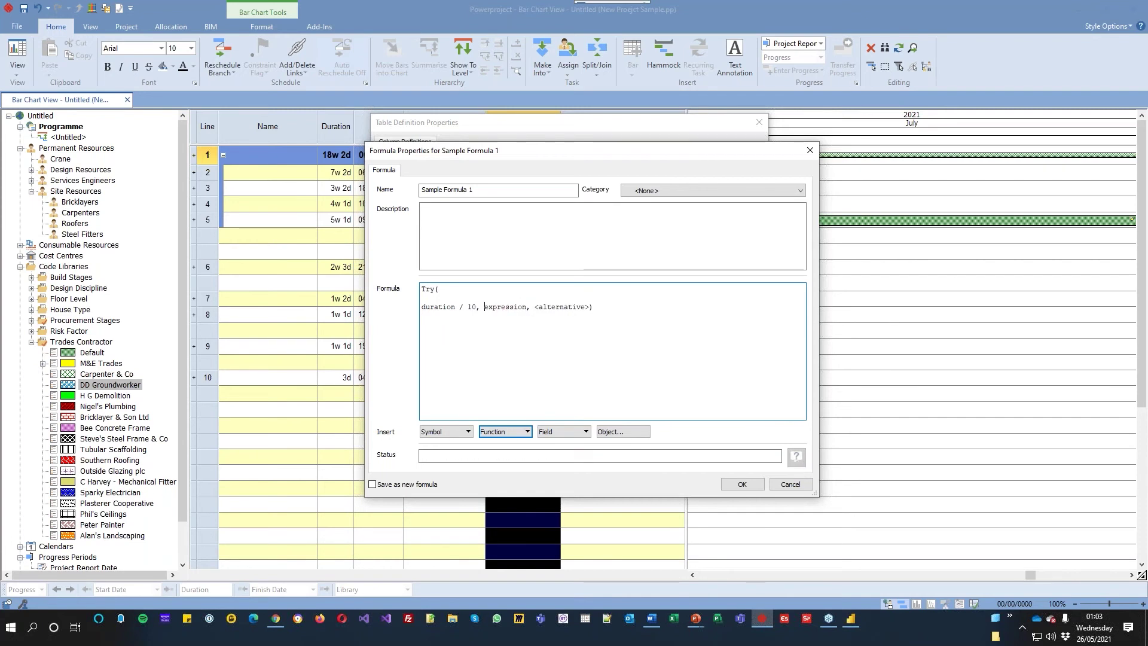
key(Delete)
key(Delete)
key(Delete)
key(Delete)
key(Delete)
key(Delete)
key(Delete)
key(Delete)
key(Delete)
key(Delete)
- Set the Try function's alternative argument to 0 and remove the surplus comma
key(shift+Right)
key(shift+Right)
key(shift+Right)
key(shift+Right)
key(shift+Right)
key(shift+Right)
key(shift+Right)
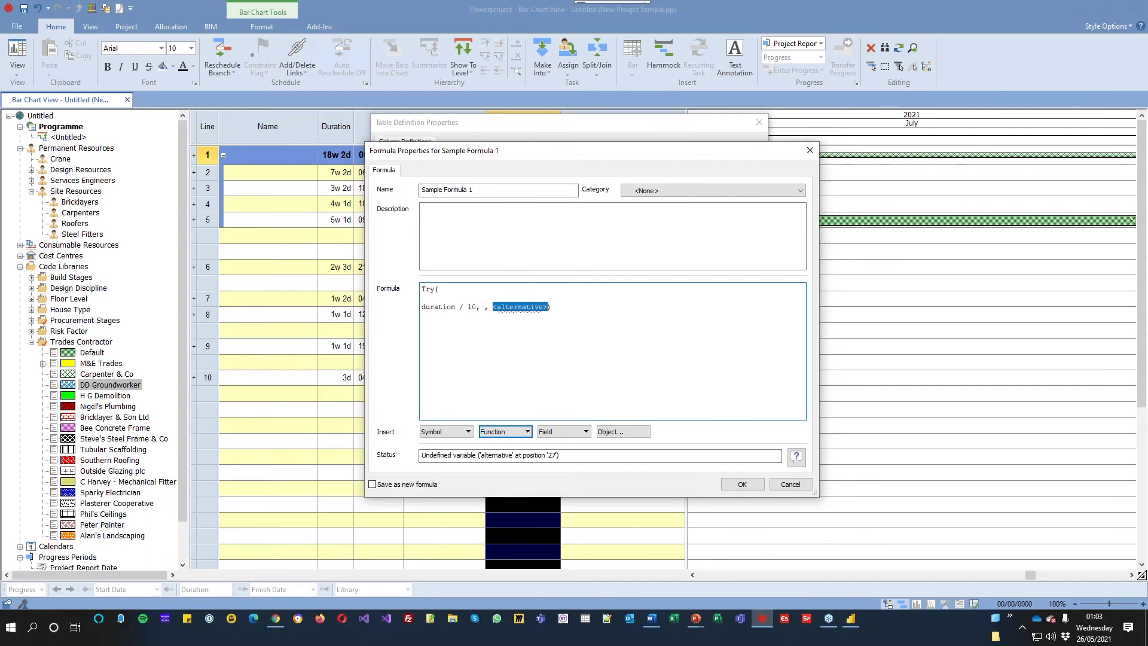
text(0)
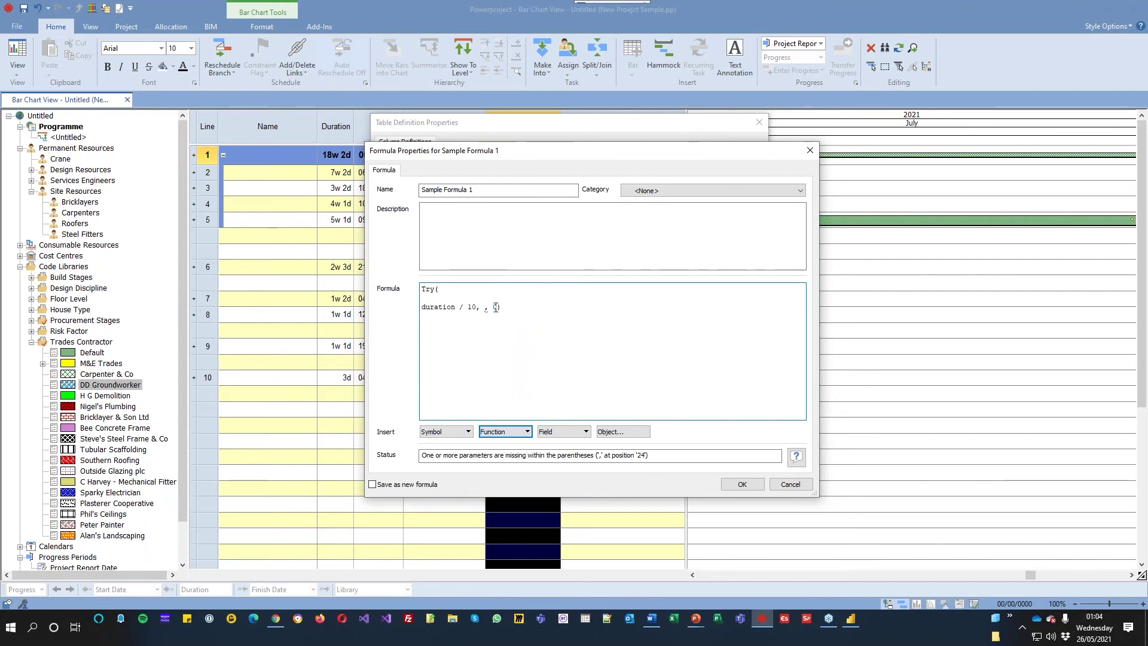
key(Delete)
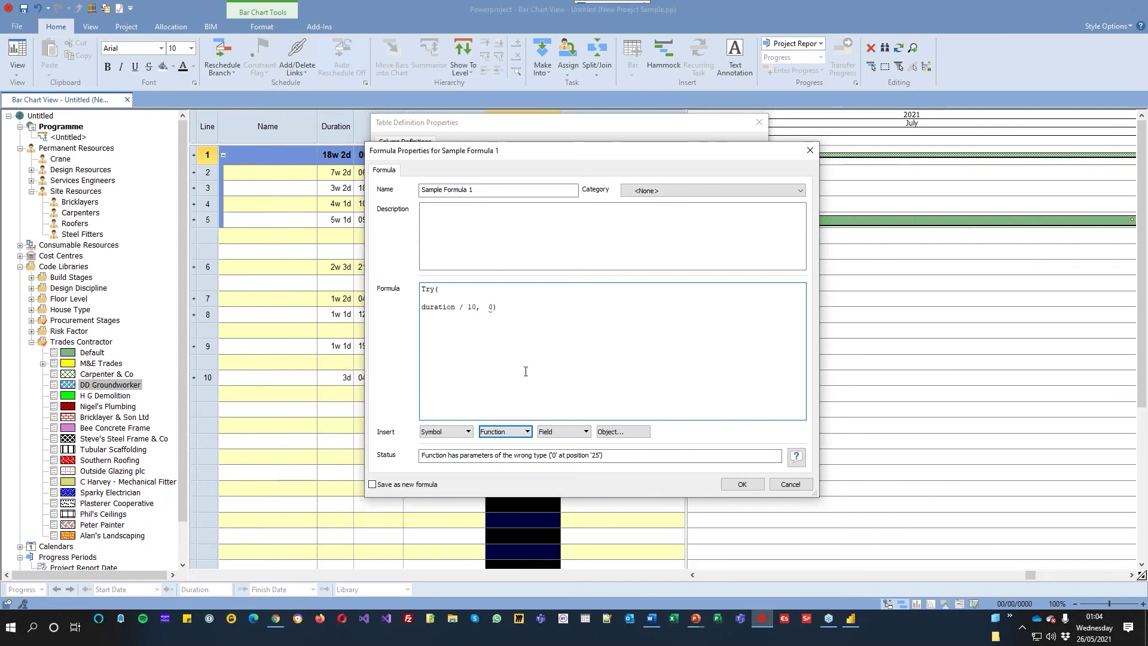
- Enclose the duration / 10 expression in its own parentheses
text())
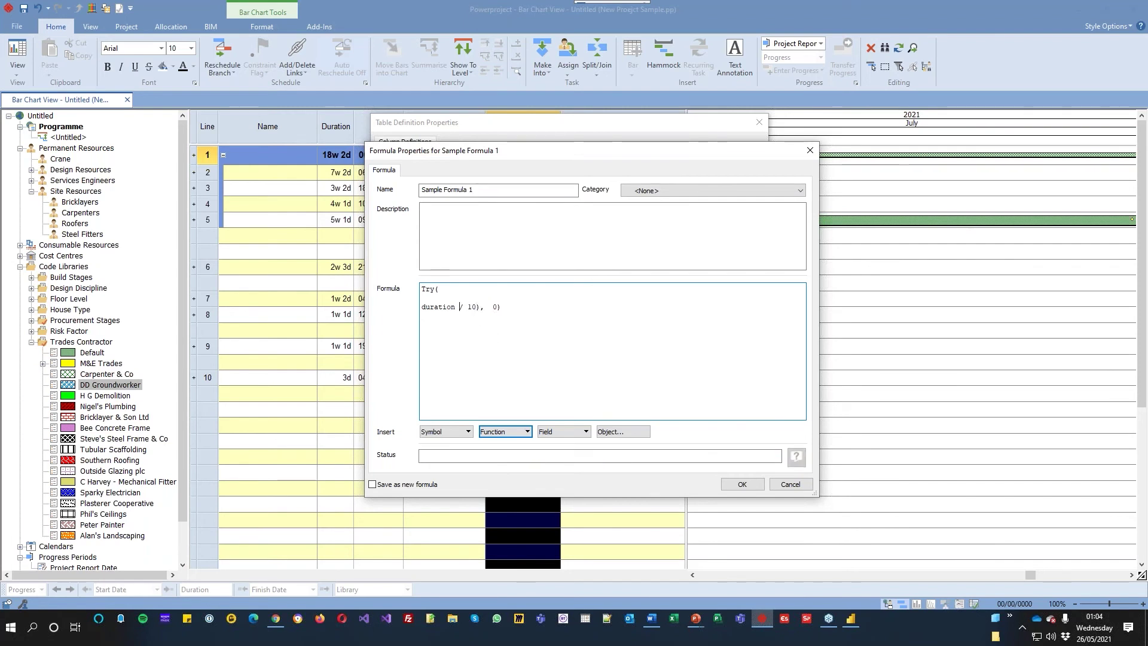
key(Home)
text(()
- Delete the whole Try formula and cancel the formula edit
key(Up)
key(shift+Down)
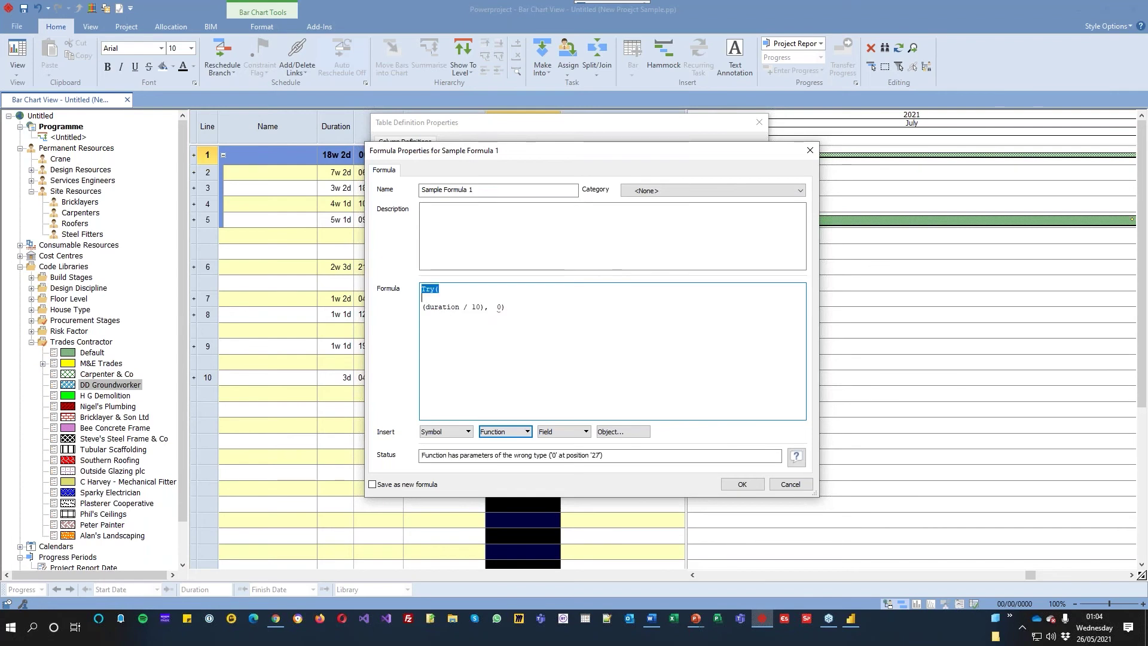
key(shift+Down)
key(shift+Down)
key(Home)
key(Up)
key(shift+Down)
key(shift+Down)
key(shift+Down)
key(Delete)
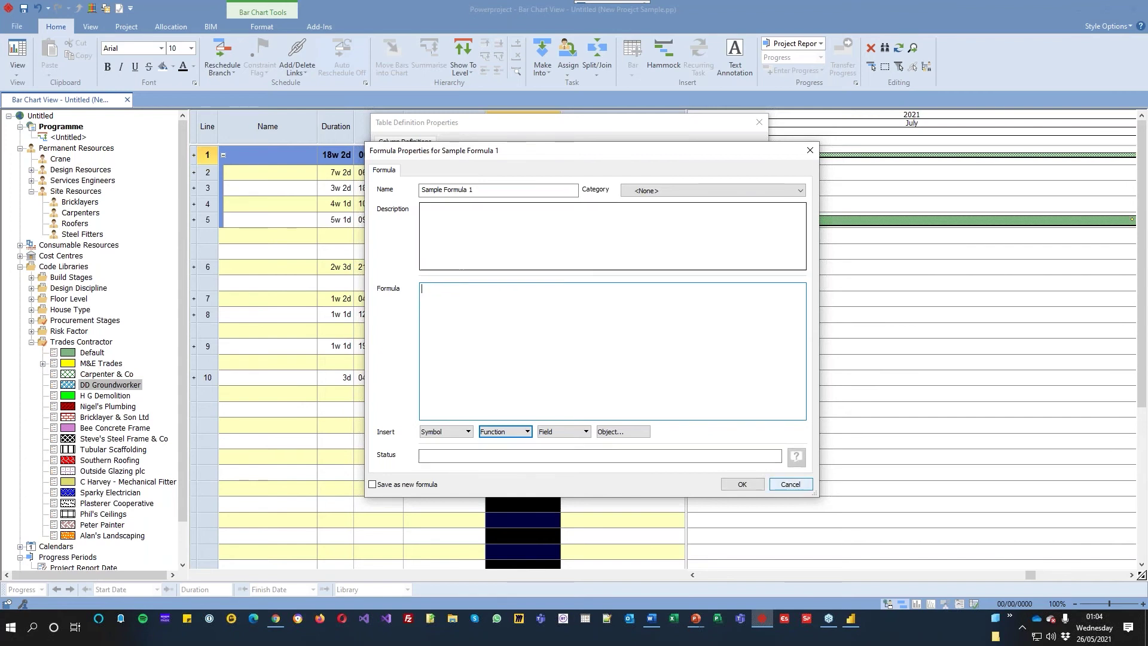
key(alt+Tab)
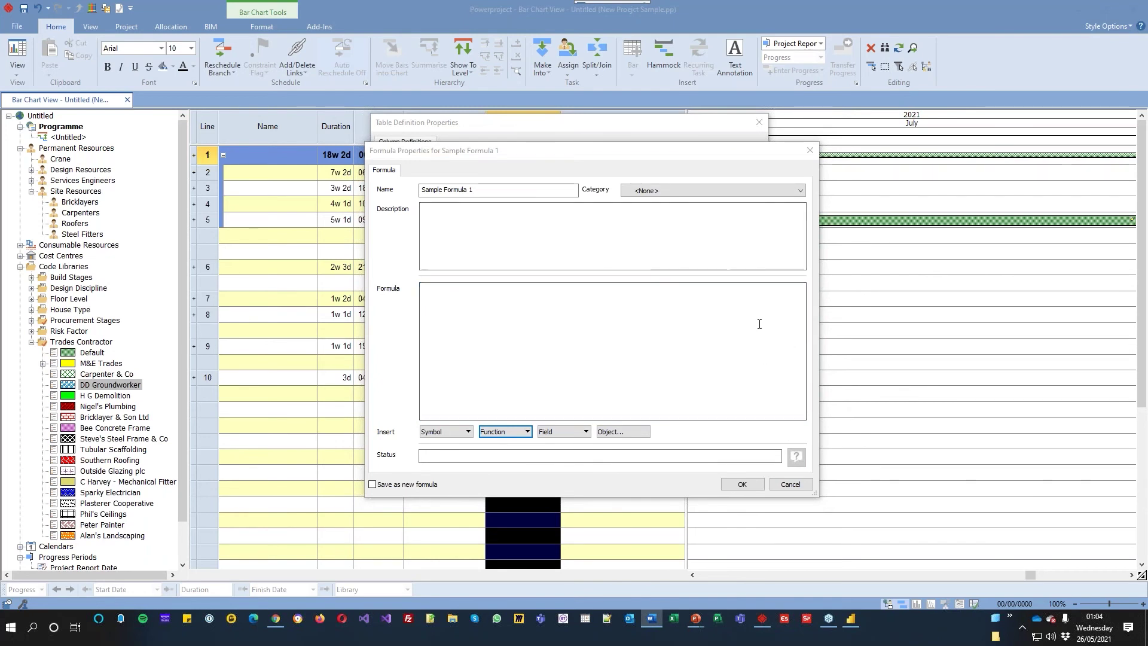
click(790, 483)
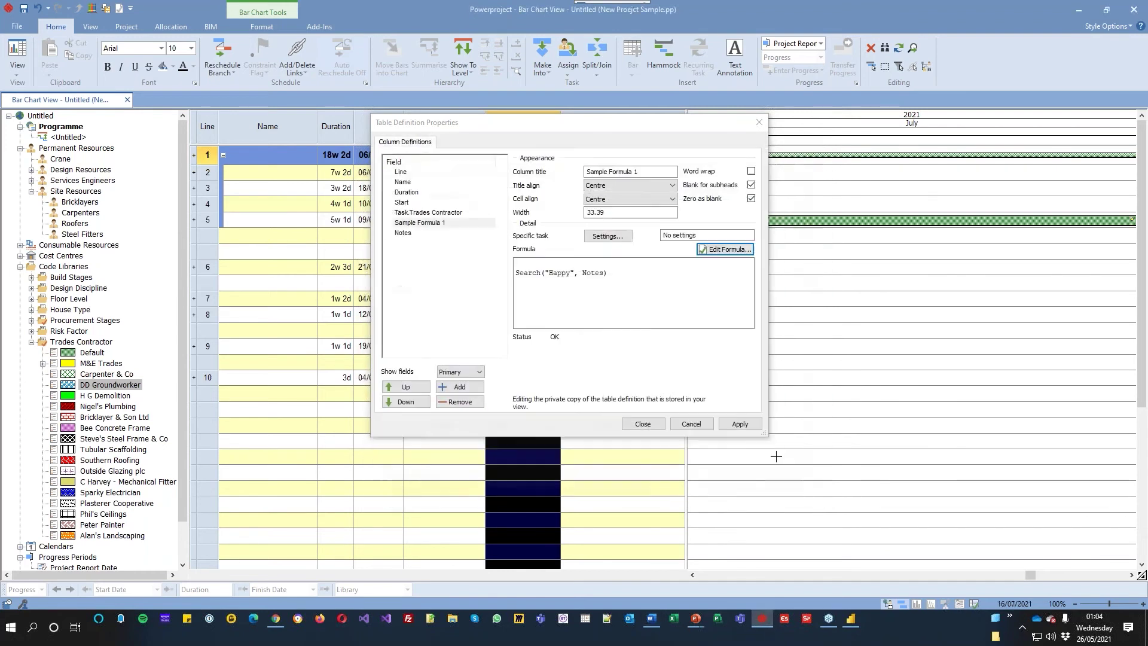
- Replace the Search formula in Sample Formula 1 with the Task.Trades Contractor code field, TaskCodeLibrary(35, 0, na), and apply it
click(724, 249)
triple_click(454, 297)
key(Delete)
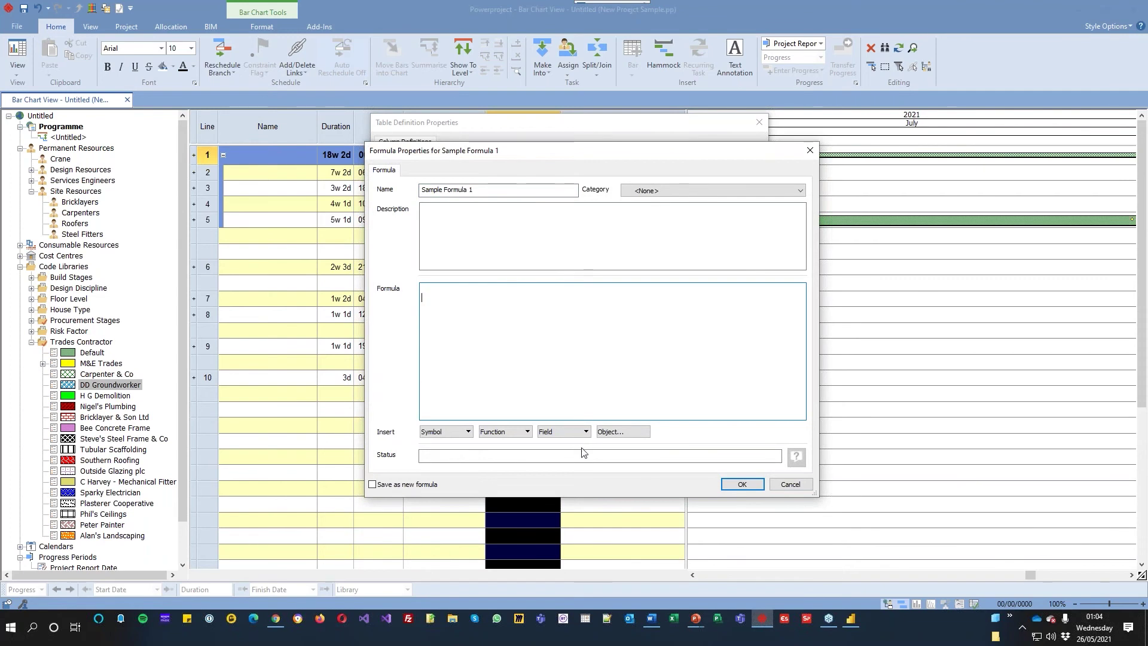
click(564, 432)
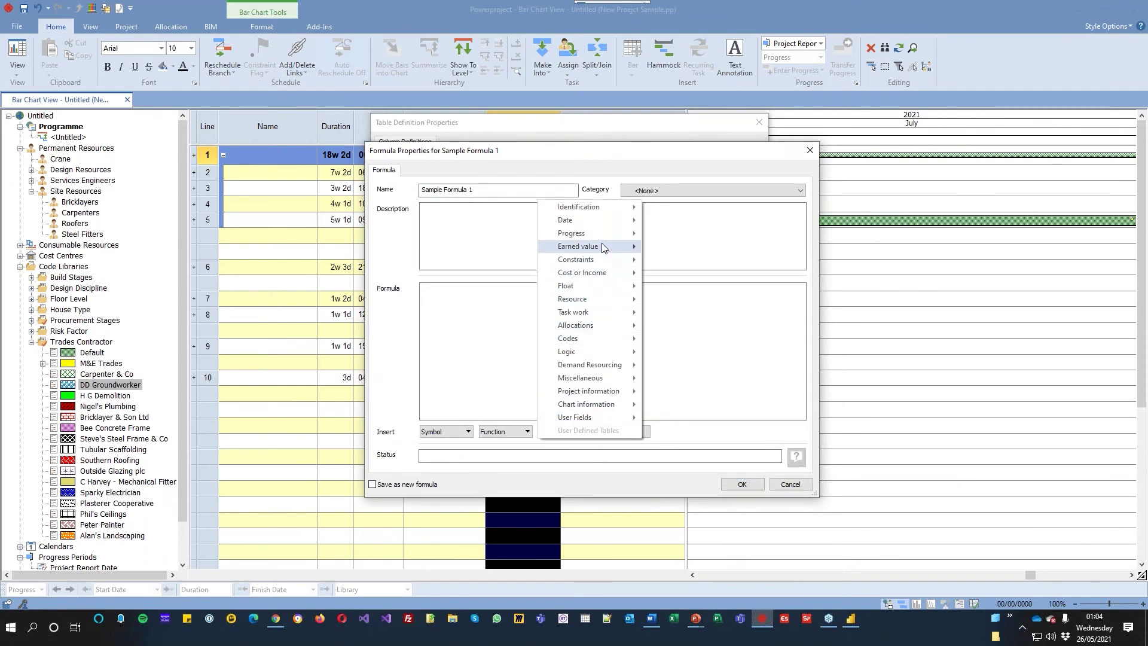
mouse_move(595, 339)
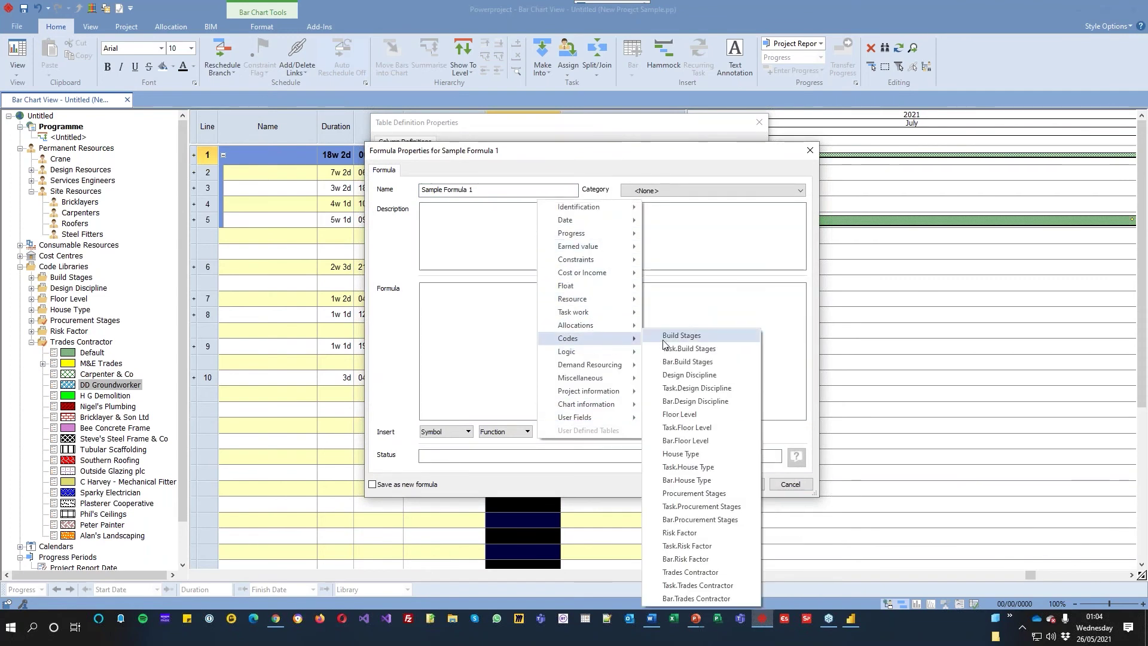
click(688, 585)
click(774, 512)
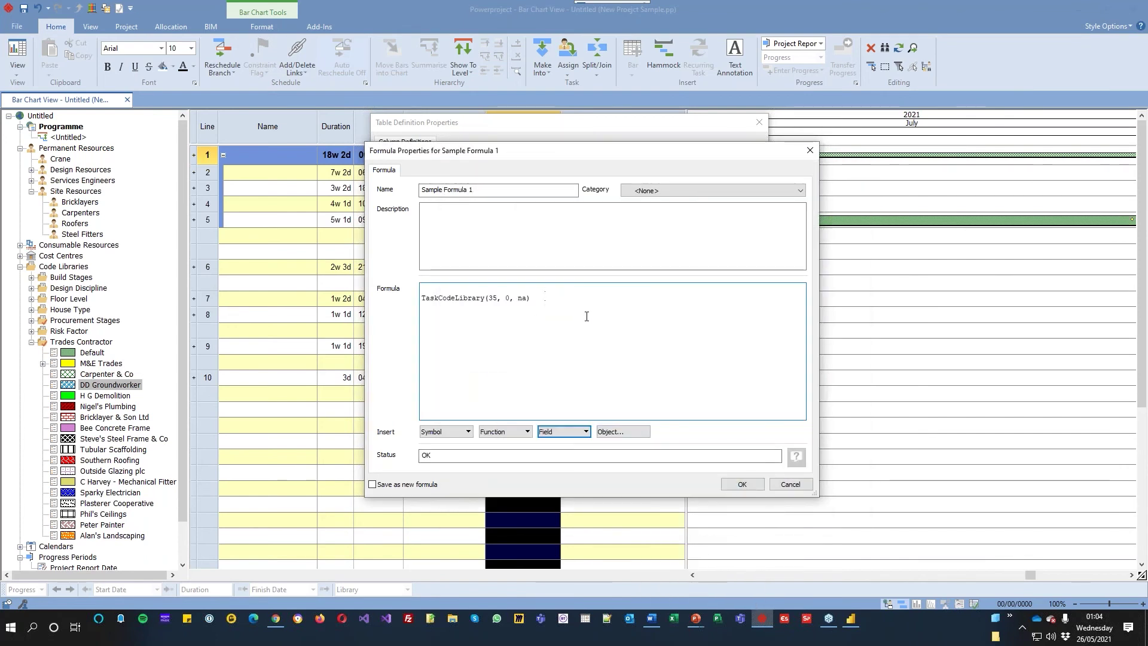
click(742, 484)
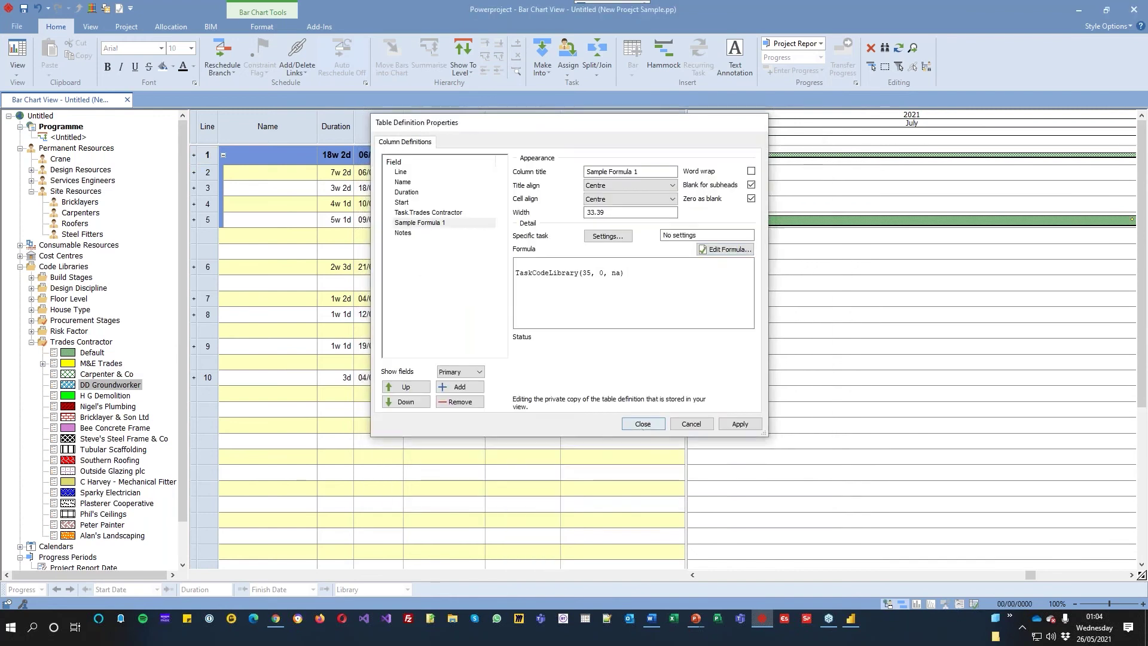
click(643, 424)
- Remove the Notes column from the table
click(593, 124)
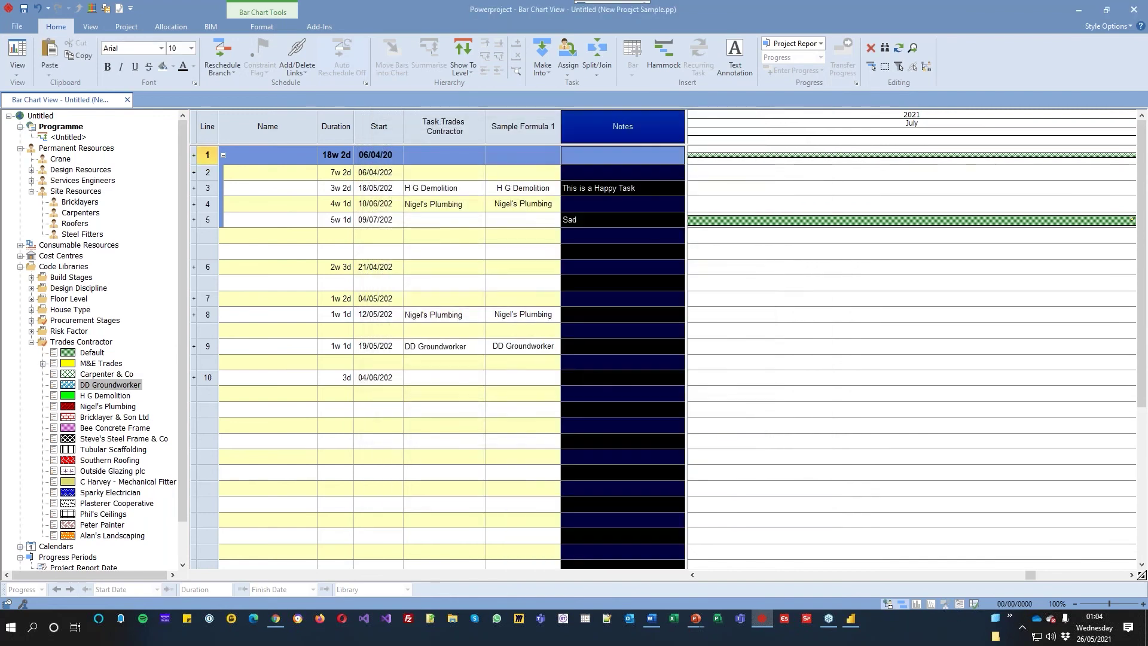
key(Delete)
- Wrap the Sample Formula 1 column's TaskCodeLibrary(35, 0, na) expression in the int() function and apply the formula
right_click(529, 124)
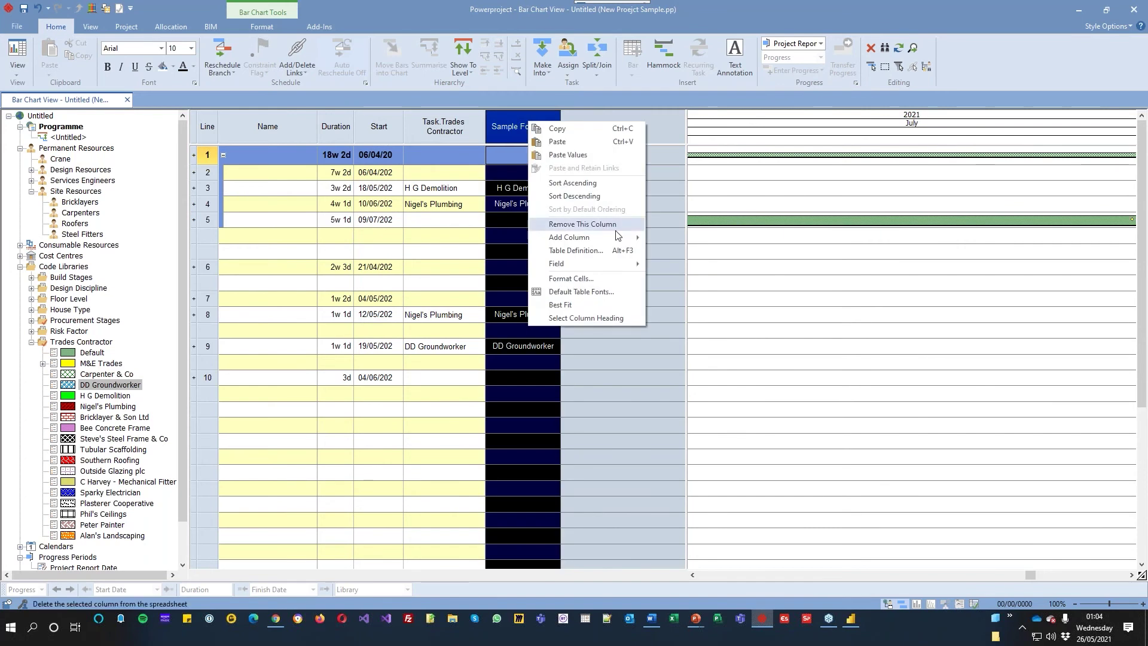
click(590, 251)
click(706, 250)
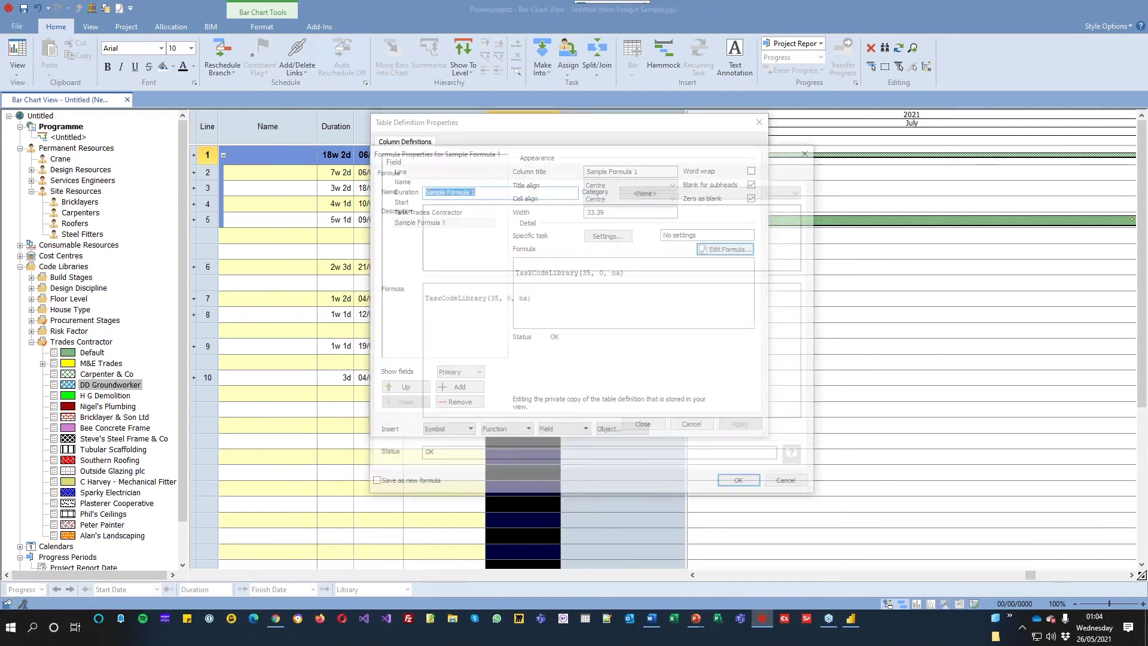
text(int()
key(End)
text())
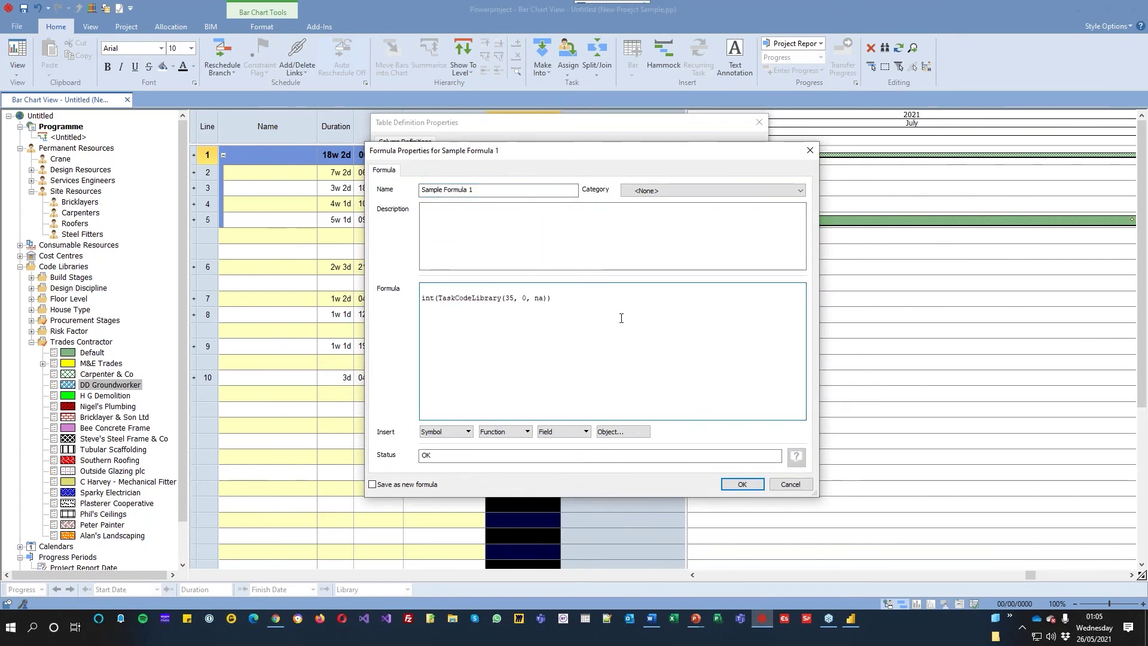
click(742, 483)
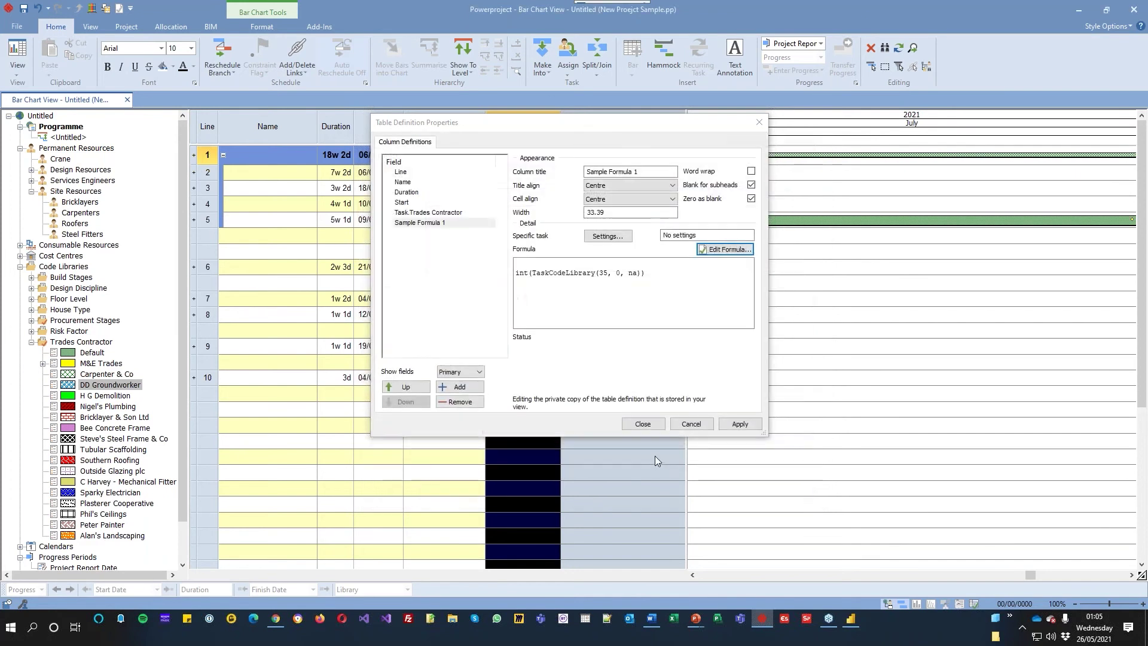
click(643, 423)
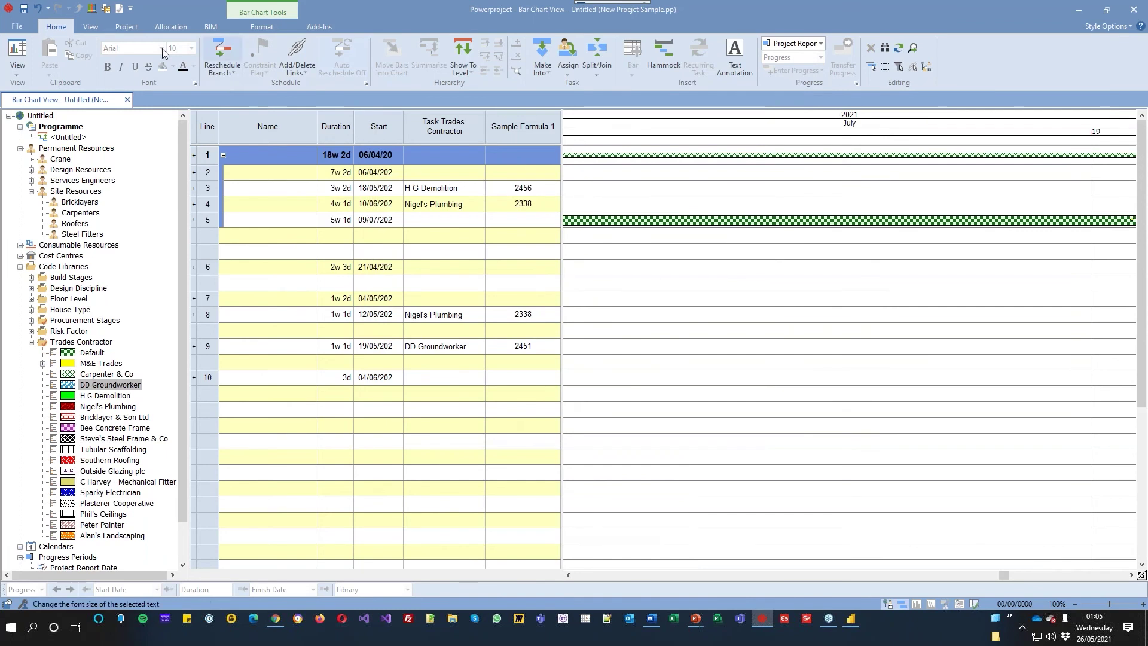
- Open the Trades Contractor code library in Library Explorer and add the Object ID field to its displayed columns
click(92, 8)
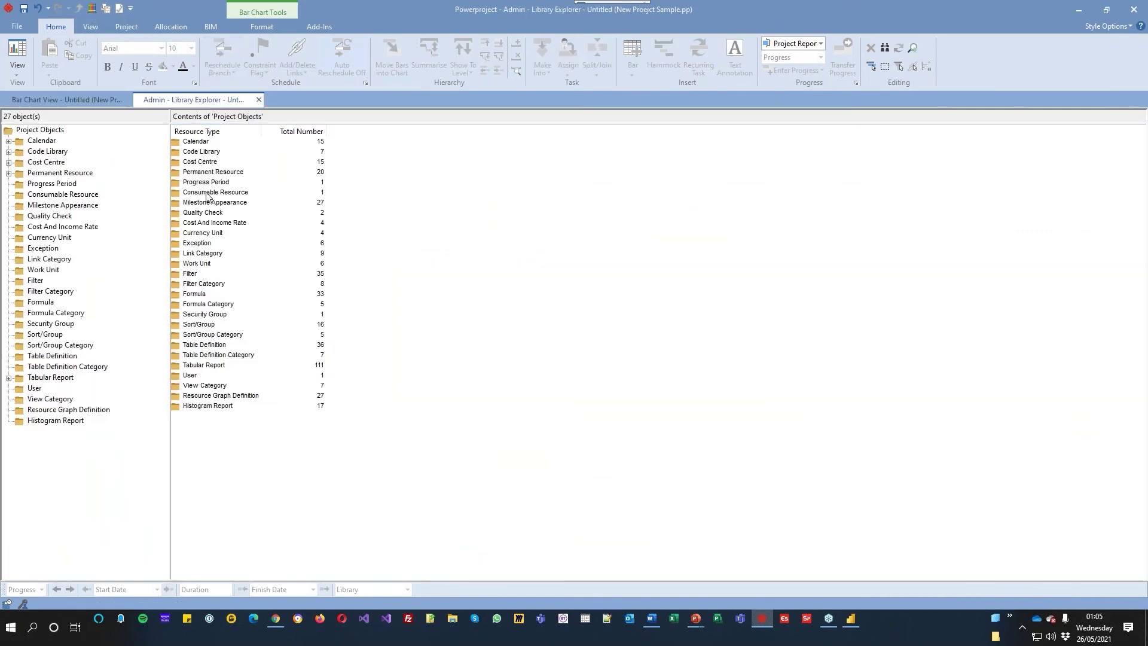
double_click(201, 153)
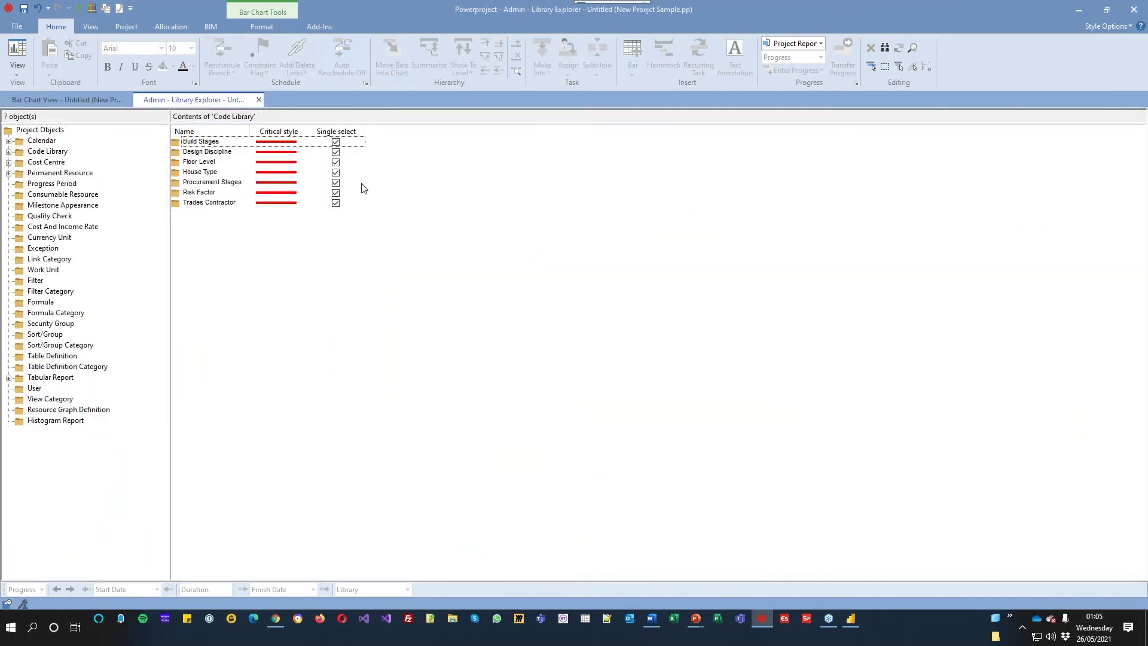
double_click(177, 205)
right_click(237, 371)
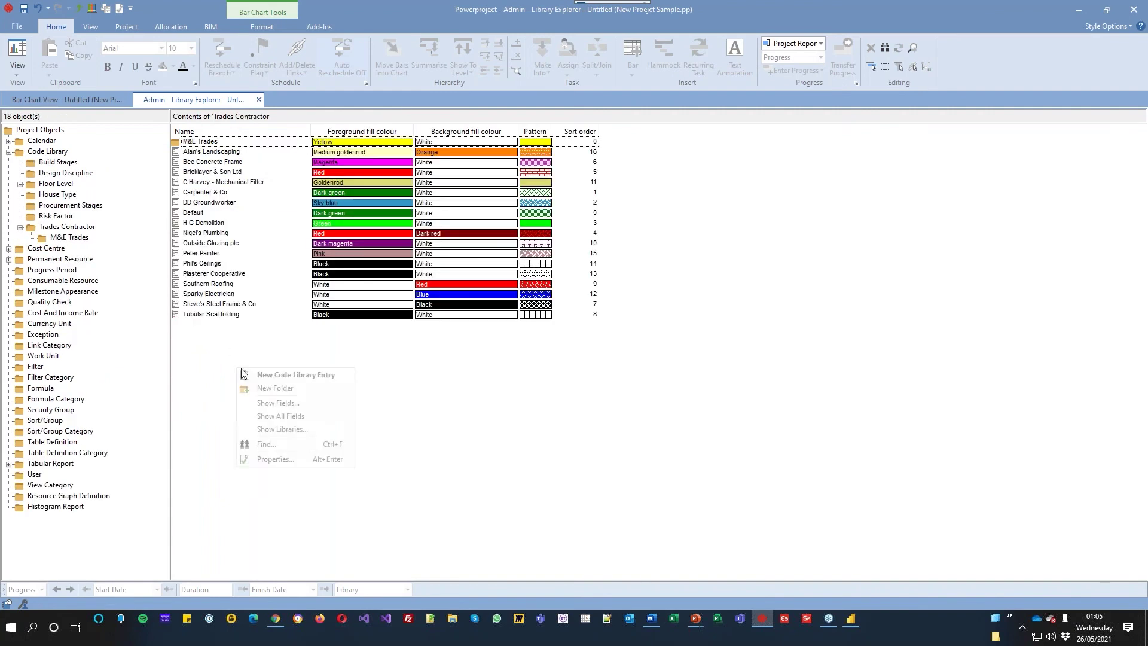
click(293, 403)
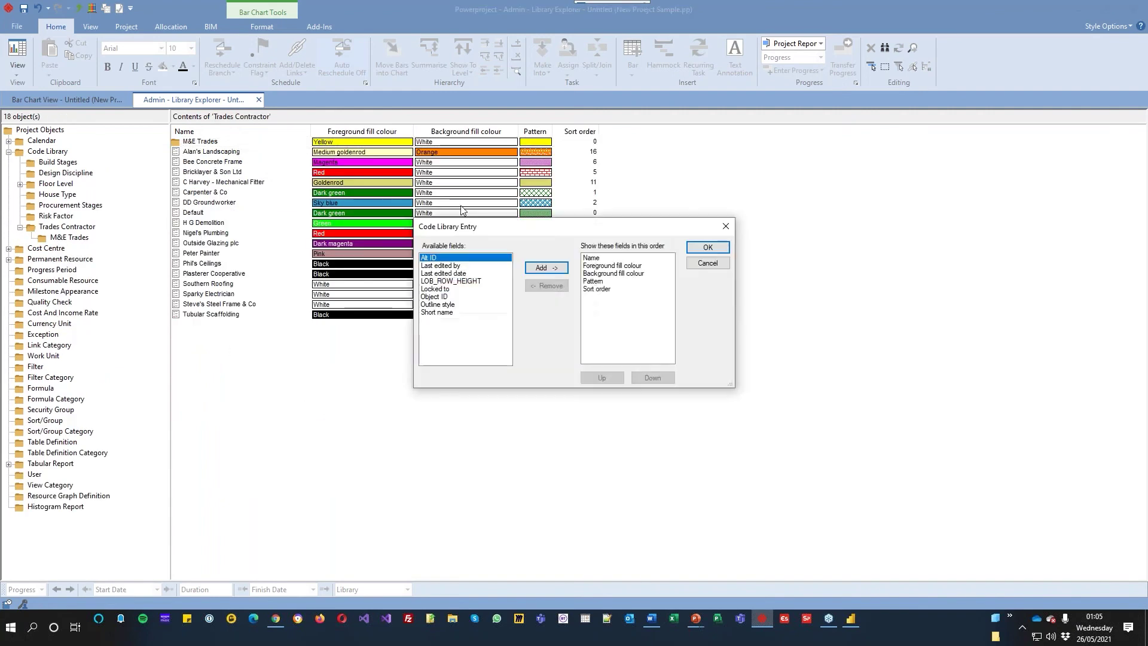
click(443, 297)
click(546, 268)
click(707, 249)
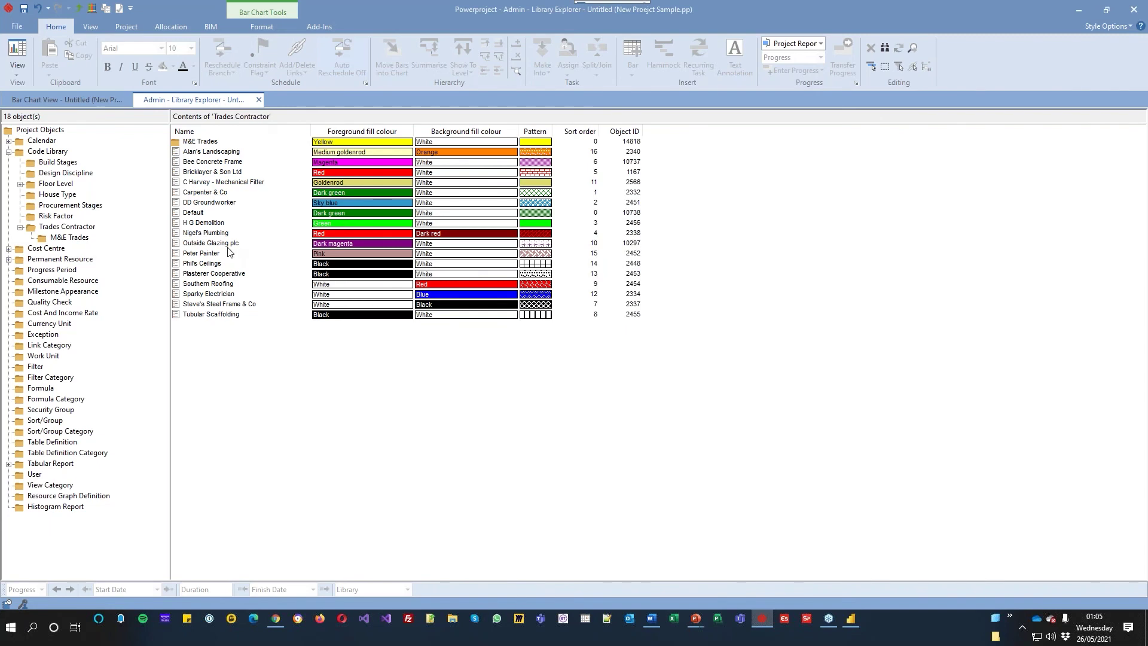
- Return to the bar chart and check the Sample Formula 1 values of the tasks that have a trades contractor
click(53, 101)
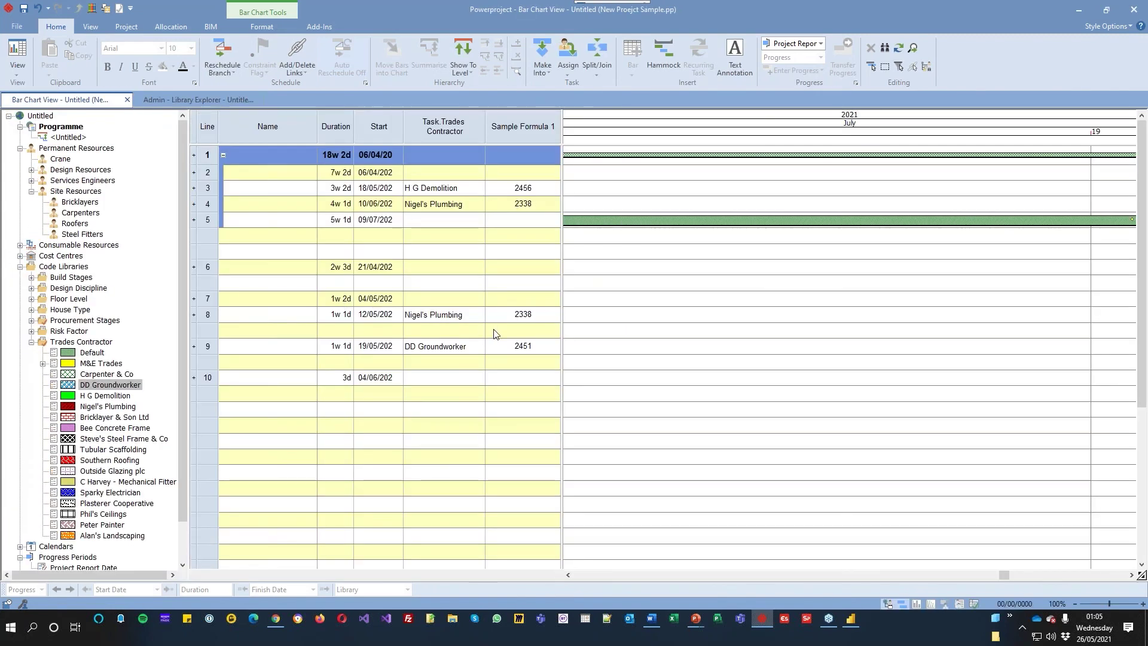
click(524, 188)
click(523, 203)
drag(532, 298, 530, 329)
click(525, 346)
click(529, 314)
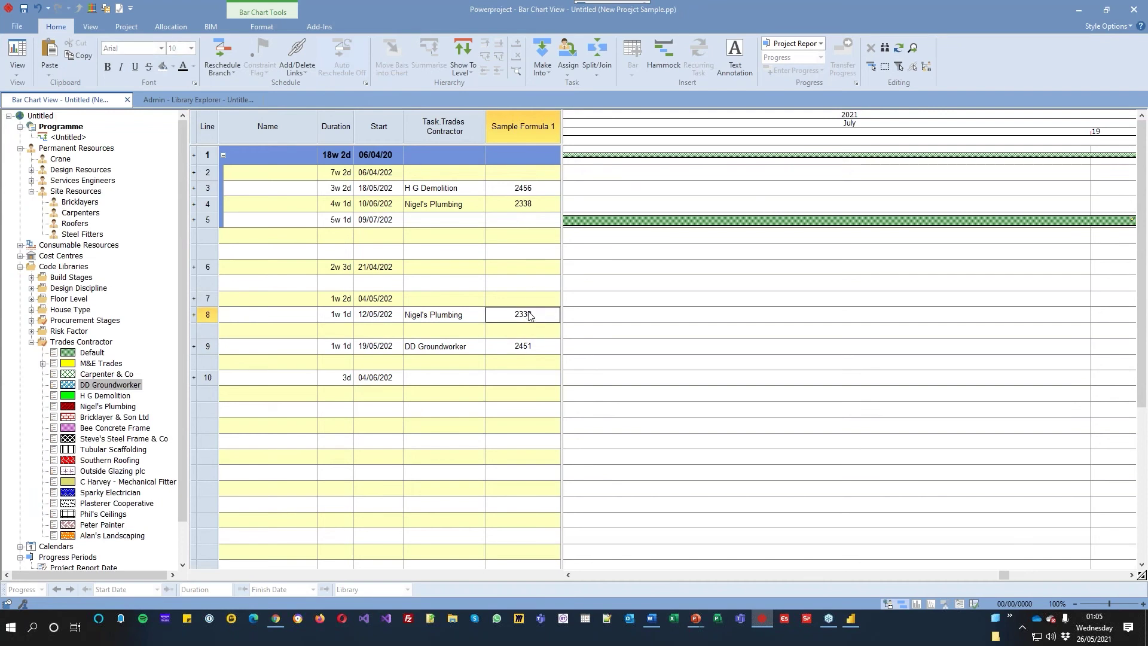
- Replace the Sample Formula 1 column's formula with duration * 0.125 and apply it to the table
click(524, 123)
right_click(524, 127)
click(565, 263)
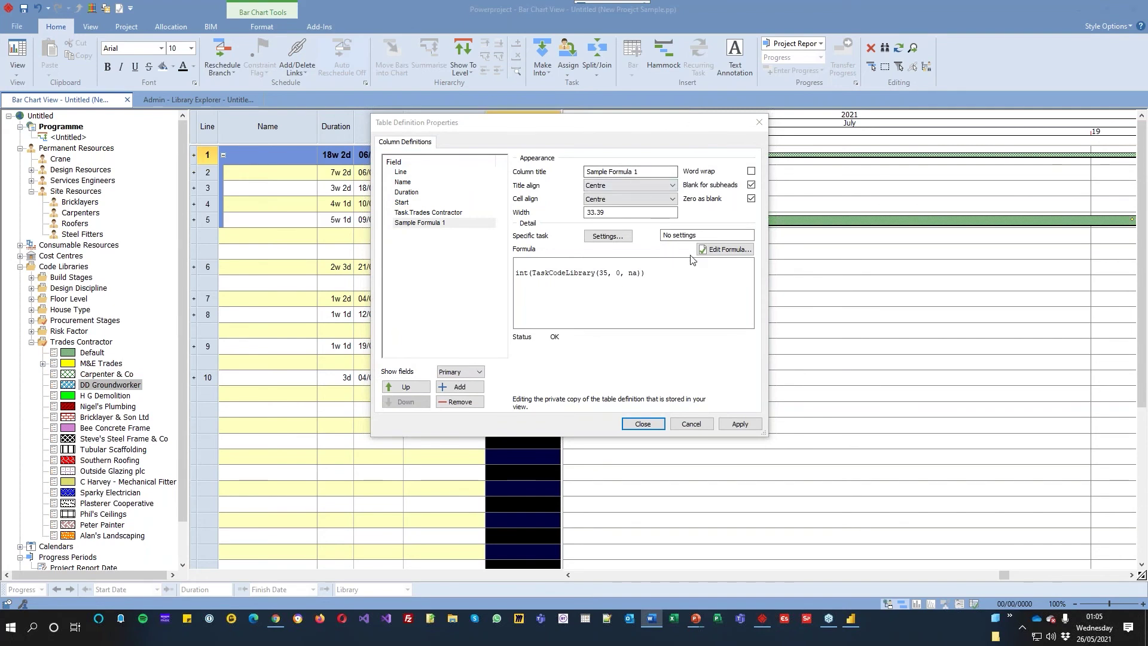
click(725, 250)
drag(554, 300, 421, 300)
key(Delete)
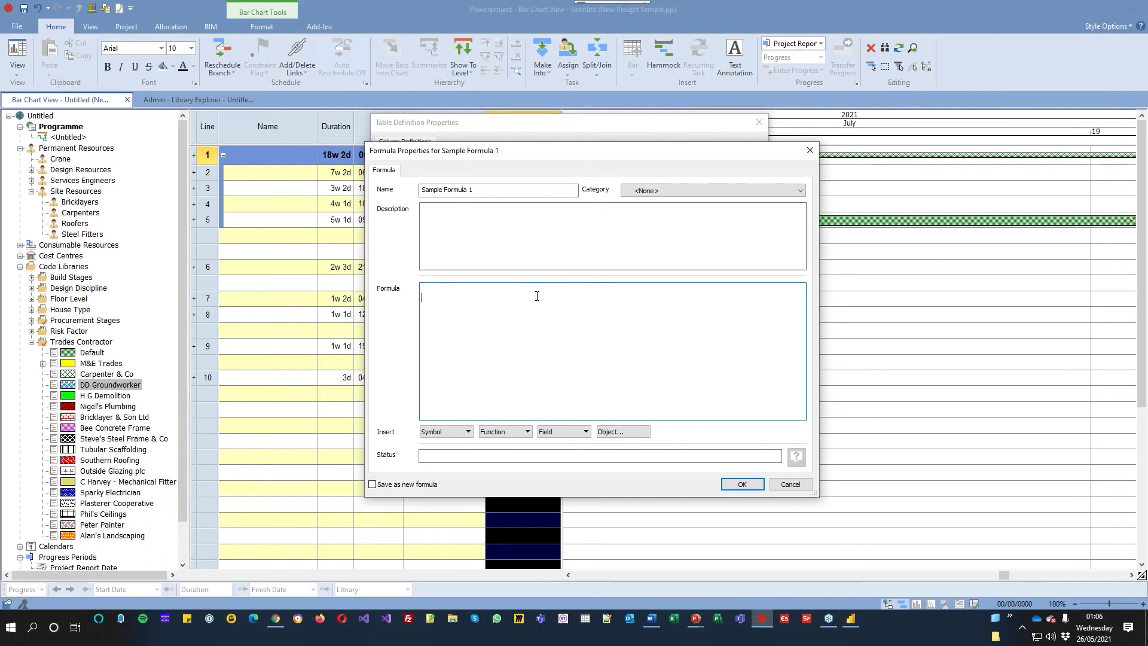
text(duration /)
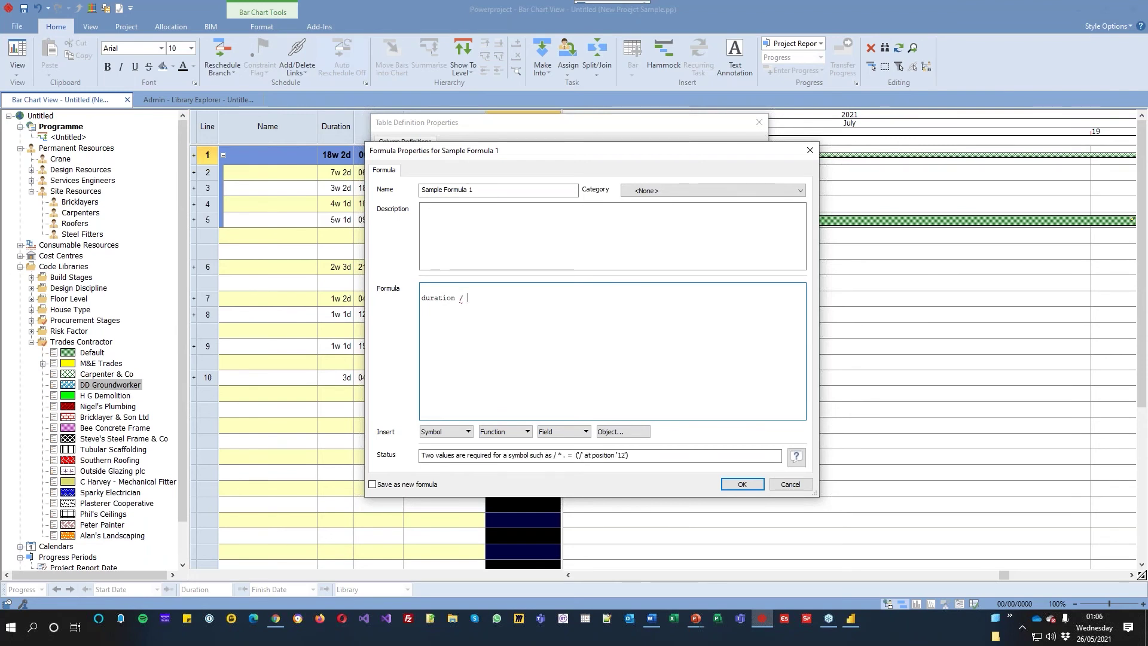
key(BackSpace)
key(BackSpace)
text(* 0.125)
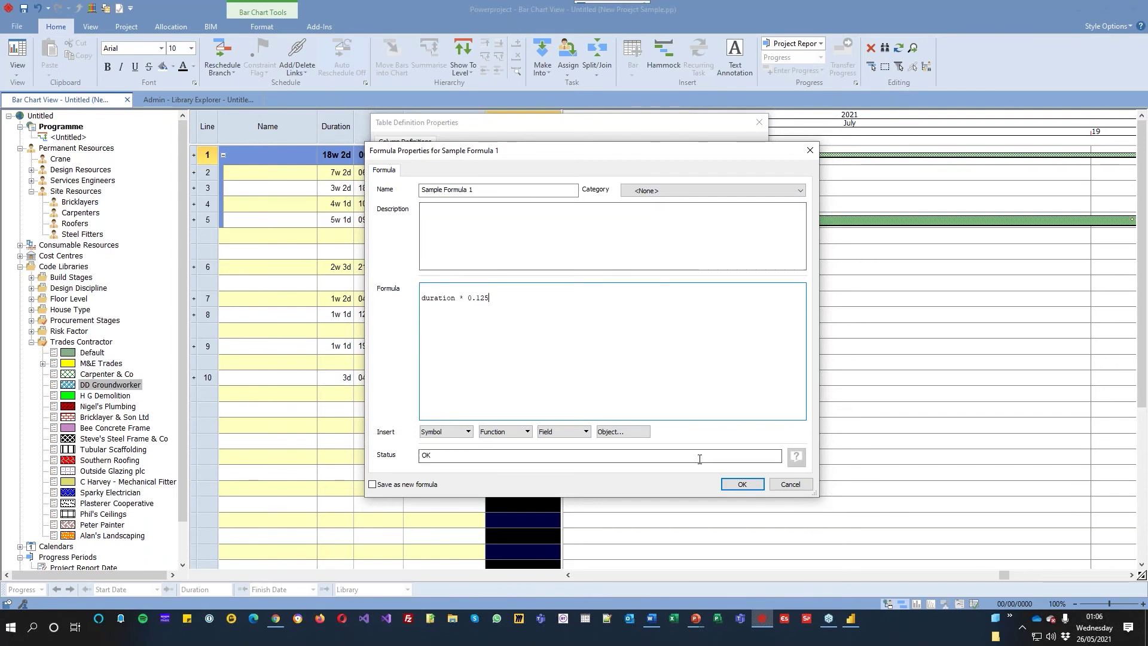
click(742, 485)
click(644, 425)
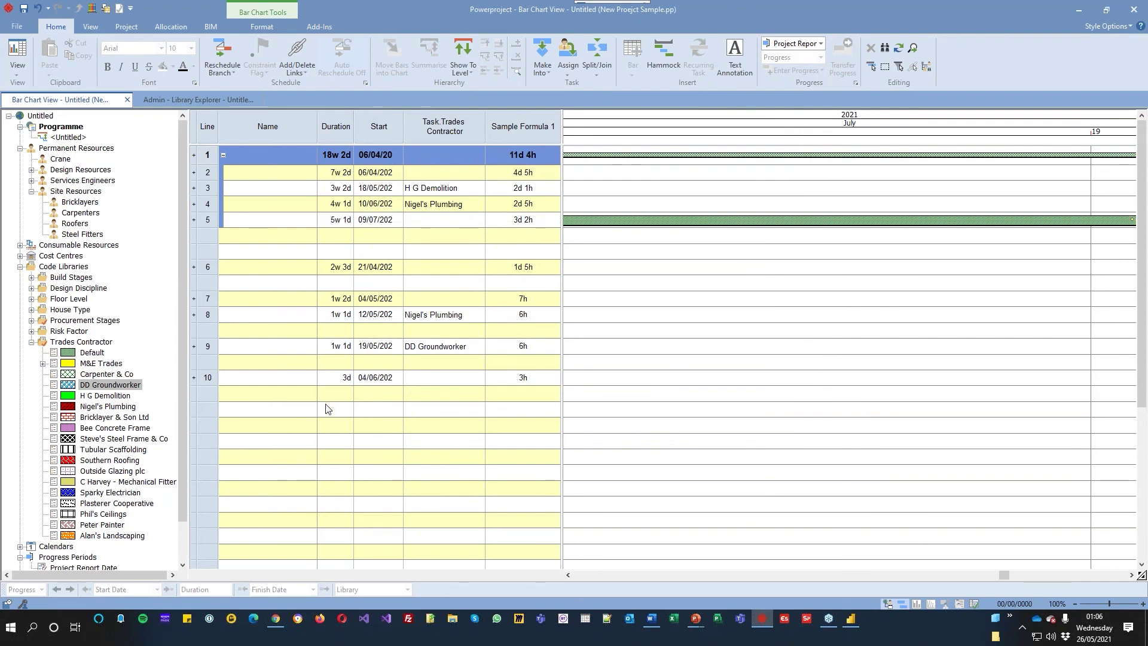
- Set the duration of the task on line 10 to 10d
click(313, 382)
double_click(329, 378)
text(10d#)
key(Return)
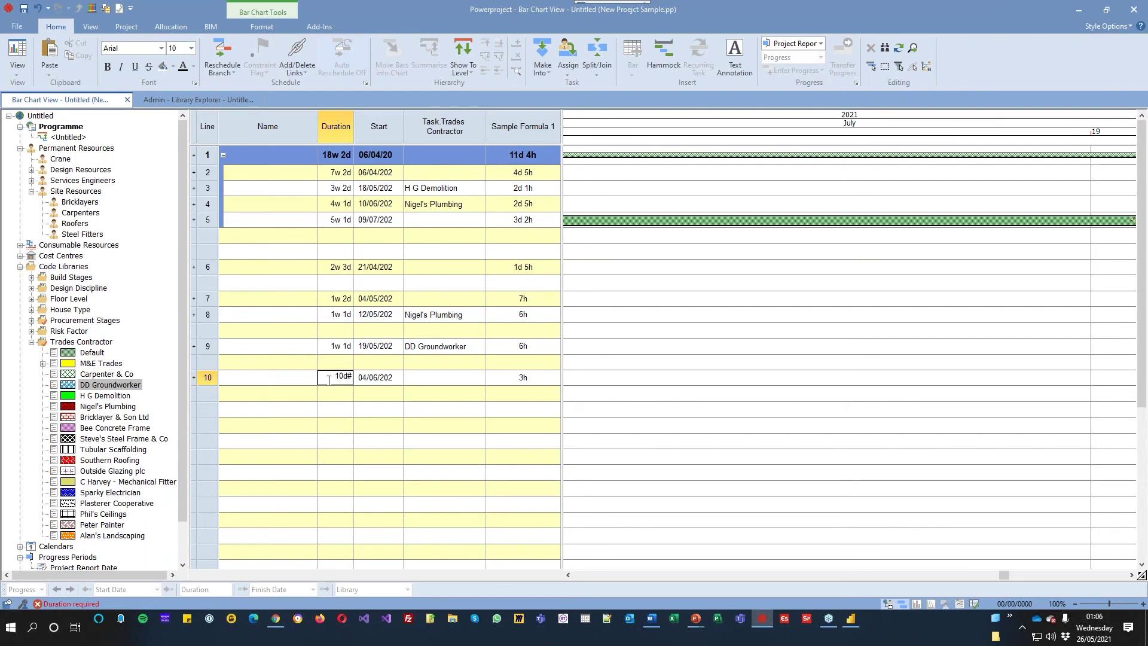
key(BackSpace)
key(Return)
- Format the Sample Formula 1 column as a Duration in Day units with the Decimal duration format
right_click(534, 133)
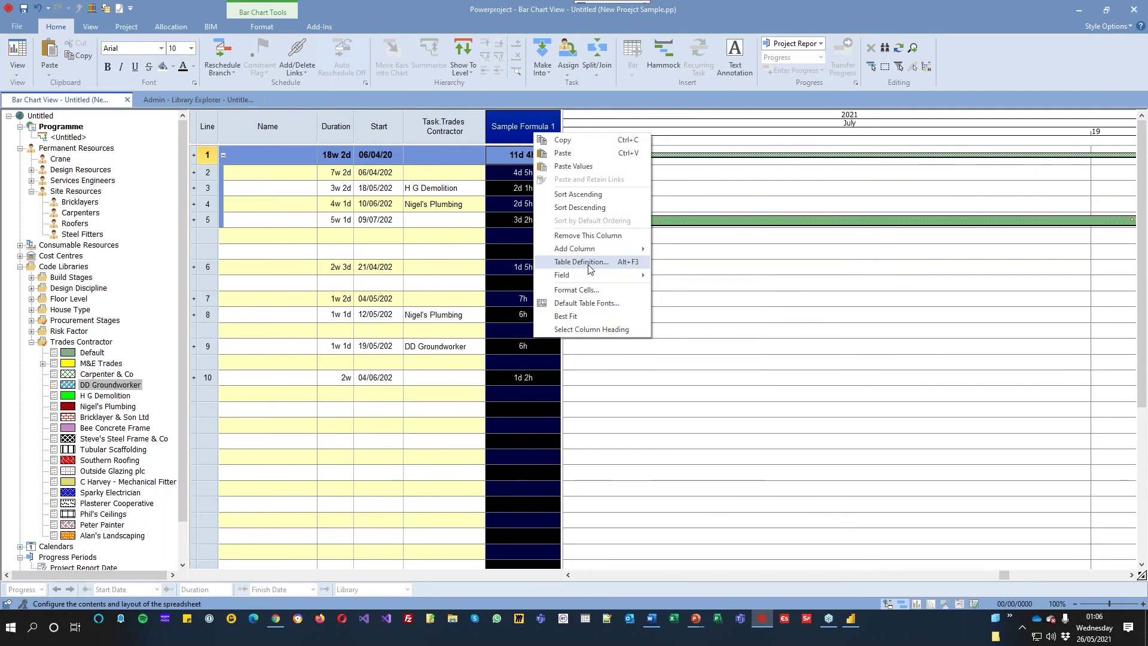
click(586, 290)
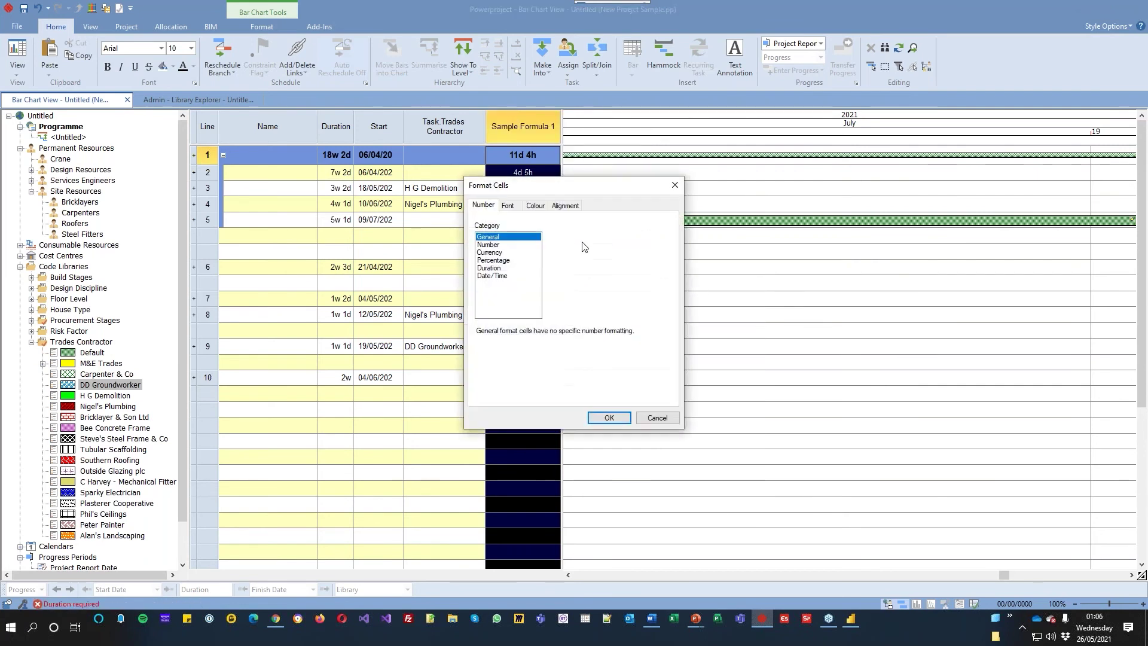
click(534, 268)
click(603, 266)
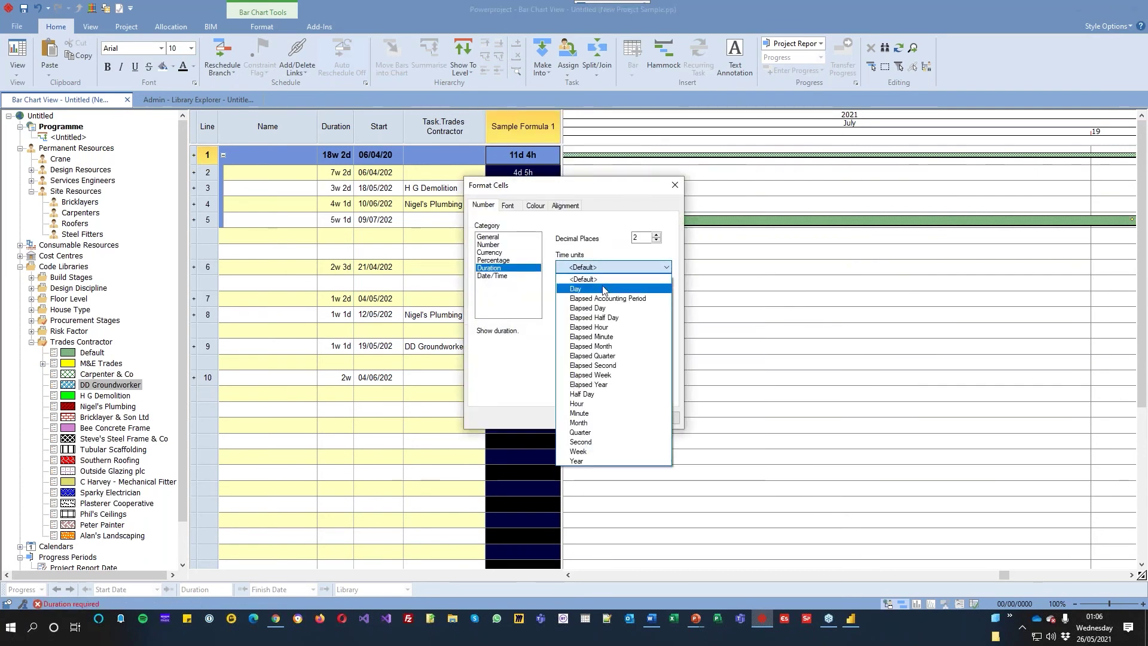
click(600, 293)
click(610, 324)
click(613, 357)
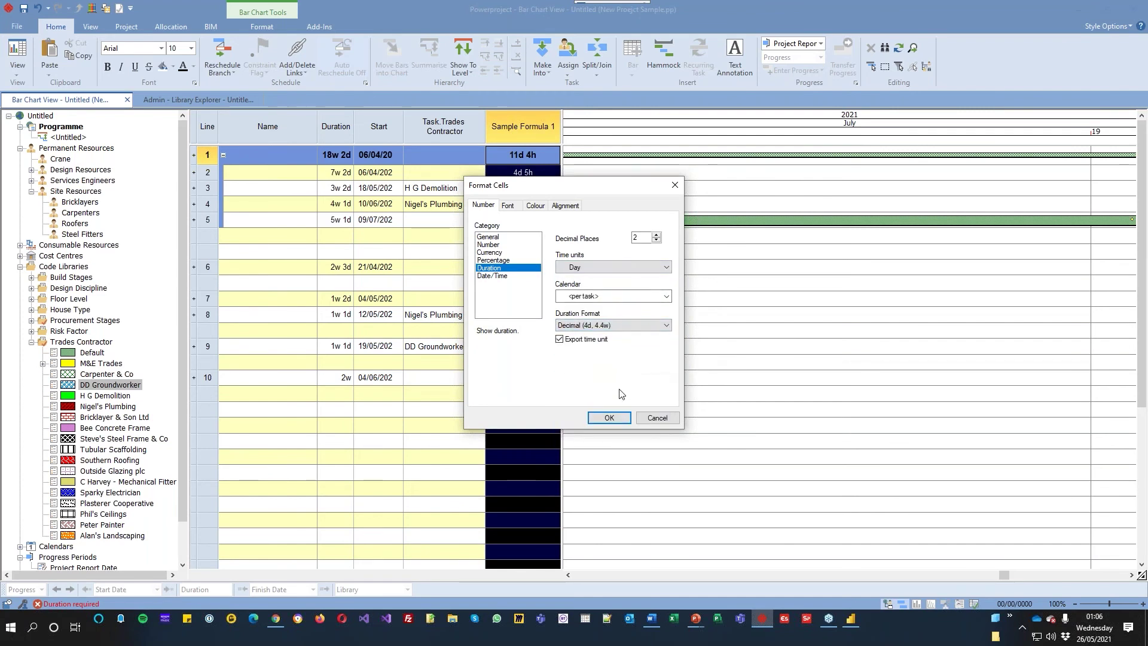
click(609, 417)
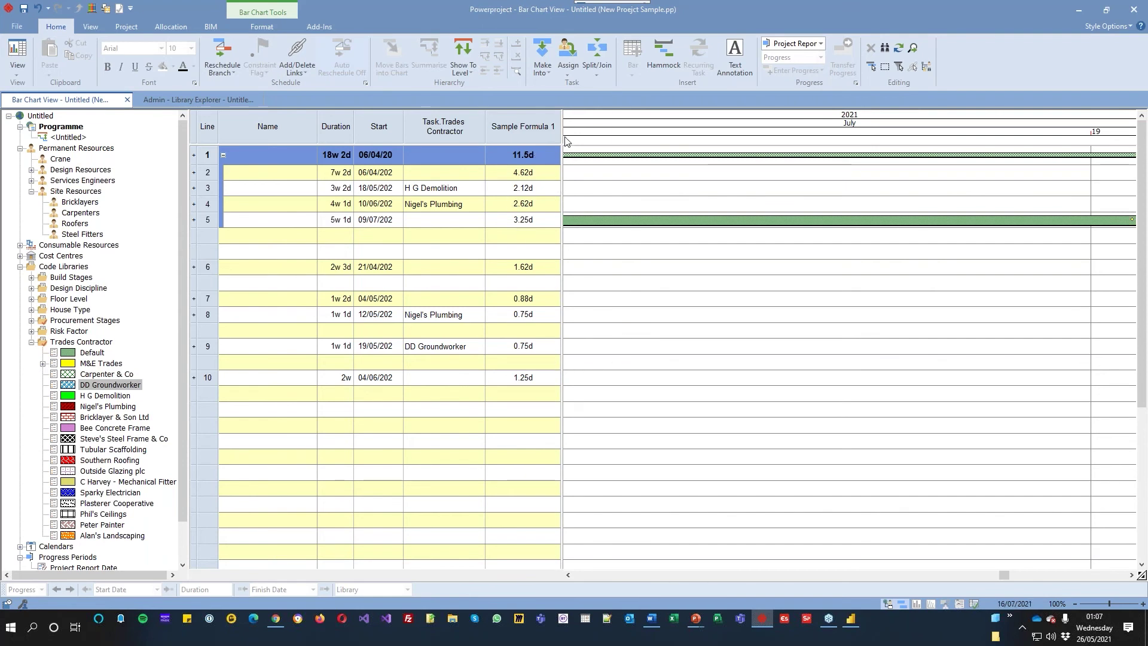
- Widen the table area and list the Bar object type's user fields in the User Field Manager
drag(565, 130, 619, 130)
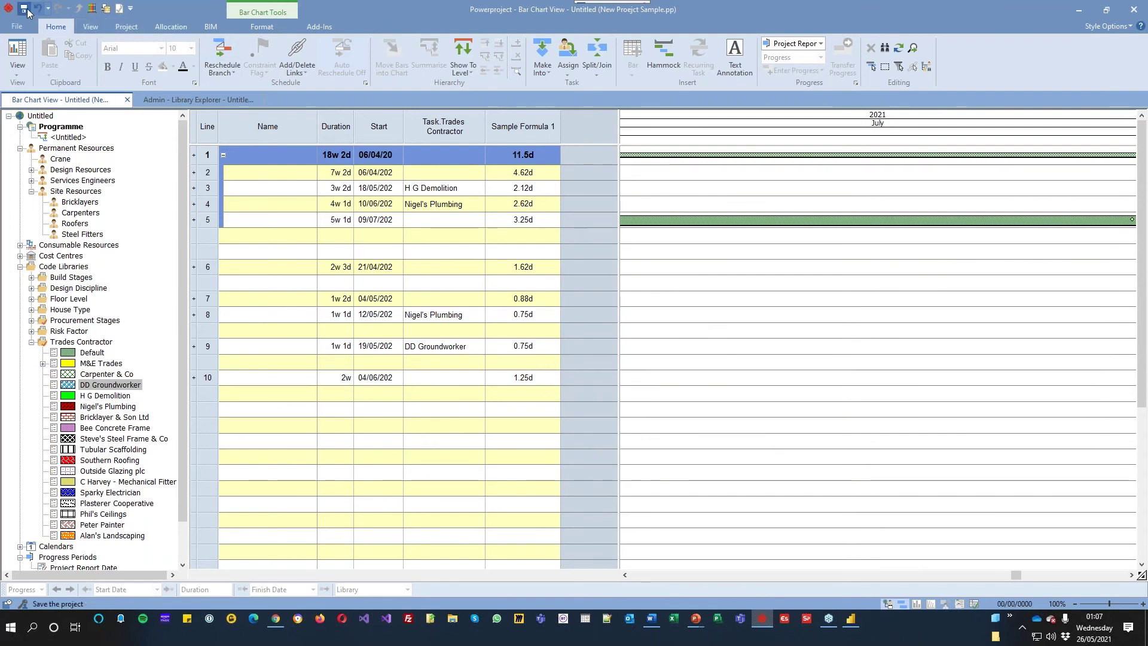
click(120, 28)
click(20, 57)
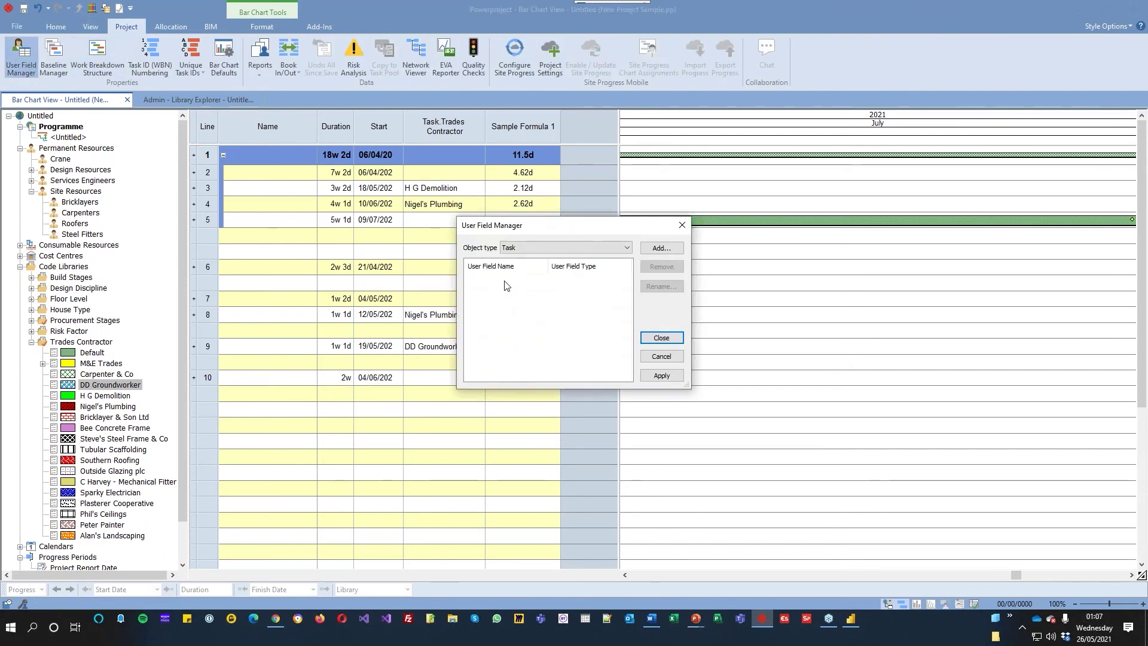
click(543, 247)
scroll(577, 365, up, 5)
click(538, 274)
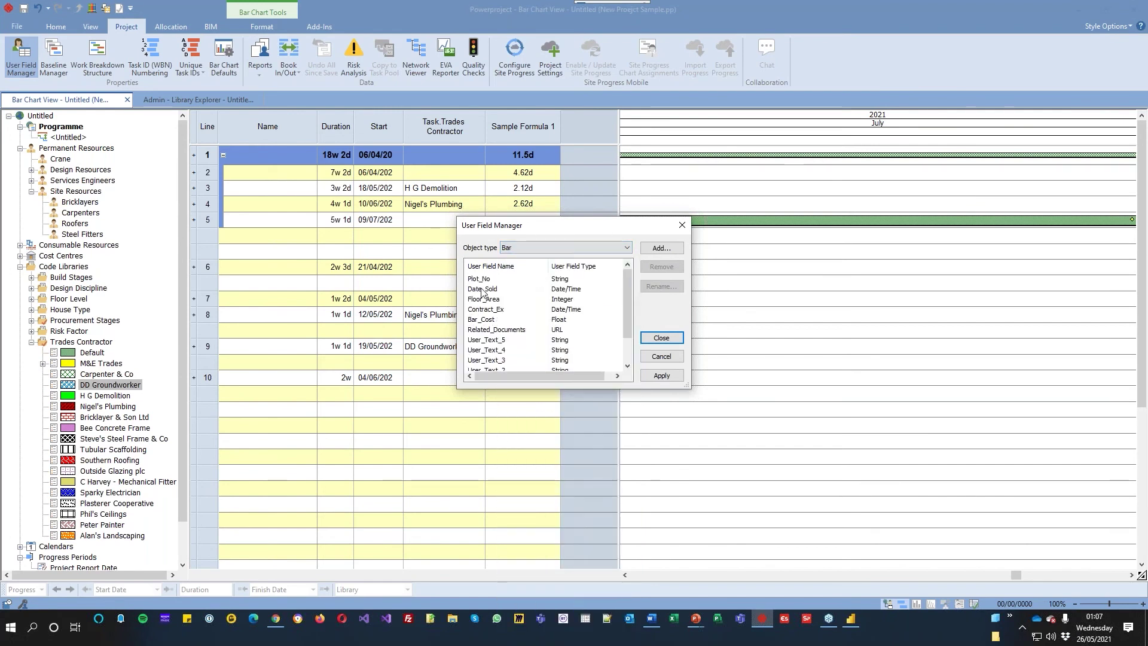
- Add an Integer user field named Cont to the Bar object type and close the User Field Manager
click(659, 249)
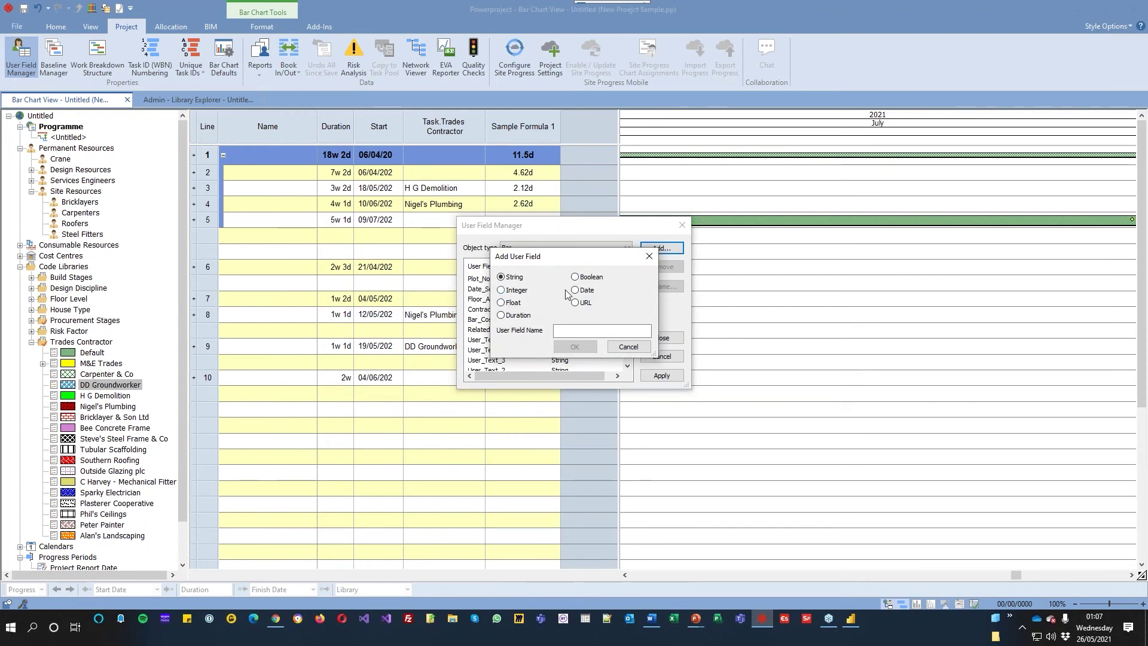
click(517, 291)
click(565, 330)
text(Cont)
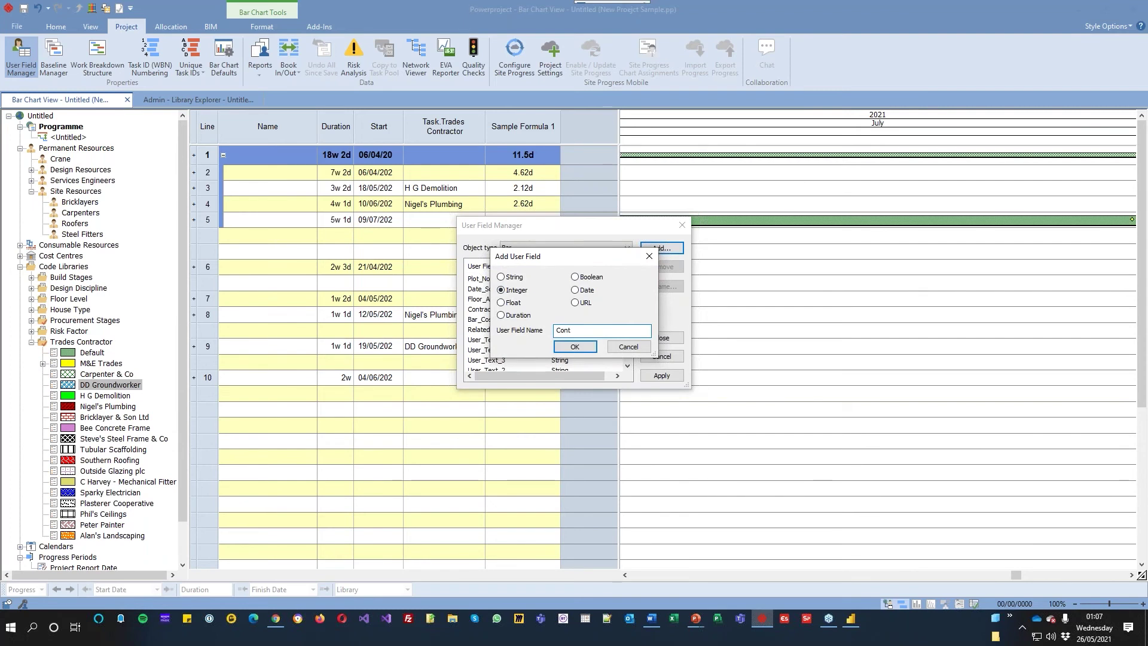
click(573, 347)
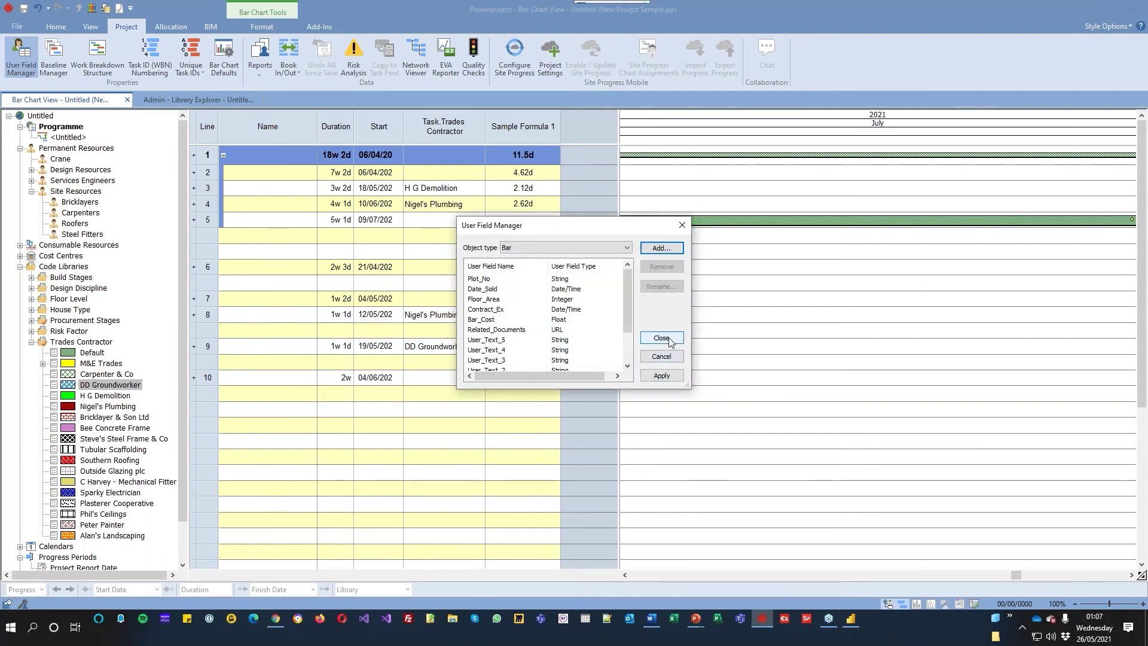
click(679, 338)
click(576, 327)
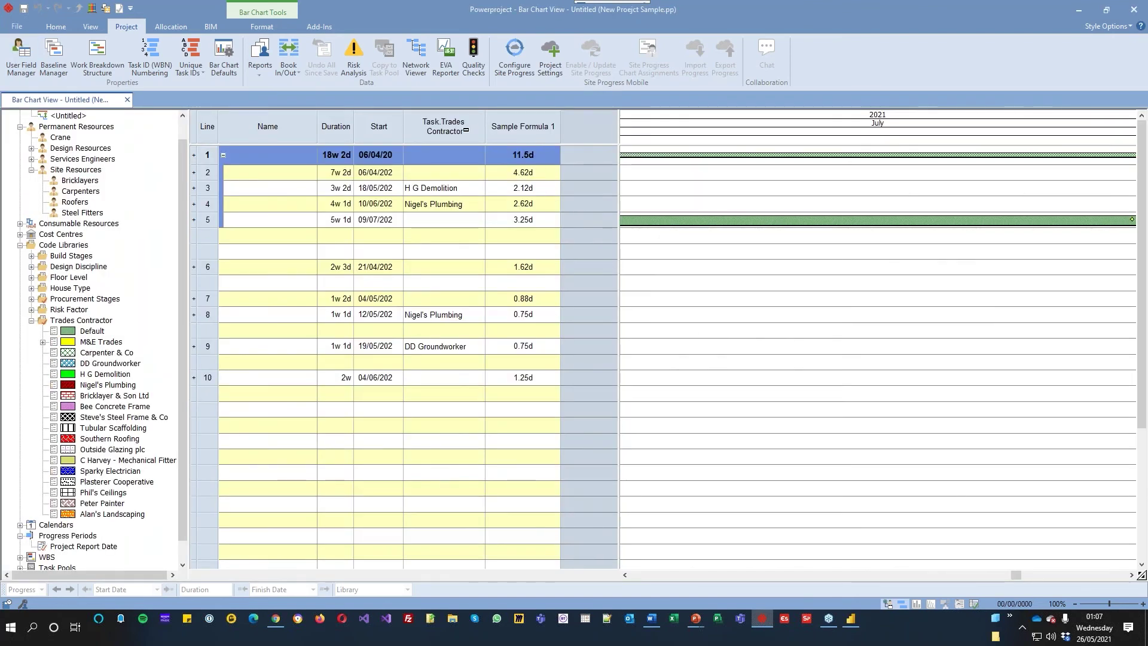
- Insert the Cont user field as a column before Task.Trades Contractor in the table
right_click(469, 139)
mouse_move(526, 245)
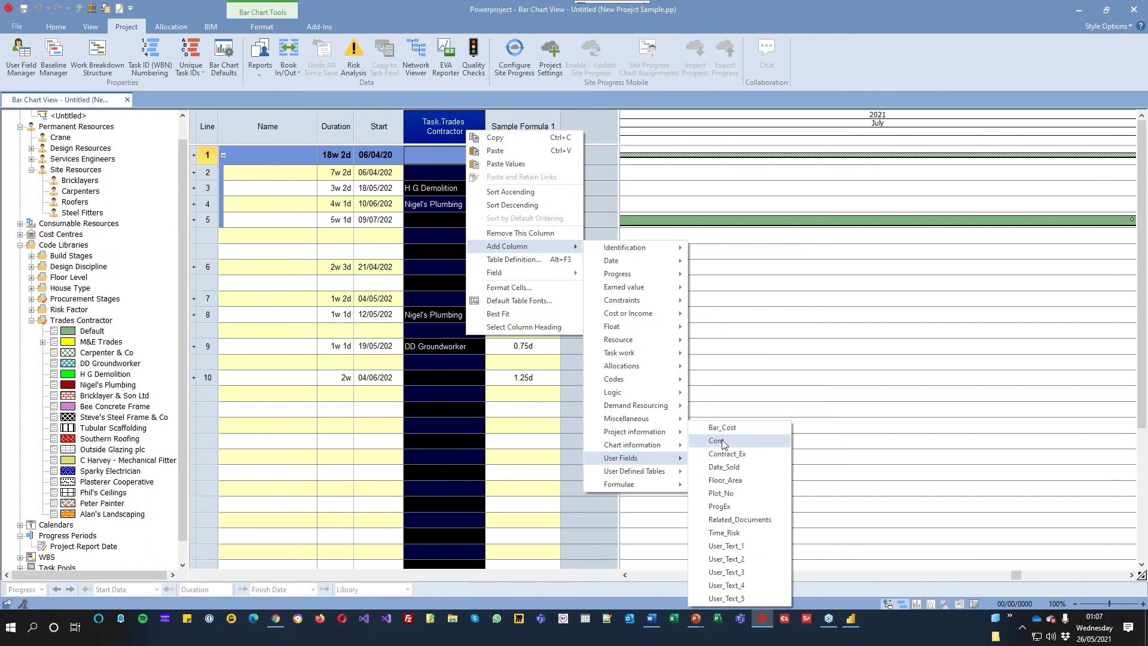
click(735, 442)
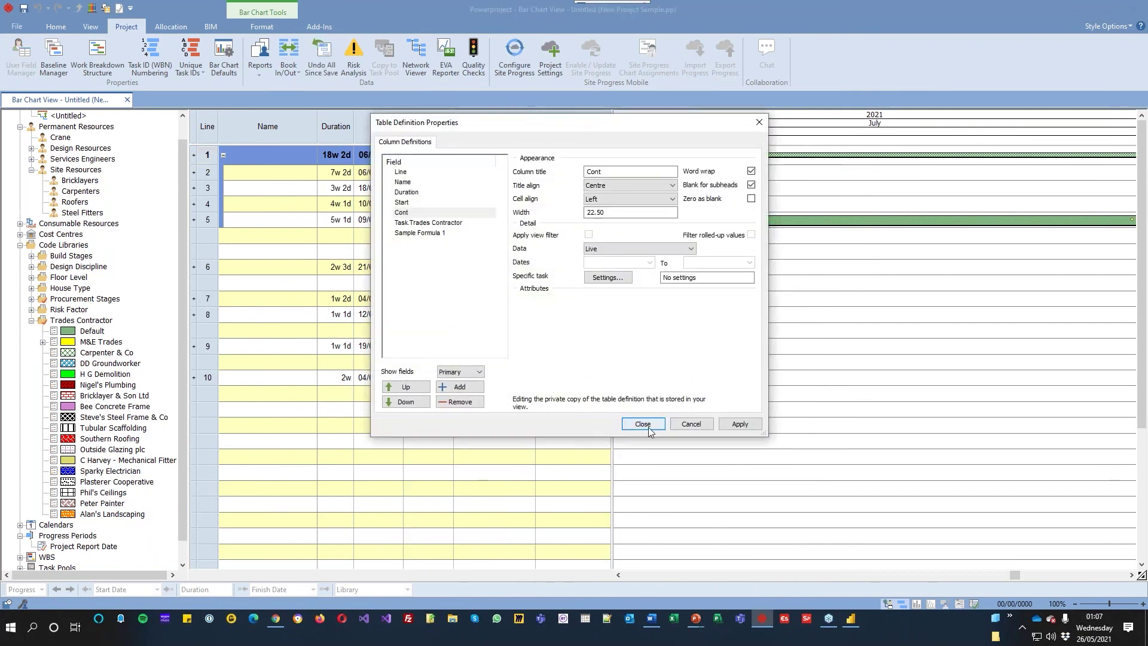
click(643, 424)
- Enter 10 as the Cont value for the task on line 10
click(436, 376)
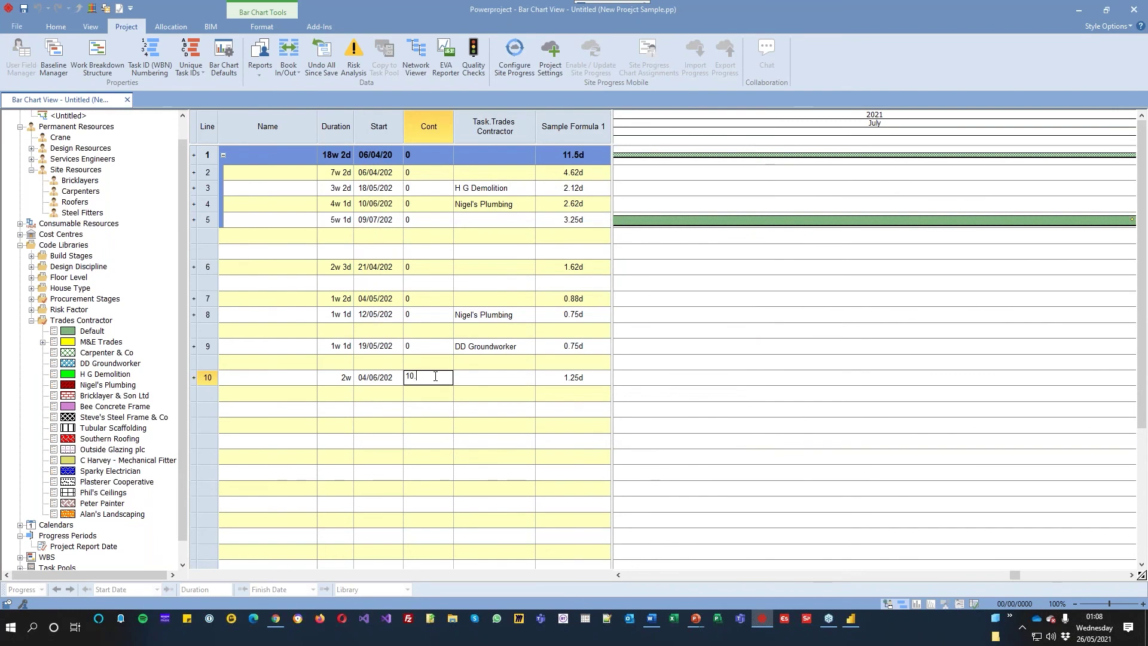
key(Return)
key(Up)
key(Return)
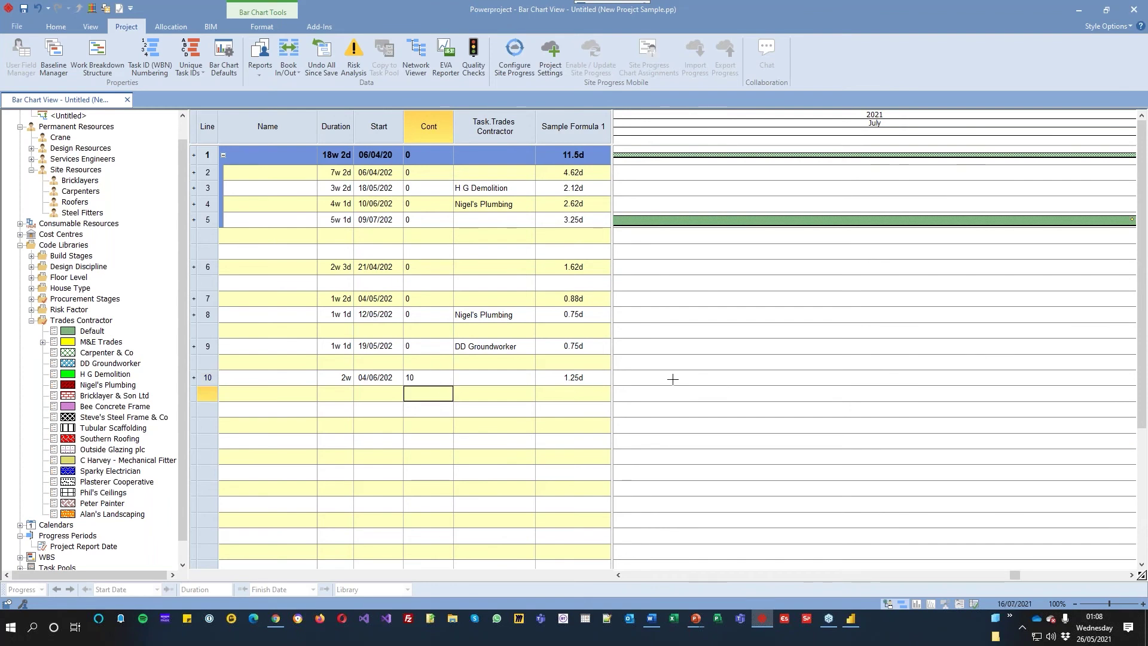
- Remove the Task.Trades Contractor column from the table
click(500, 137)
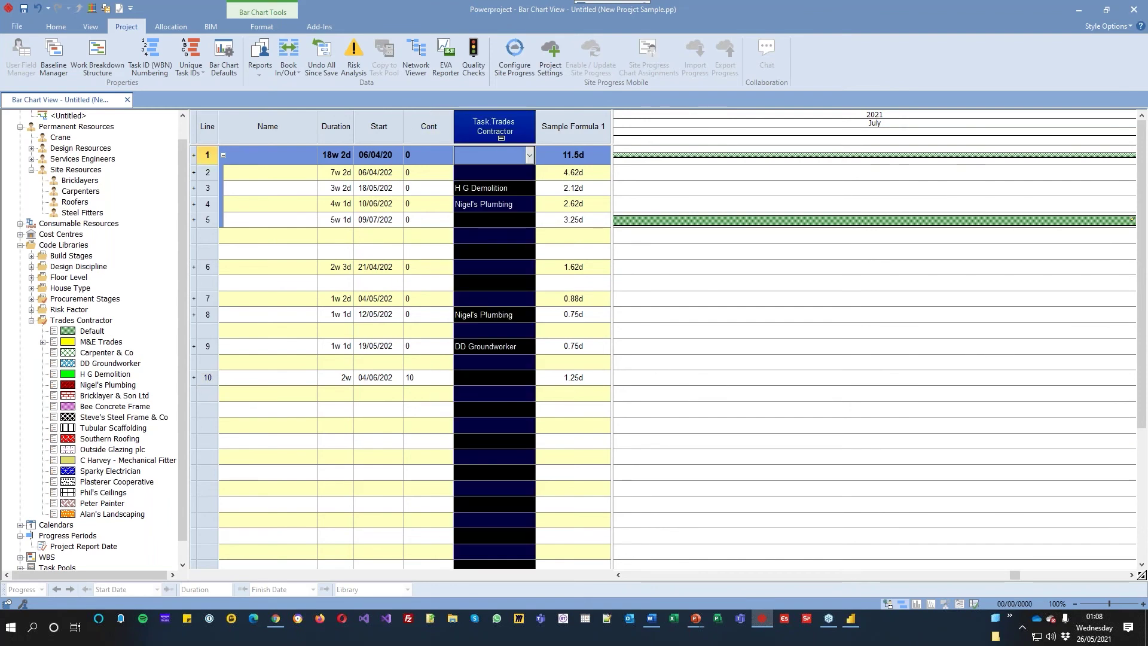
key(Delete)
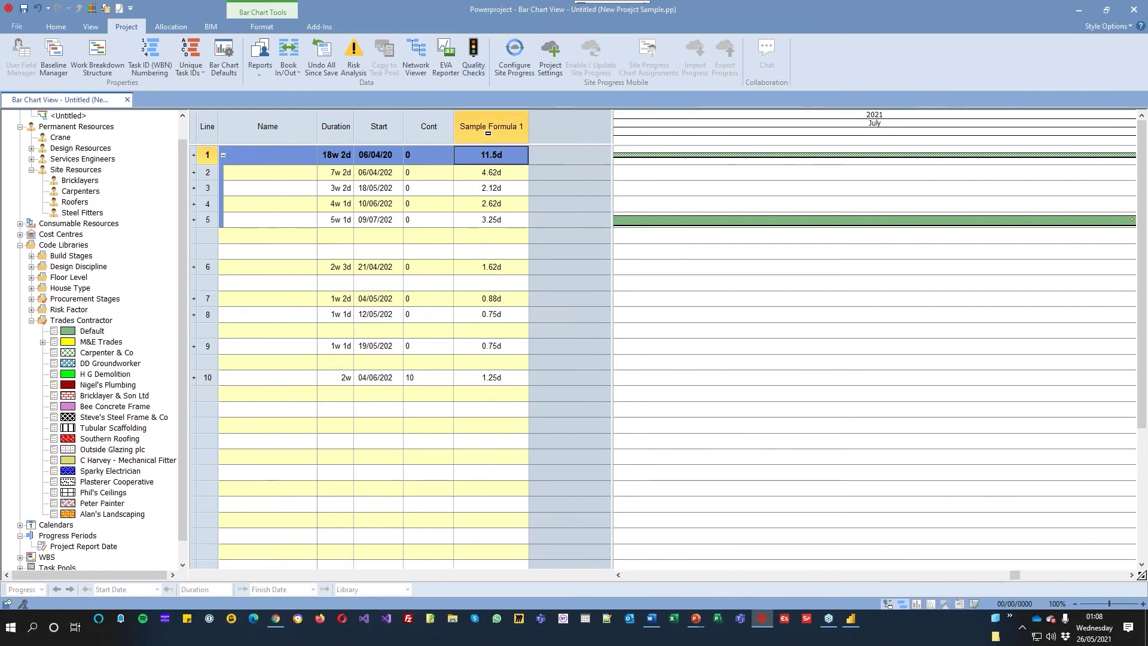
- Replace the Sample Formula 1 column's expression with the start of a new one: (duration / '1d') / 100 *
right_click(488, 133)
click(535, 264)
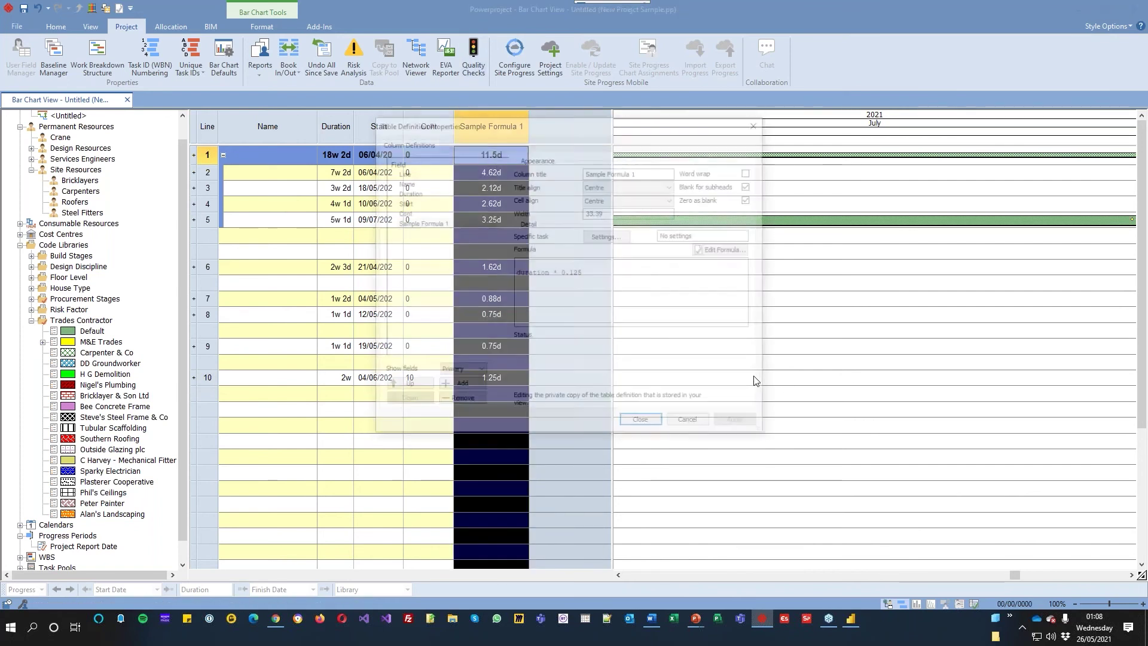
click(724, 251)
drag(677, 125, 883, 96)
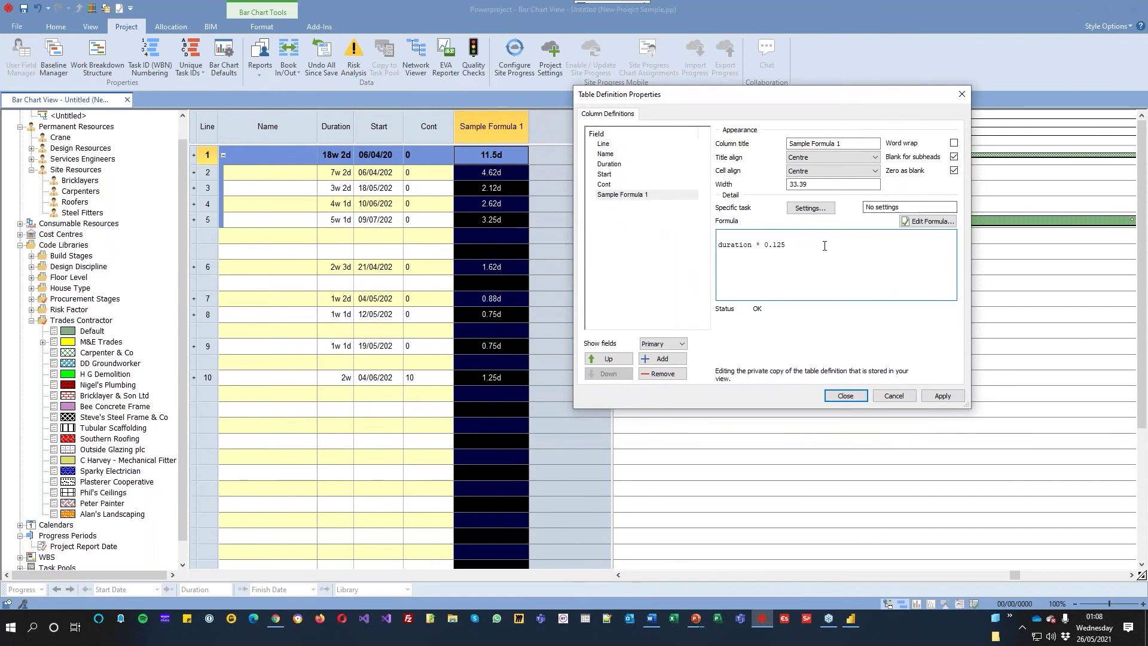
click(918, 222)
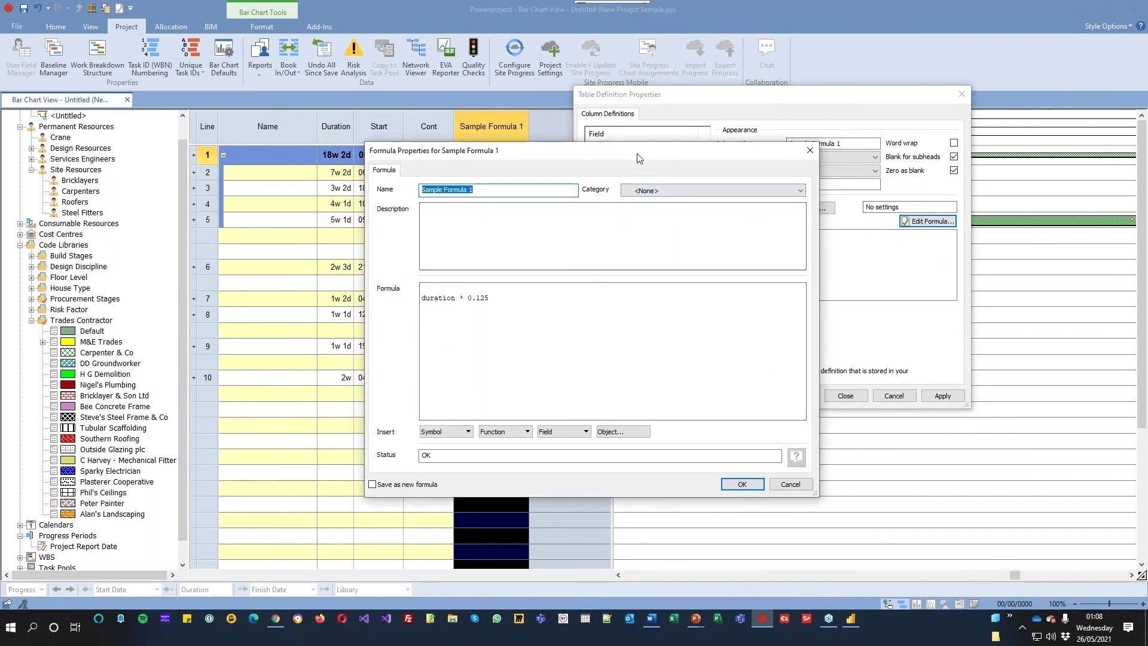
drag(638, 155, 779, 147)
drag(656, 305, 555, 318)
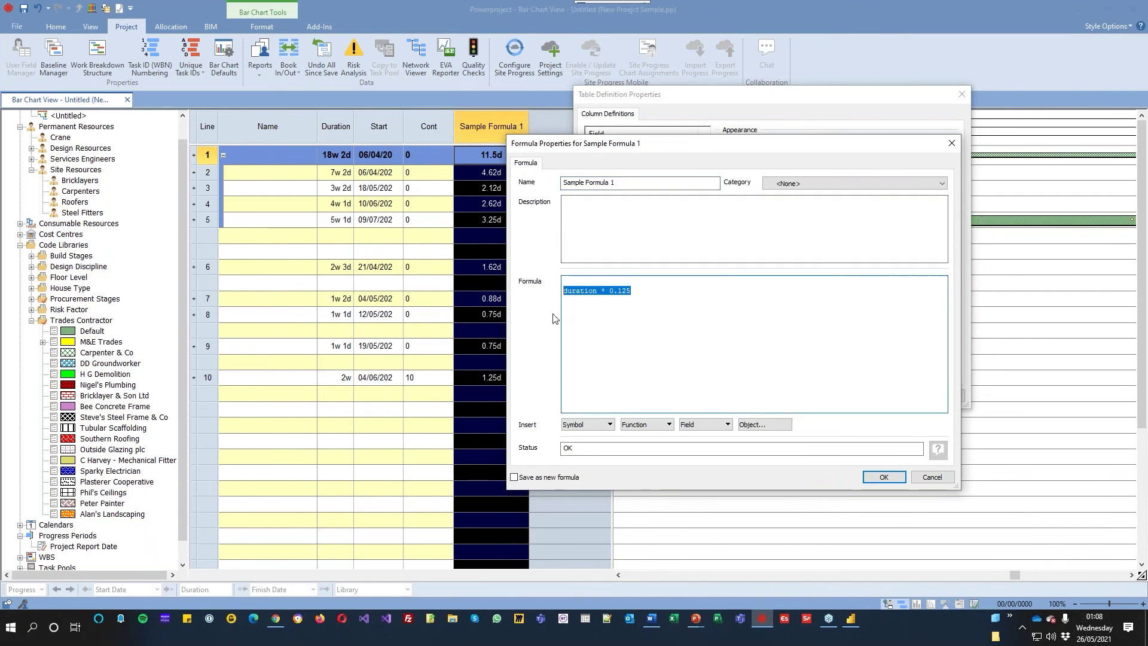
key(Delete)
click(903, 348)
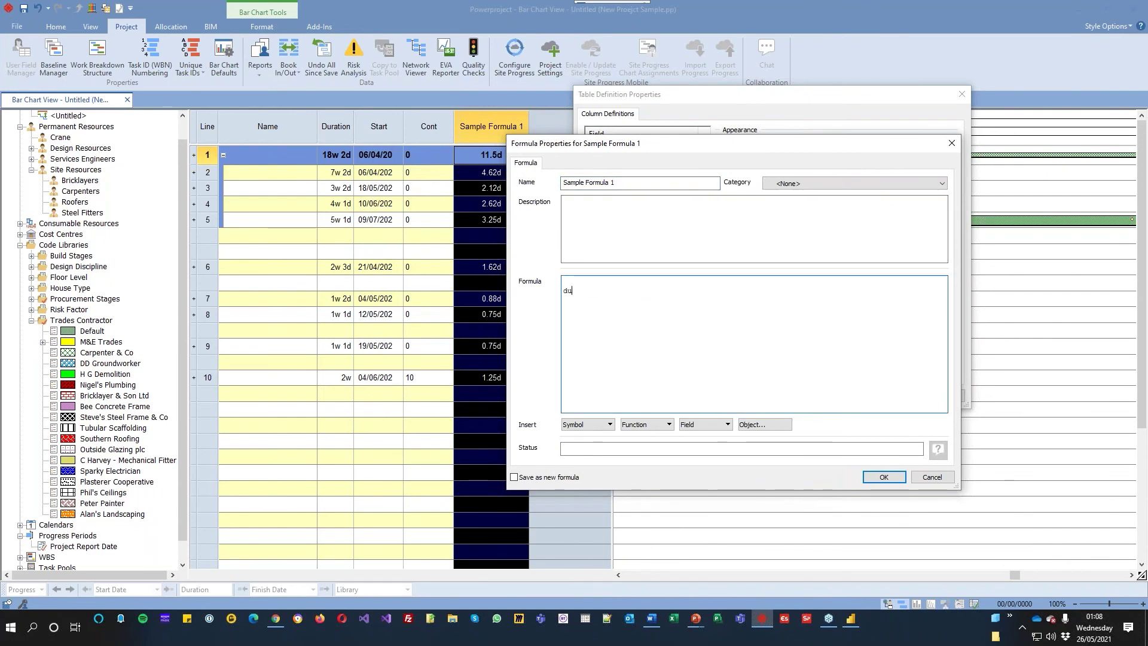
text((duration)
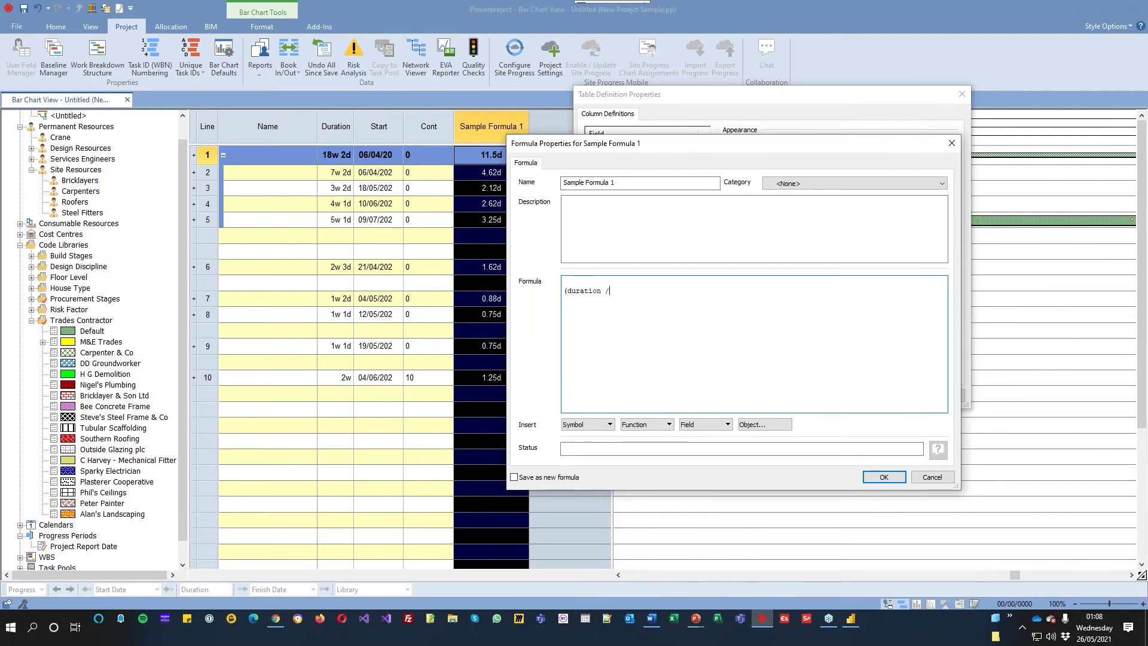
text( / '1d') / 100 *)
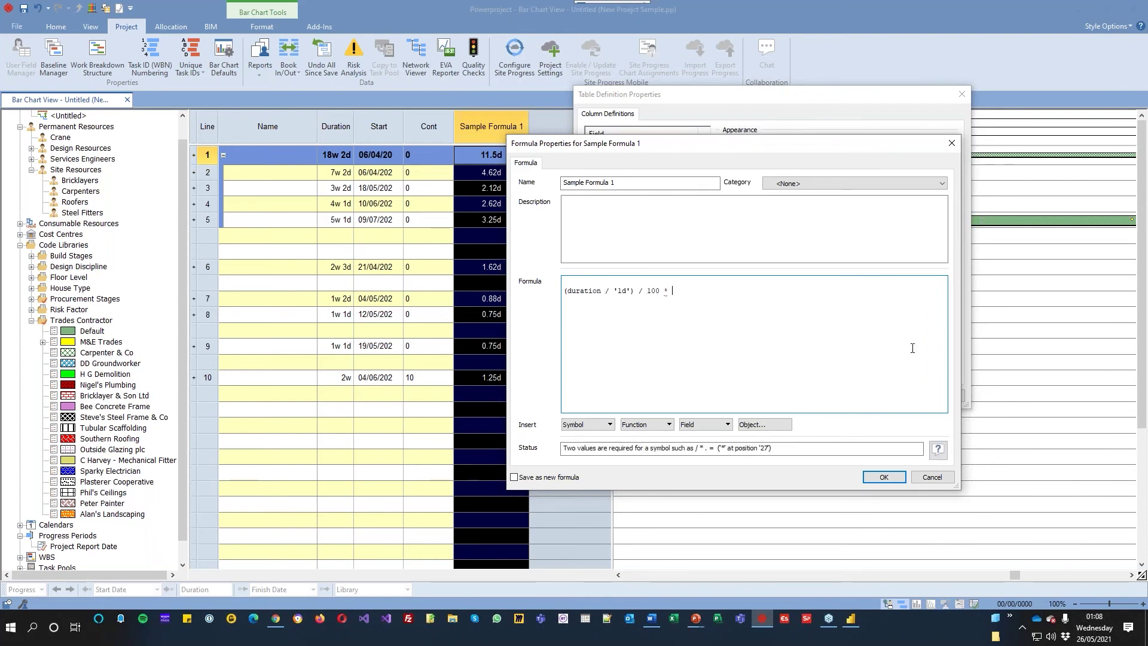
- Complete the formula by inserting the Cont user field as UDF("Cont"), and apply it to the Sample Formula 1 column
click(709, 425)
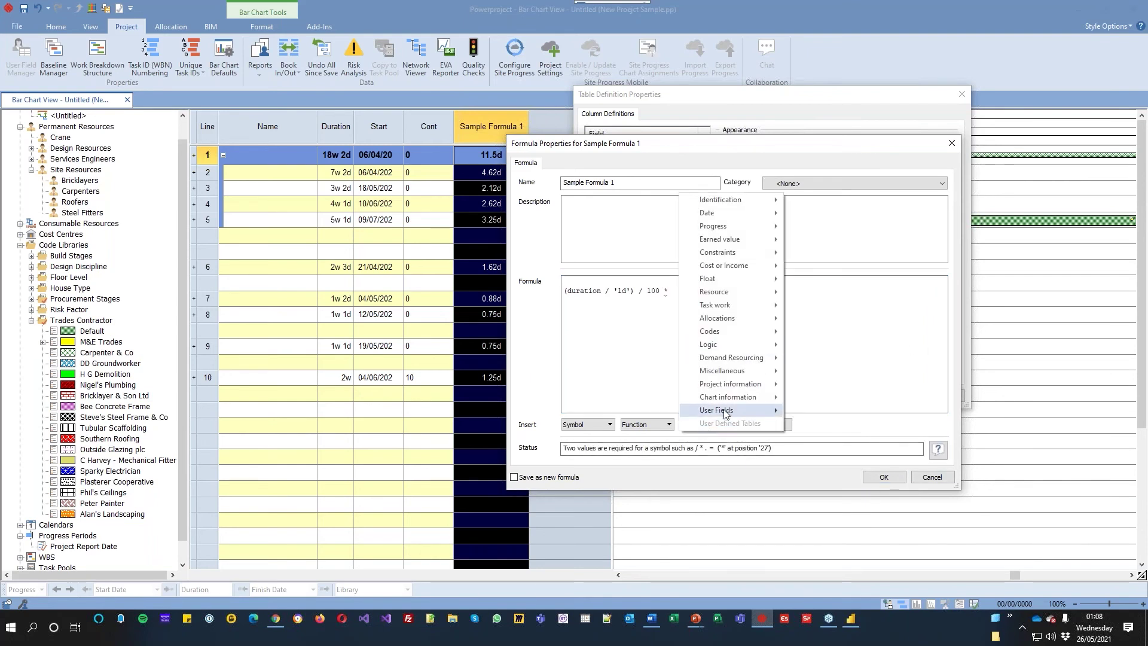
mouse_move(747, 410)
click(823, 425)
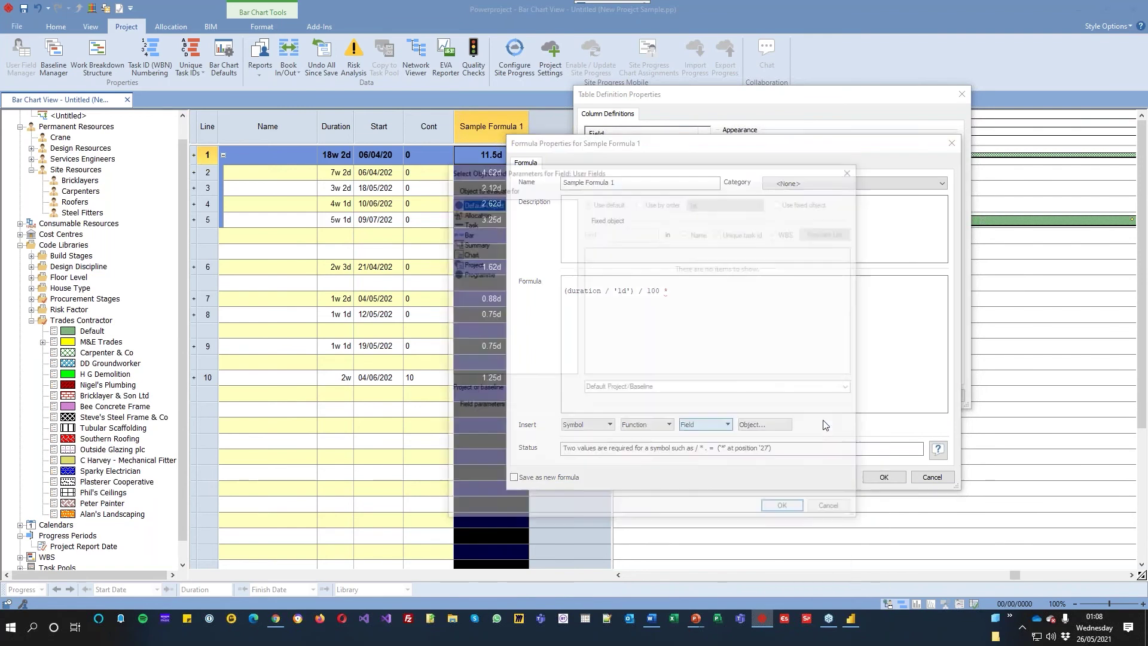
click(784, 506)
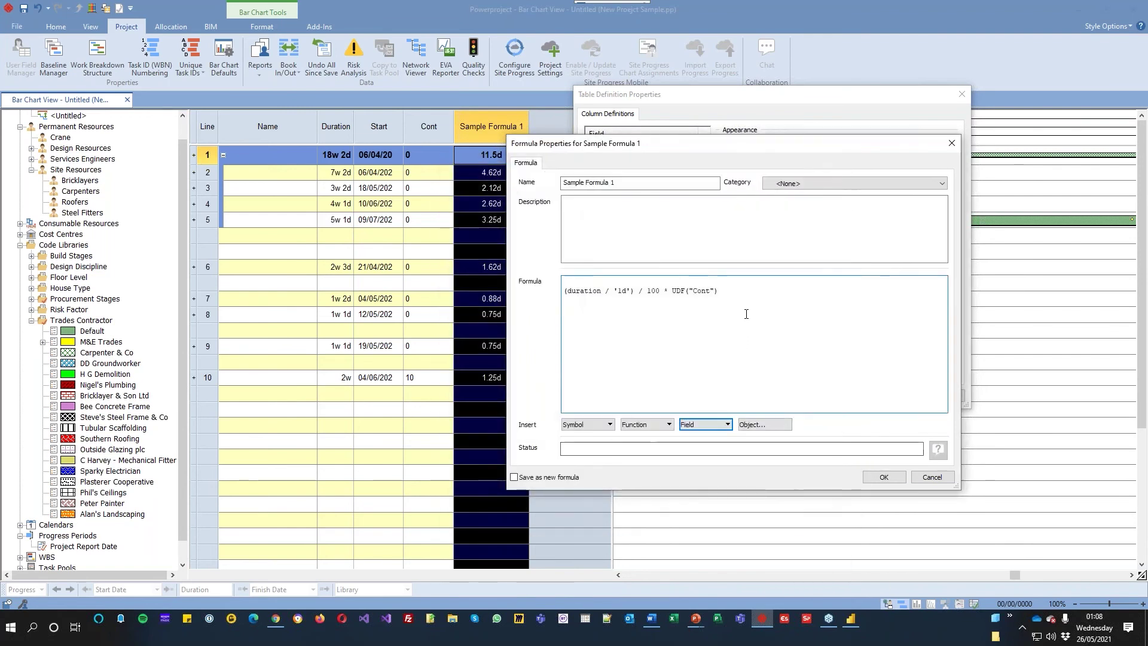
click(740, 295)
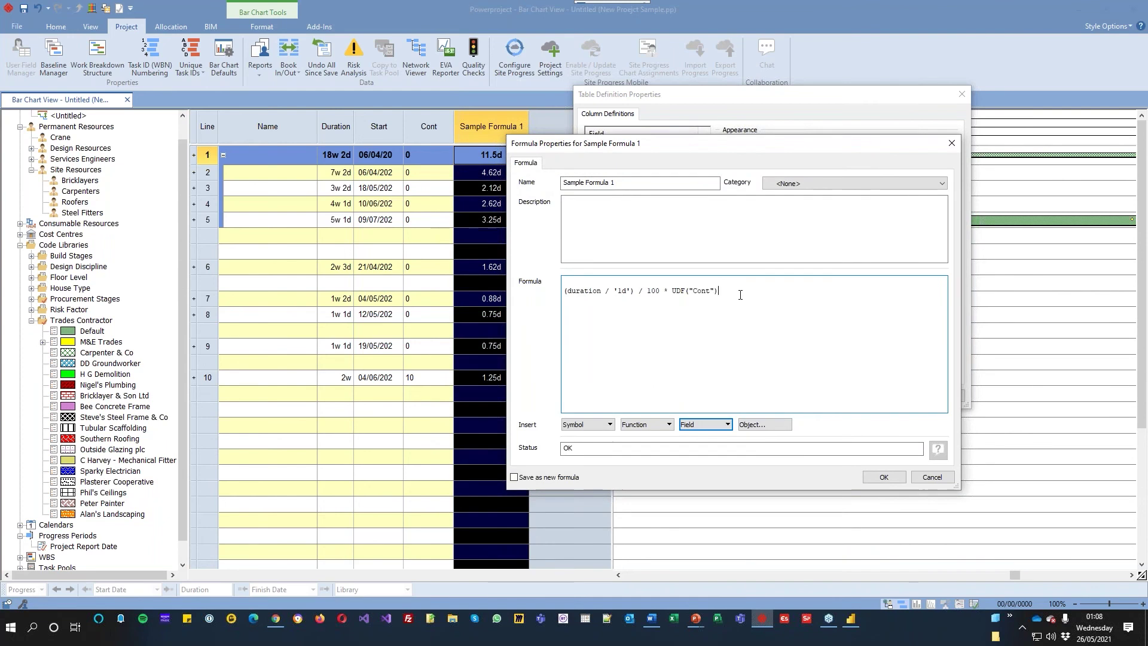
click(882, 477)
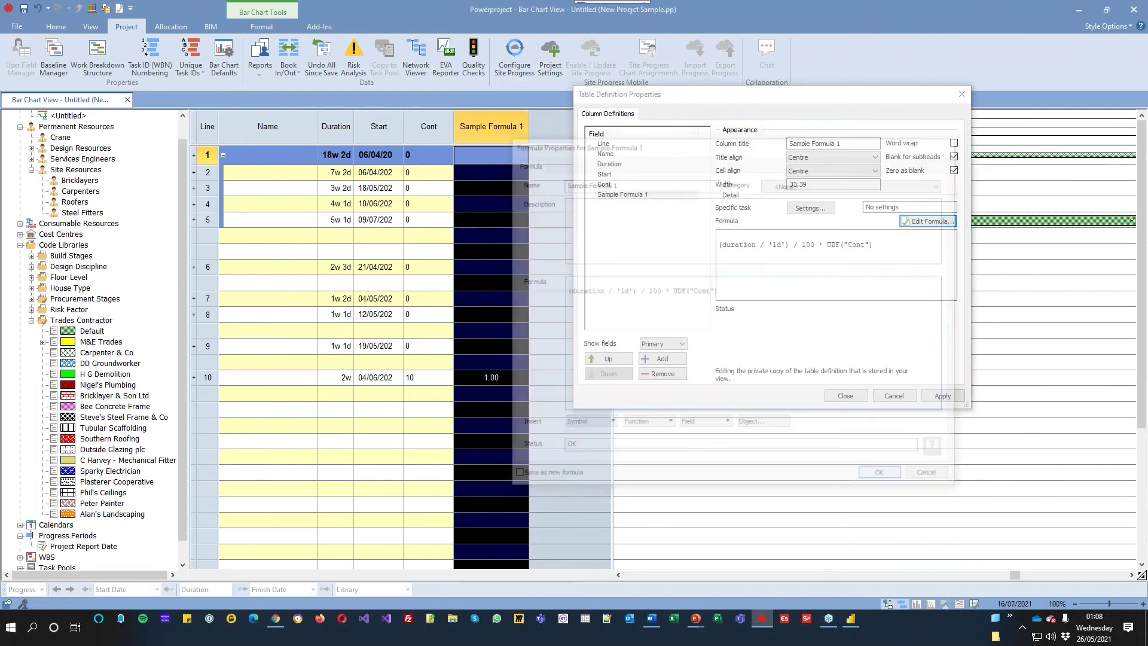
click(845, 396)
- Set the Cont value of the task on line 10 to 20
double_click(423, 377)
text(20)
key(Return)
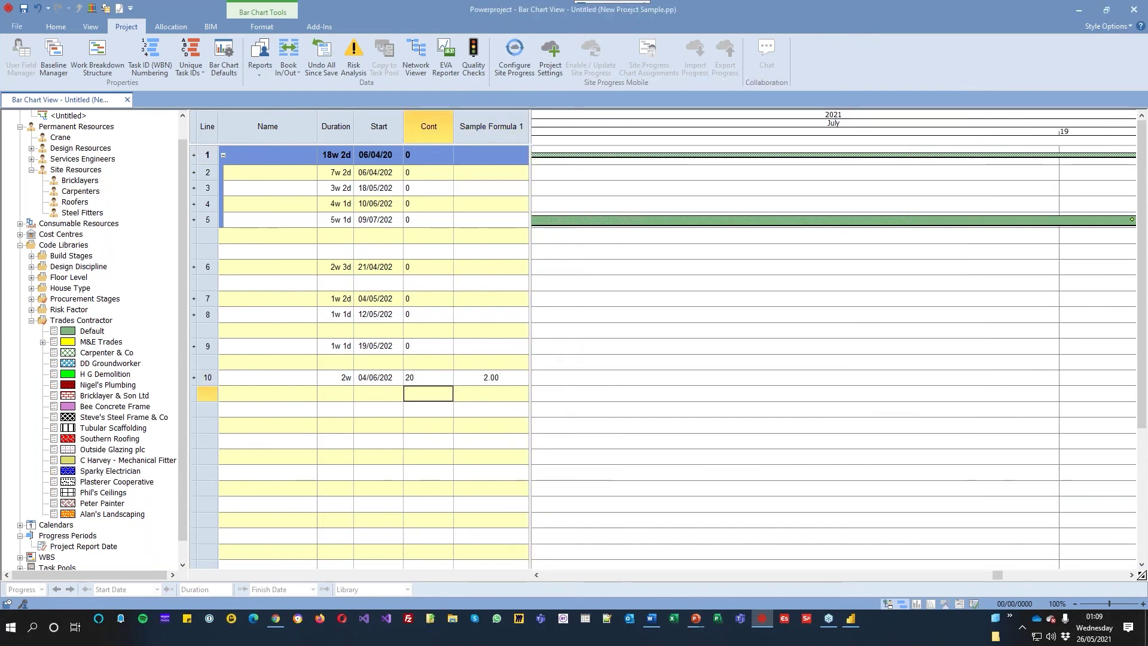
- Convert Sample Formula 1's result to a duration by changing its formula to ((duration / '1d') / 100 * UDF("Cont")) * '1d'
right_click(490, 115)
click(538, 242)
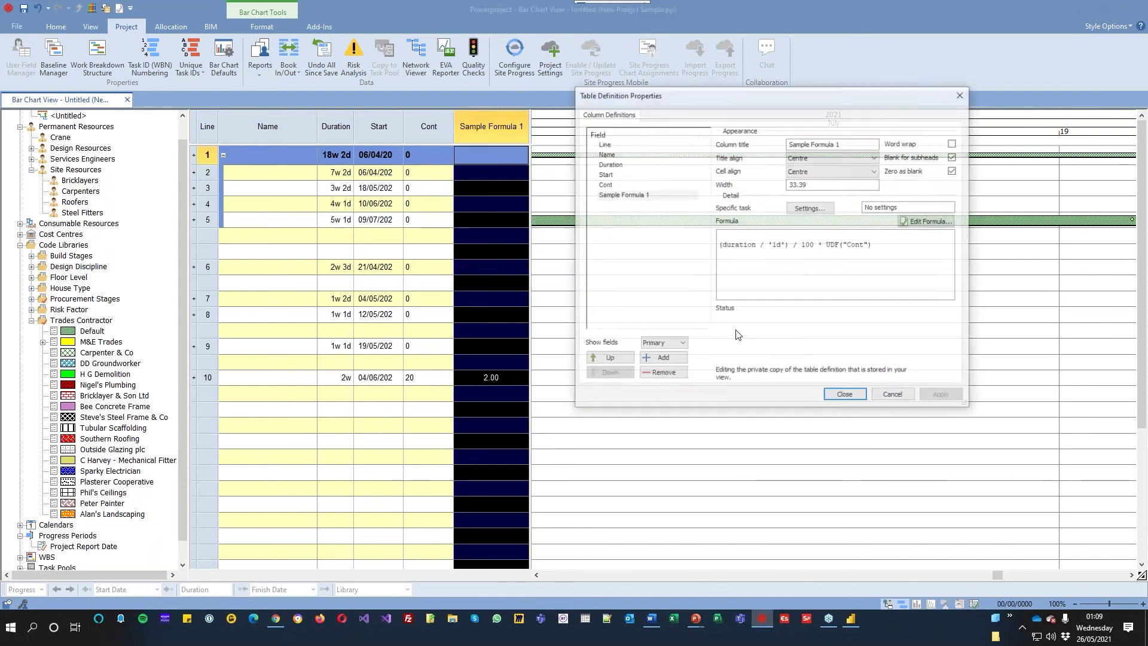
click(927, 221)
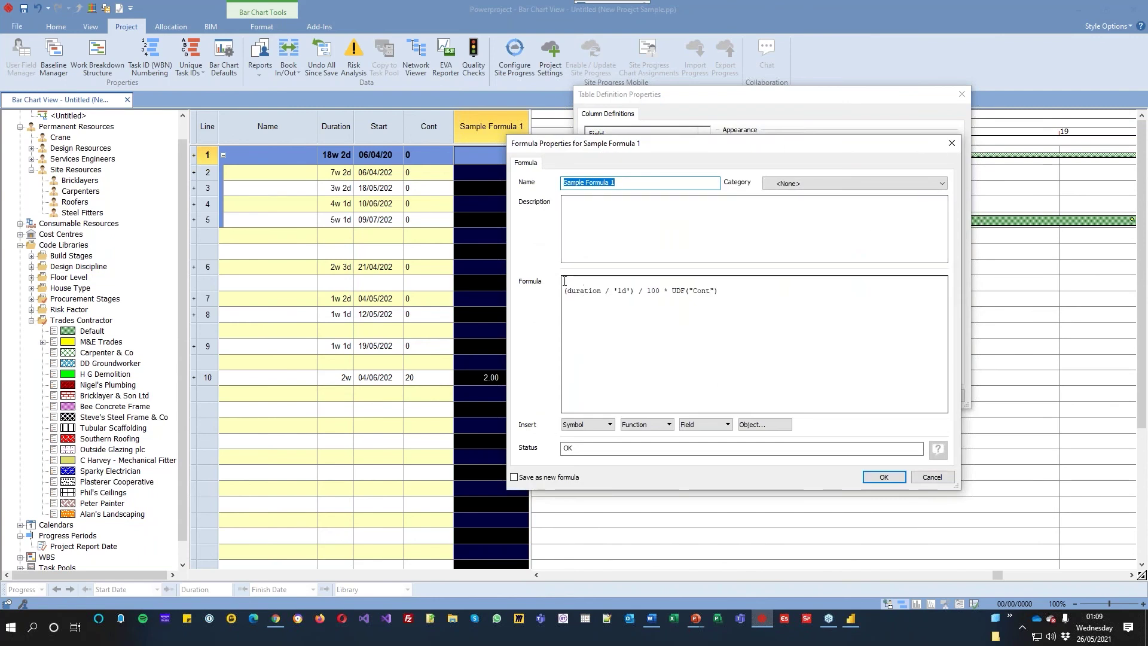
text(()
key(End)
text())
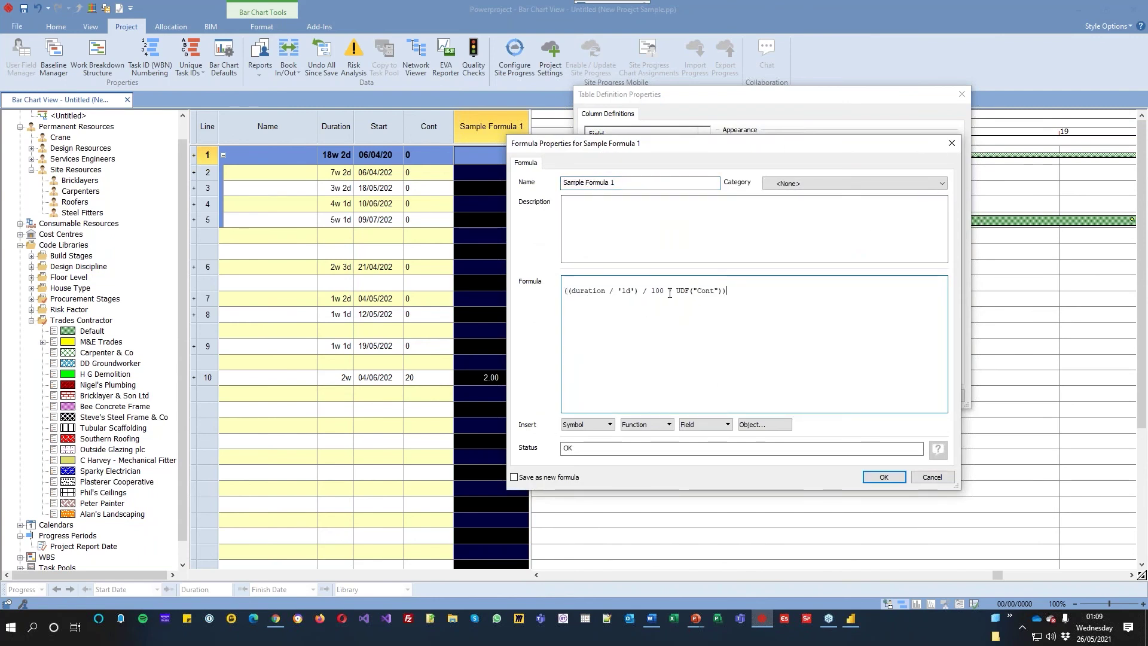
text( *)
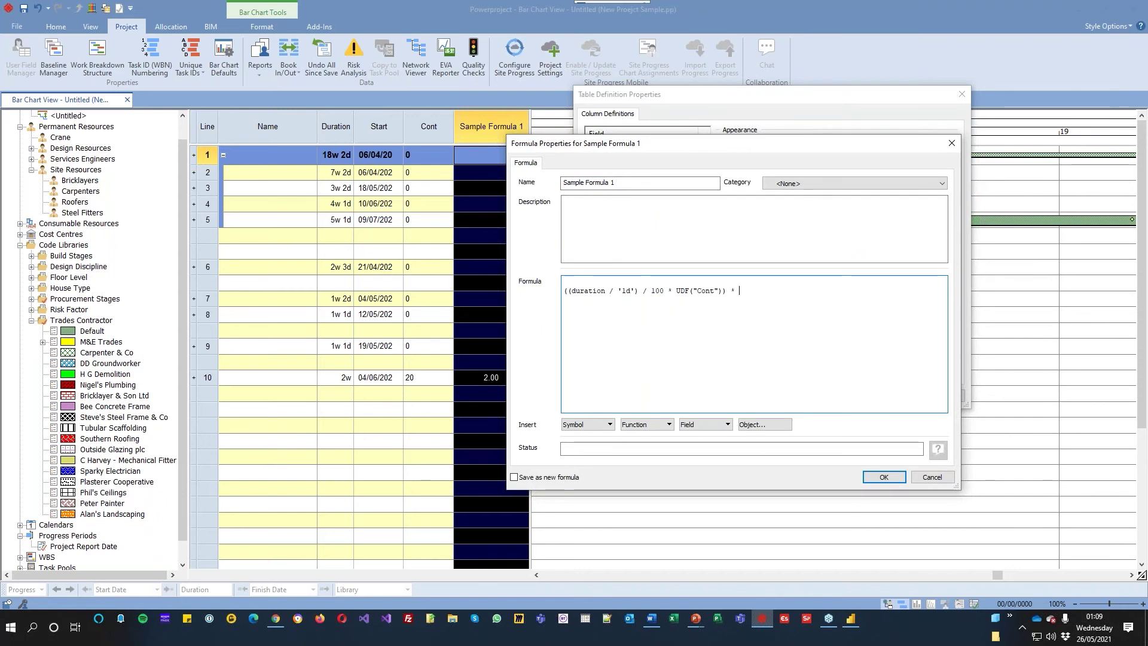
text( 'ld')
click(884, 477)
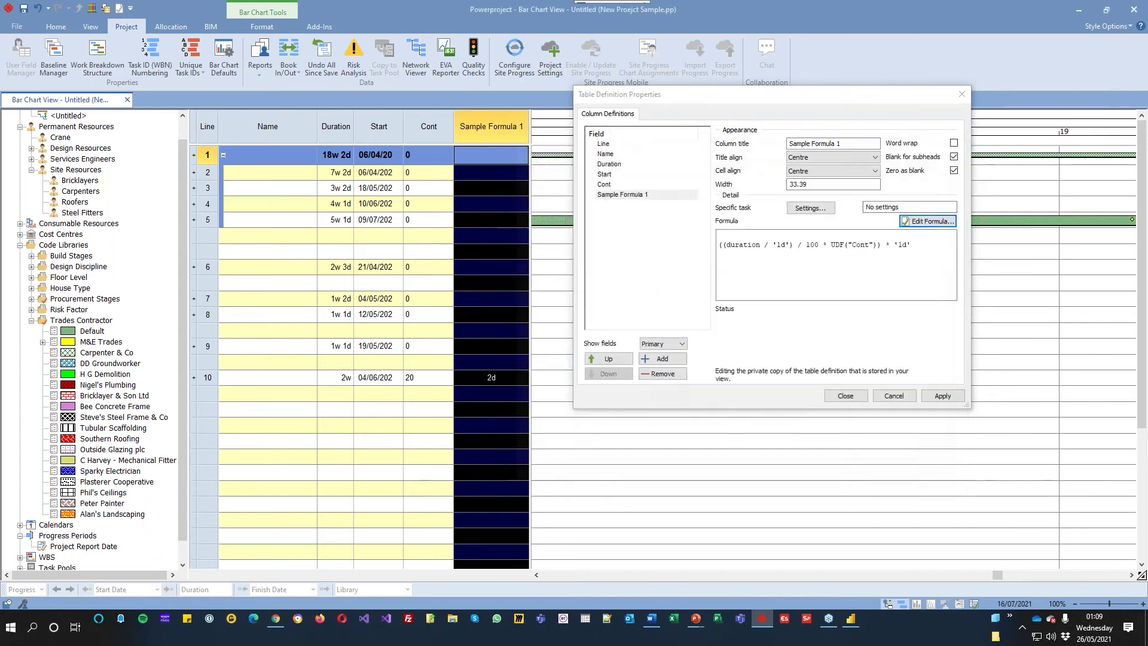
click(846, 395)
- Set the line 10 task's Cont value to 50 and its duration to 3w
double_click(441, 376)
text(50)
key(Return)
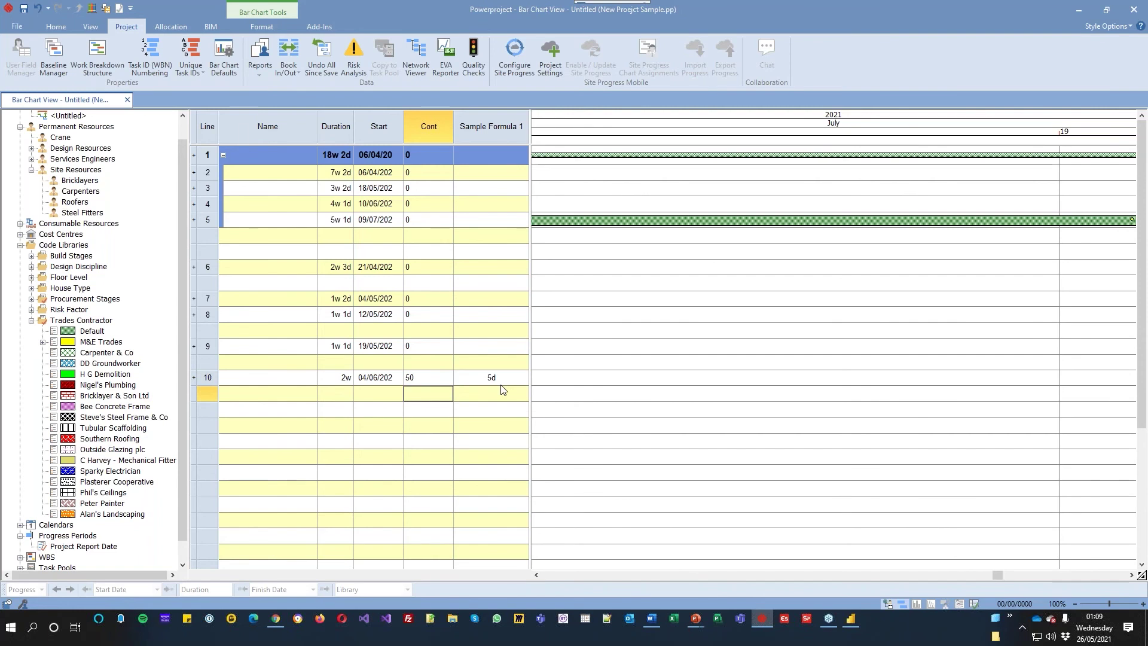
double_click(326, 383)
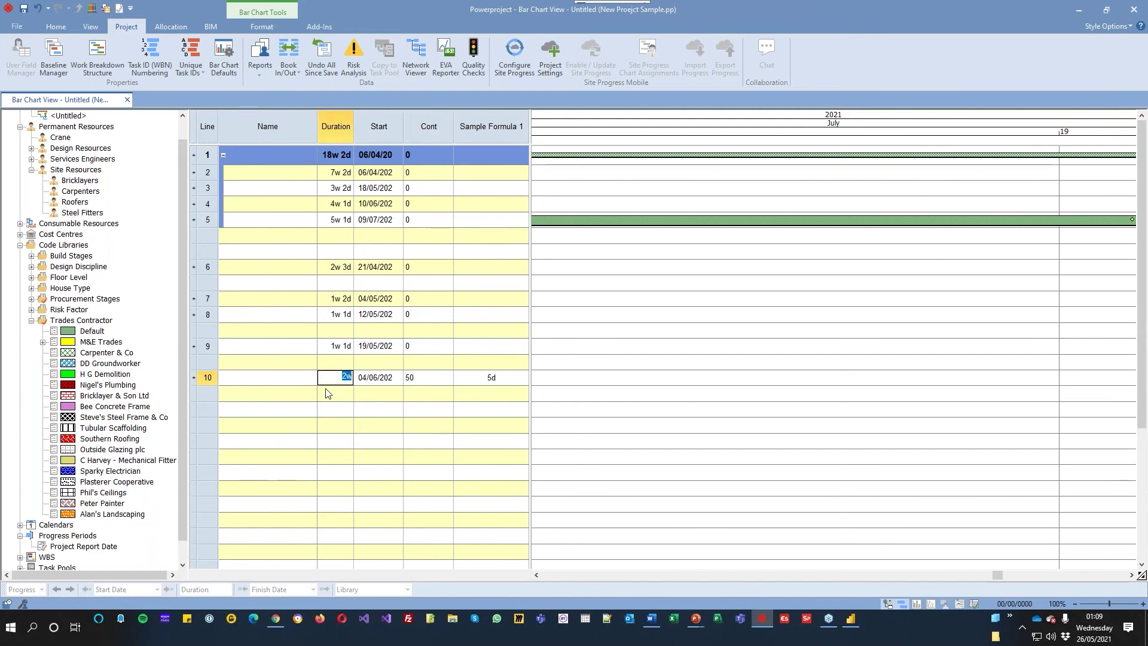
text(3w)
key(Return)
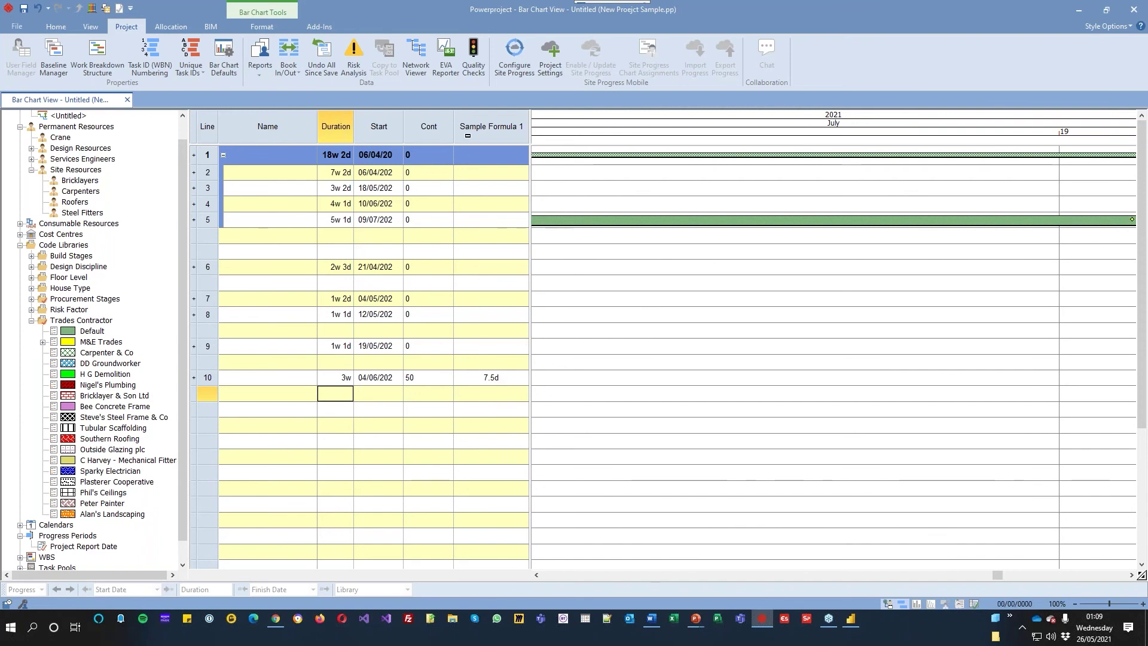
right_click(476, 134)
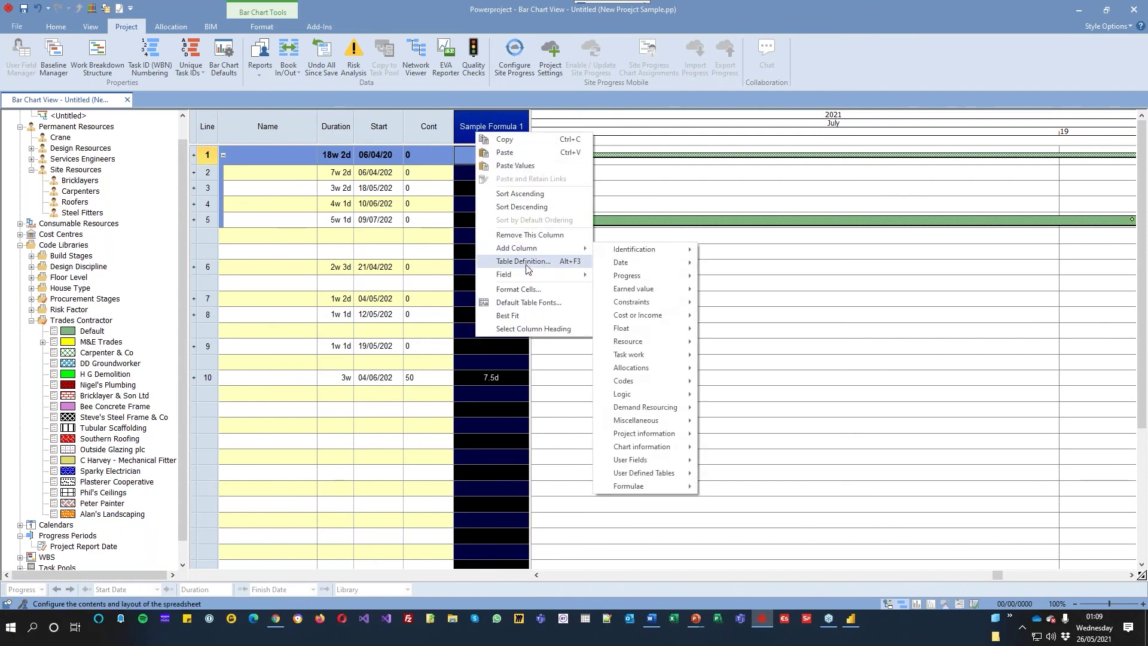
key(Escape)
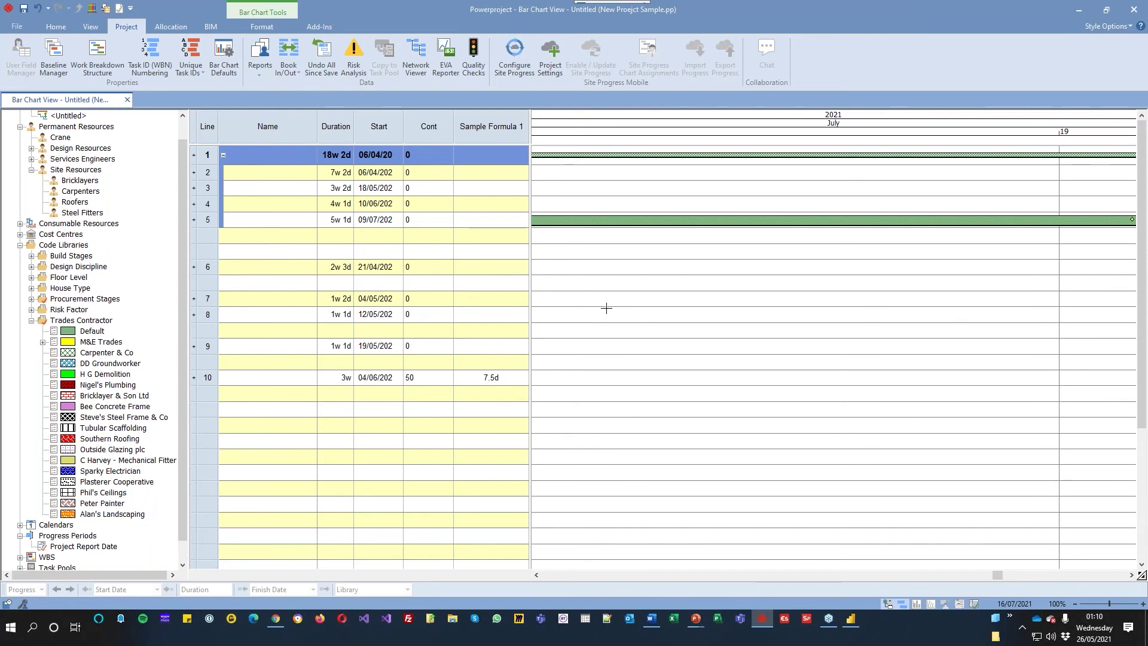
right_click(420, 126)
click(379, 127)
- Insert the predefined Finish Variance RAG task formula as a column before Start in the table
right_click(372, 126)
mouse_move(436, 241)
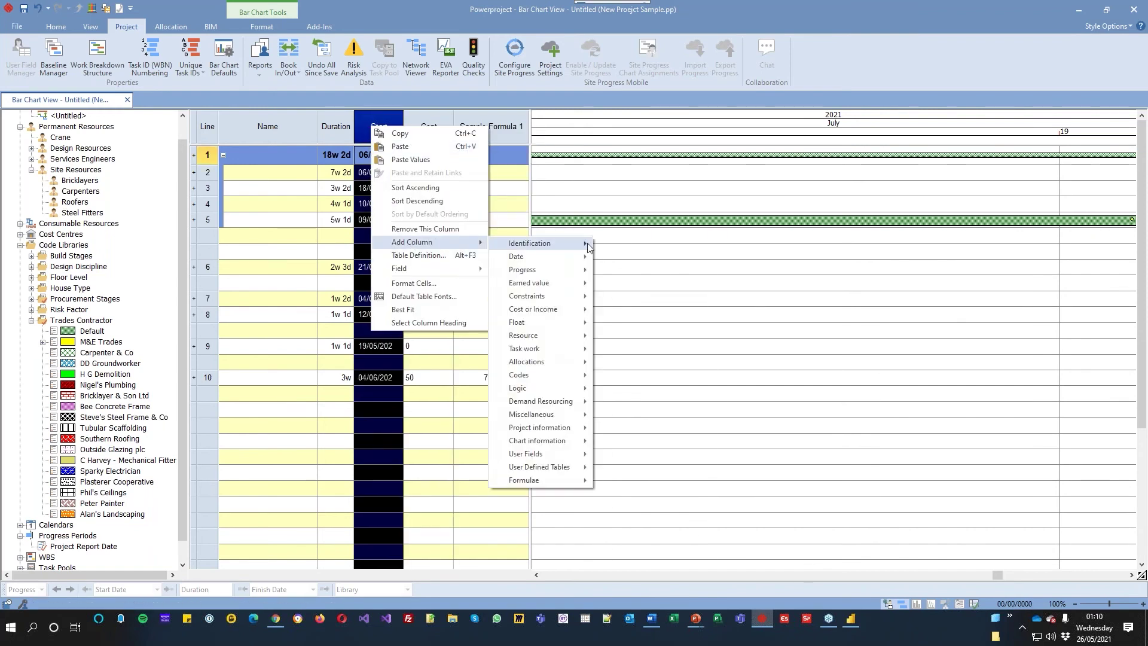
mouse_move(558, 478)
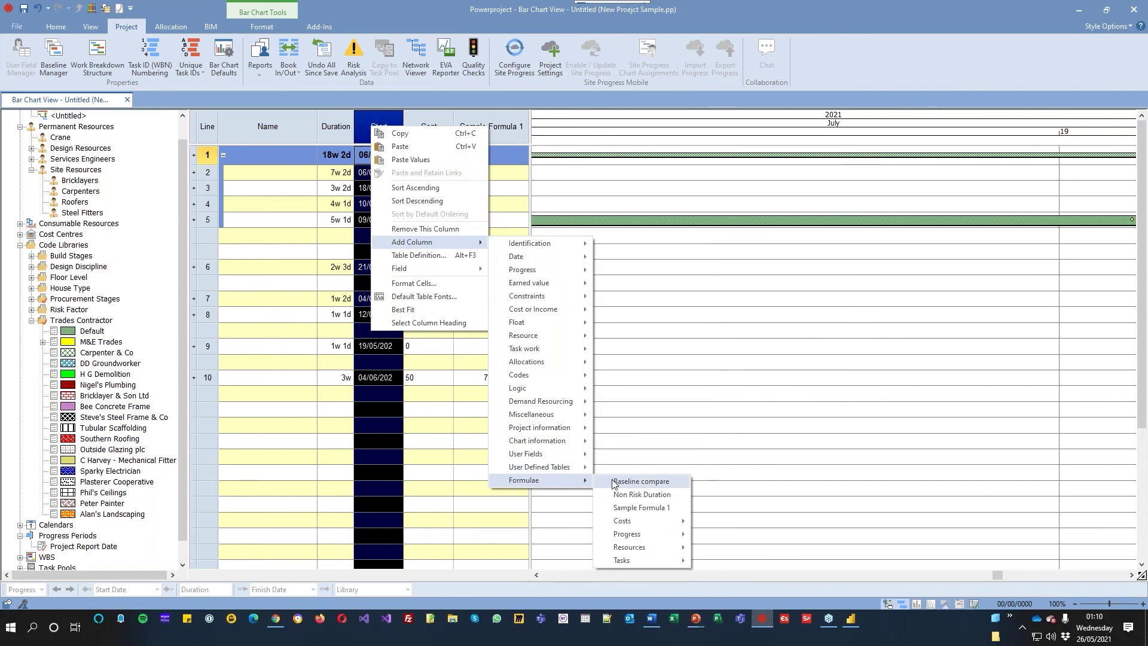
mouse_move(623, 563)
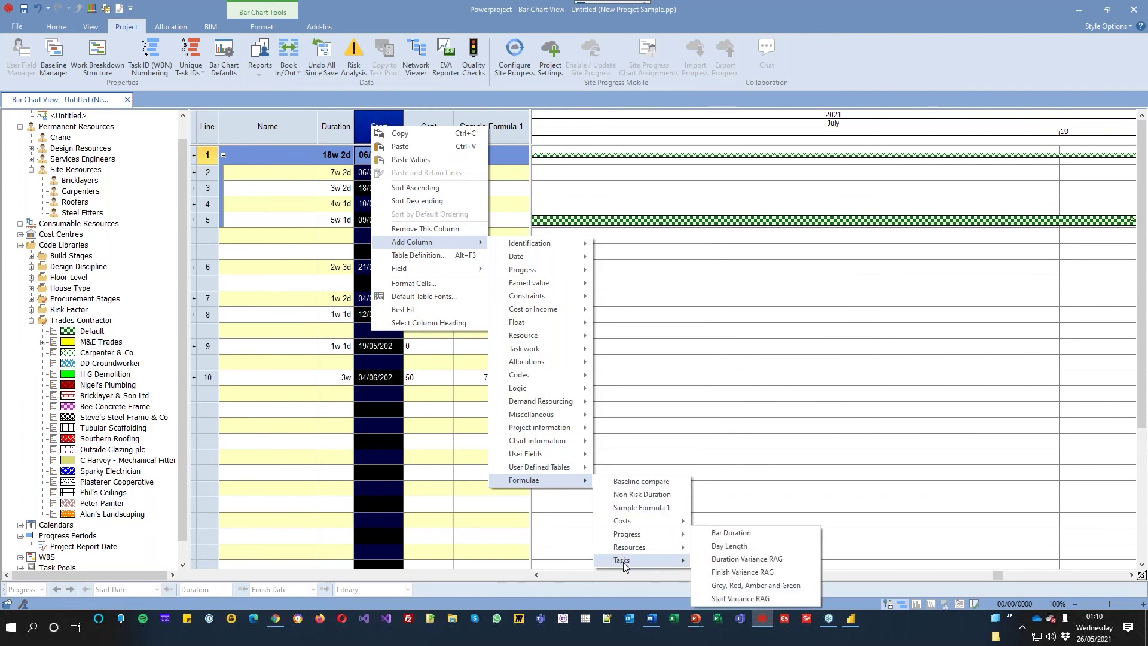
click(733, 573)
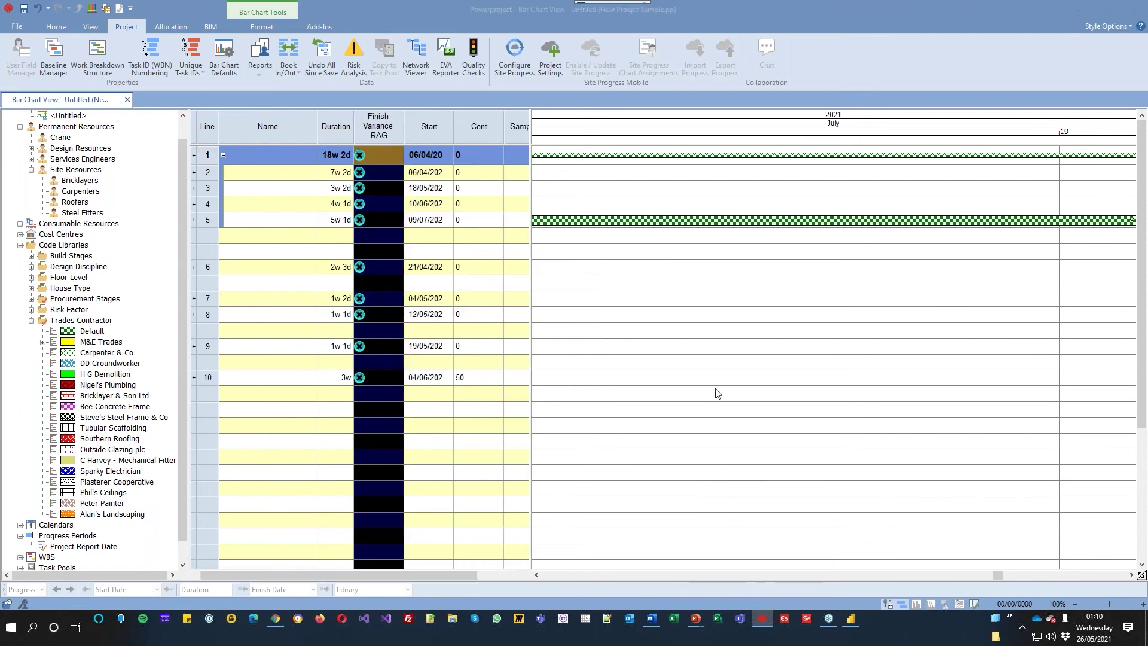
- Examine the Finish Variance RAG column's Switch formula and its description in the formula properties, leaving without changes
drag(726, 94, 440, 93)
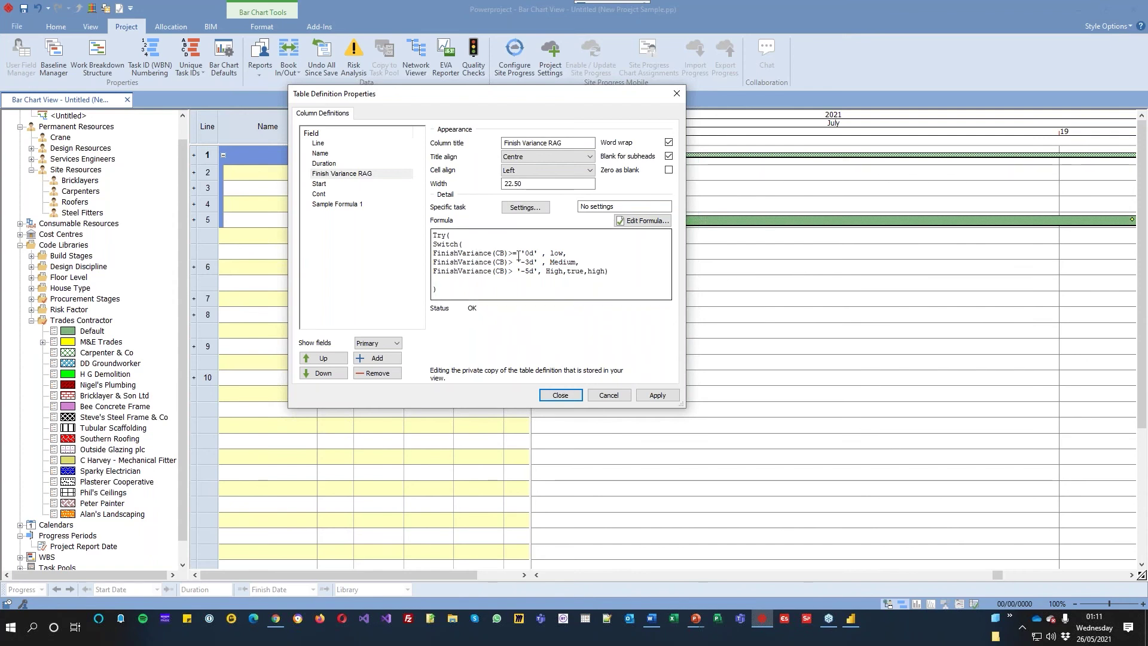
click(639, 220)
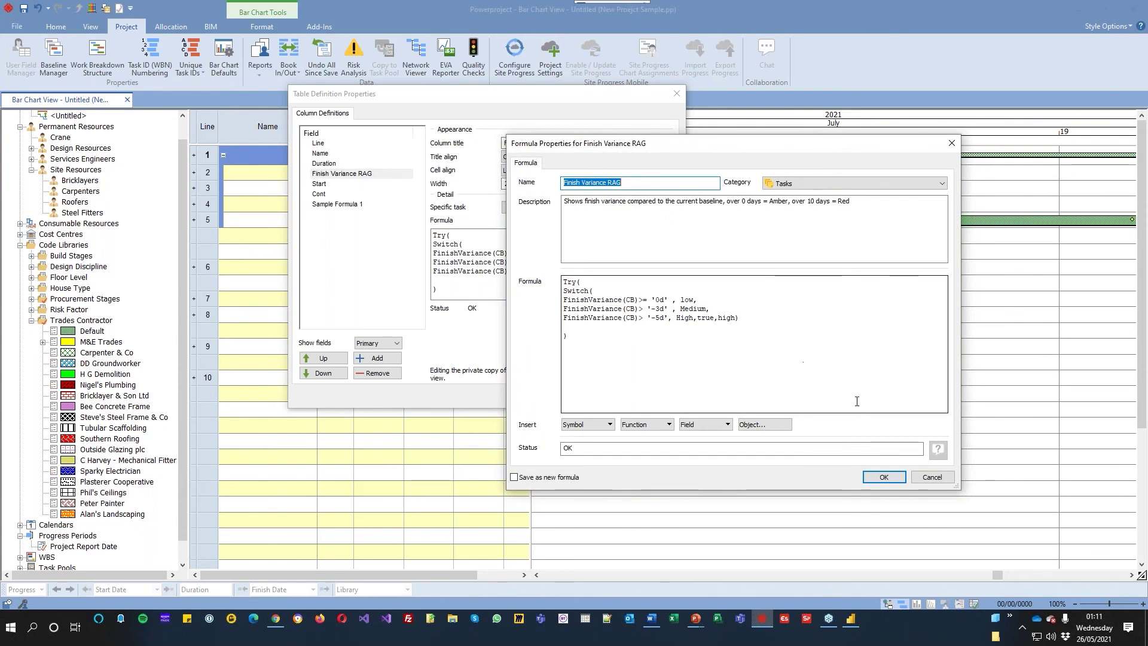
click(933, 476)
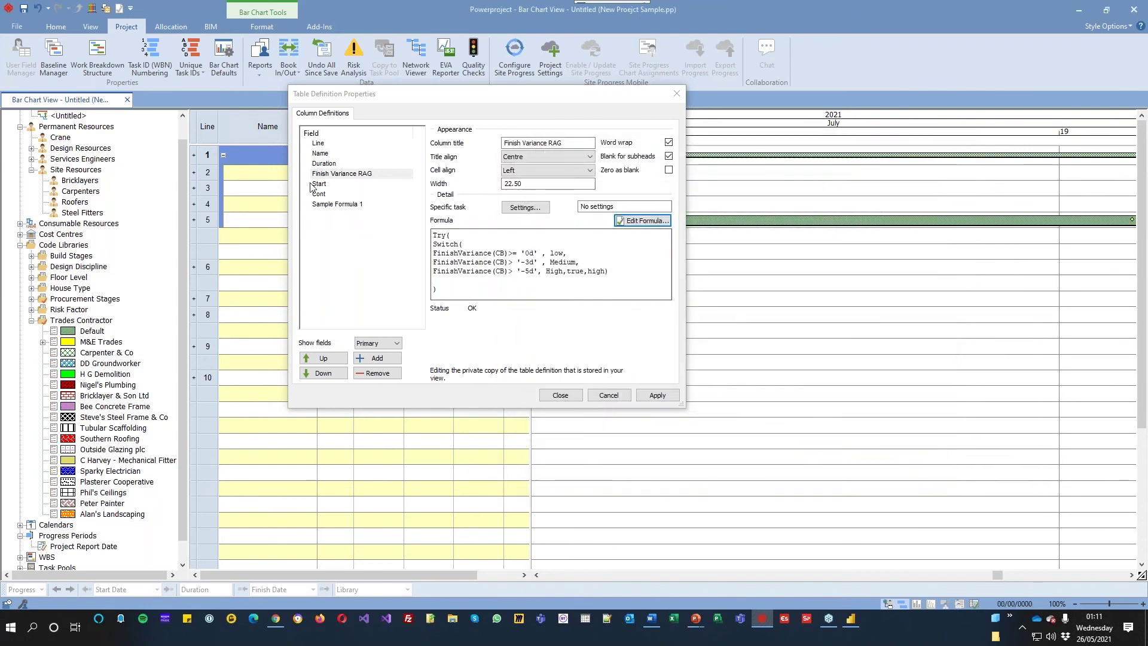
- Add a second Finish Variance RAG column to the table definition and change its formula's High threshold to -6d
click(377, 357)
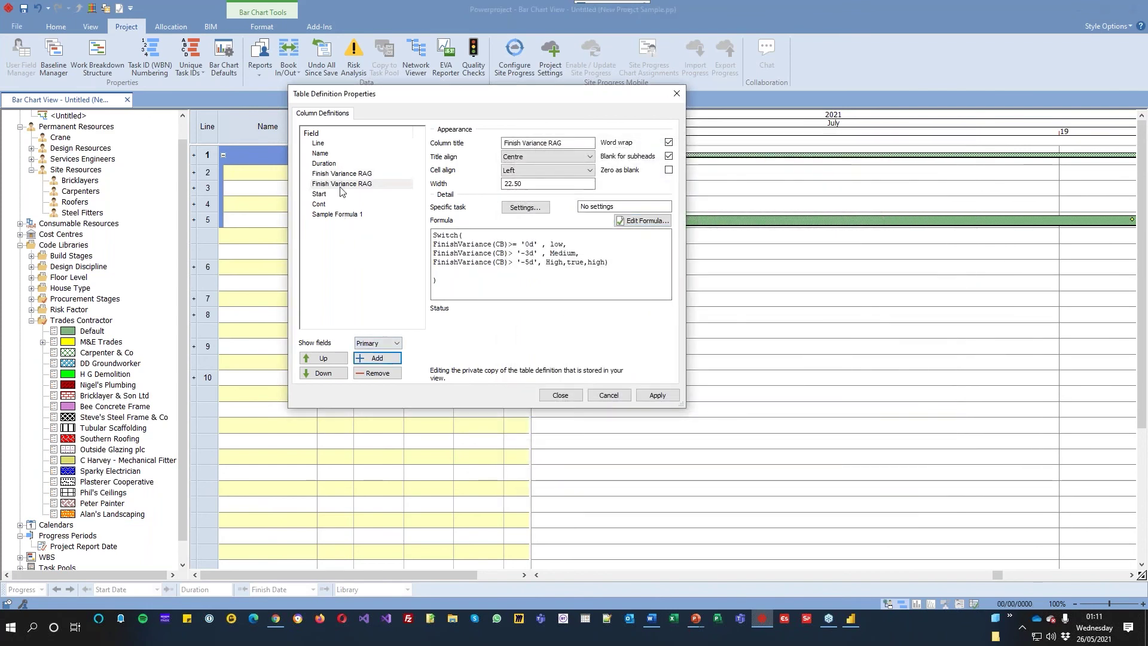
click(314, 175)
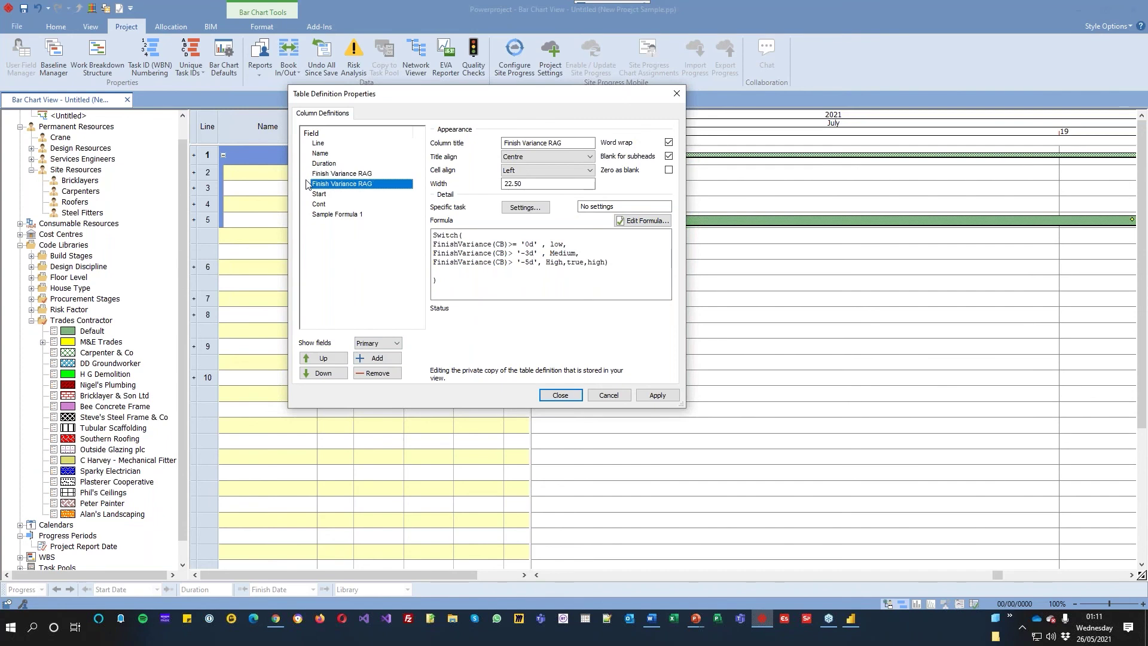
click(311, 184)
click(643, 220)
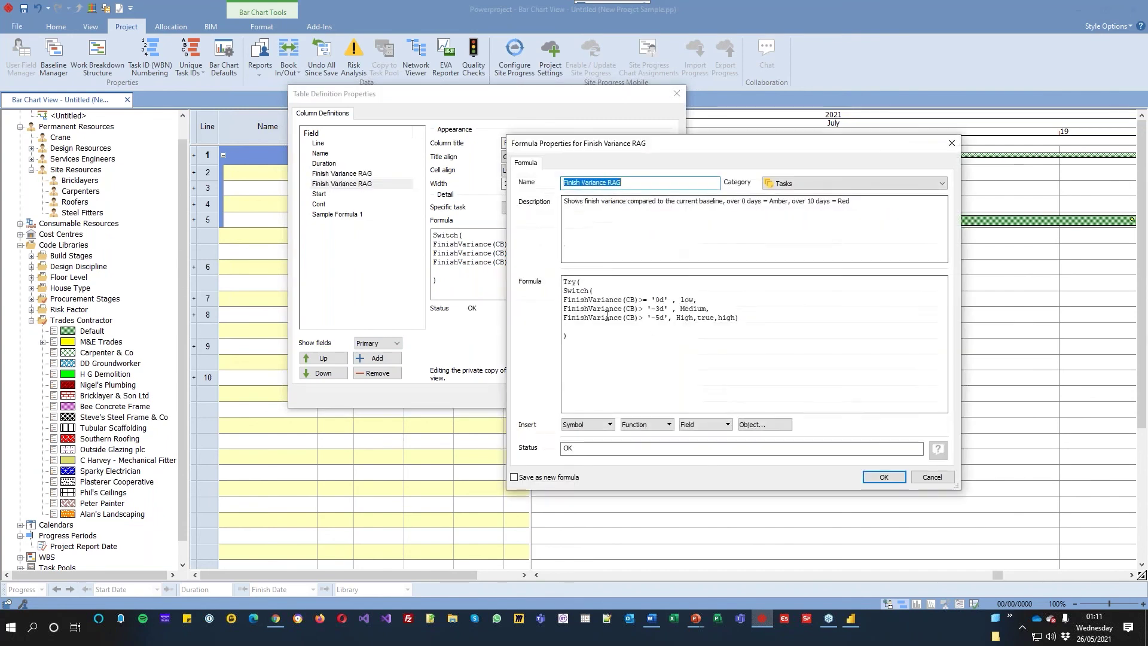
drag(656, 318, 661, 318)
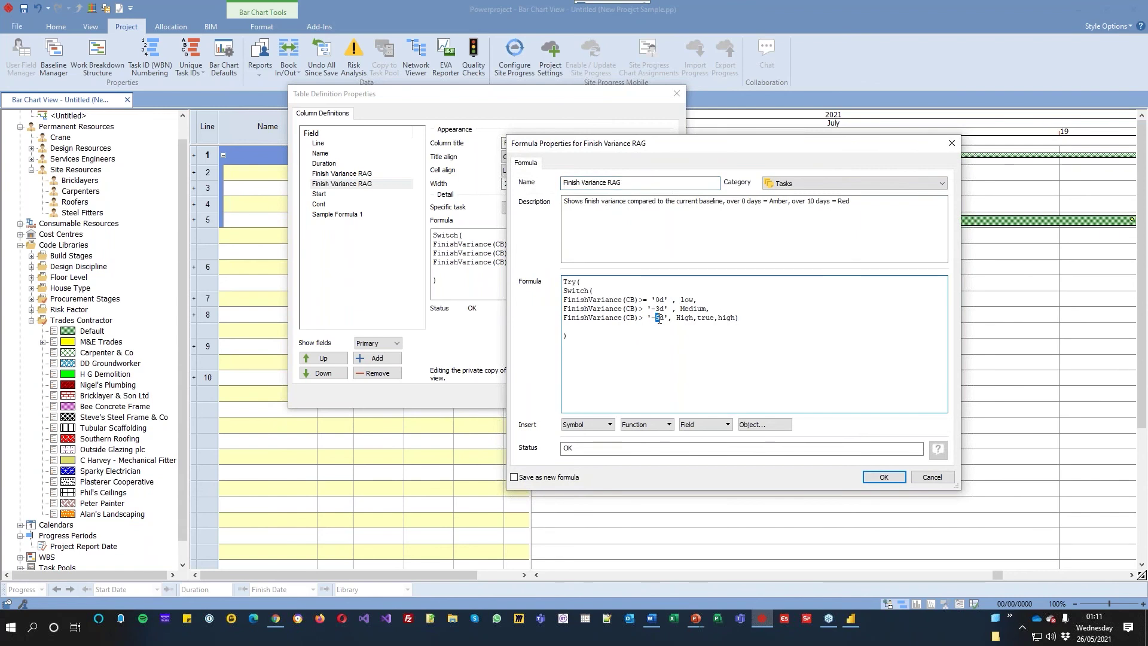
text(6)
click(884, 476)
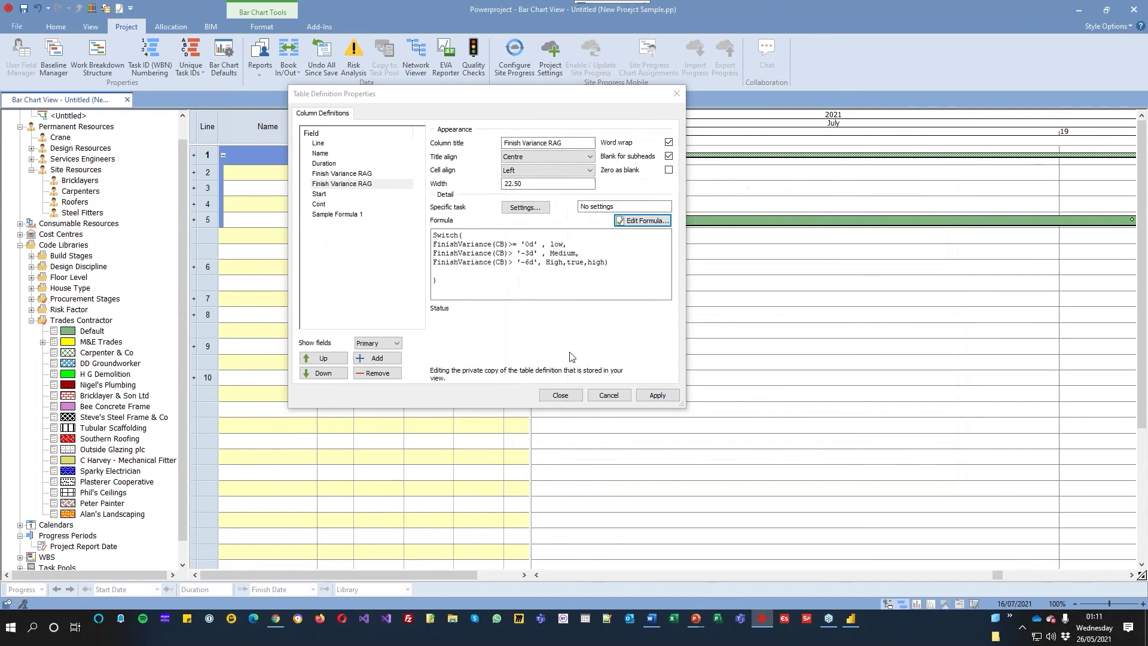
- Check the field choice of the first Finish Variance RAG column and close the table definition without keeping the added second column
click(311, 174)
click(312, 175)
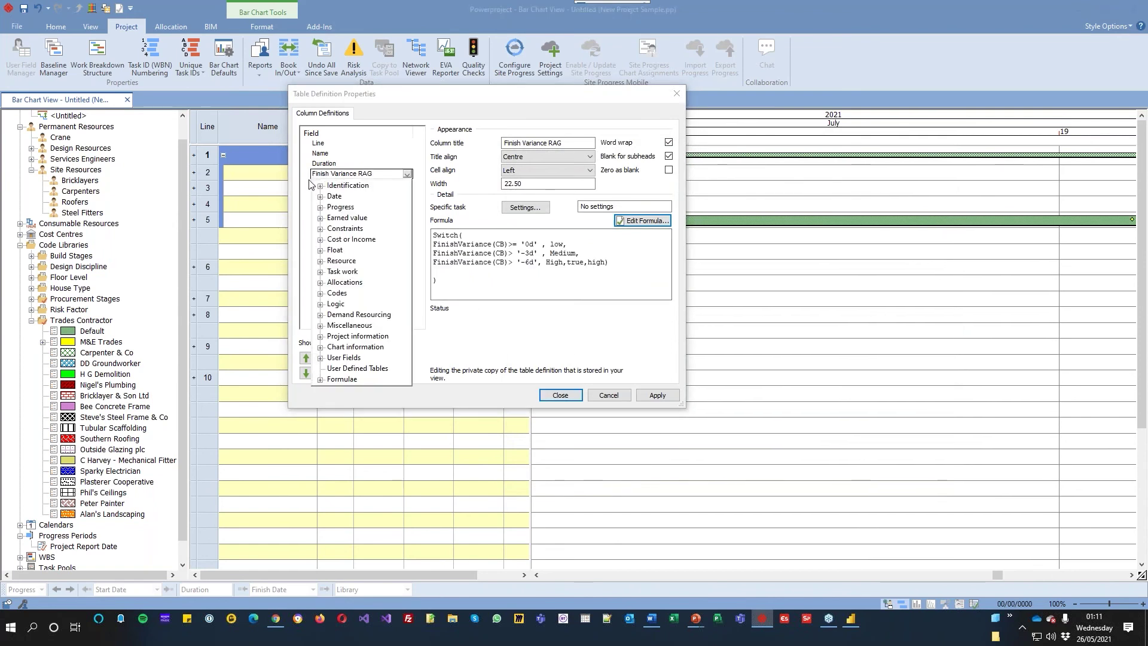
click(309, 183)
click(306, 175)
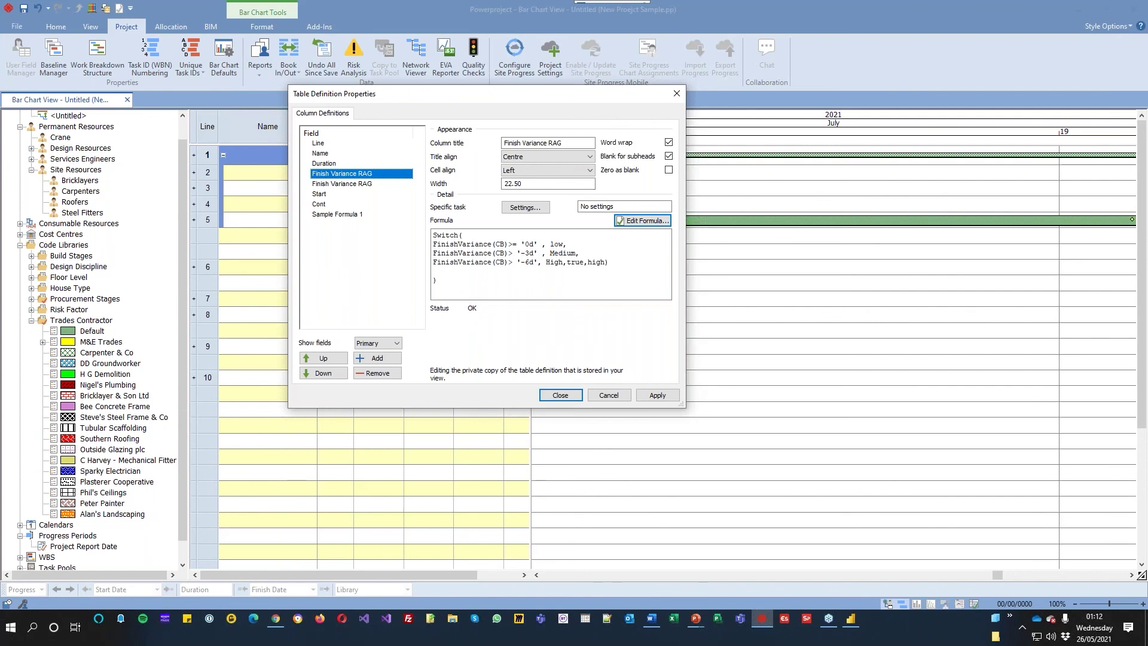
click(676, 93)
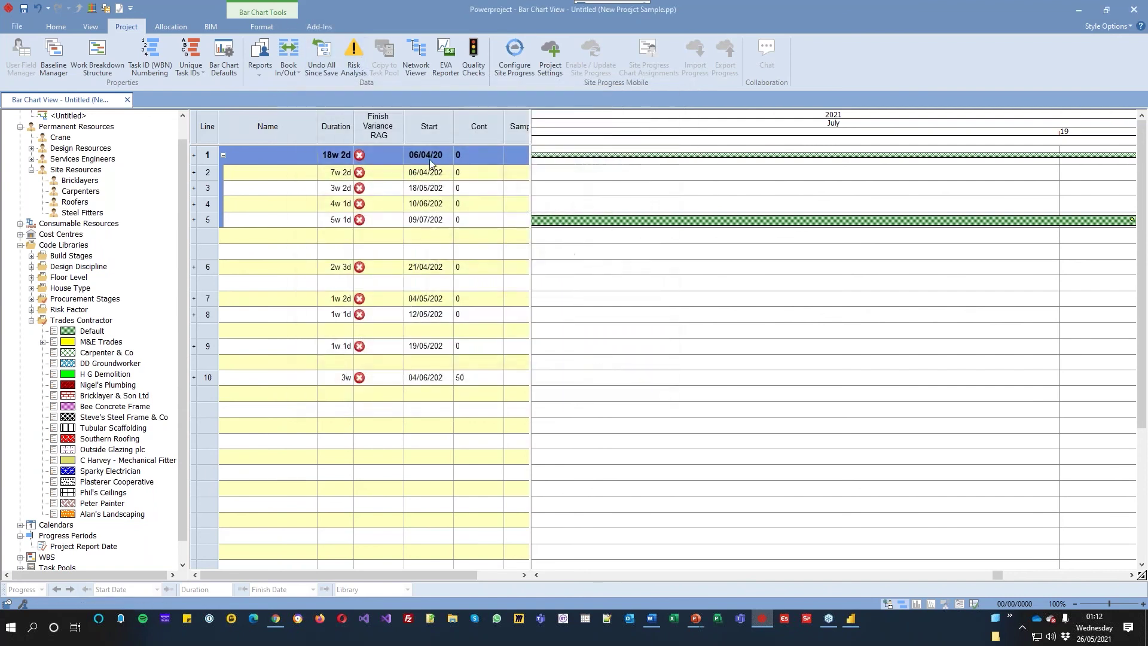
right_click(419, 128)
mouse_move(478, 243)
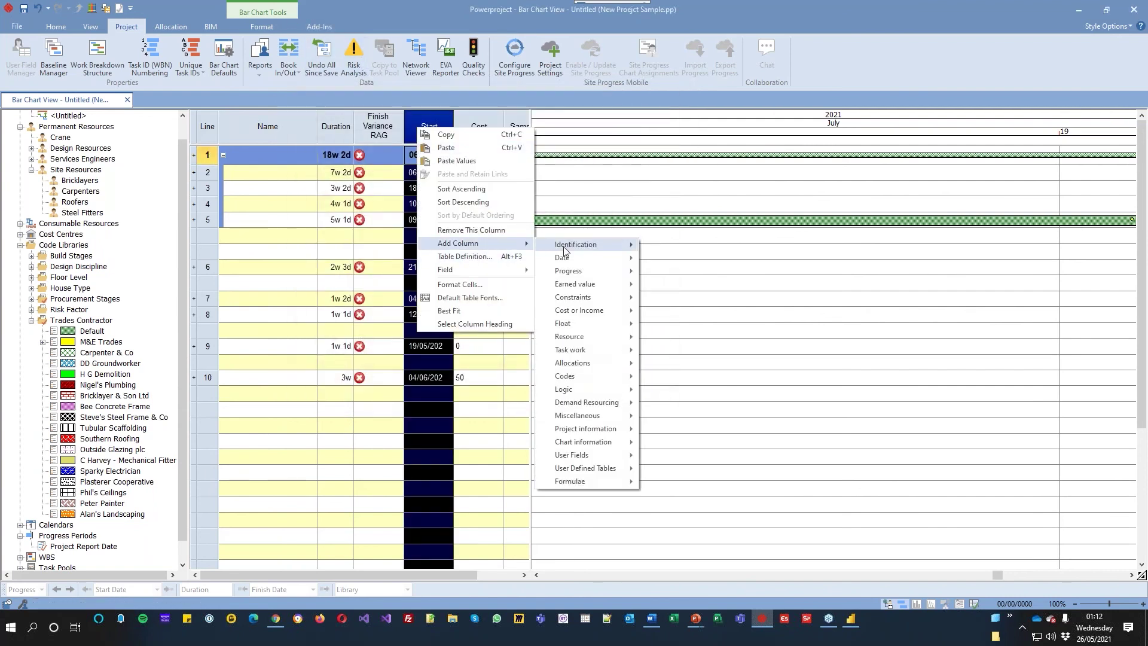
click(802, 325)
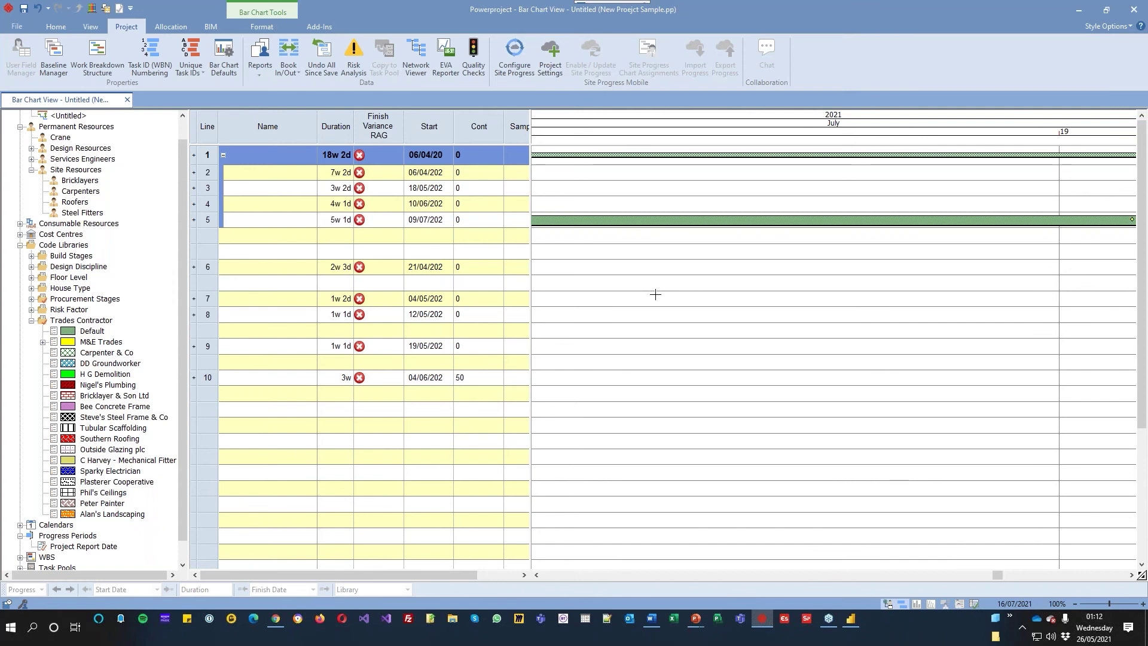
mouse_move(1059, 139)
mouse_down()
mouse_move(677, 144)
mouse_move(547, 133)
mouse_up()
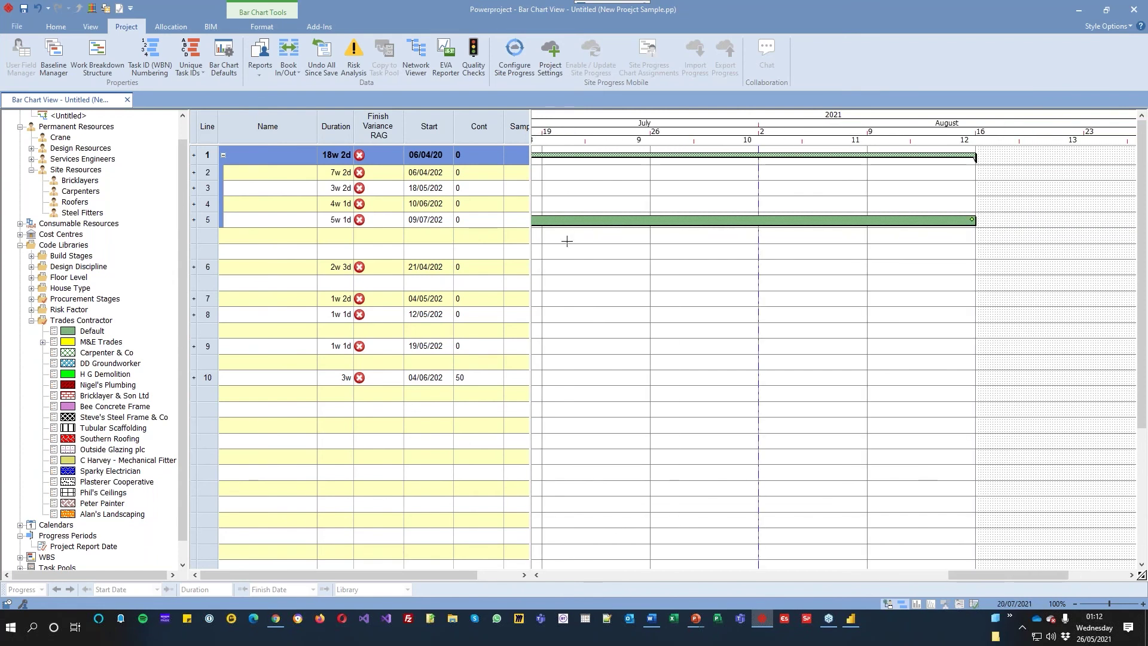
right_click(419, 127)
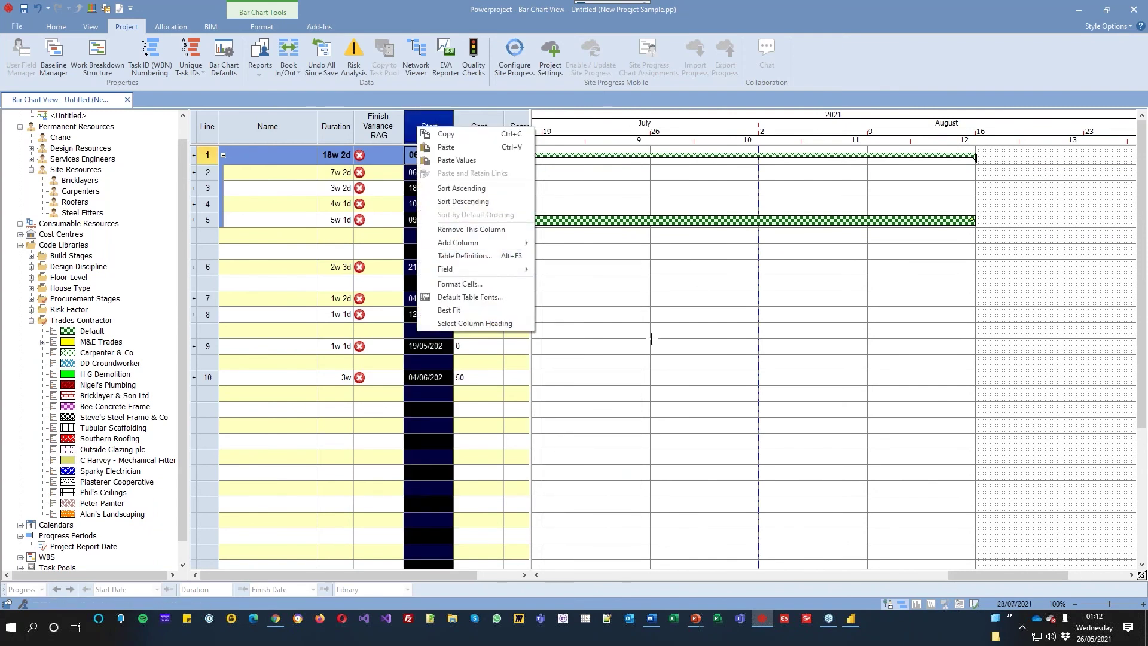
click(445, 133)
click(425, 127)
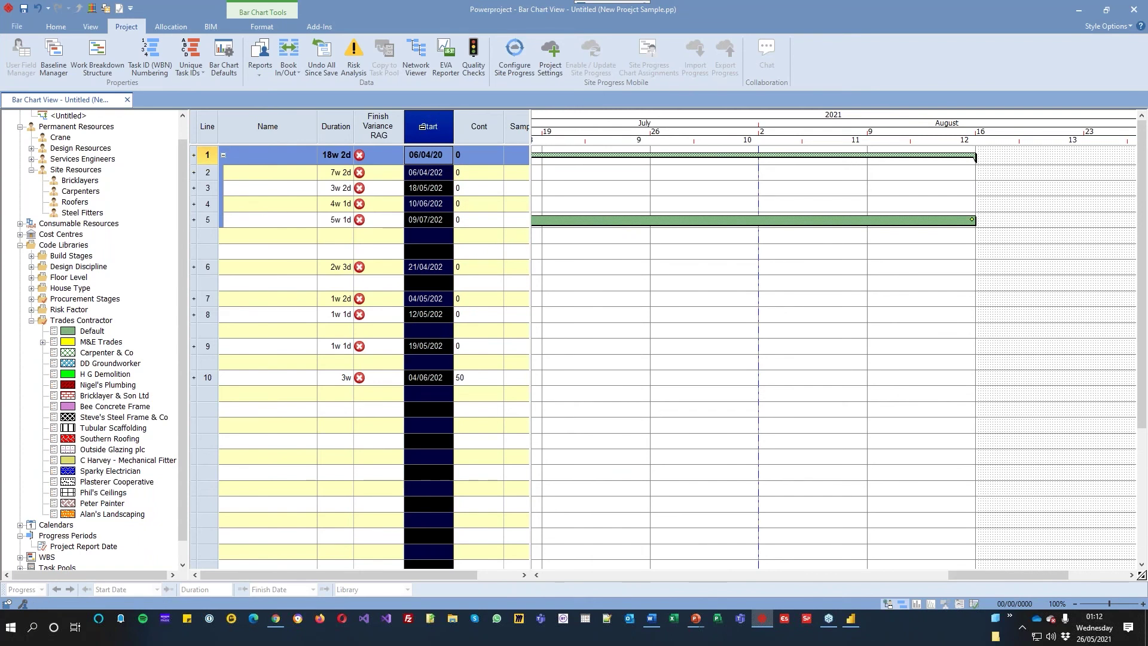
- Add a Cost column directly after Duration in the table definition
right_click(422, 126)
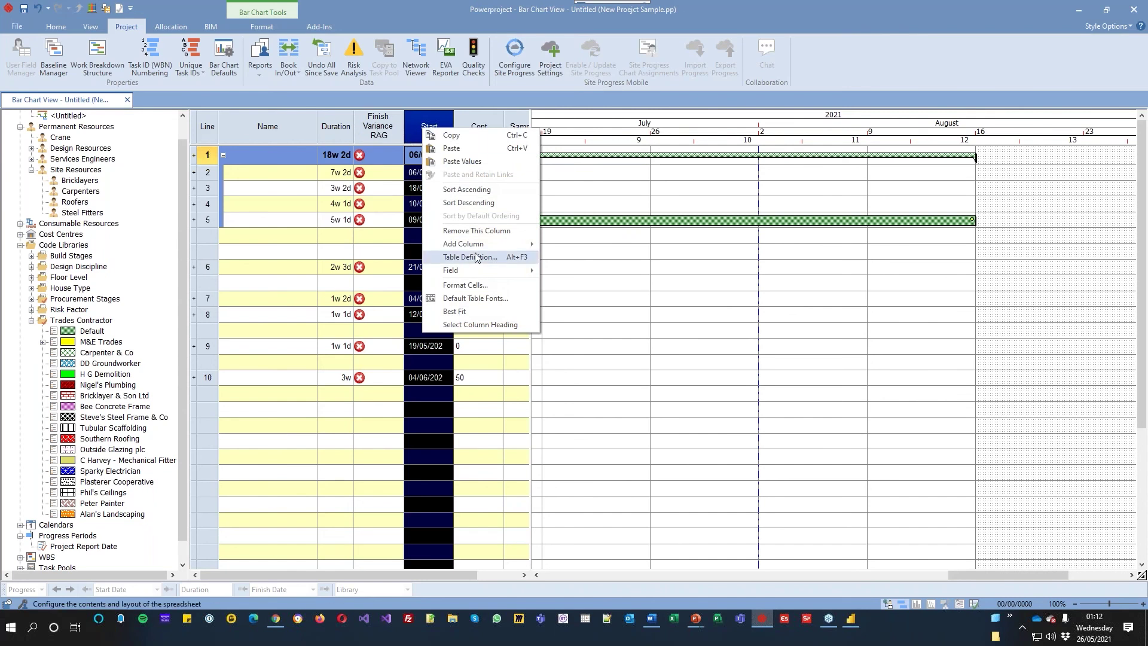
click(519, 259)
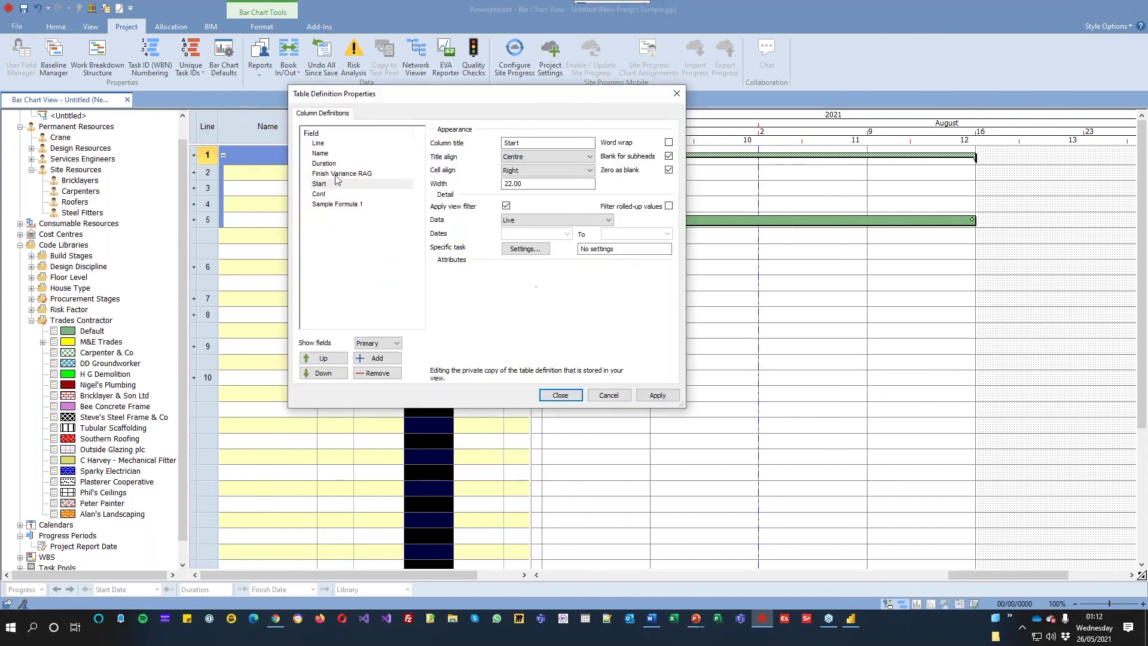
click(308, 174)
click(305, 164)
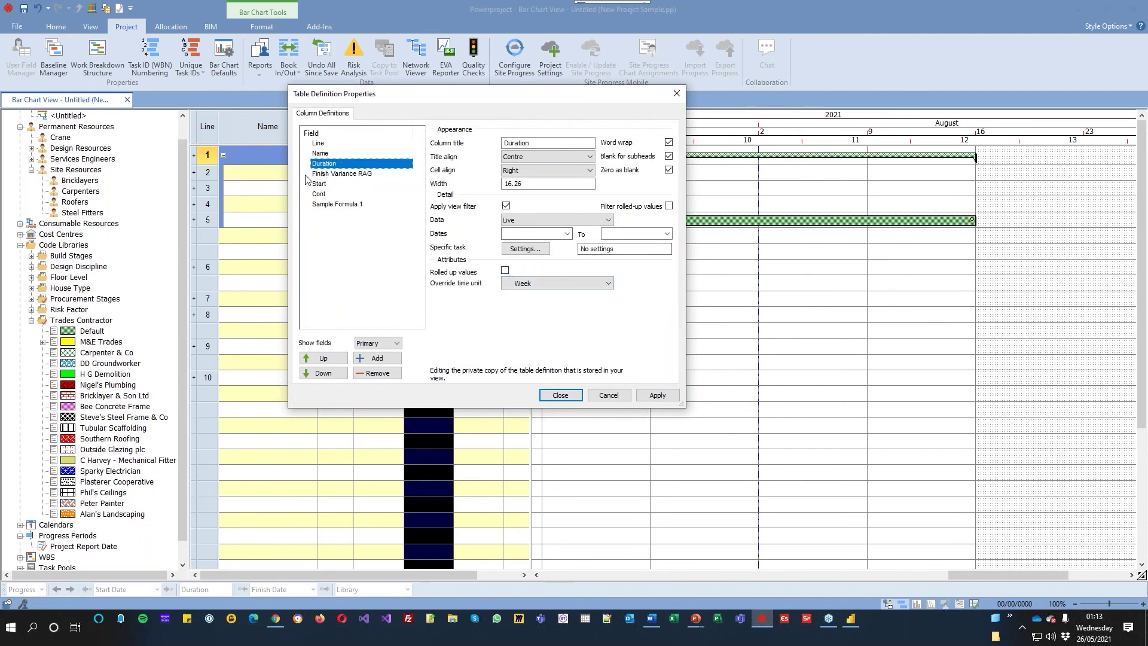
click(376, 358)
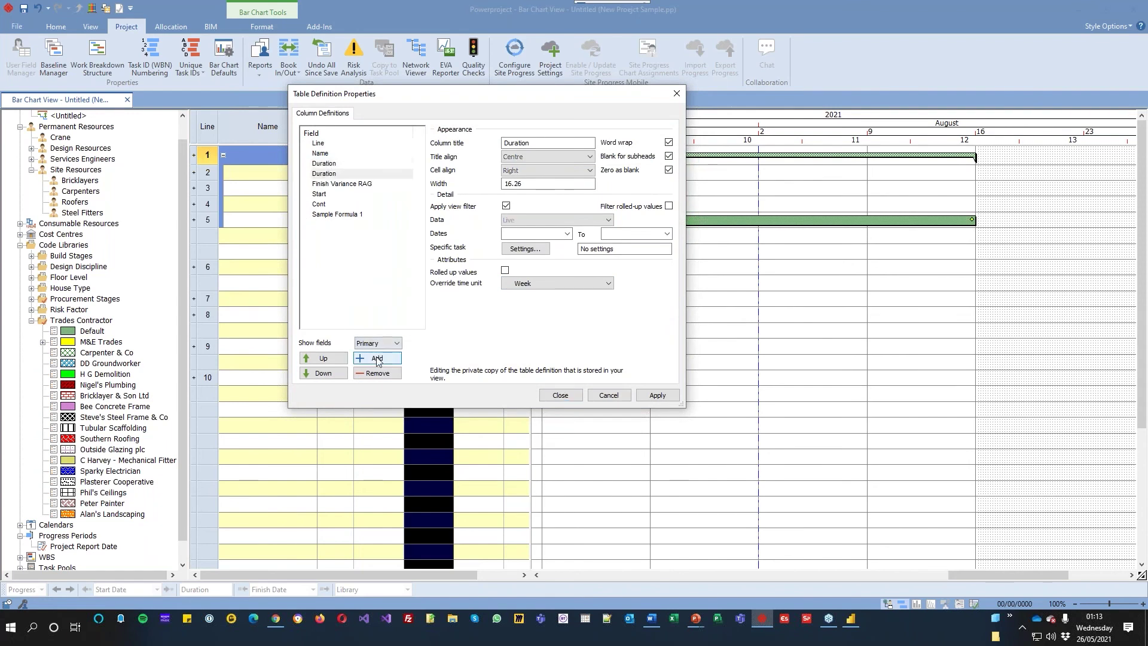
click(329, 174)
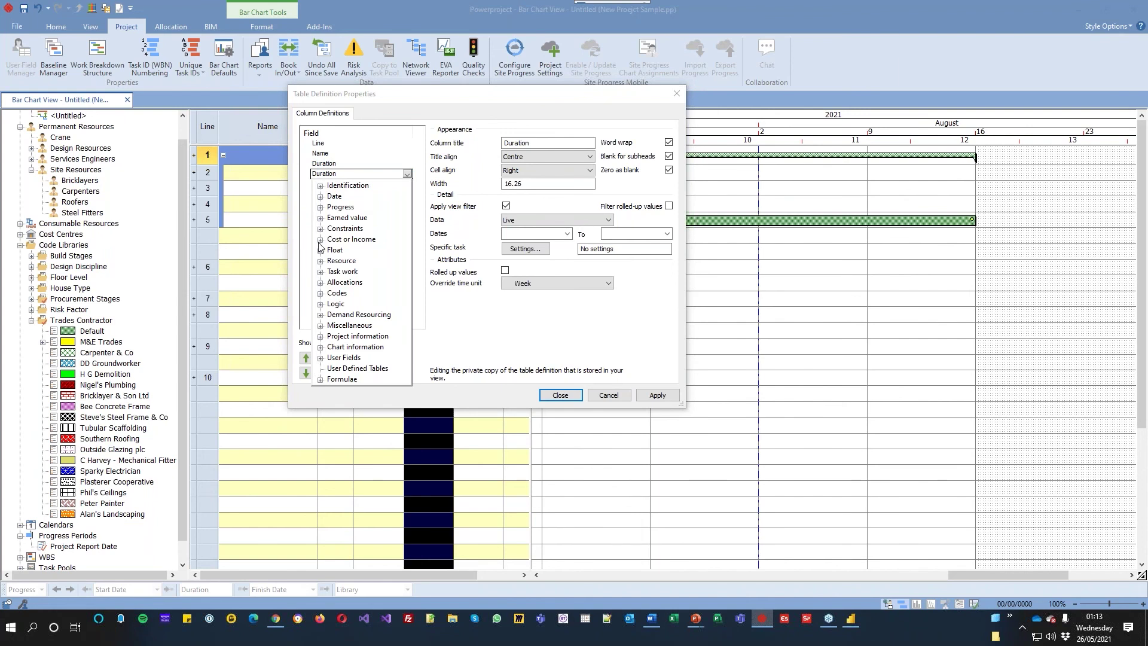
click(320, 240)
click(374, 250)
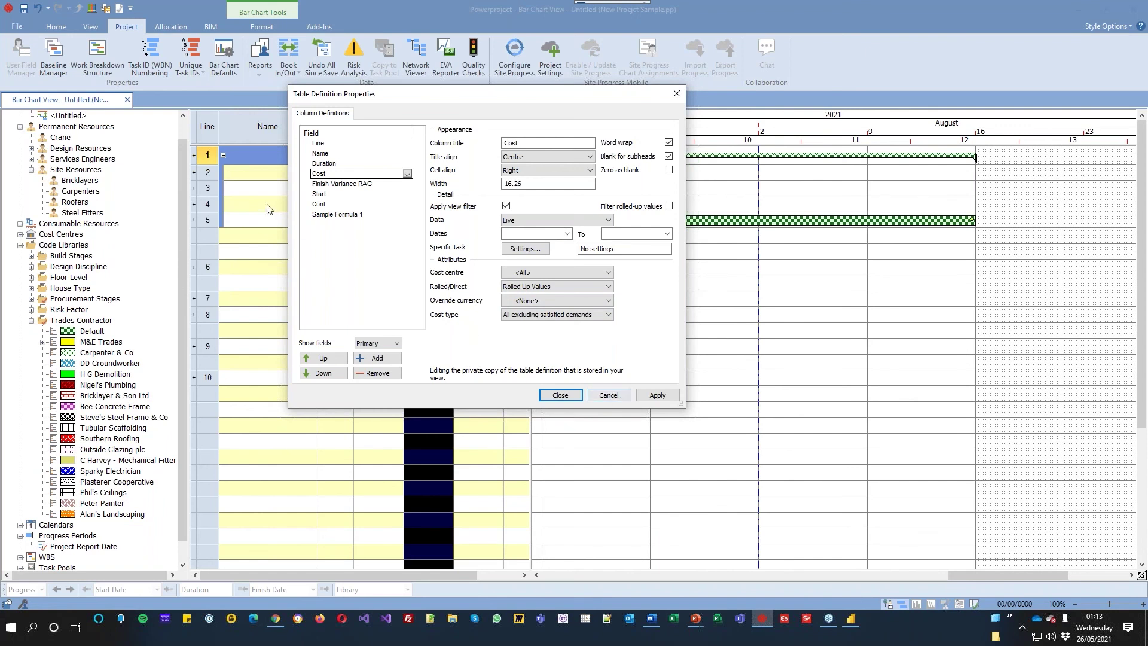
- Clear the Sample Formula 1 column's formula and choose the Cost field from the Cost or Income group for it
click(305, 215)
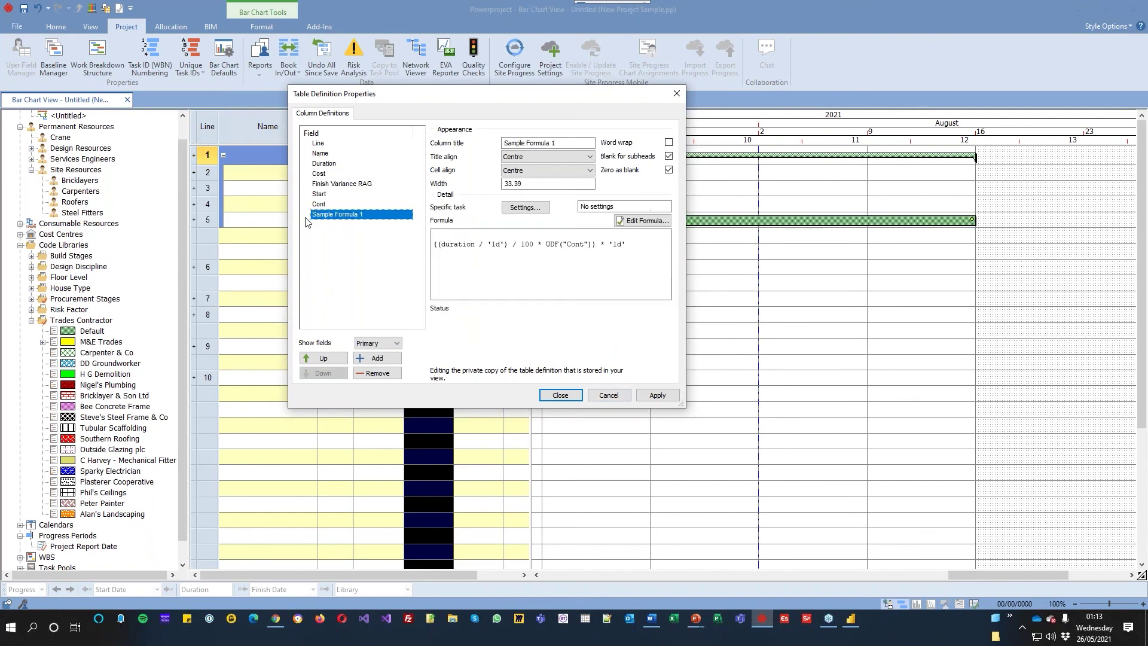
click(643, 221)
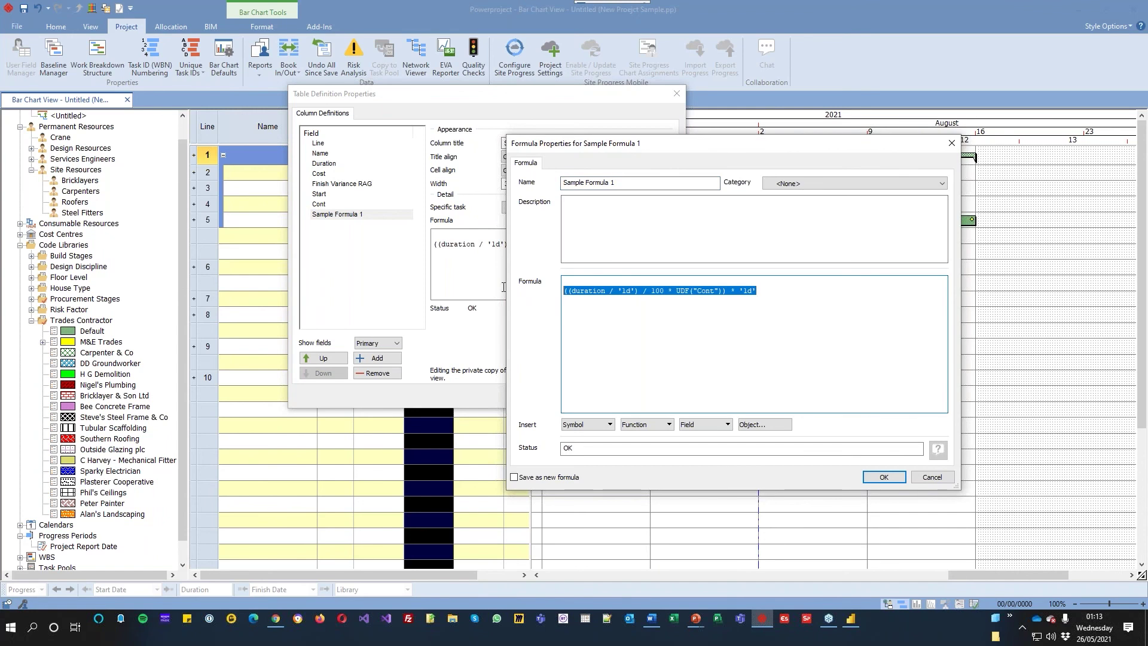
key(Delete)
click(706, 425)
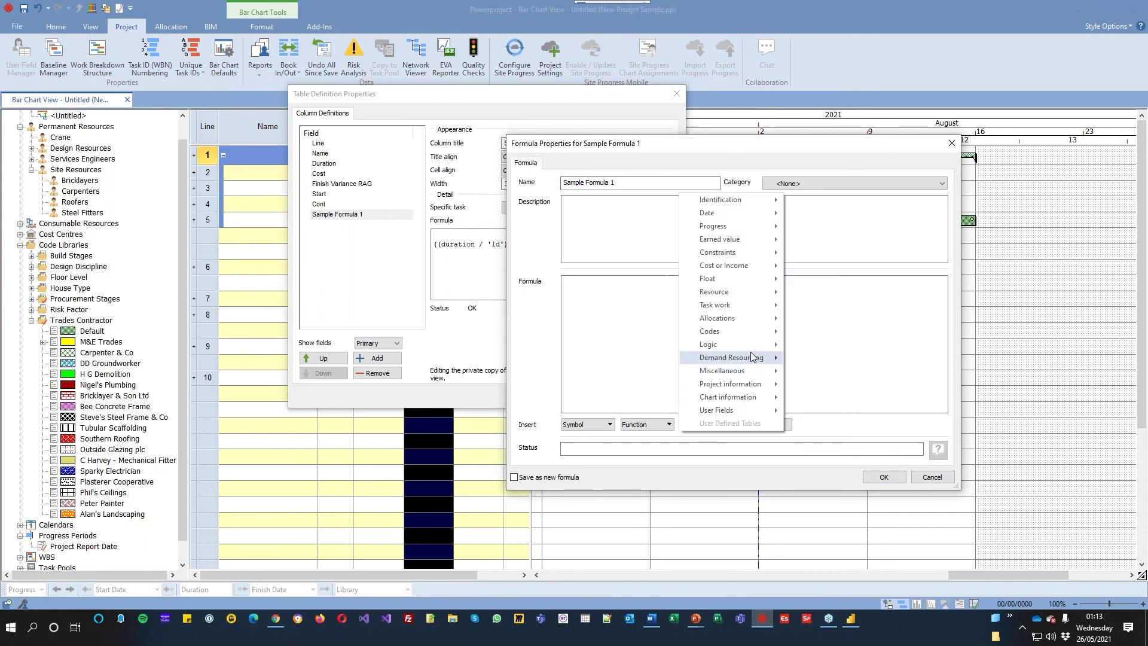
mouse_move(722, 272)
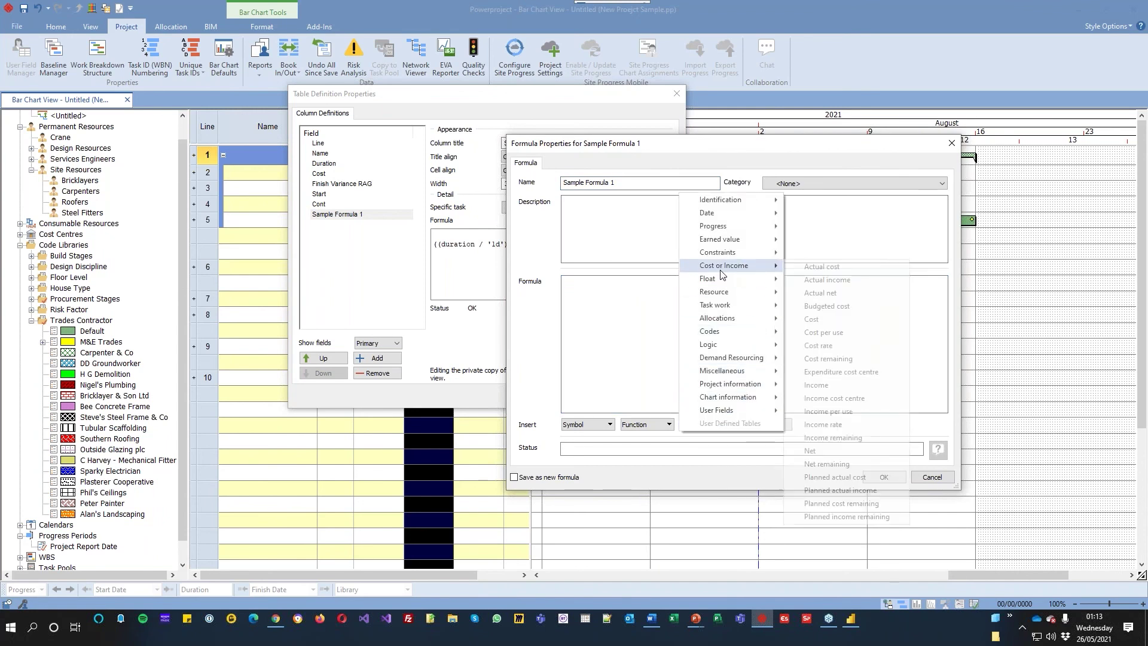
click(818, 320)
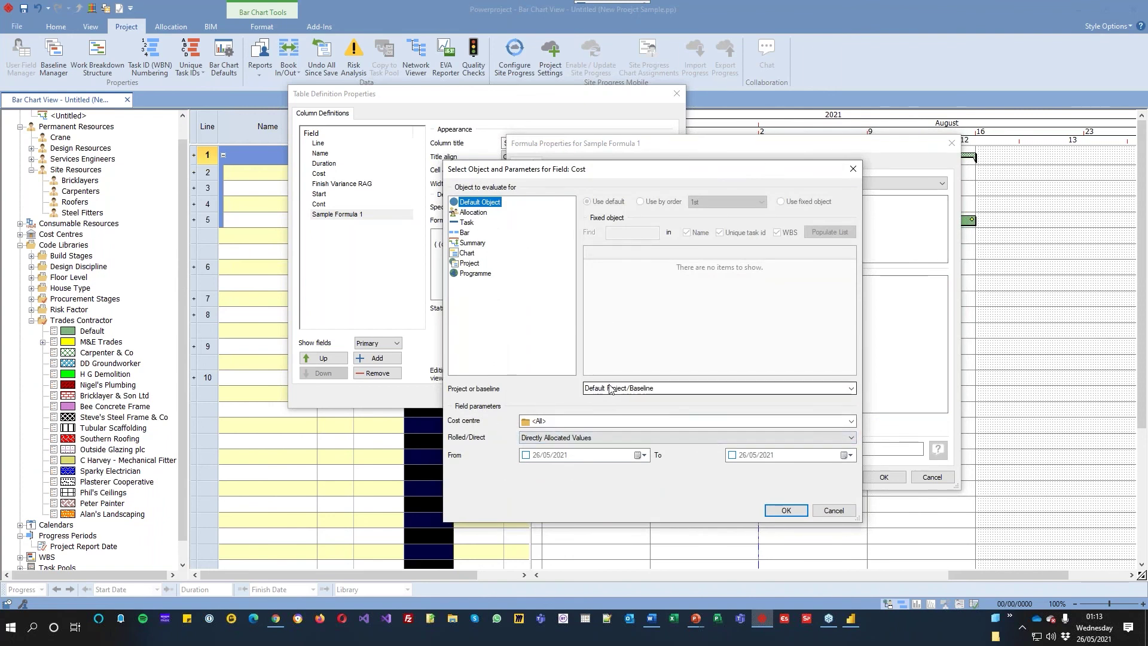
- Insert the Cost field for all cost centres with directly allocated values, enabling both From and To dates at 26/05/2021
click(537, 423)
click(545, 433)
click(540, 440)
click(540, 439)
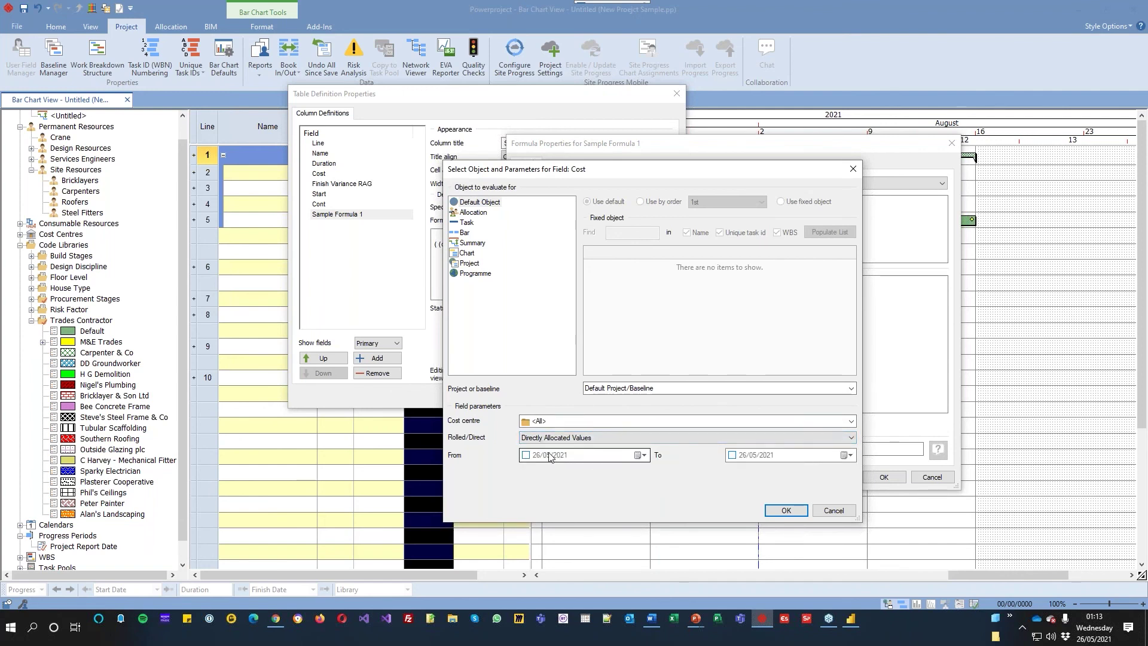
click(526, 455)
click(732, 455)
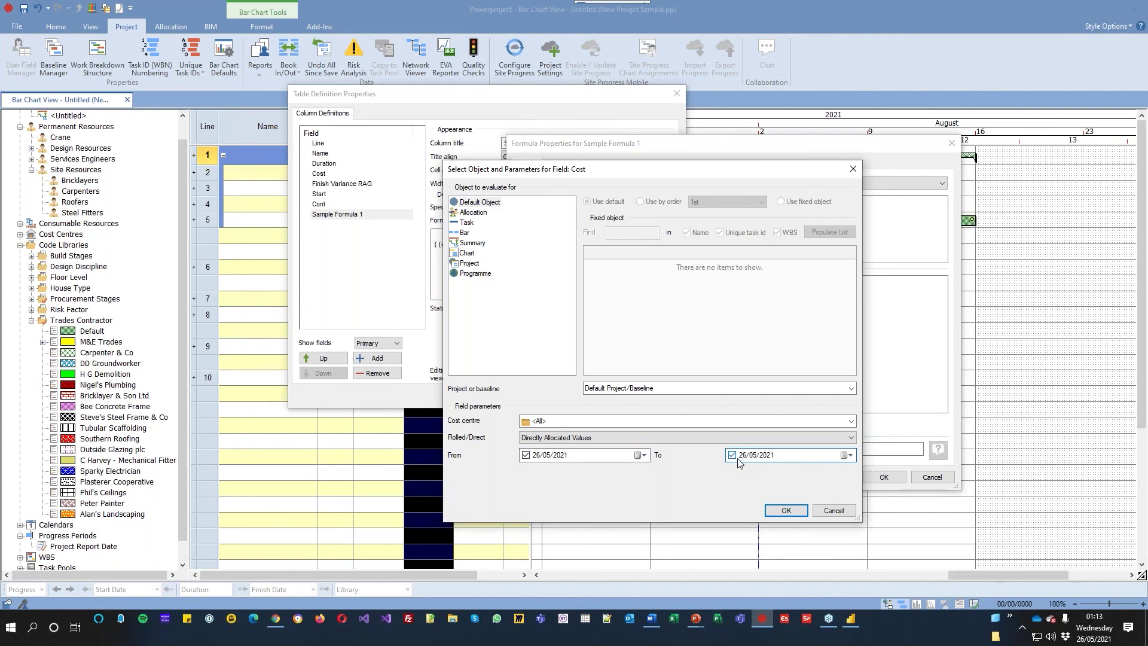
click(787, 510)
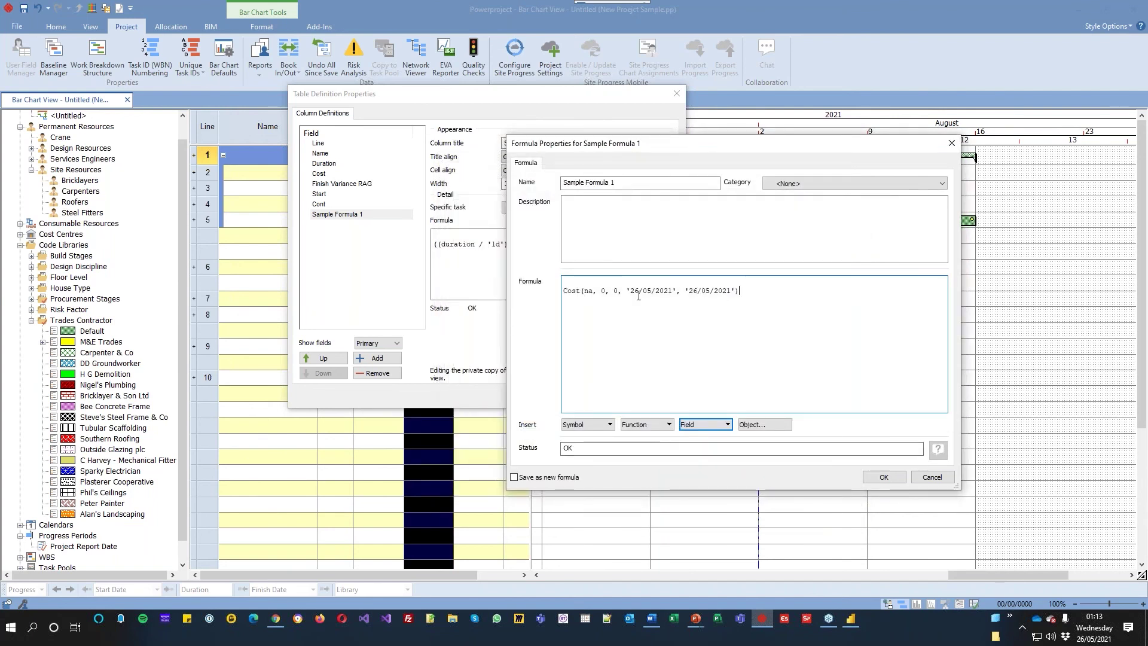
- Replace the two fixed dates in the Cost formula with the variable dates WeekStart and WeekEnd
drag(626, 290, 675, 291)
key(Delete)
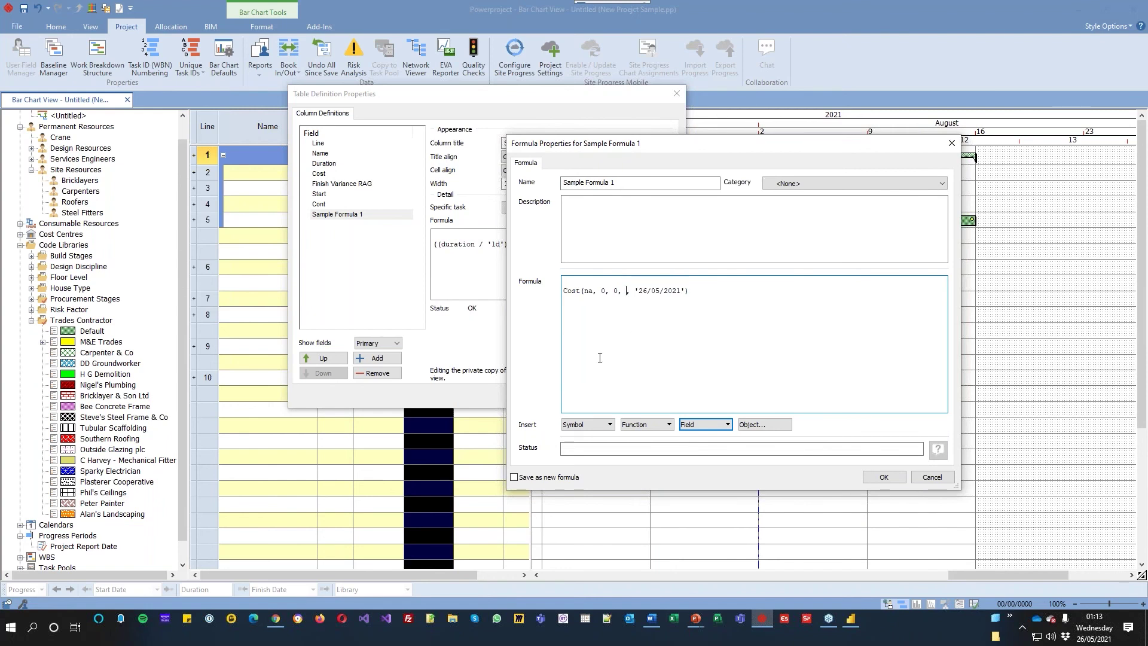
click(598, 426)
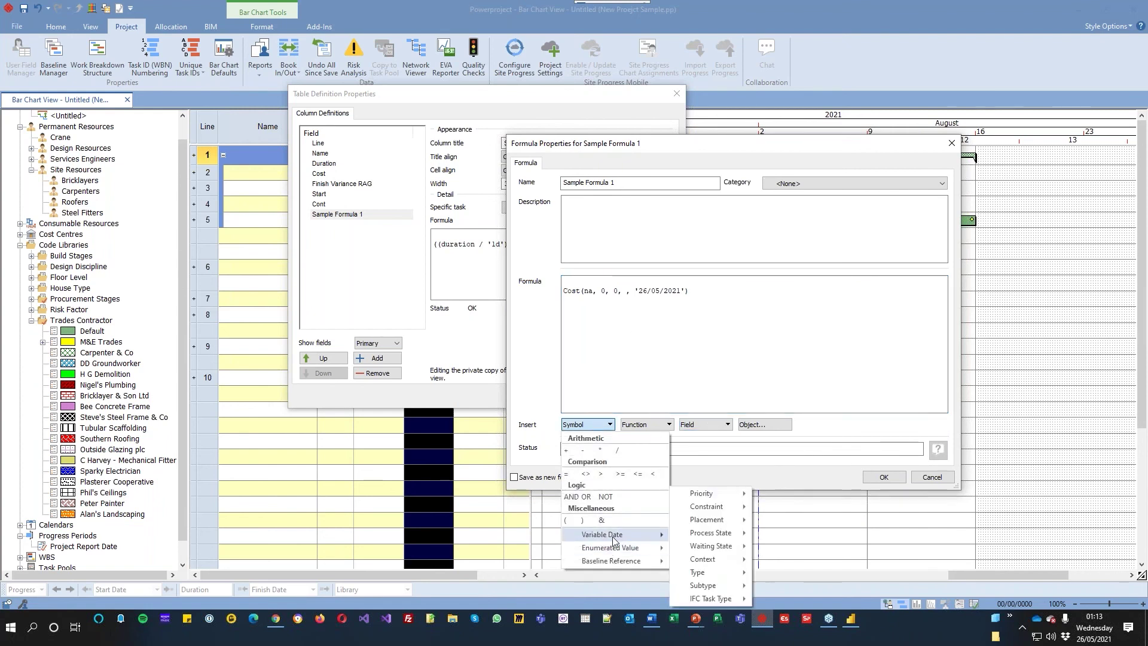
mouse_move(608, 534)
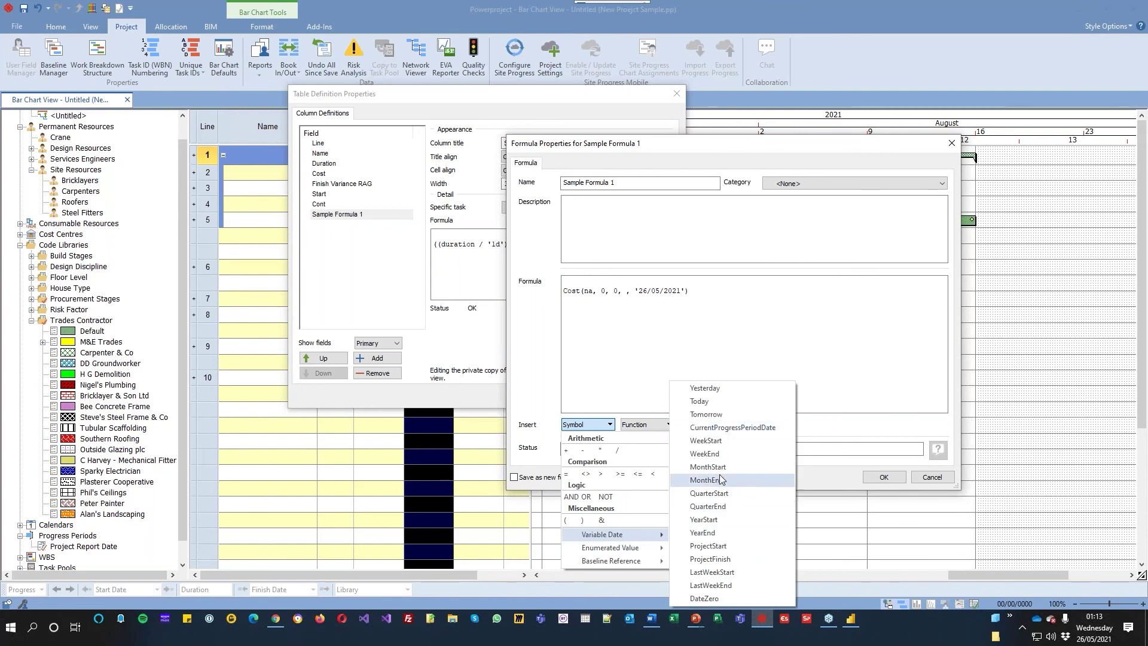
click(724, 441)
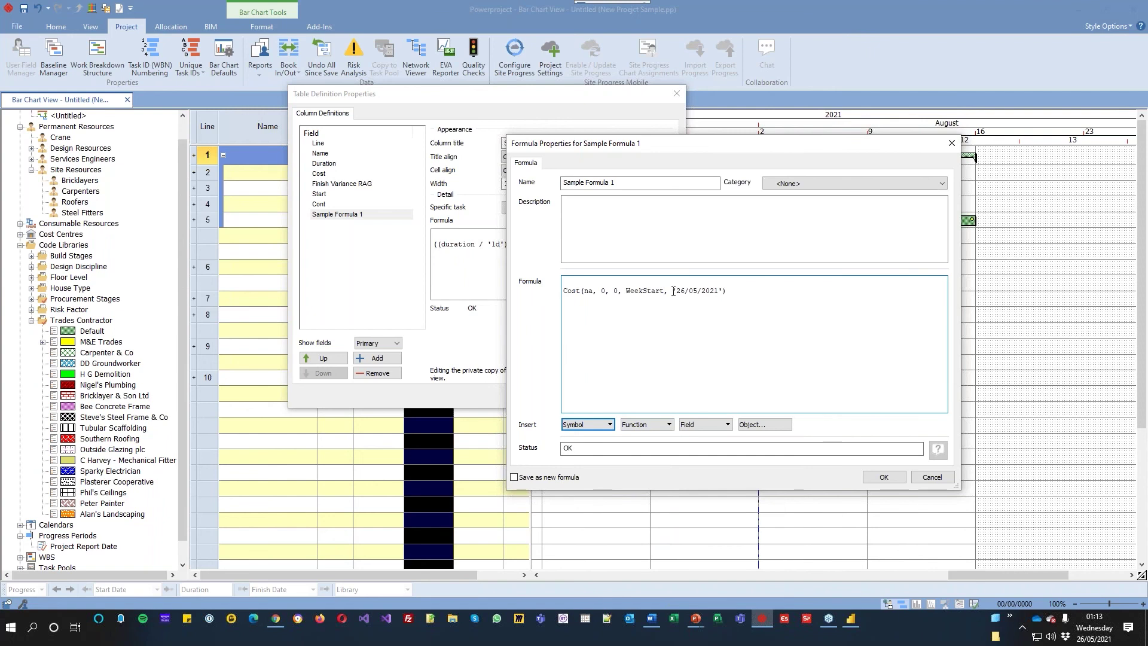
drag(674, 291, 721, 291)
key(Delete)
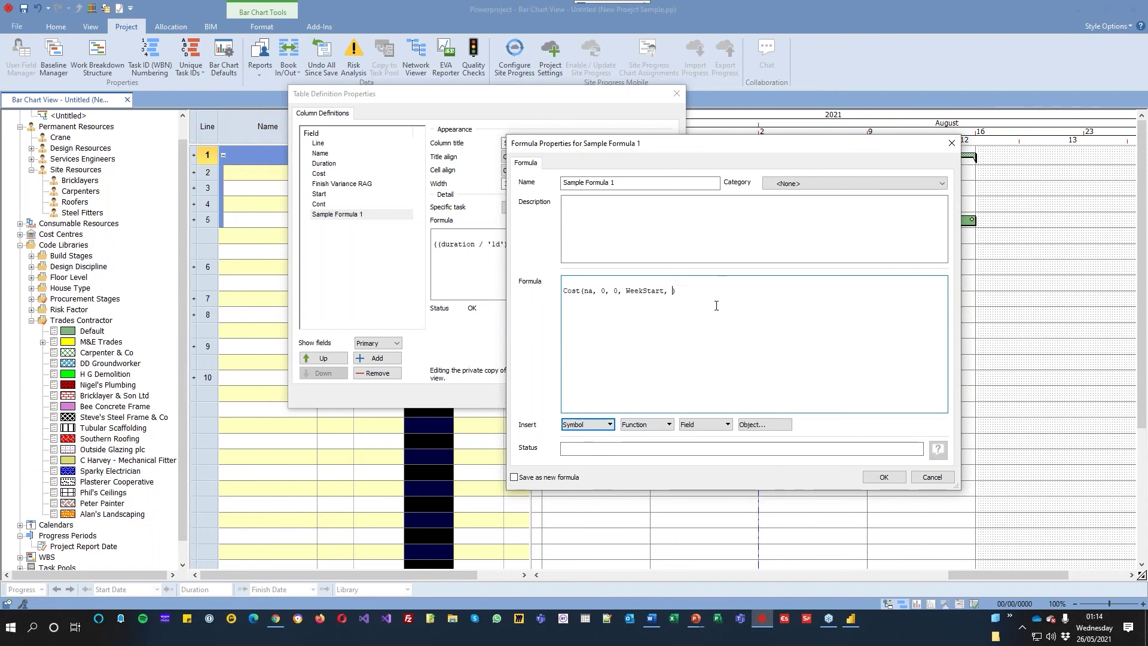
click(577, 426)
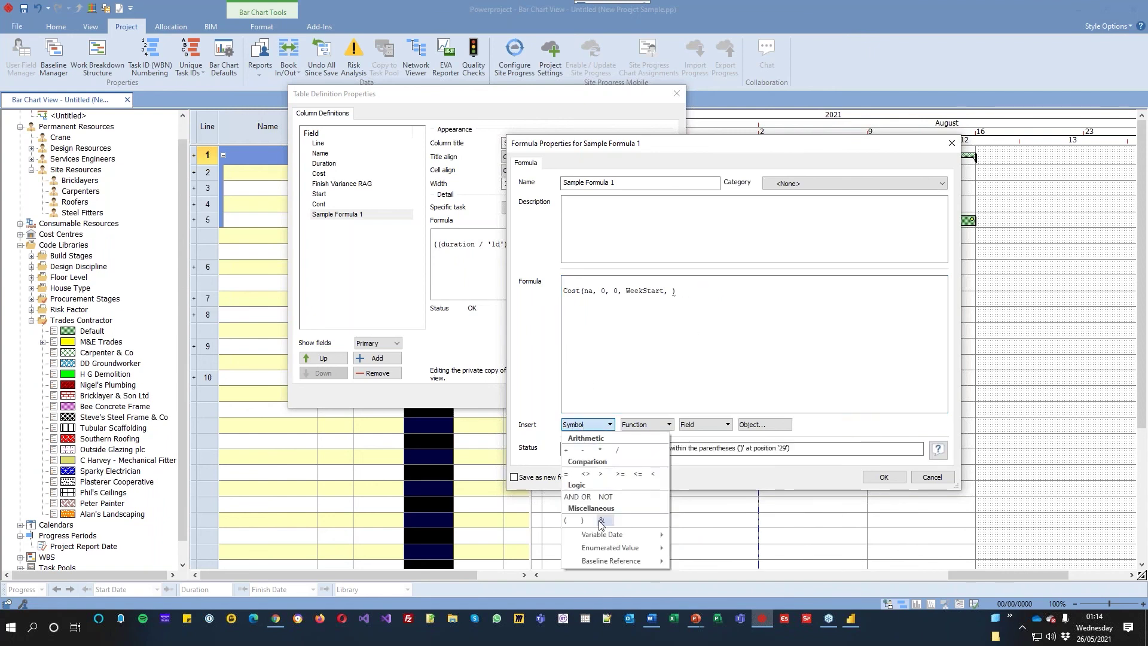
mouse_move(608, 541)
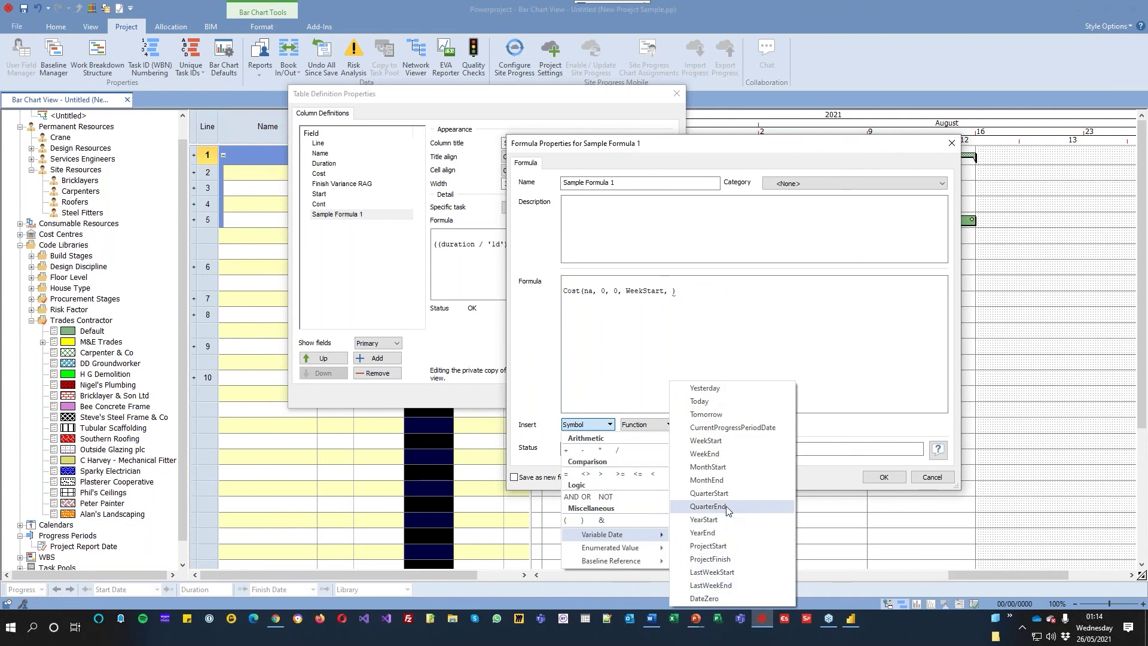
click(725, 456)
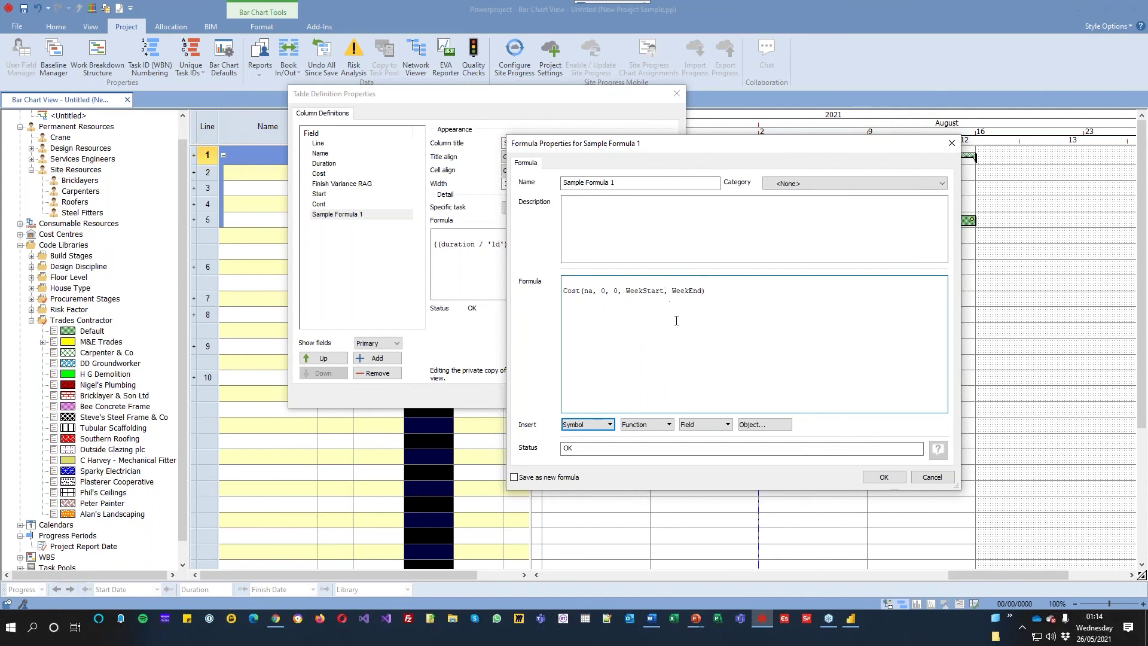
- Offset the Cost formula's start date to WeekStart-'14d', then cancel the formula edit
click(666, 291)
text(-14d)
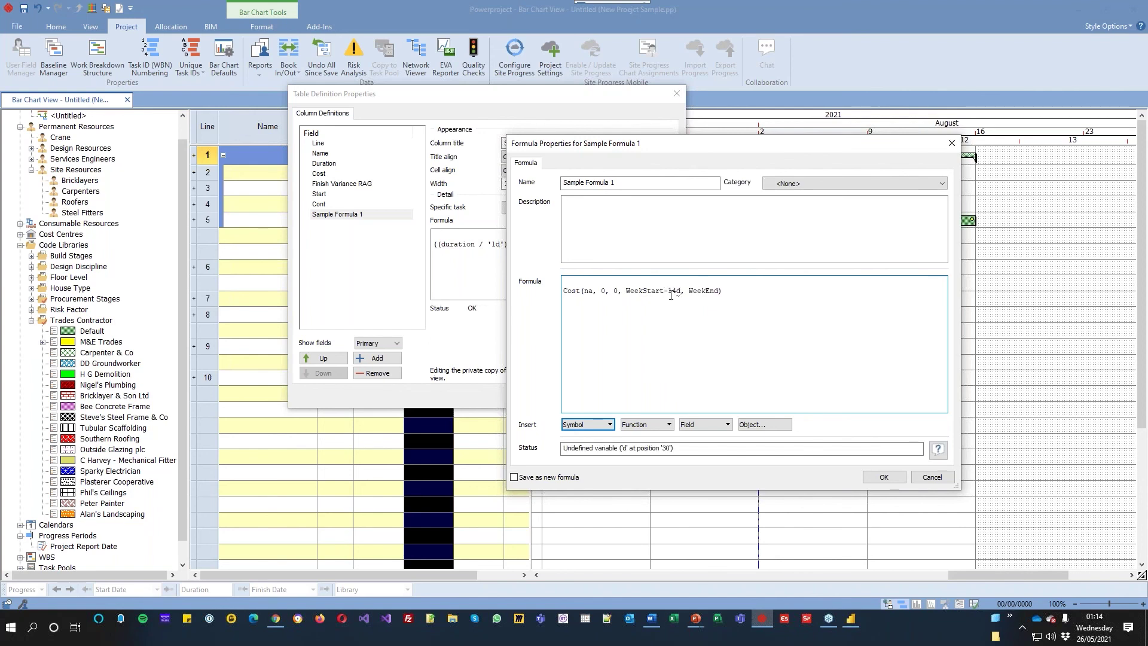
text(')
text(')
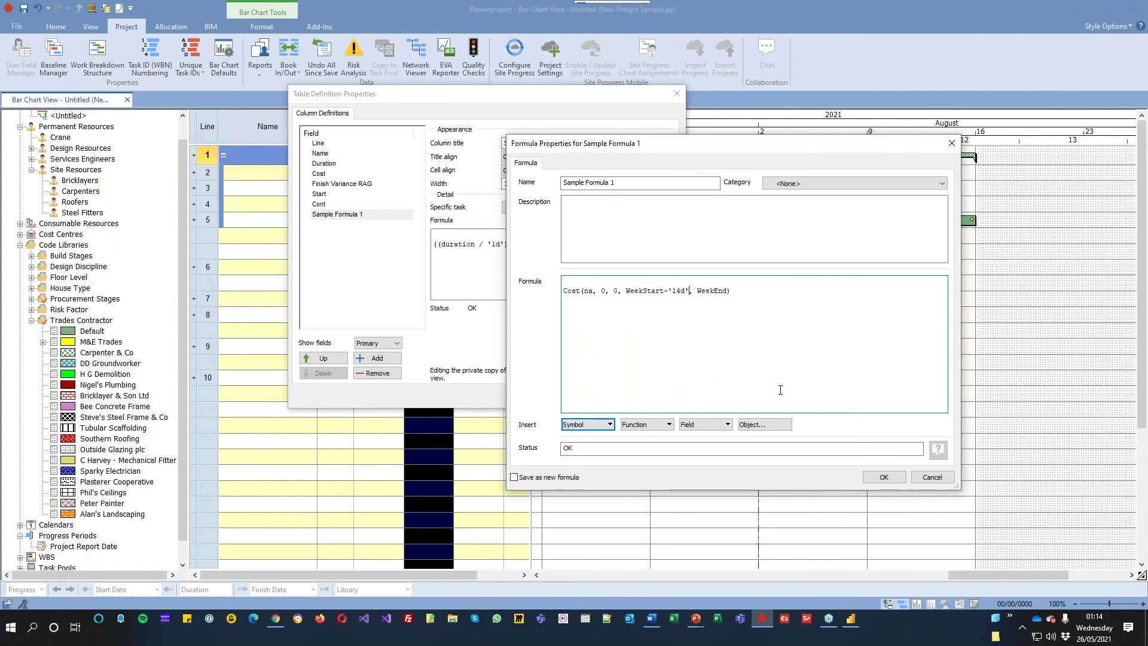
click(931, 477)
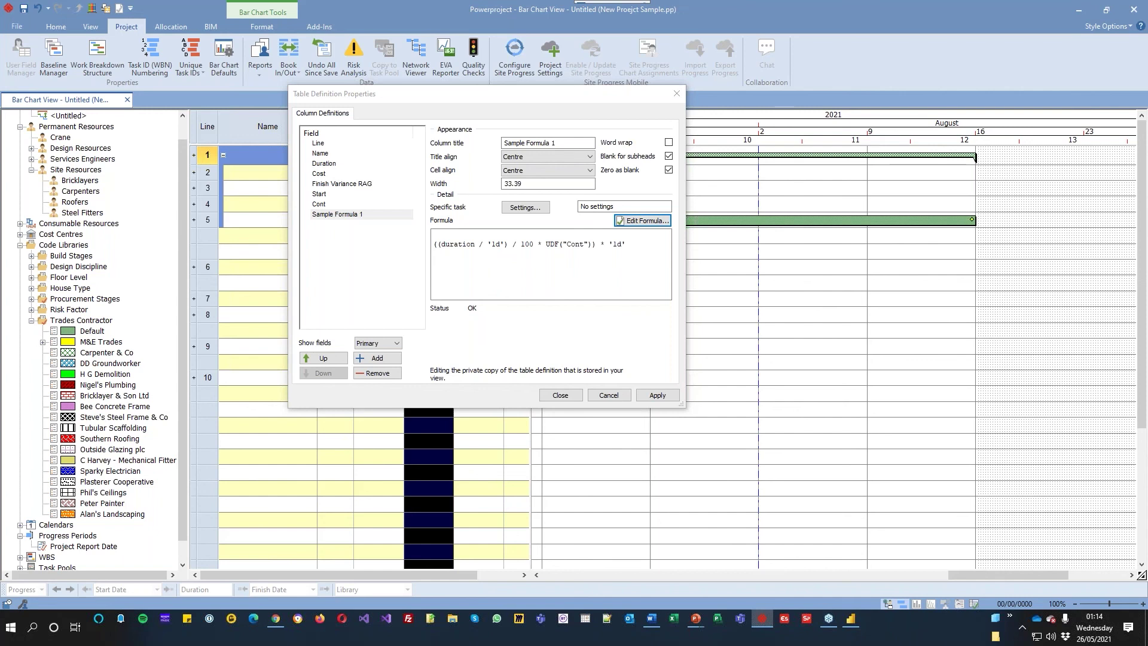
- Clear the Sample Formula 1 column's formula and view the available variable dates
click(642, 221)
drag(758, 290, 536, 297)
key(Delete)
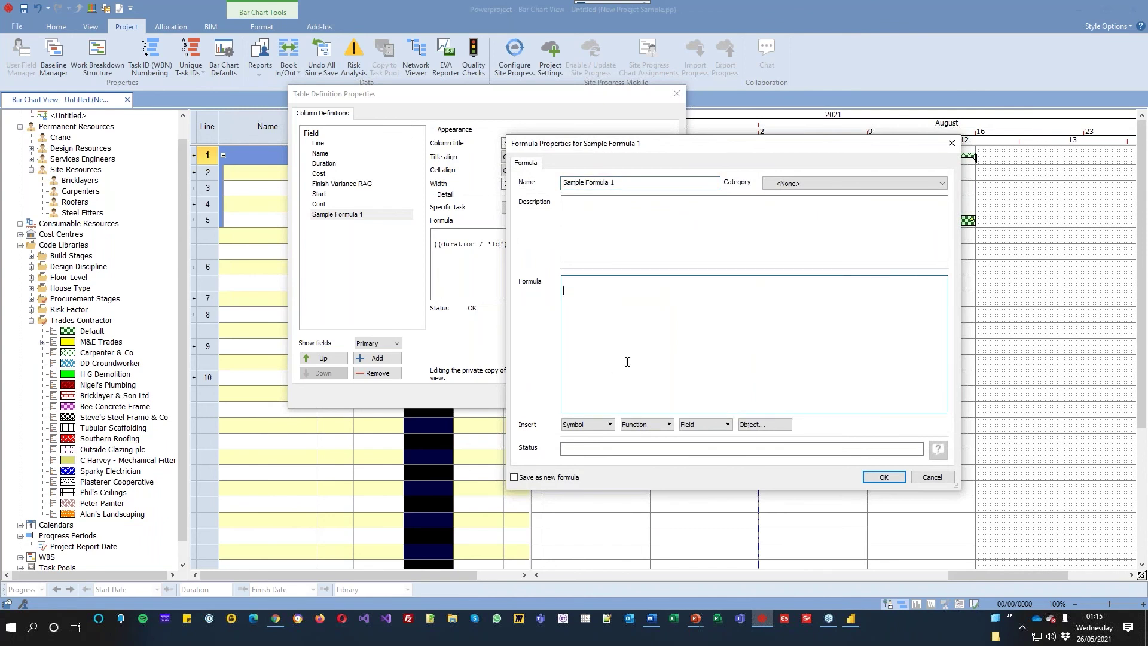
click(610, 426)
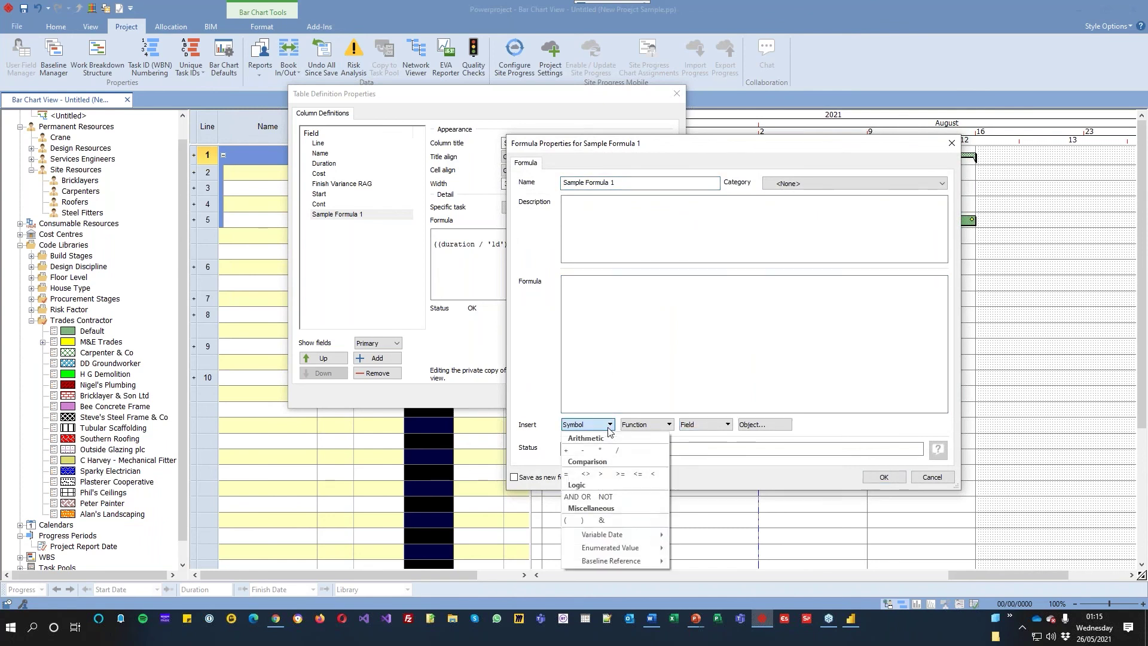
mouse_move(635, 554)
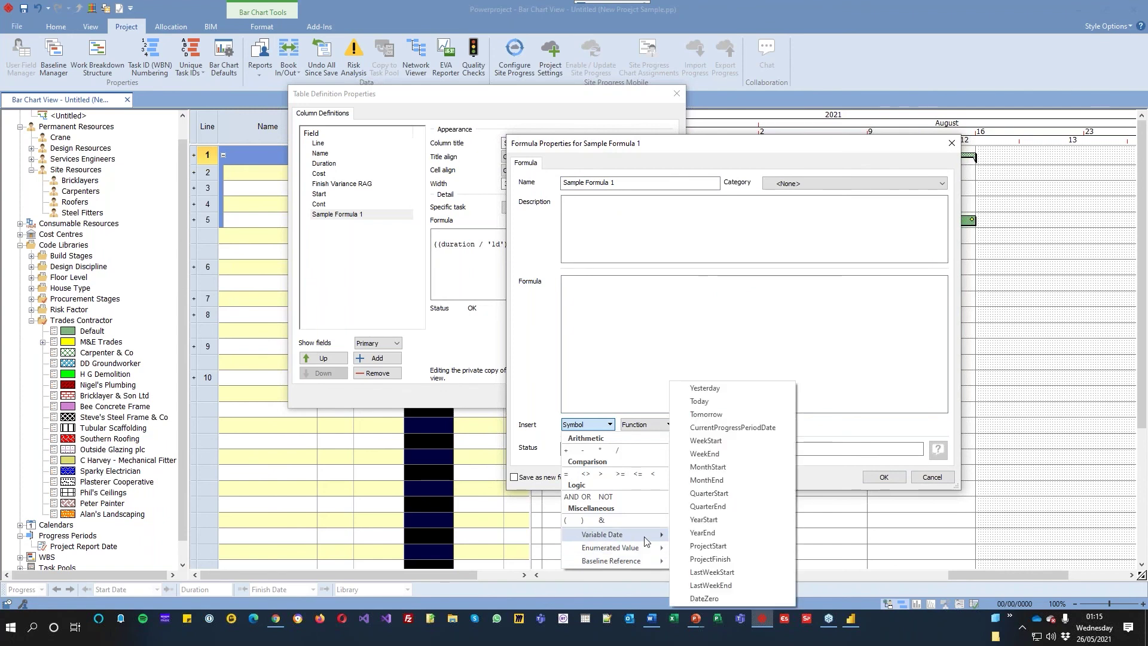
click(640, 333)
- Insert the Actual duration field from the Progress group, using Progress entry period as its progress period
click(706, 425)
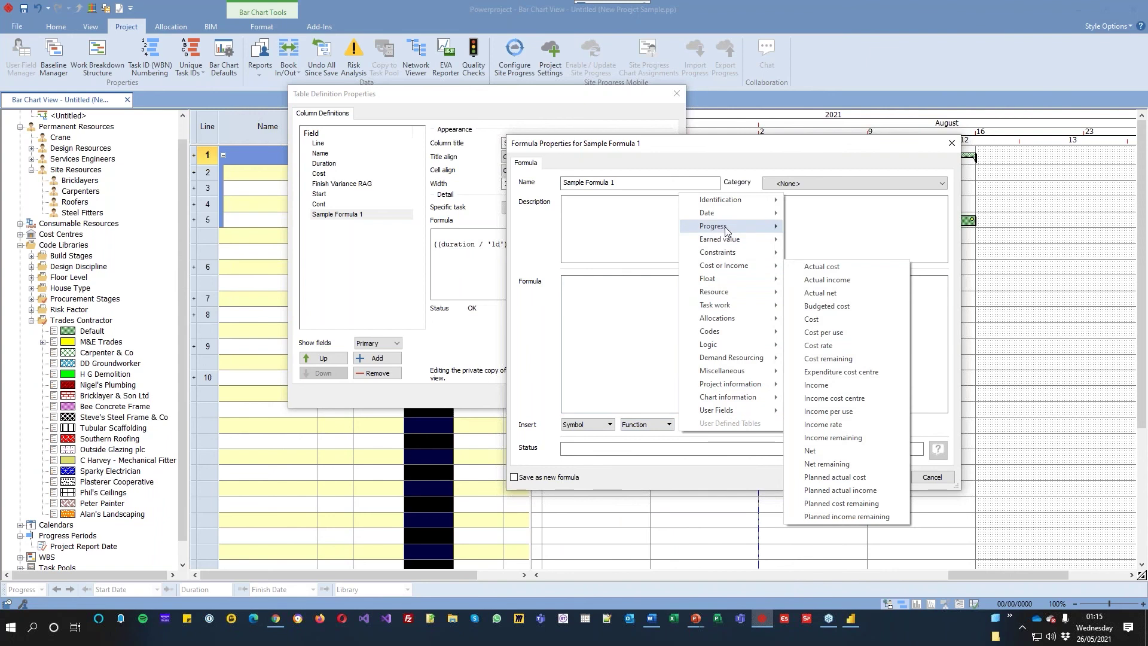
mouse_move(766, 226)
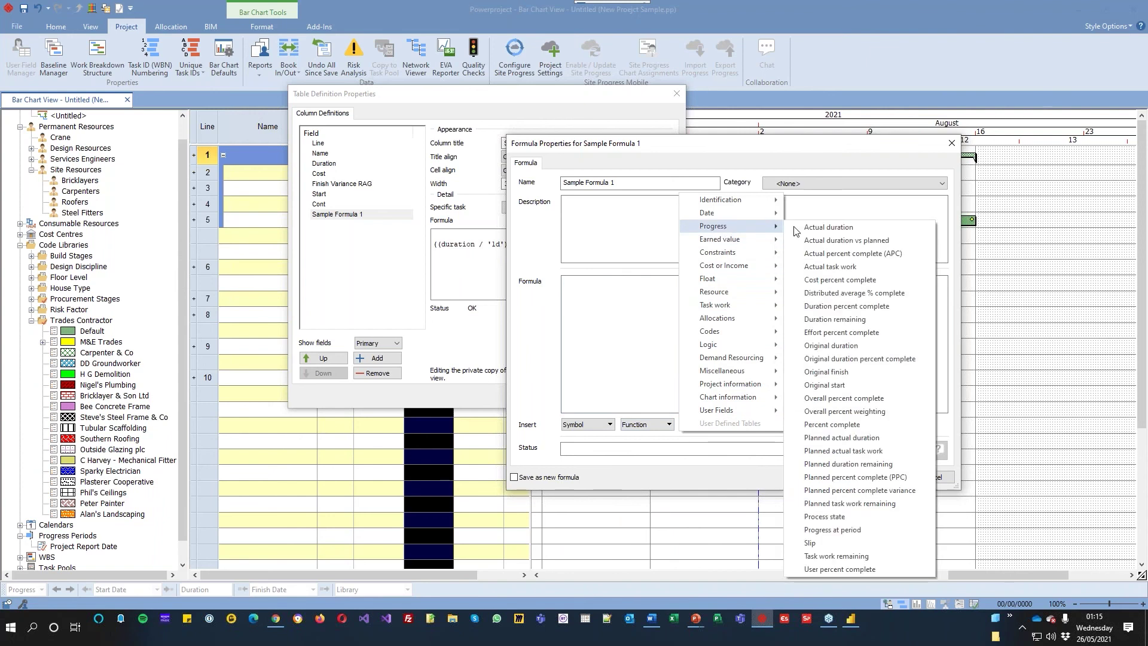
click(835, 227)
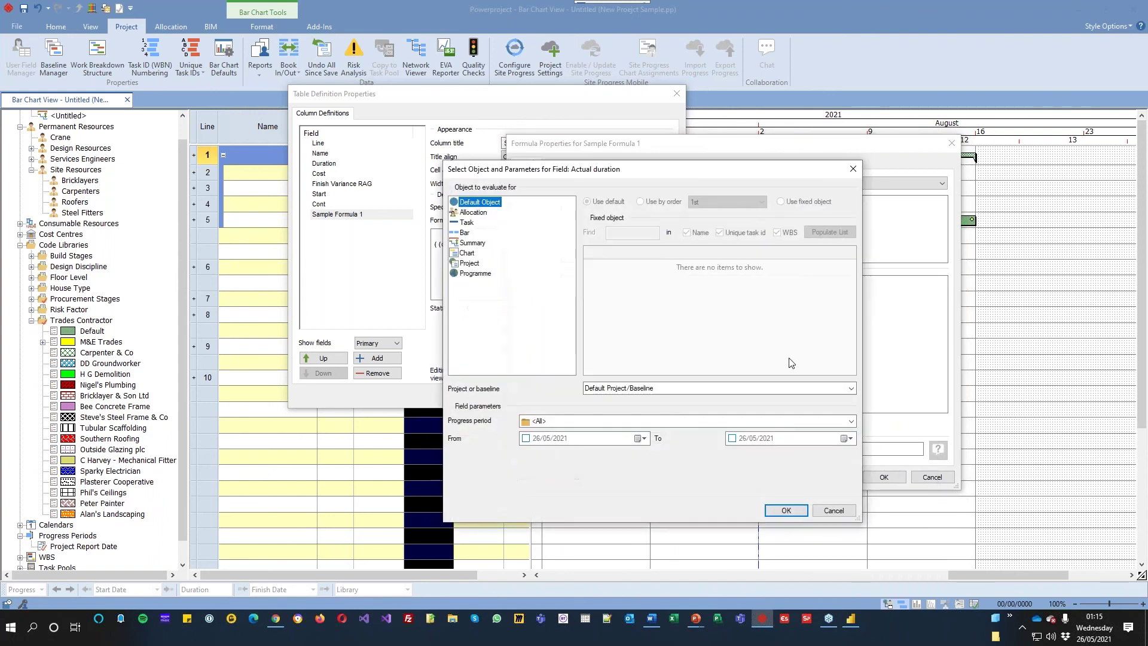
click(600, 421)
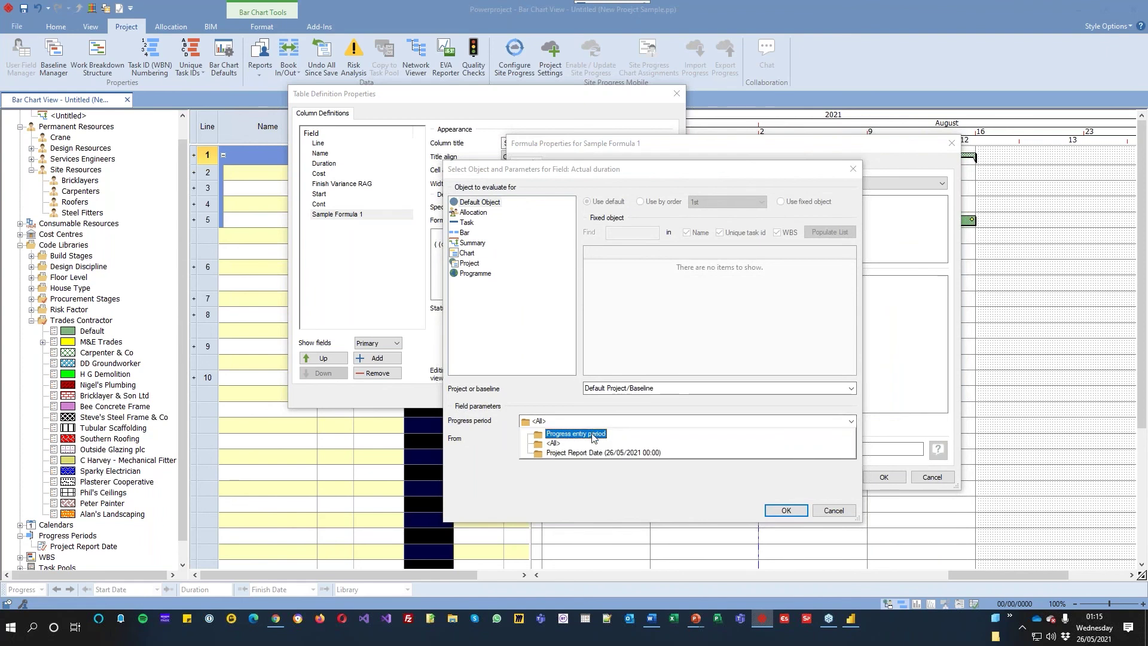
click(594, 436)
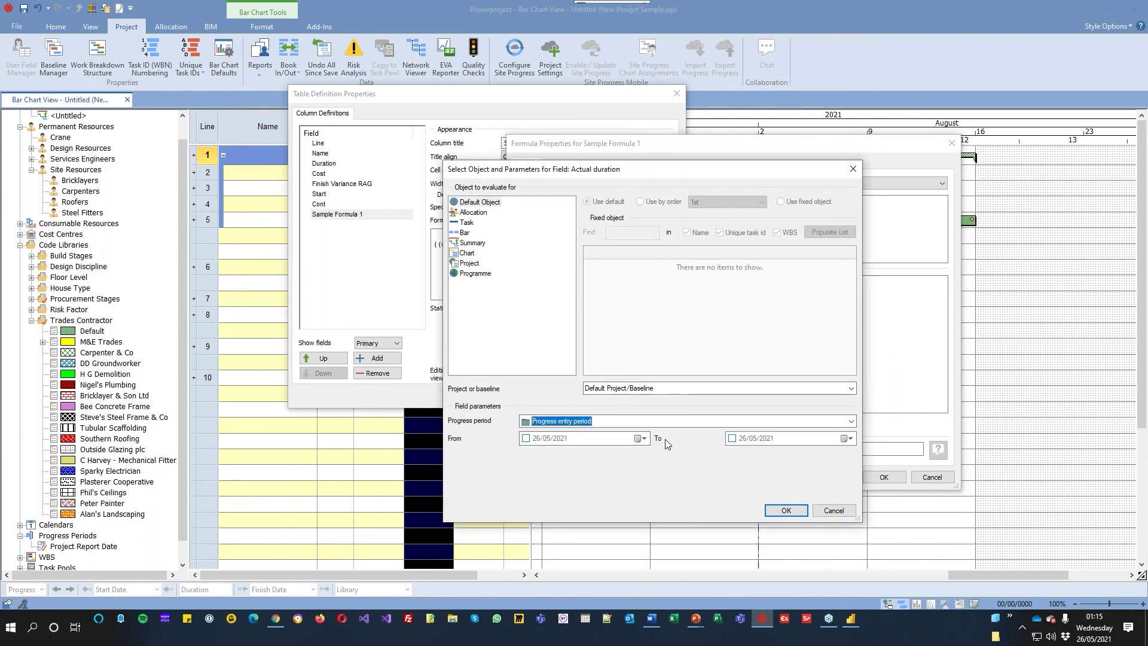
click(785, 511)
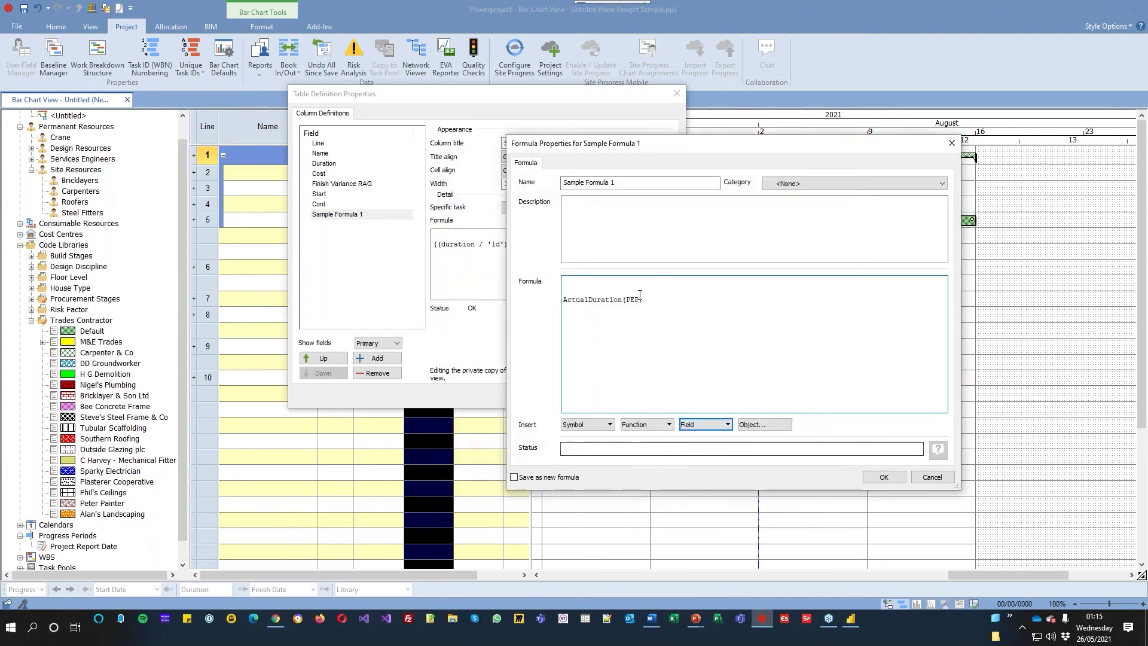
- Delete the ActualDuration(PEP) expression and cancel the formula edit
drag(625, 300, 639, 301)
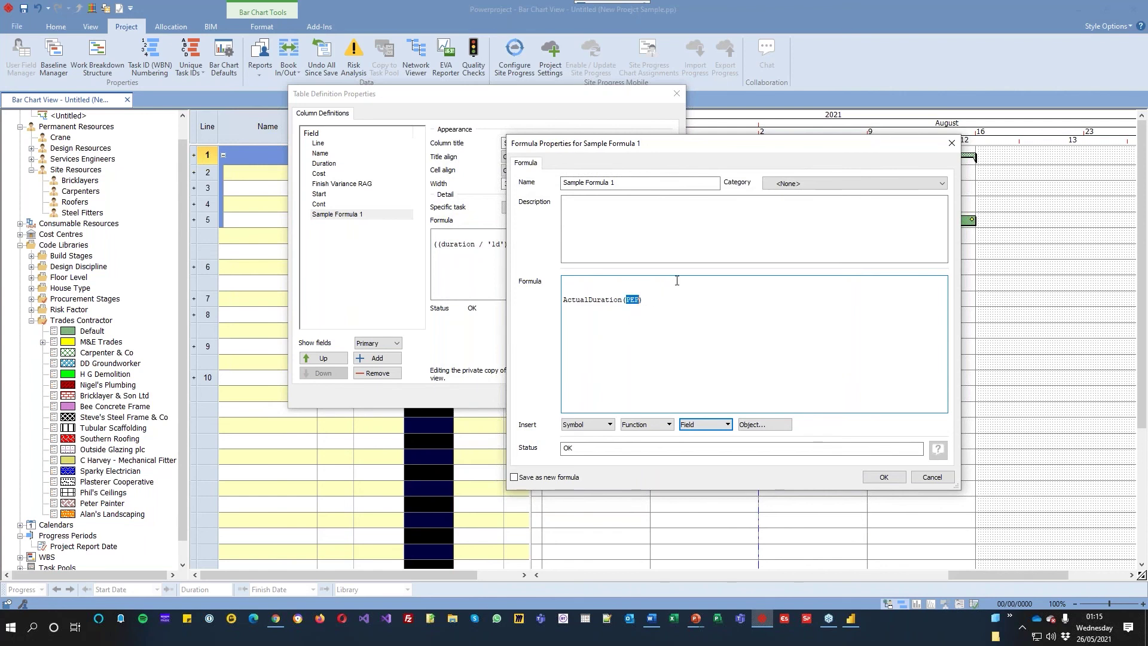
click(651, 300)
drag(650, 300, 539, 299)
key(Delete)
click(933, 478)
click(560, 253)
drag(444, 252, 424, 241)
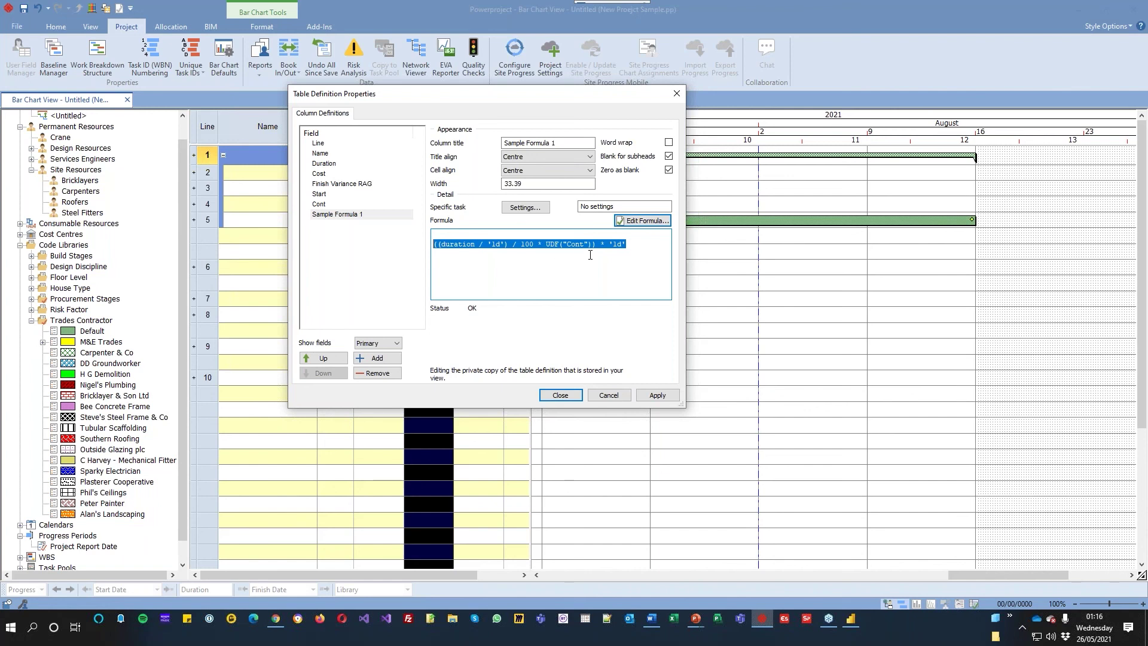
click(637, 248)
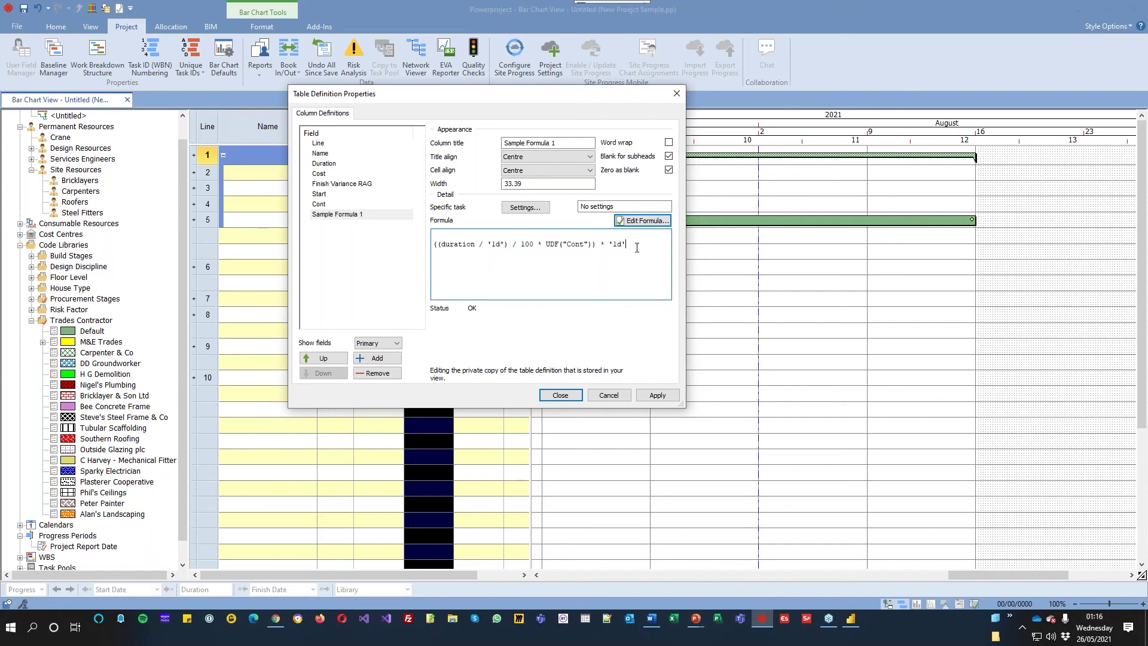
drag(483, 250, 430, 243)
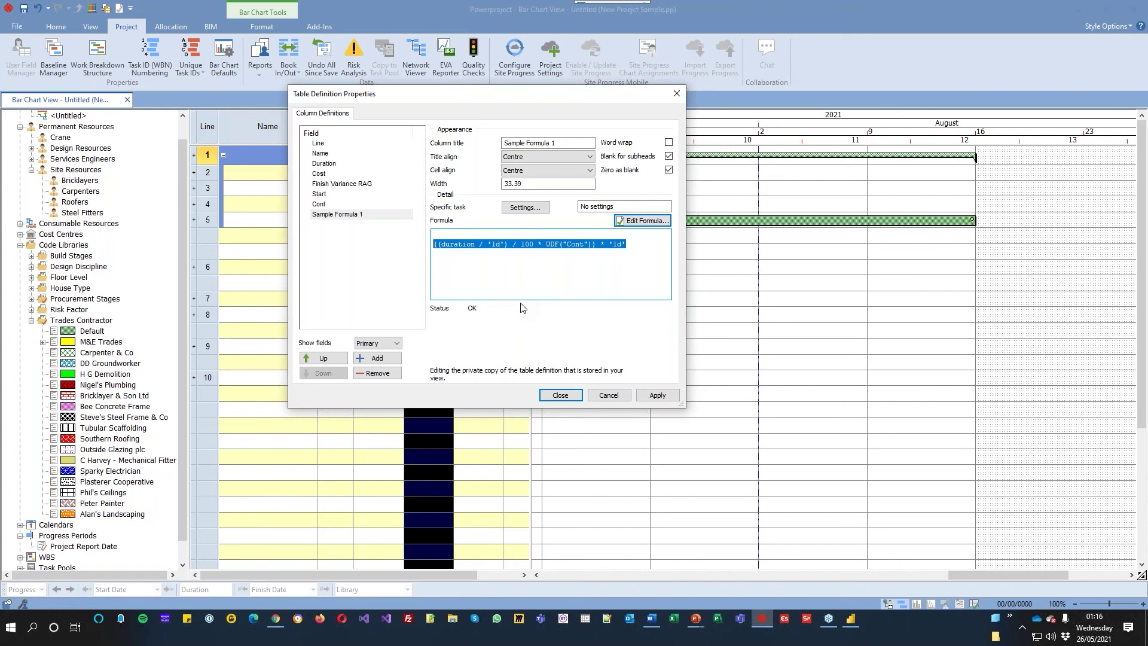
click(646, 245)
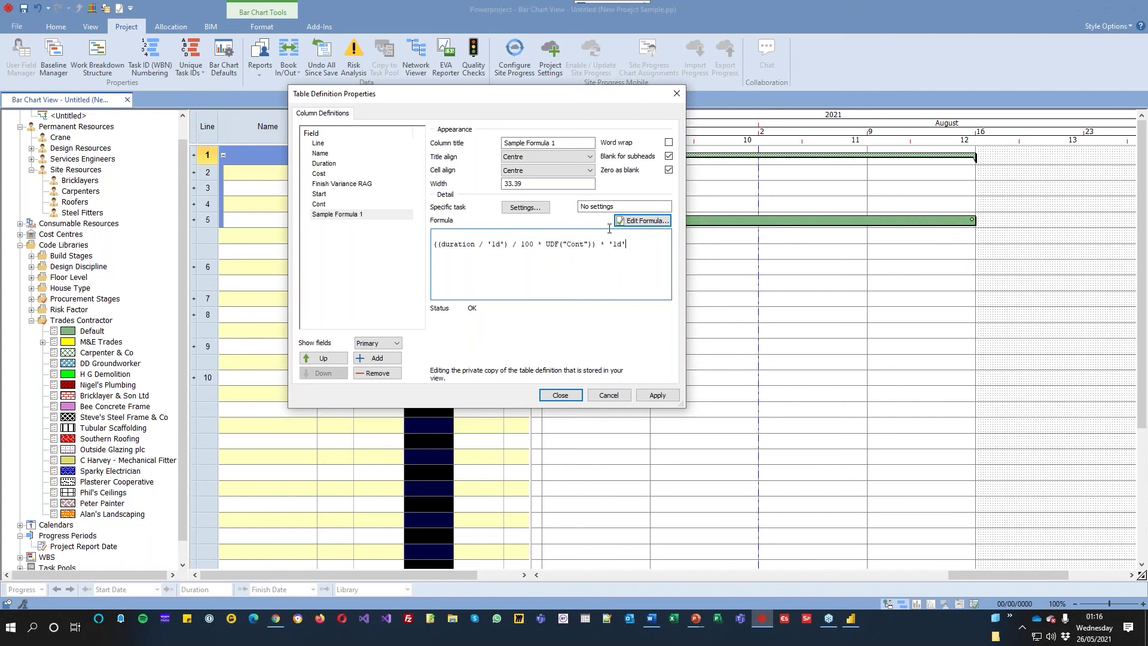
- Switch to the Powerproject Dashboard in Power BI Desktop and dismiss the recovered files notice
drag(0, 82, 395, 70)
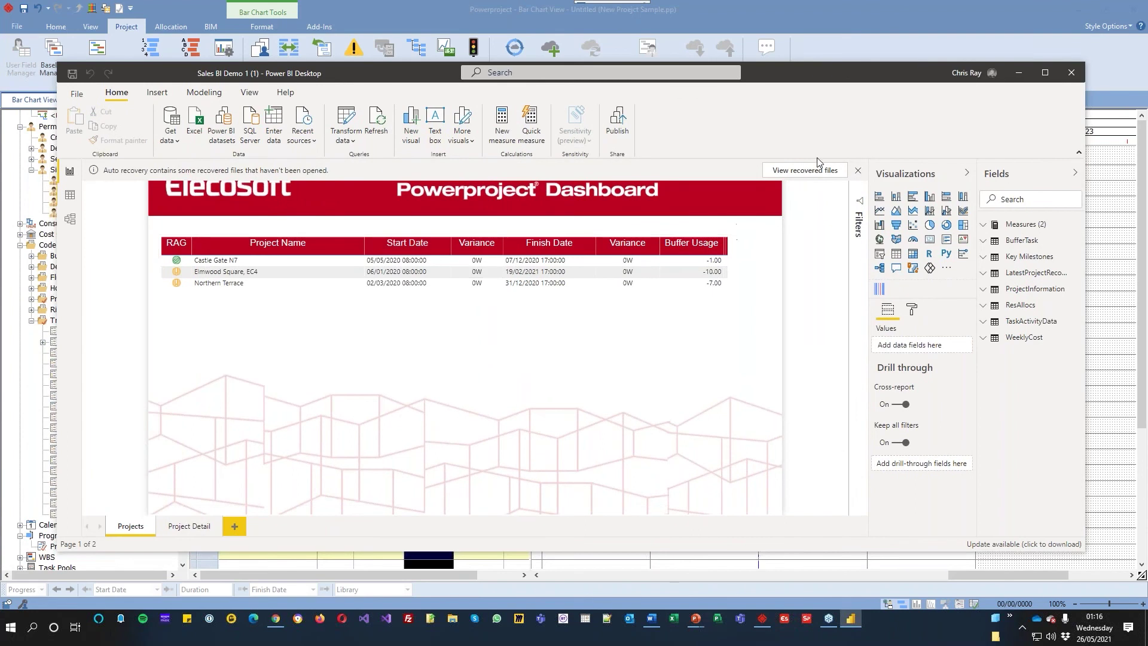
click(858, 170)
click(482, 312)
click(505, 325)
click(644, 348)
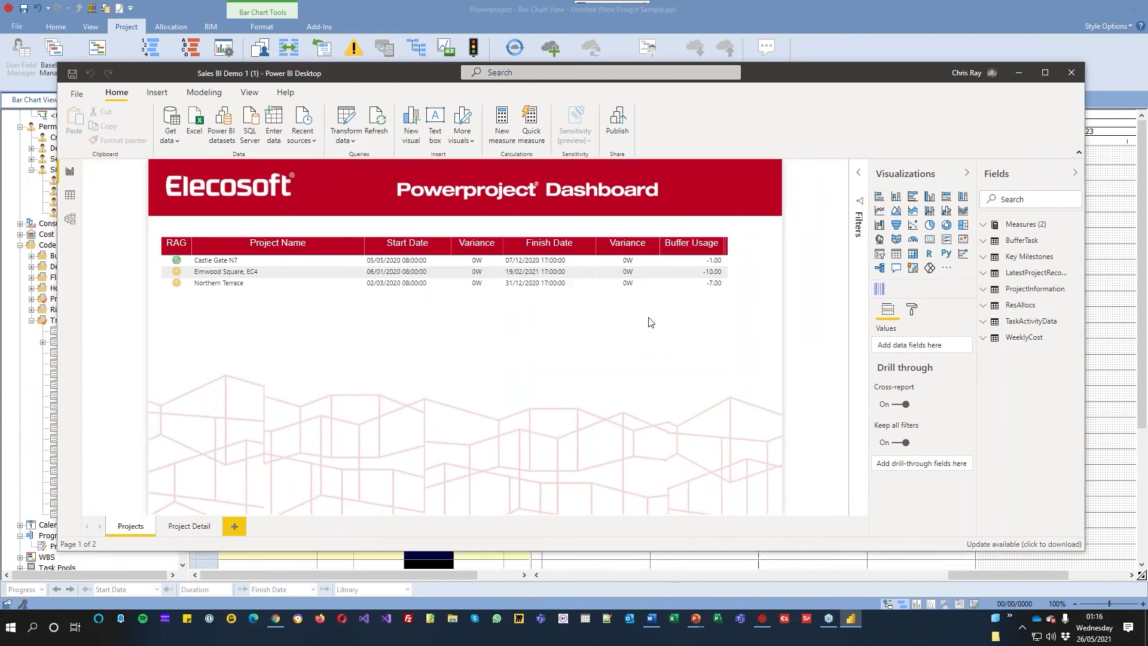
- Maximise the dashboard window and collapse the Visualizations and Fields panes
double_click(918, 68)
click(1029, 112)
click(1138, 112)
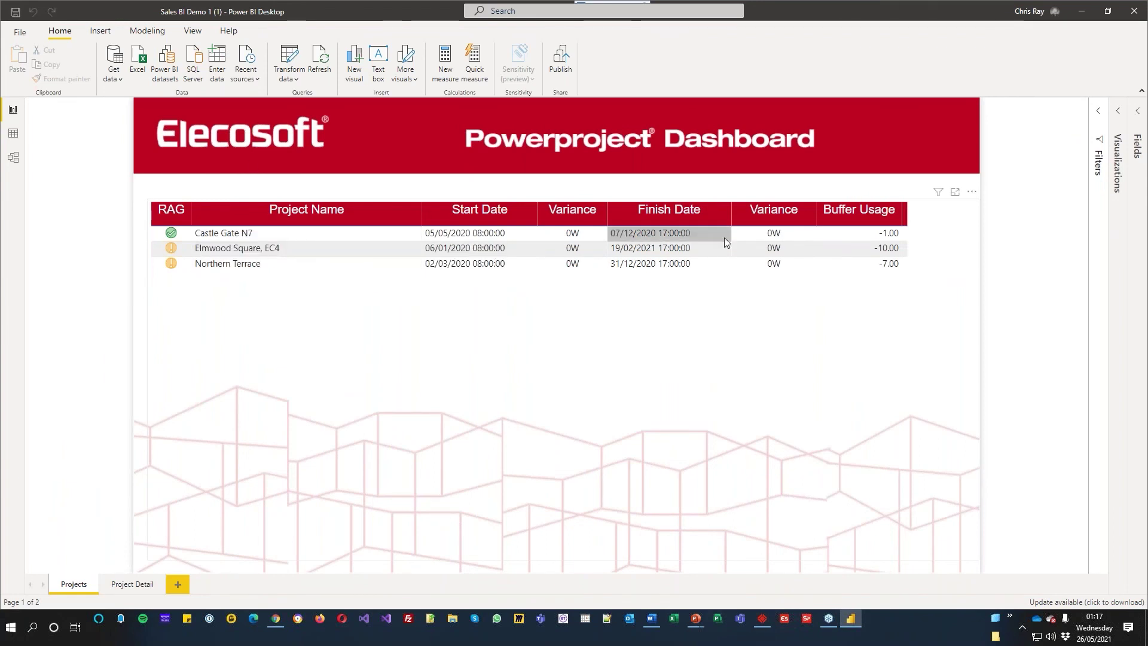
- Examine the available options for the Elmwood Square, EC4 row of the dashboard's project table
right_click(226, 247)
mouse_move(303, 297)
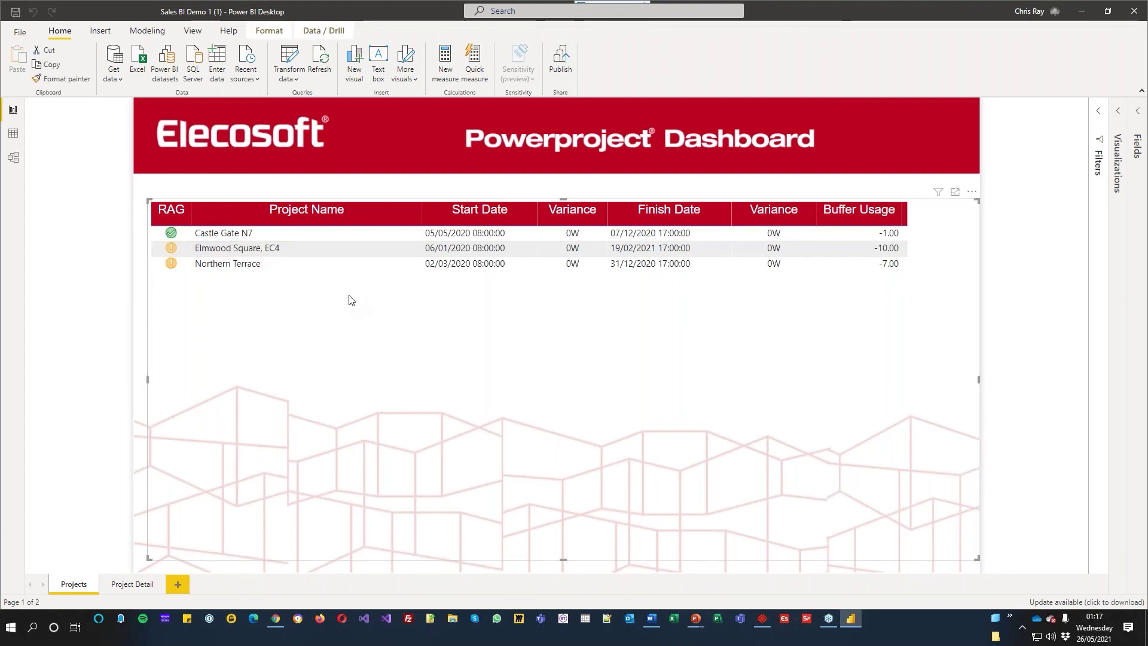
click(351, 298)
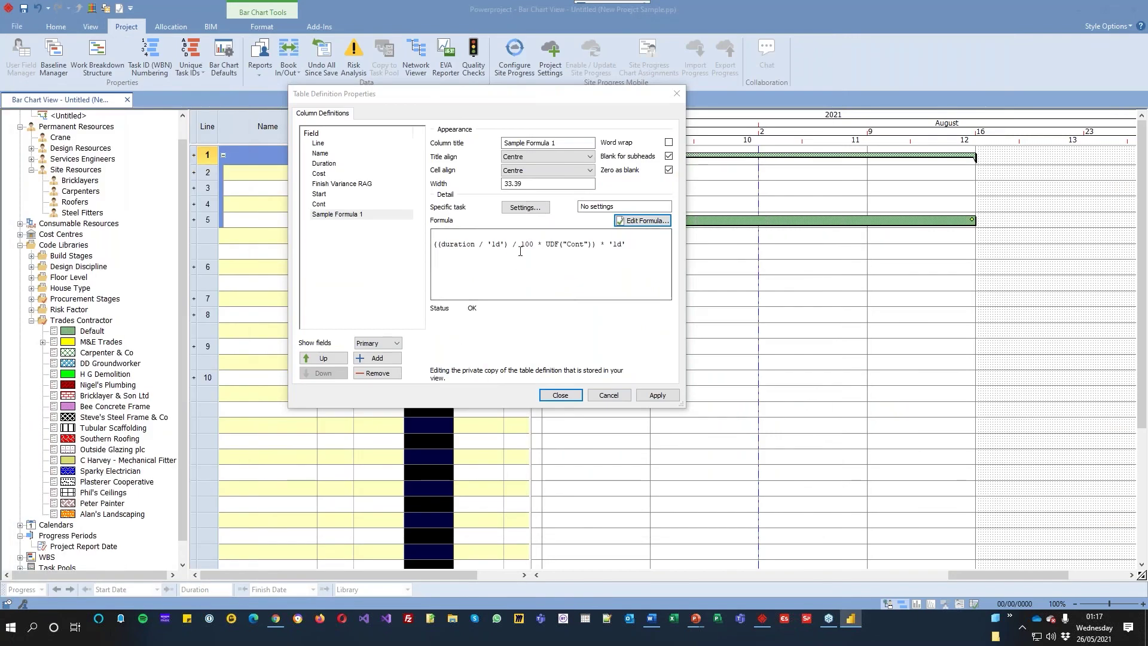
- Review the Sample Formula 1 column's contingency formula in Powerproject and close the table definition without keeping its changes
drag(643, 244, 423, 246)
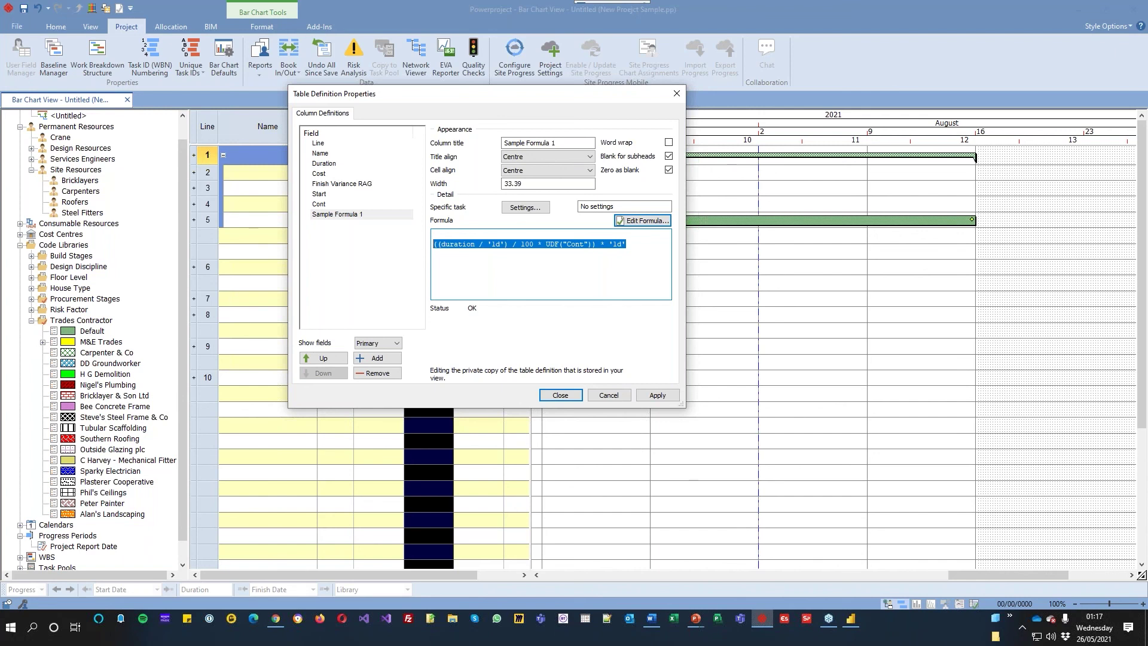
key(alt+Tab)
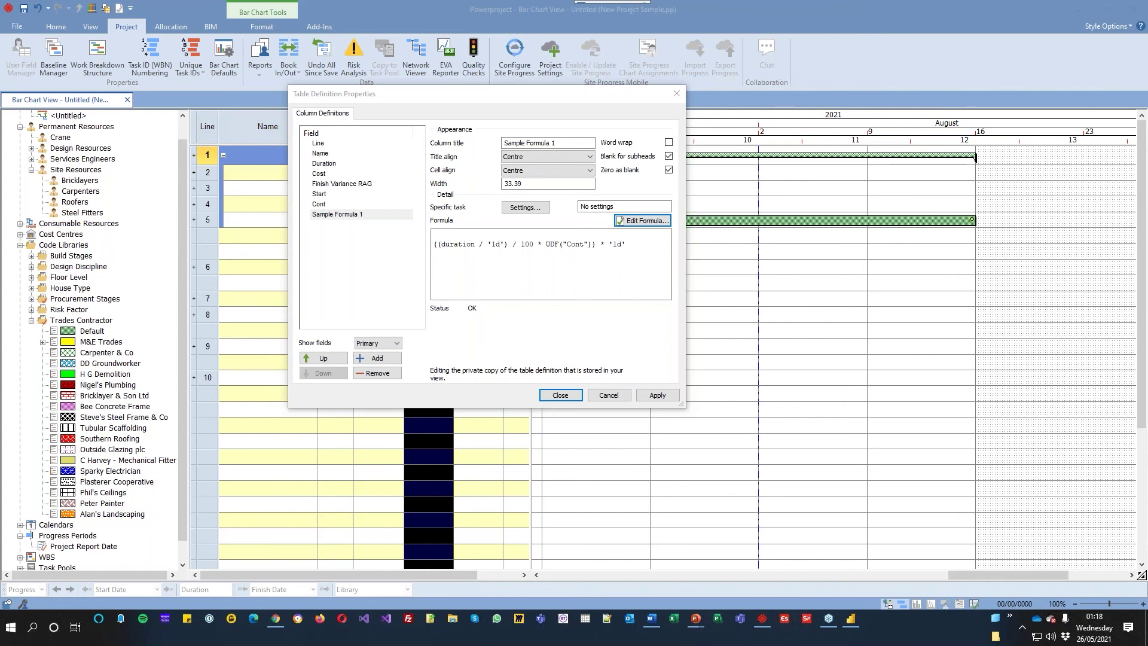
click(609, 396)
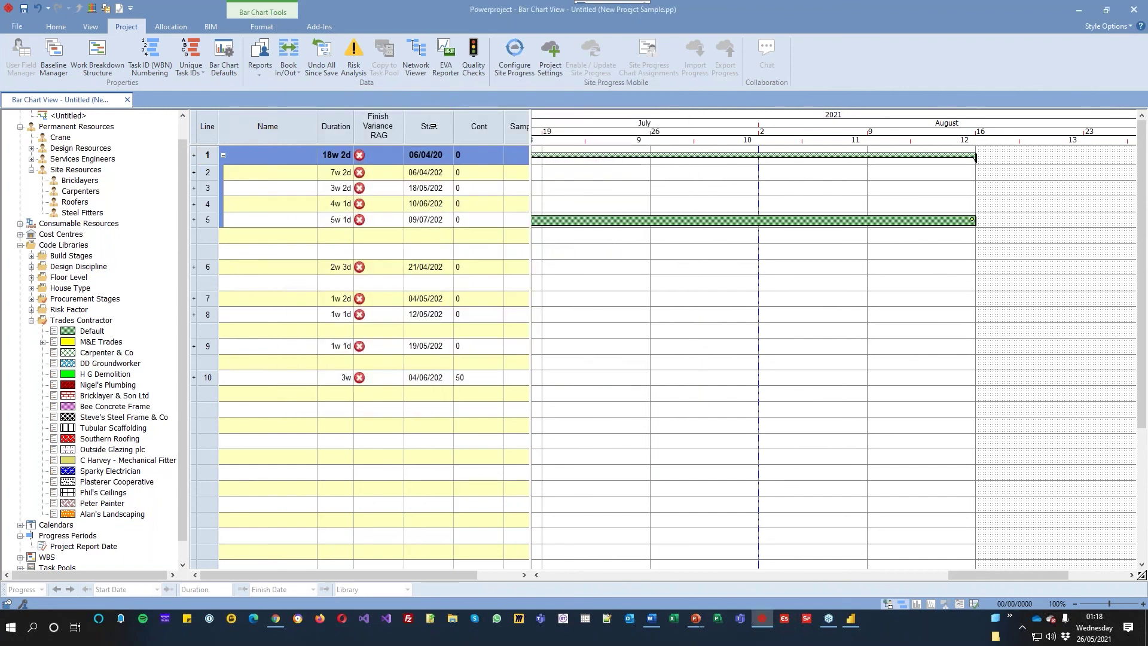
- Widen the Start column to show its full dates and copy the whole column into cell F1 of a blank Excel workbook
drag(454, 128, 472, 128)
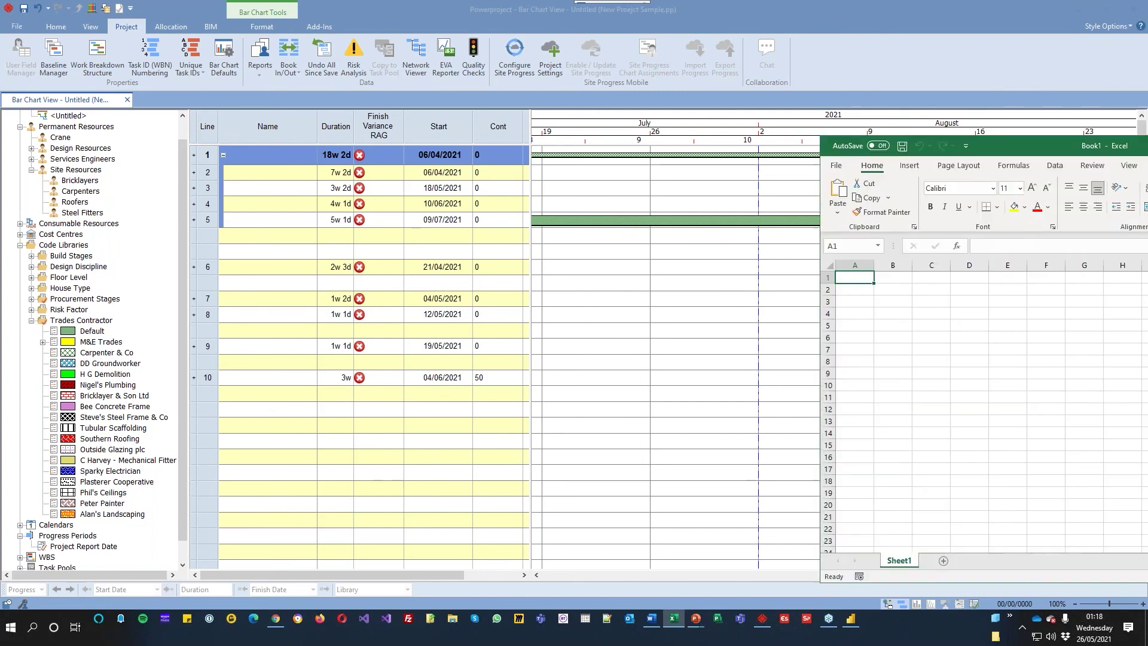
drag(1033, 233, 549, 277)
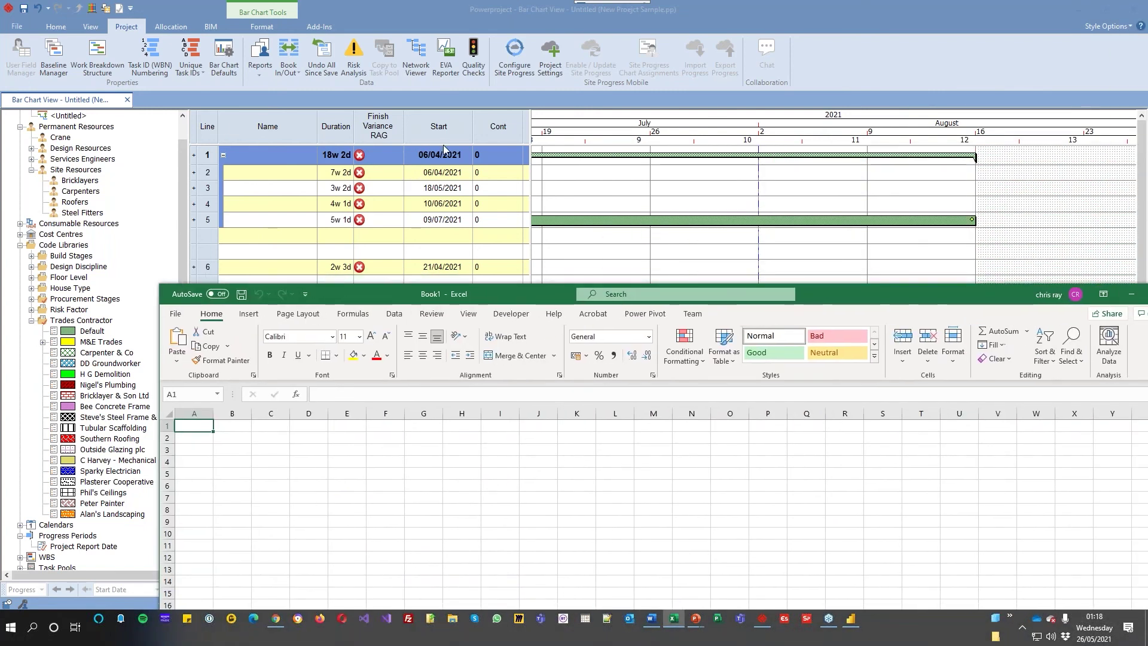
click(439, 126)
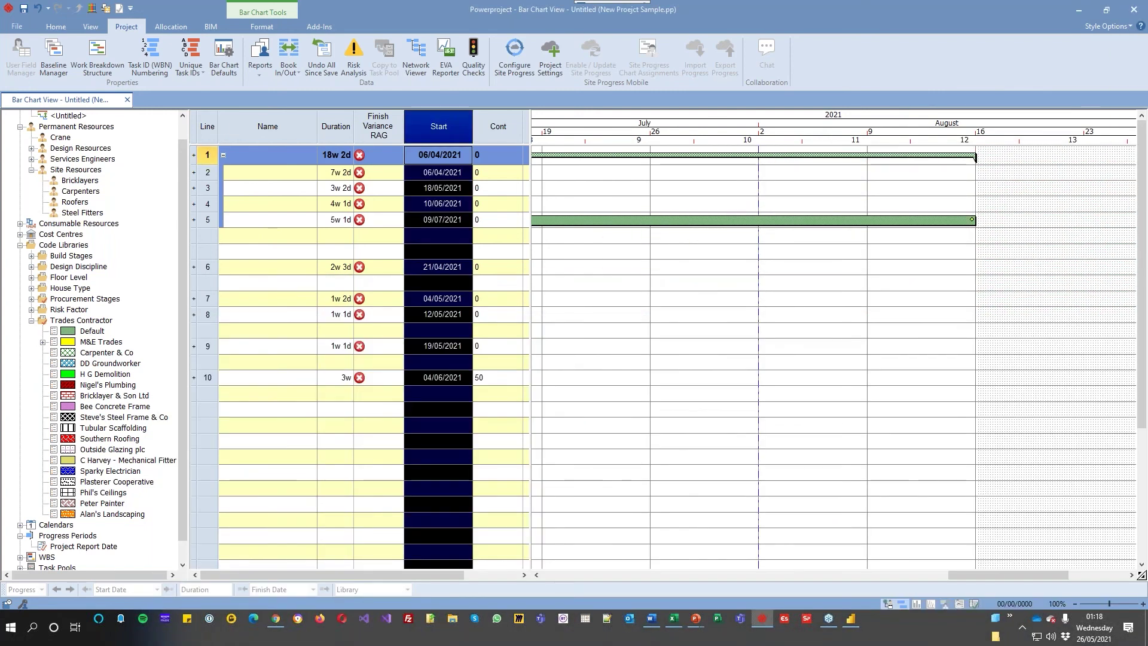
key(alt+Tab)
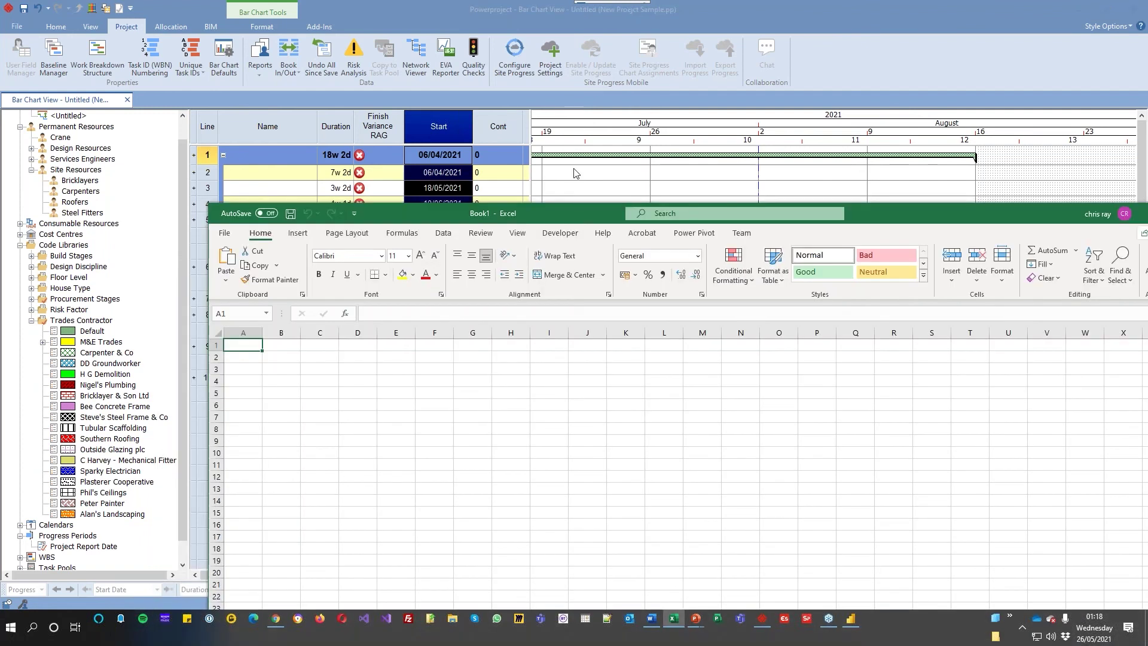
drag(514, 297, 570, 161)
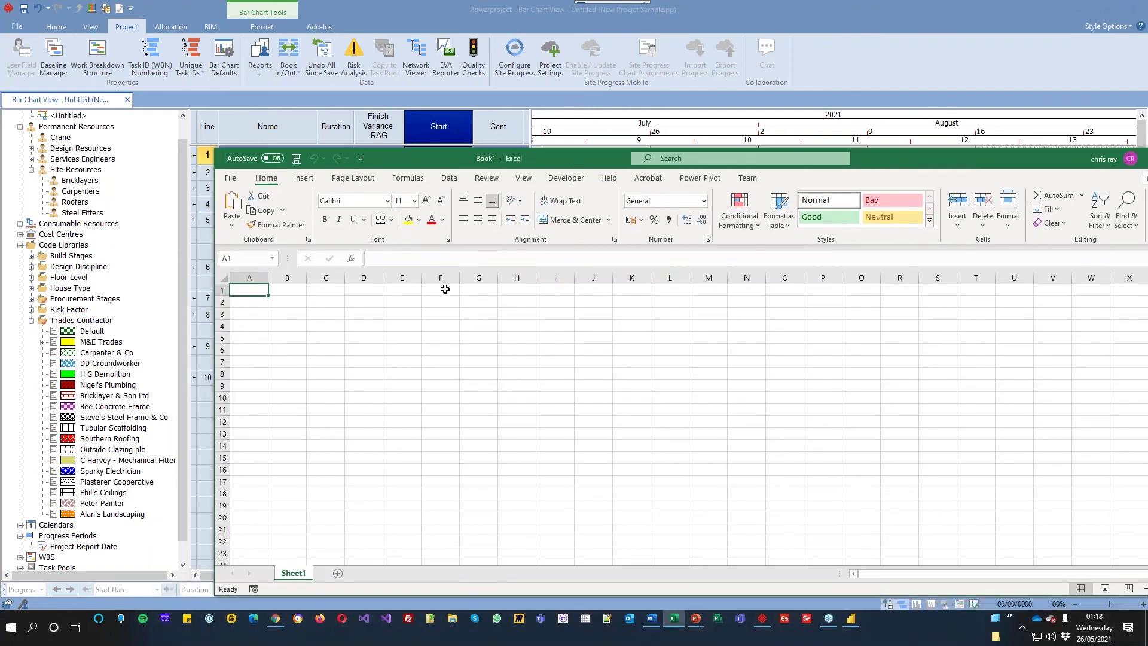
click(445, 289)
key(ctrl+v)
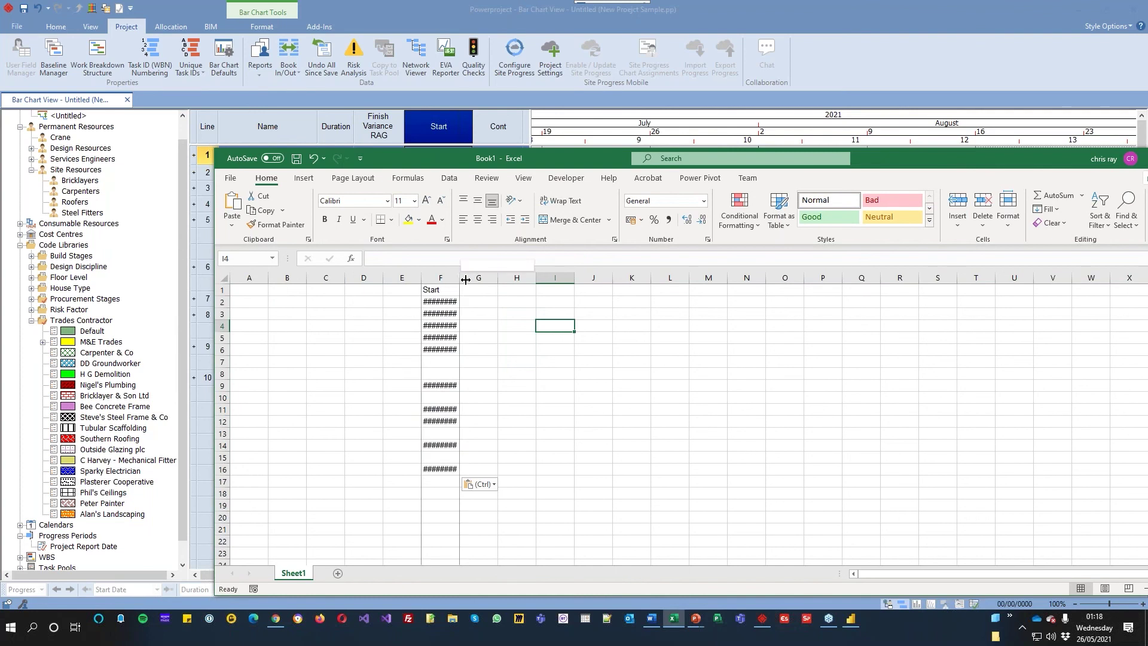
- Fit column F to the pasted dates and times, and move the workbook clear of the Powerproject table
double_click(459, 278)
click(556, 309)
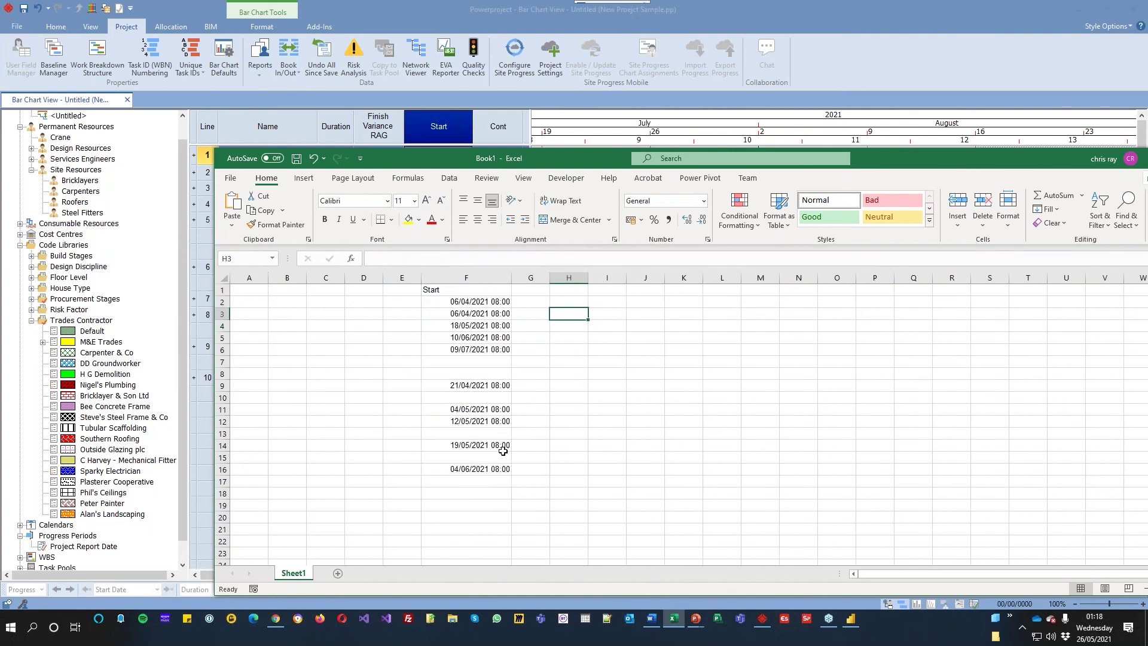
drag(555, 162, 590, 368)
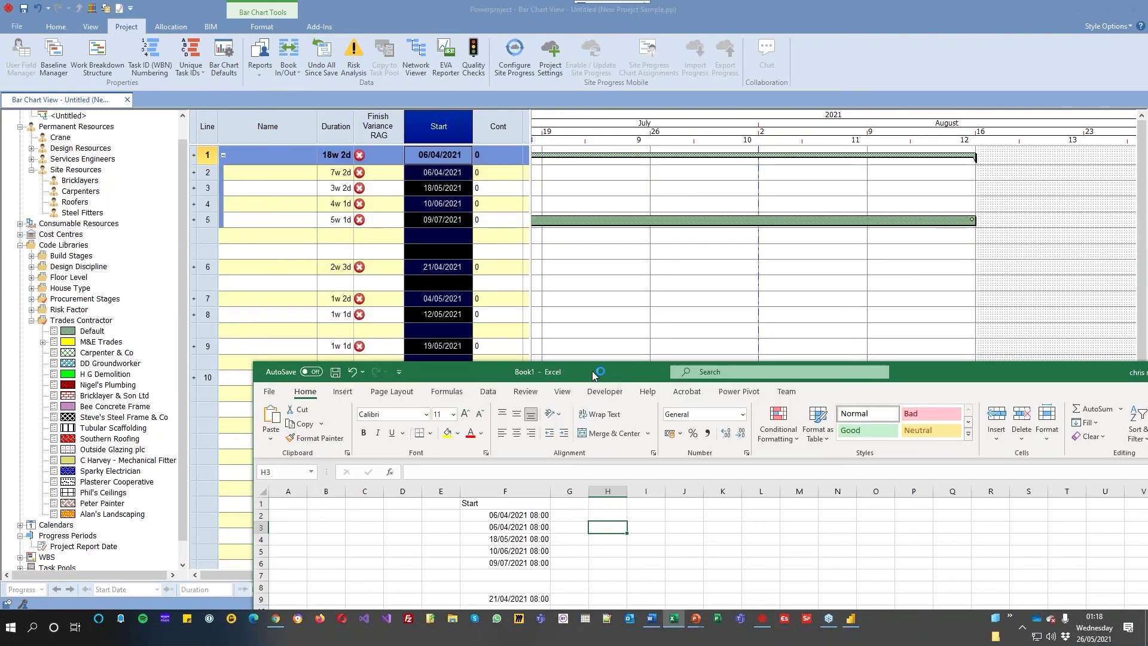
- Open the bar chart's table definition and add a Finish column directly after Start
right_click(434, 127)
click(479, 256)
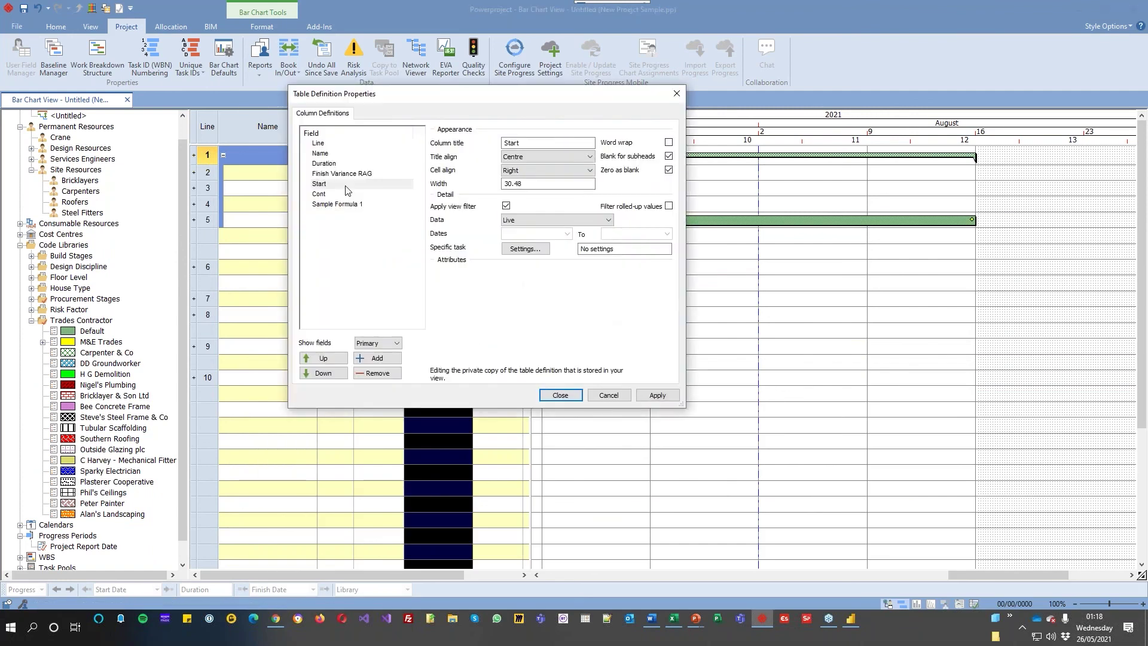
click(314, 186)
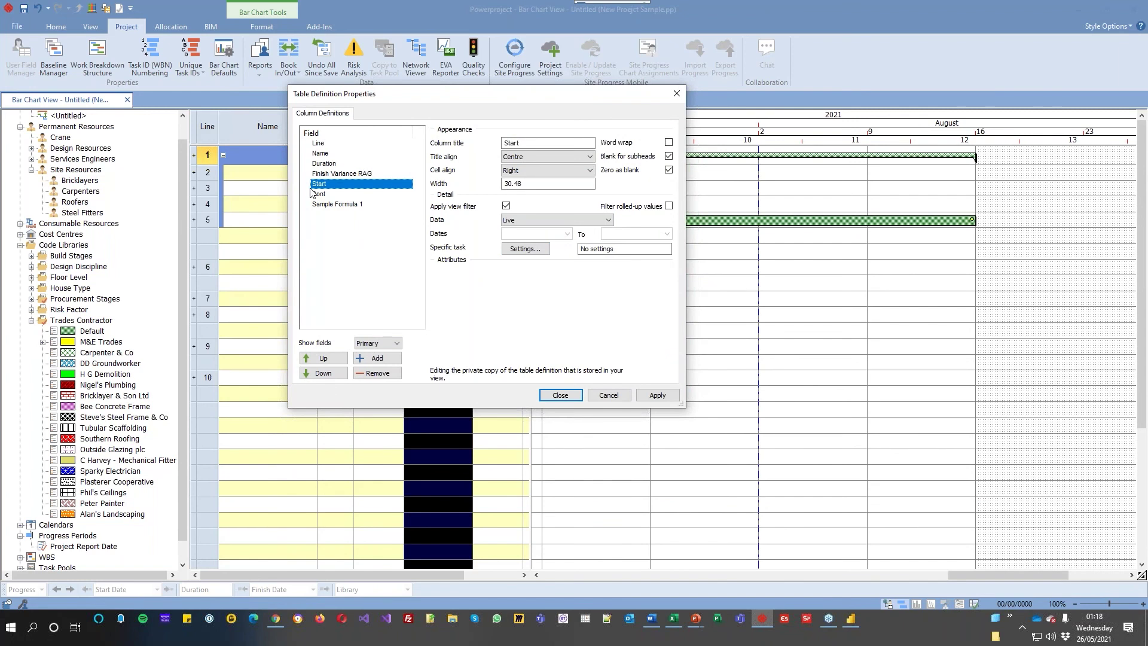
click(376, 359)
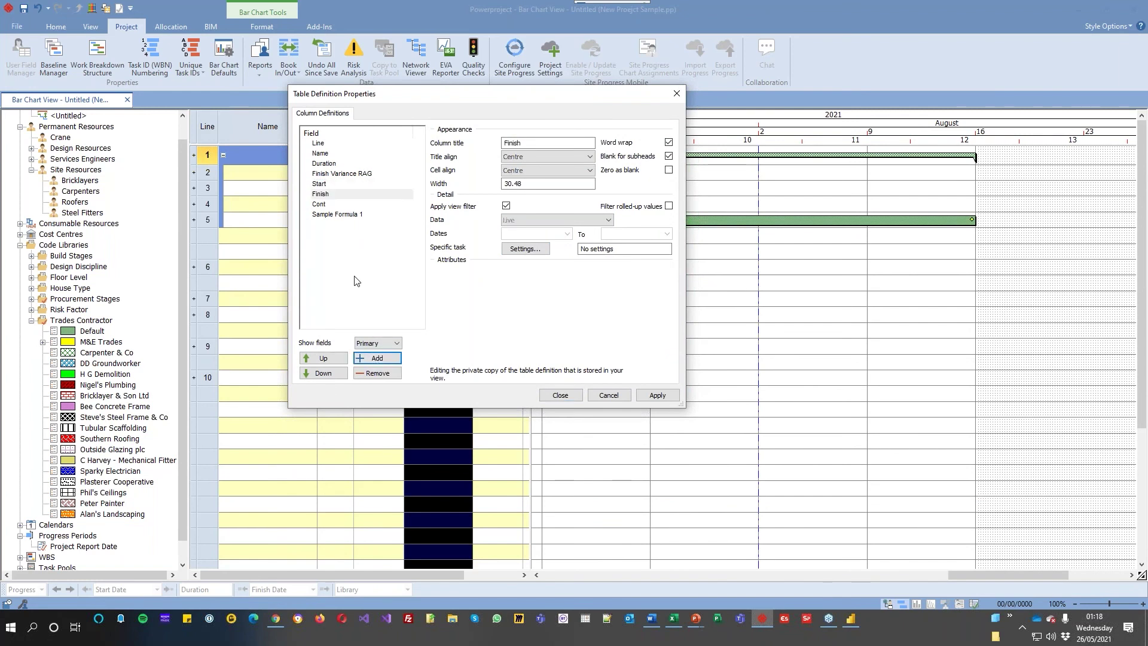
- Replace the Sample Formula 1 column's contingency formula with start, and save and close the table definition
click(326, 215)
click(326, 216)
key(Escape)
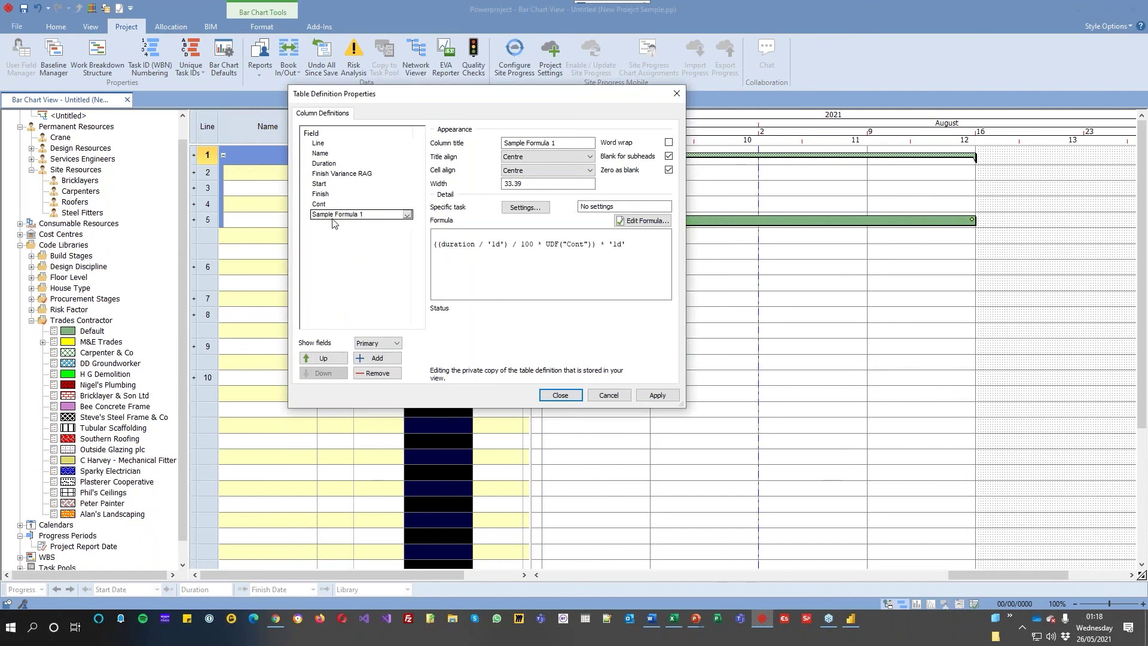
click(644, 221)
drag(767, 293, 564, 293)
key(BackSpace)
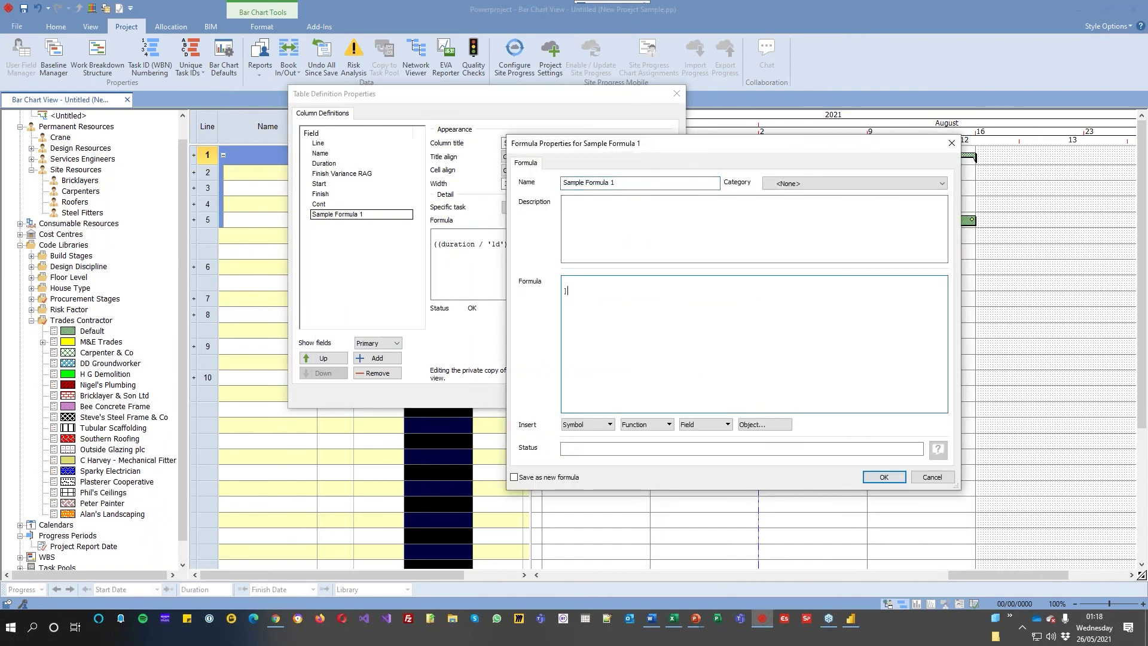
text(atart)
click(879, 476)
click(560, 395)
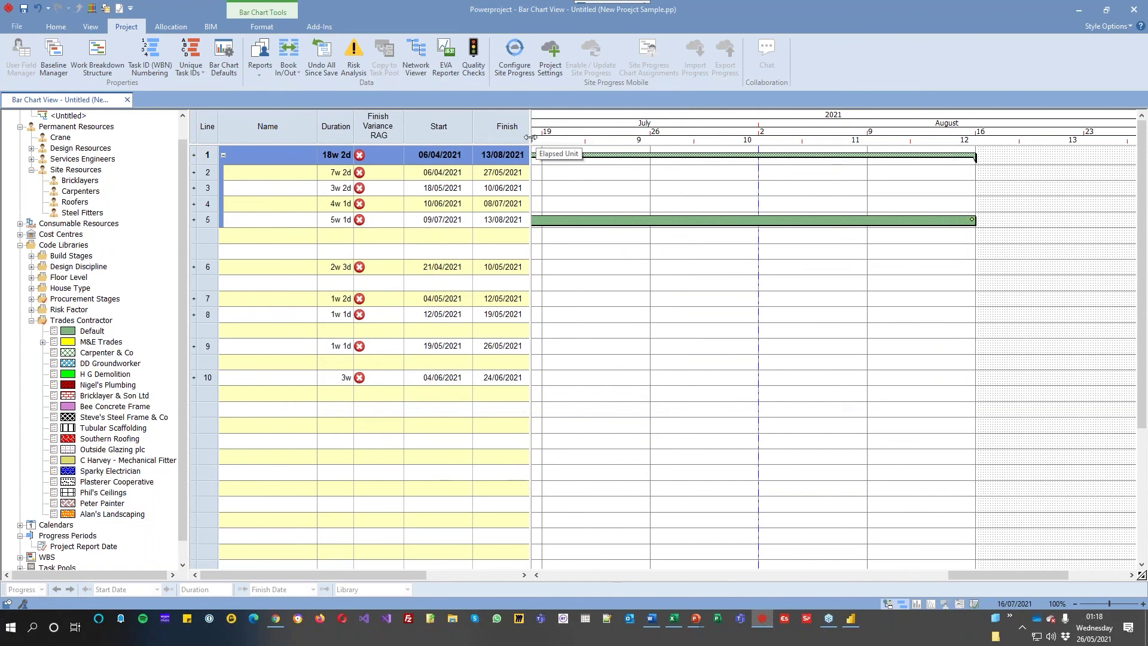
- Expand the table to expose Sample Formula 1, copy that whole column into column H of the Excel workbook, and fit column H to its dates
drag(531, 135, 698, 135)
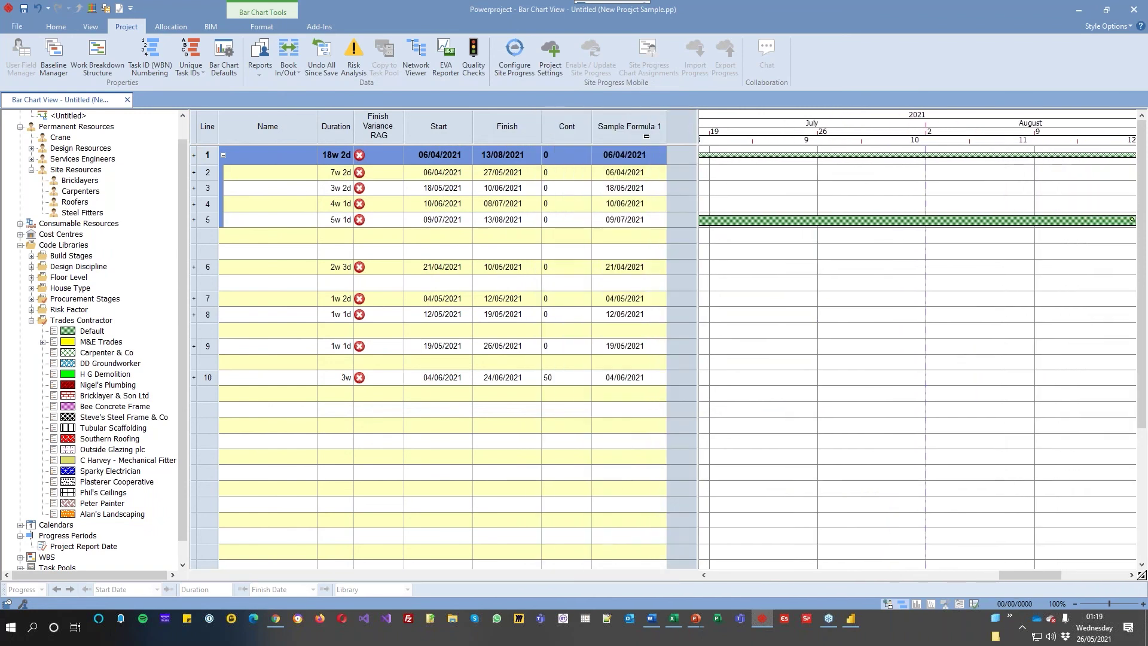
click(642, 136)
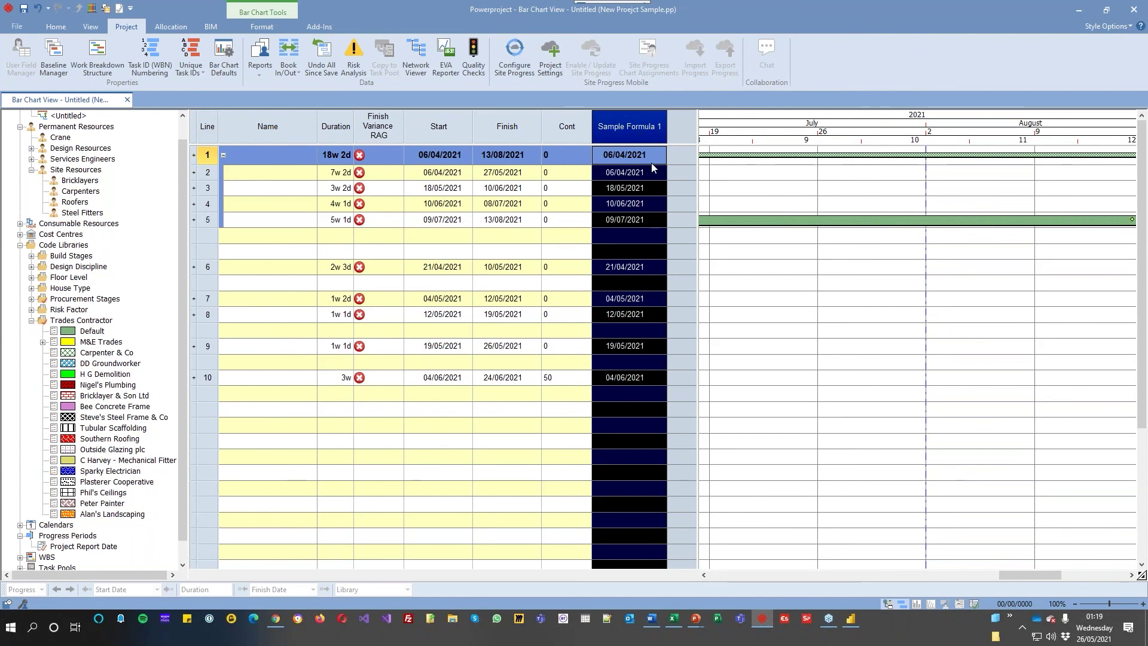
key(alt+Tab)
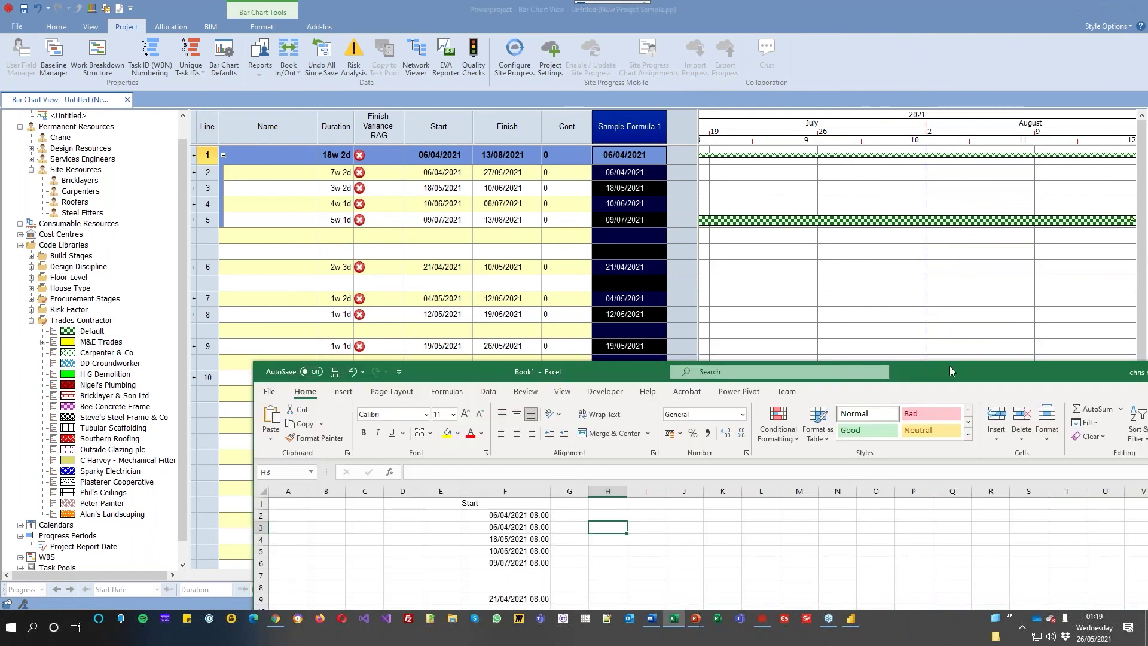
drag(952, 364, 854, 73)
key(ctrl+space)
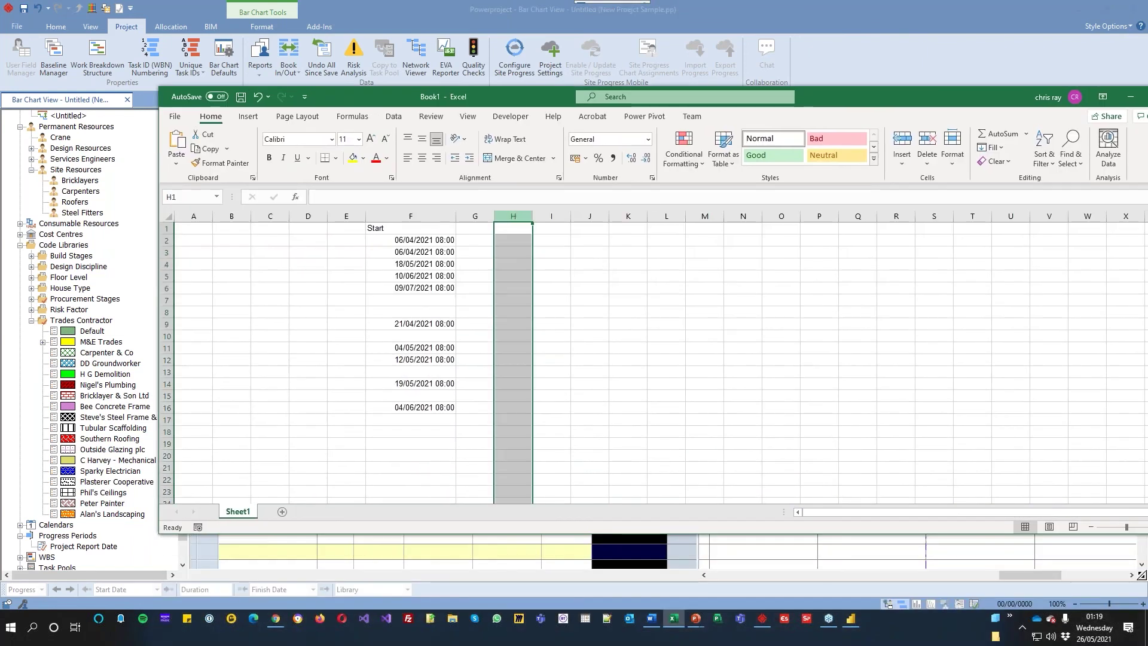
key(ctrl+v)
drag(533, 216, 583, 214)
click(661, 282)
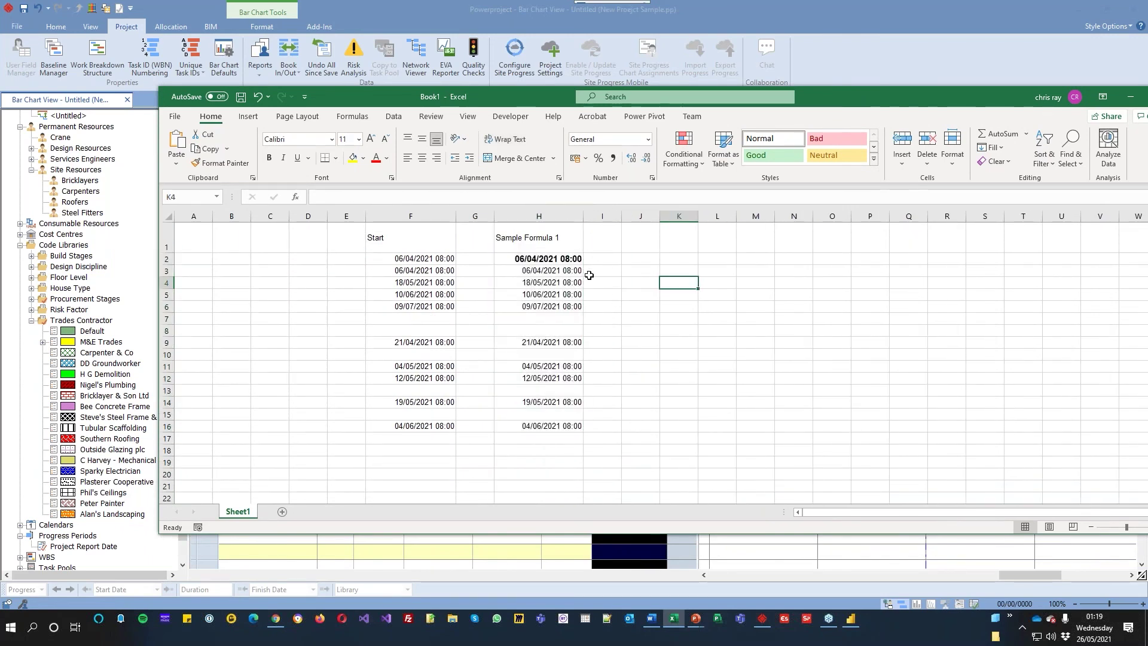
- Format the Start values in F2:F16 as dates without times
drag(445, 258, 418, 427)
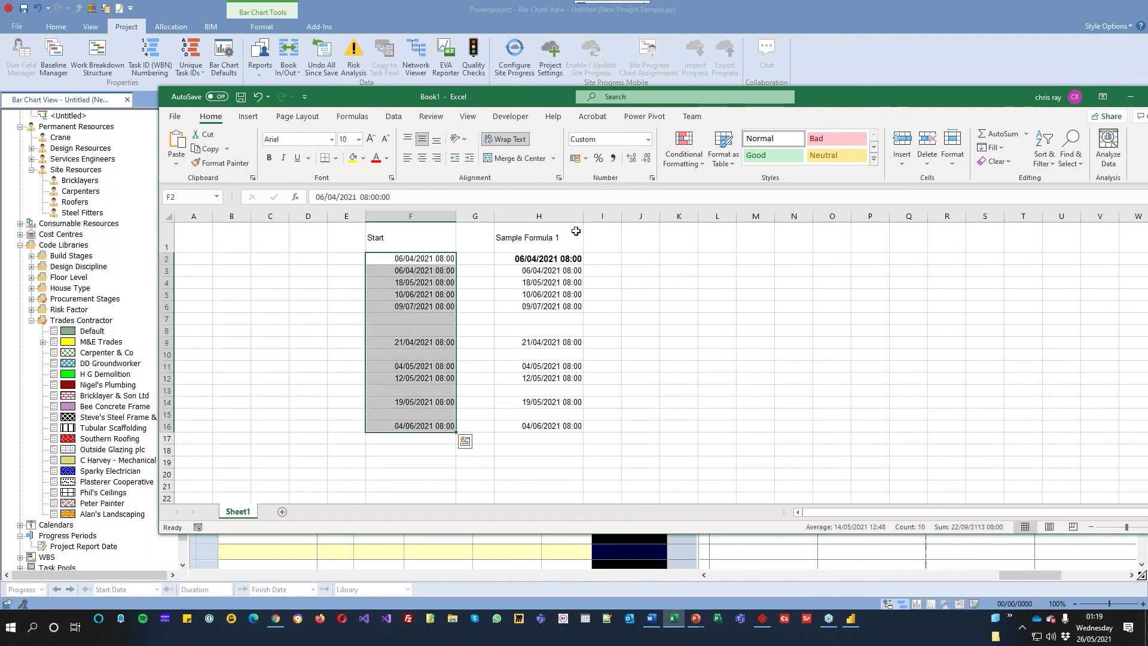
click(648, 140)
click(635, 283)
click(756, 283)
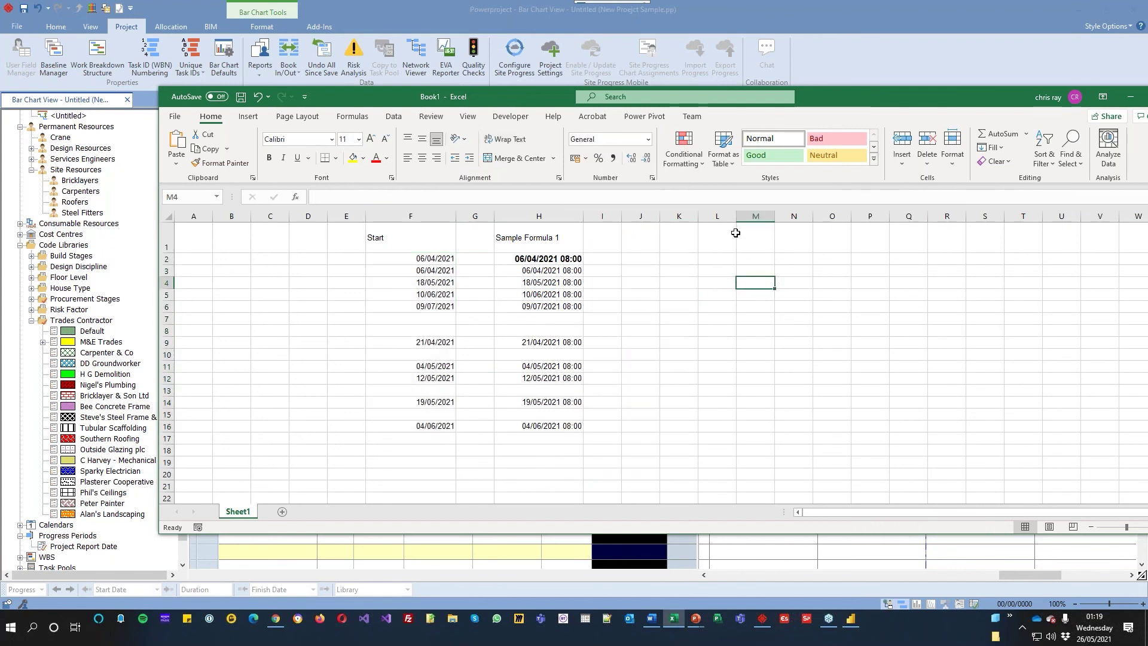
drag(844, 109, 782, 124)
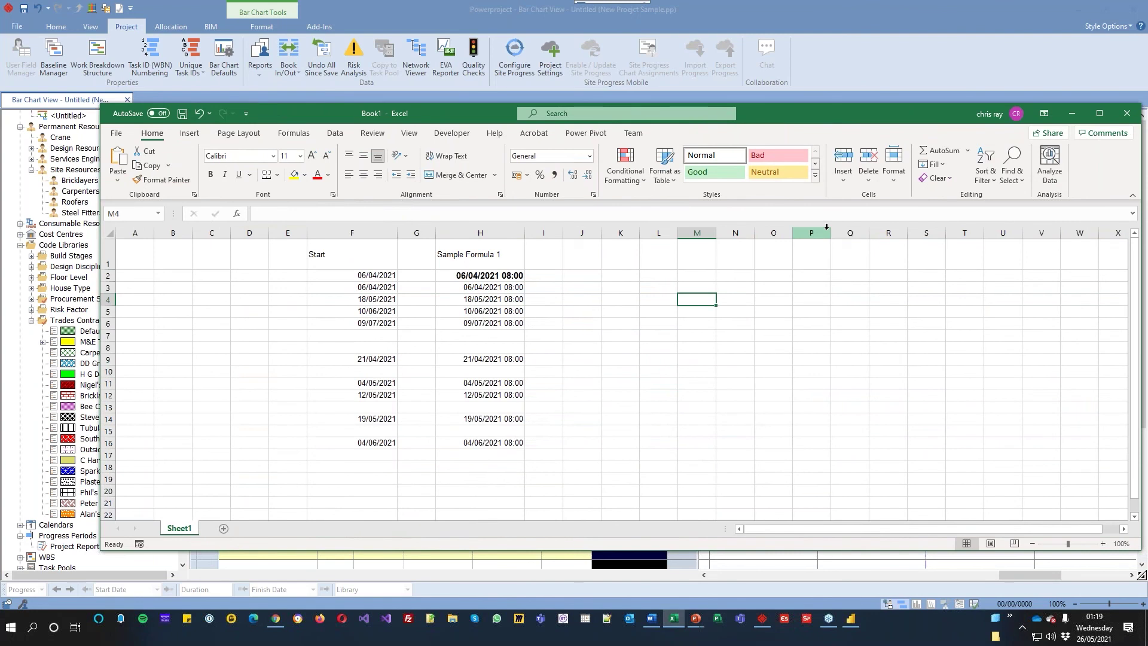
click(710, 325)
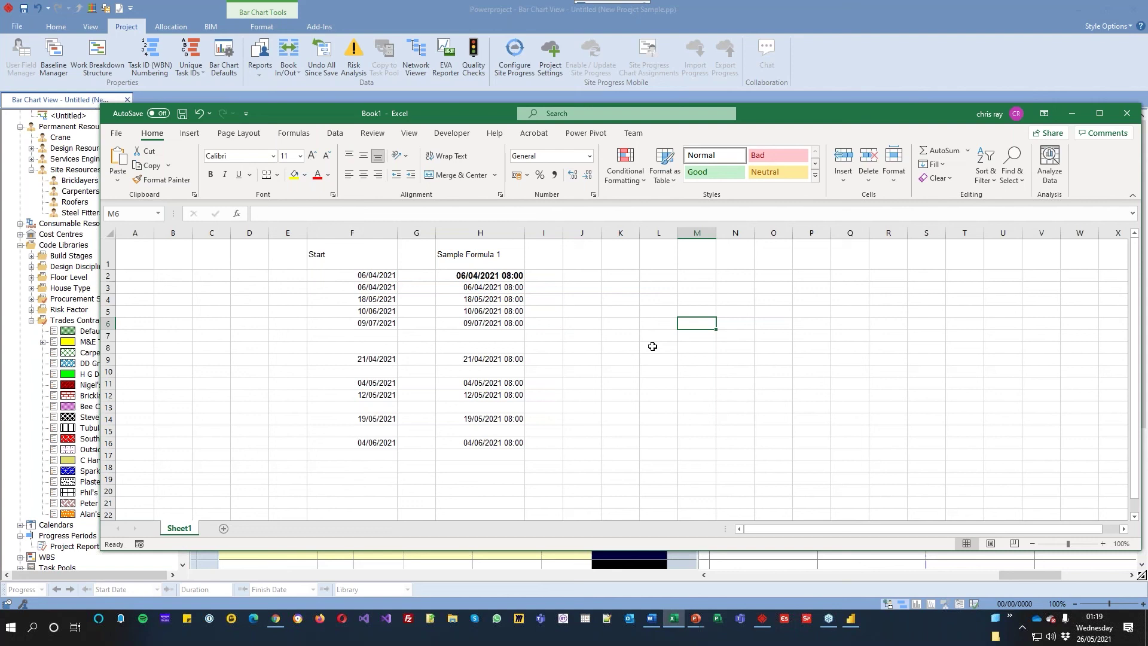
key(Left)
key(Left)
key(Down)
key(Down)
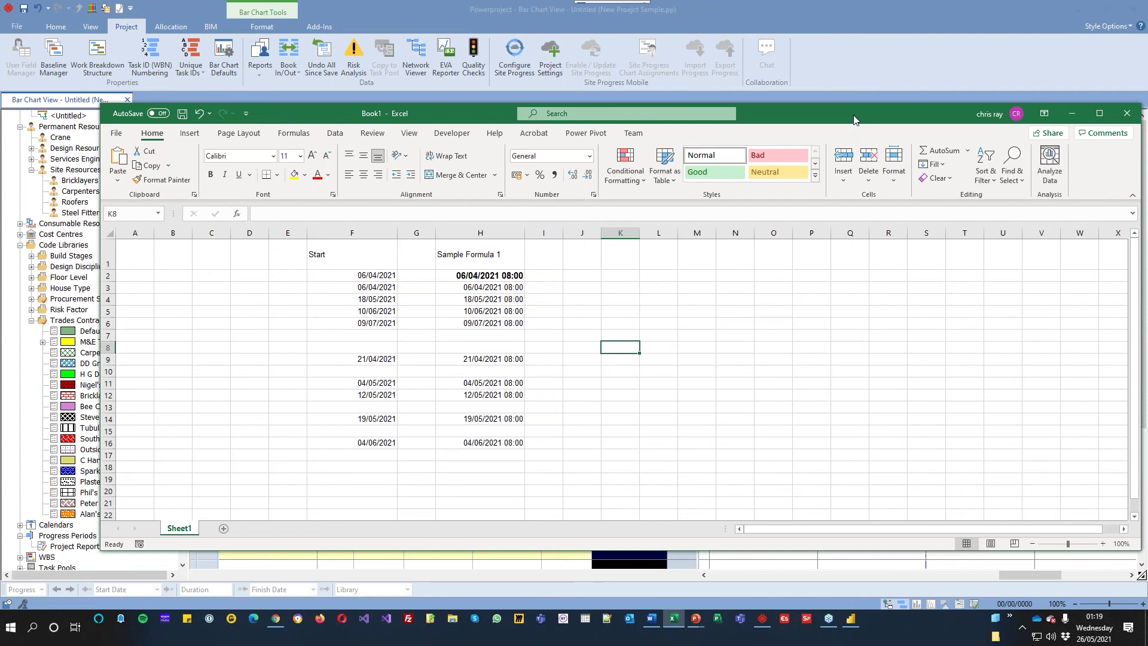
mouse_move(854, 120)
mouse_down()
mouse_move(805, 124)
mouse_move(850, 101)
mouse_up()
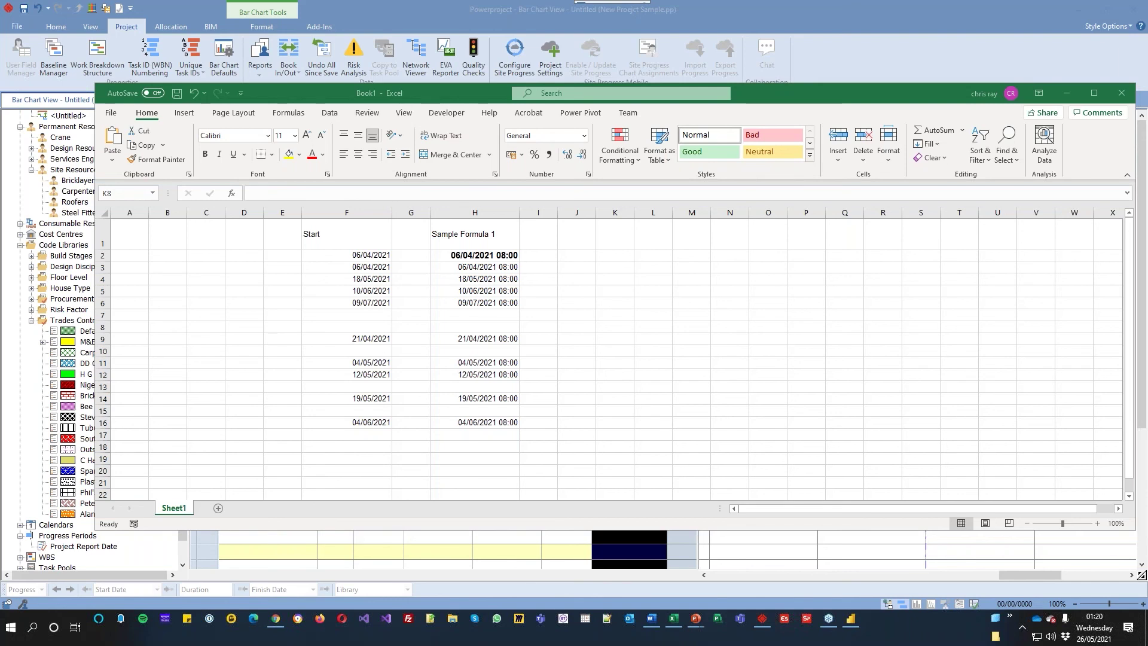
- Switch back to Powerproject, select lines 1 to 10, and set the bar chart's sort order to Task by Start instead of project hierarchy
click(856, 17)
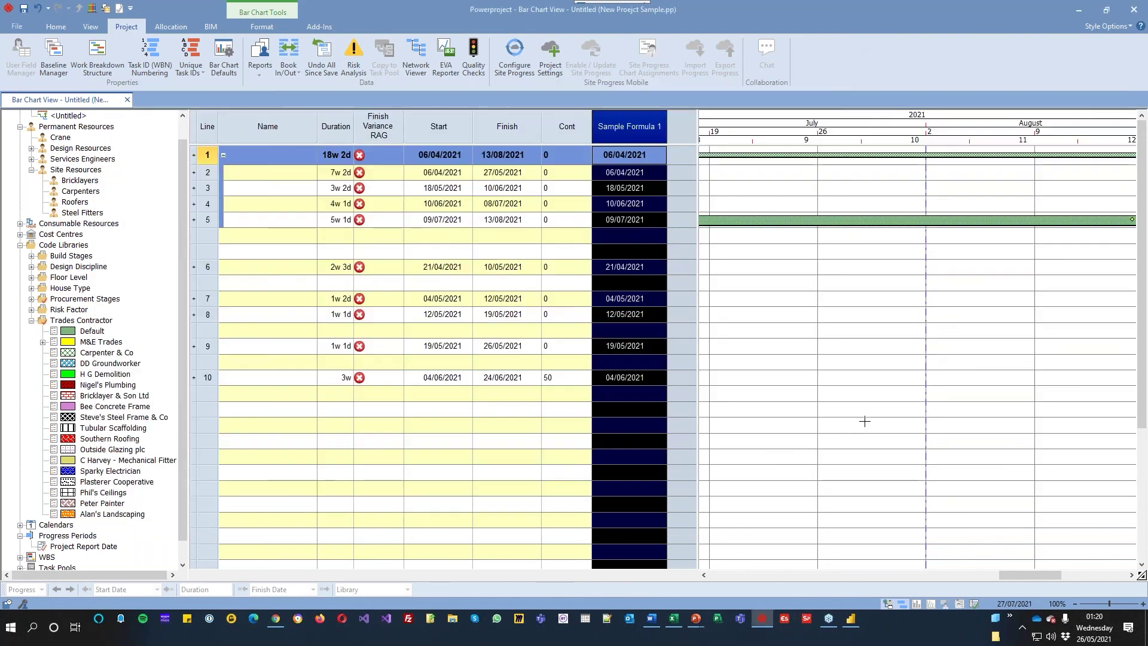
click(208, 155)
drag(206, 236, 206, 378)
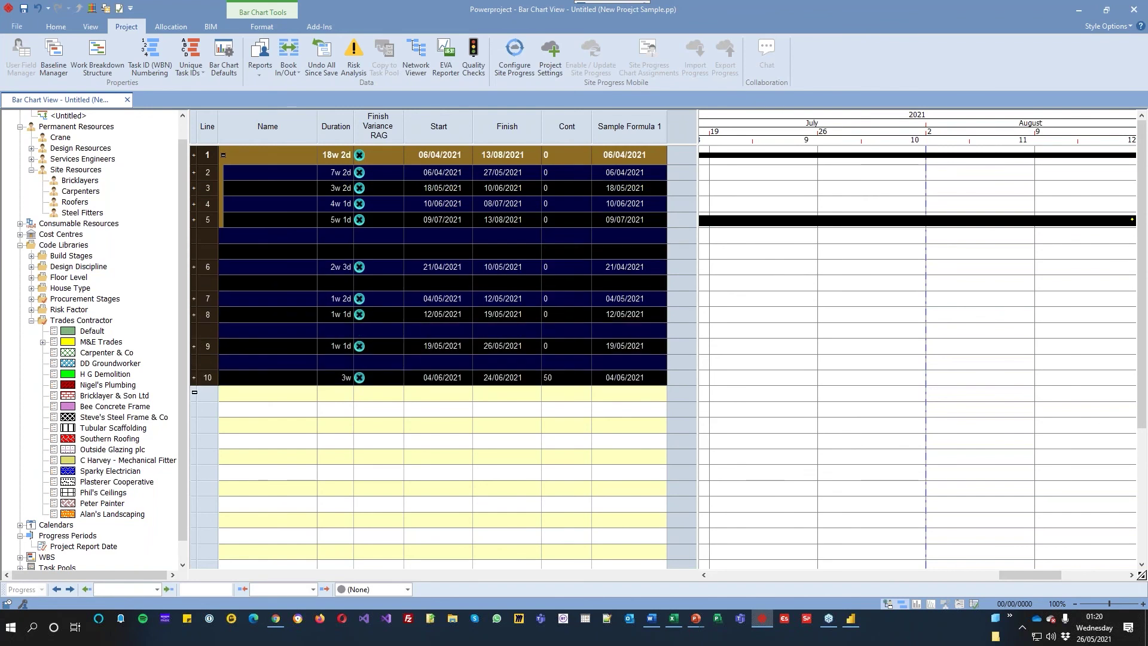
scroll(132, 57, up, 1)
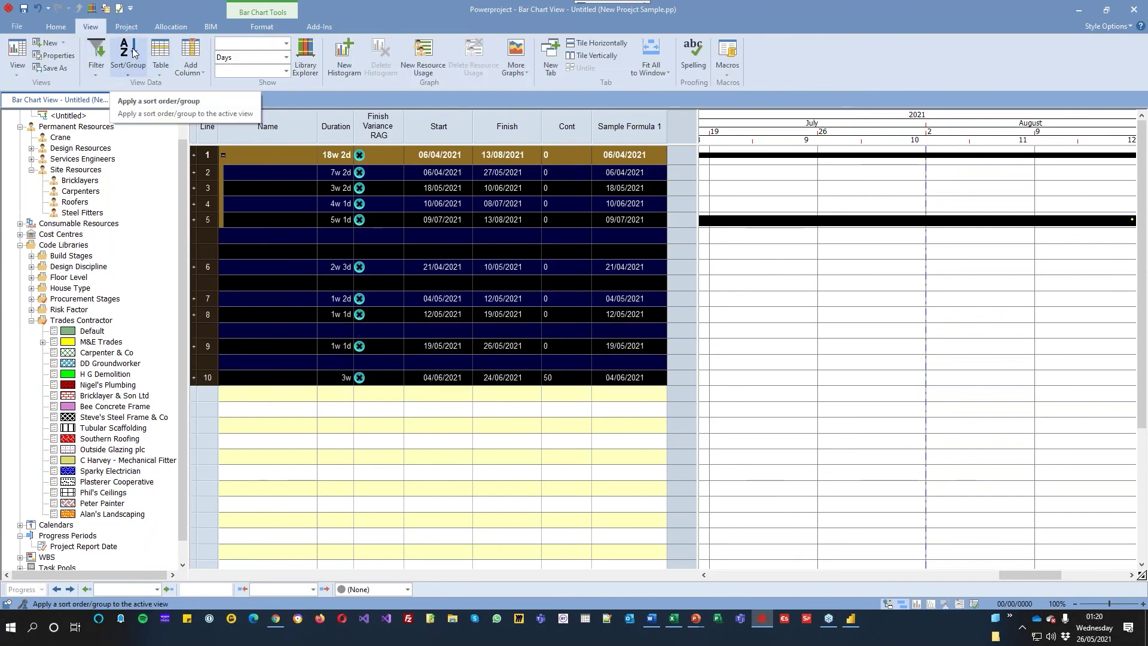
click(133, 52)
click(141, 90)
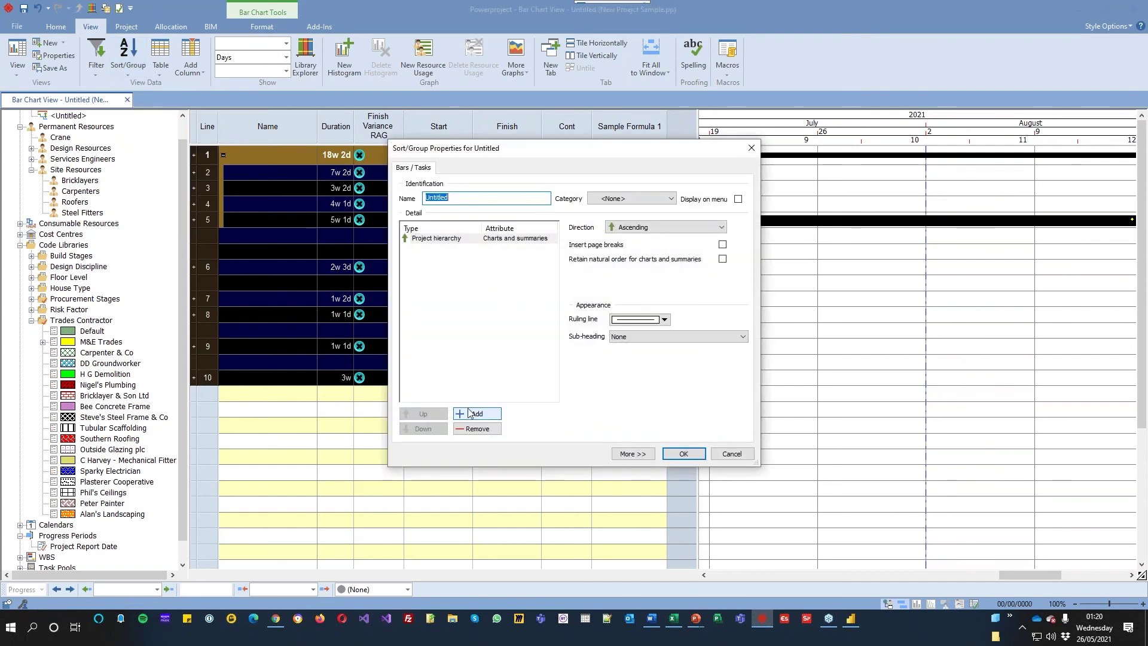
click(439, 240)
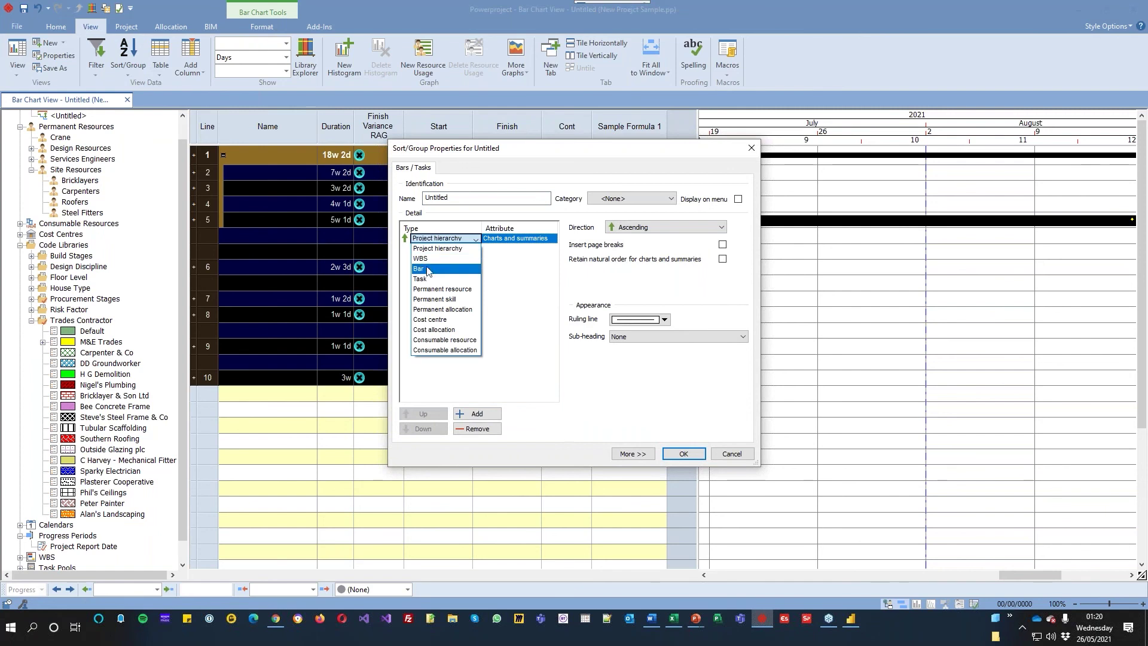
click(421, 279)
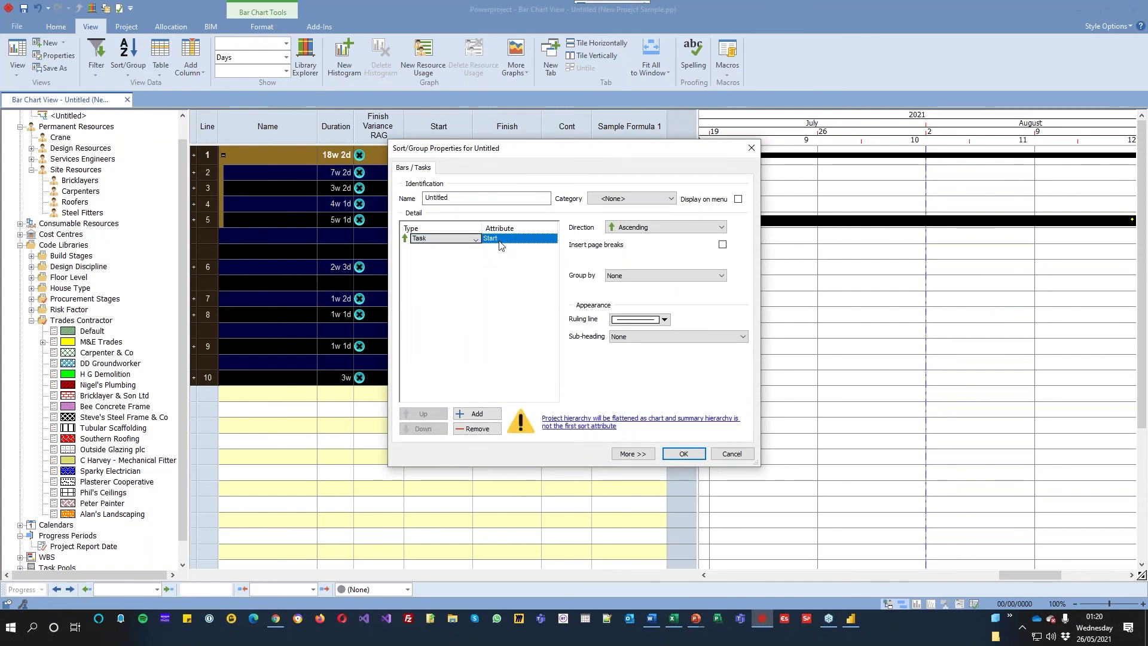
- Give the sort orange sub-headings with only the name column and apply it to the bar chart
click(613, 336)
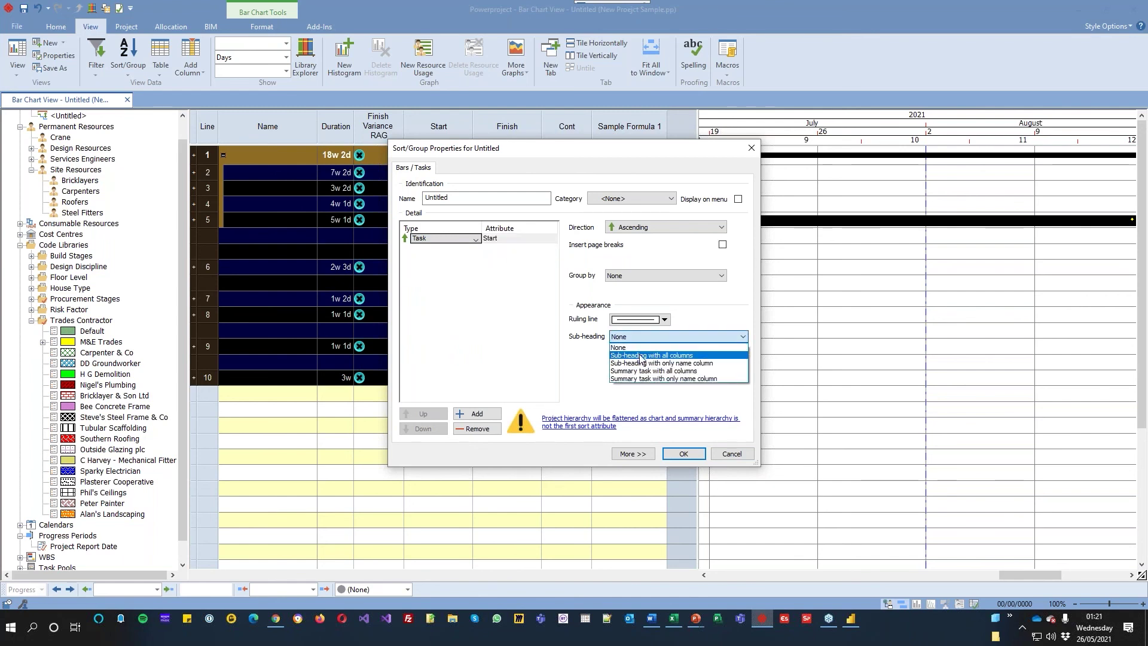
click(645, 363)
click(669, 383)
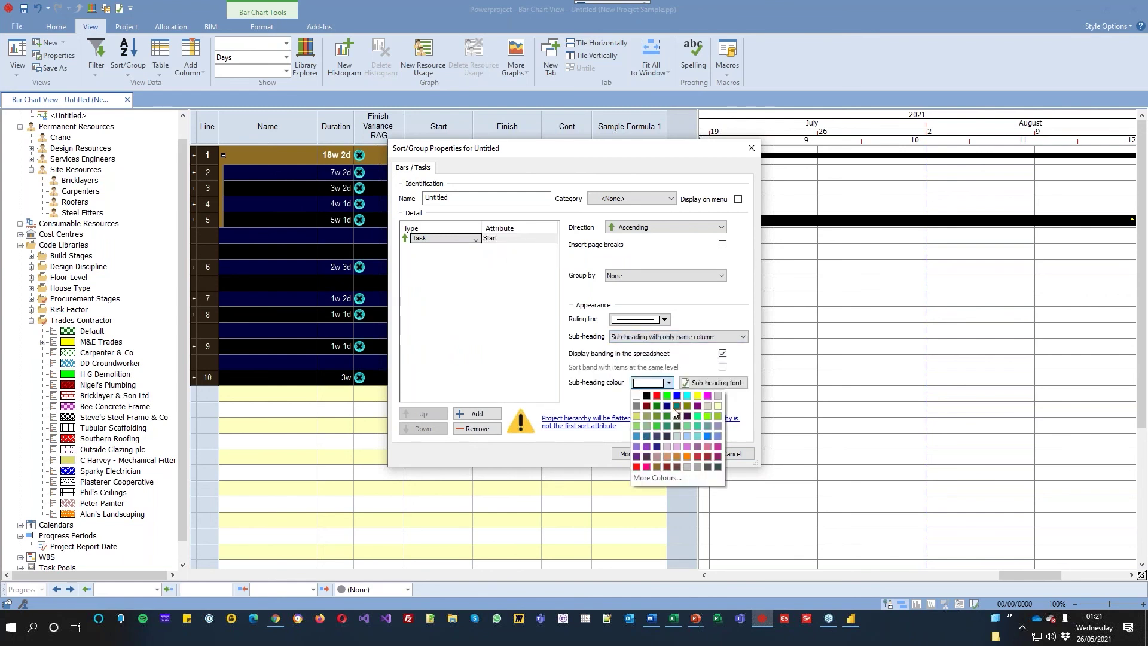
click(696, 457)
click(687, 454)
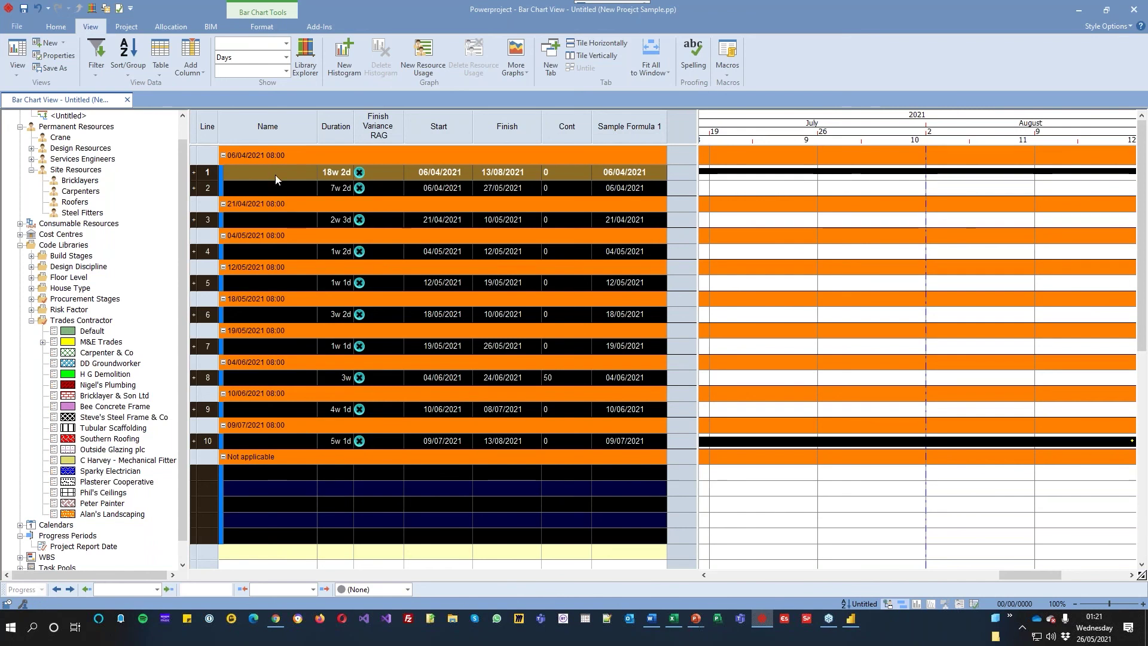
- Group the task start sort by Week and apply it
click(128, 65)
click(134, 96)
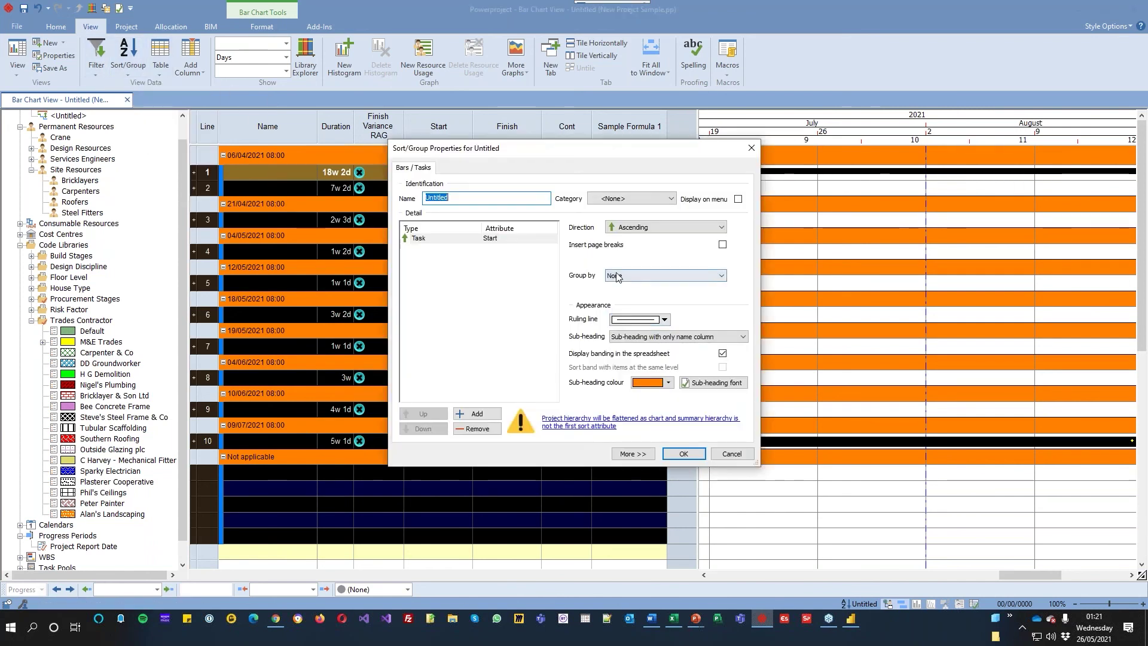
click(622, 276)
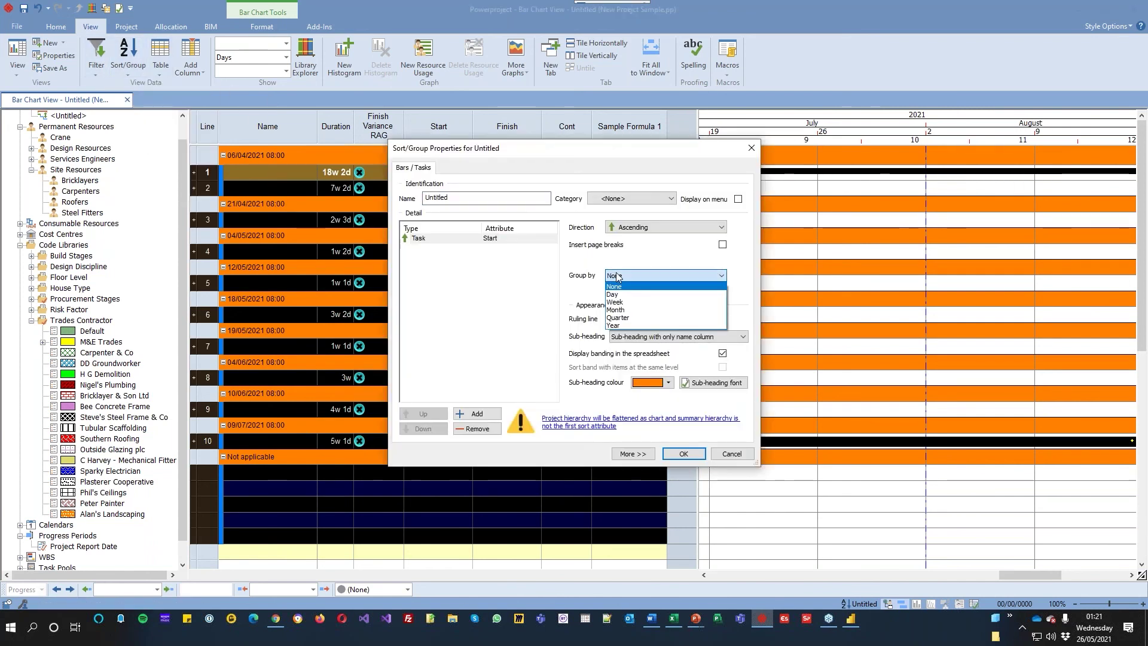
click(621, 302)
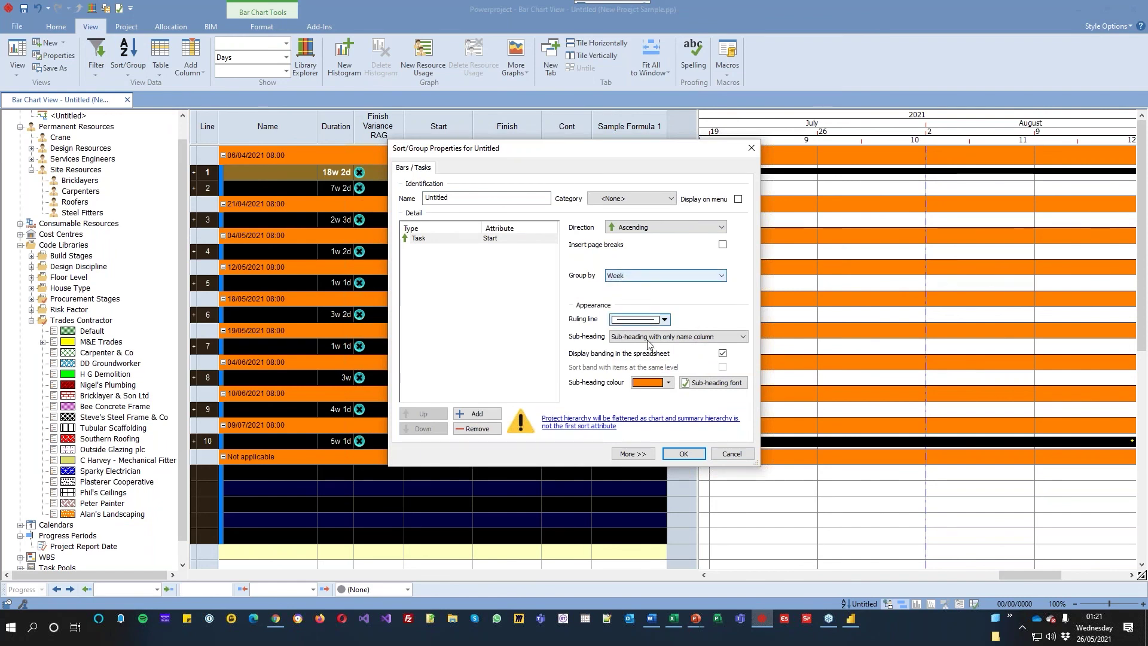
click(683, 454)
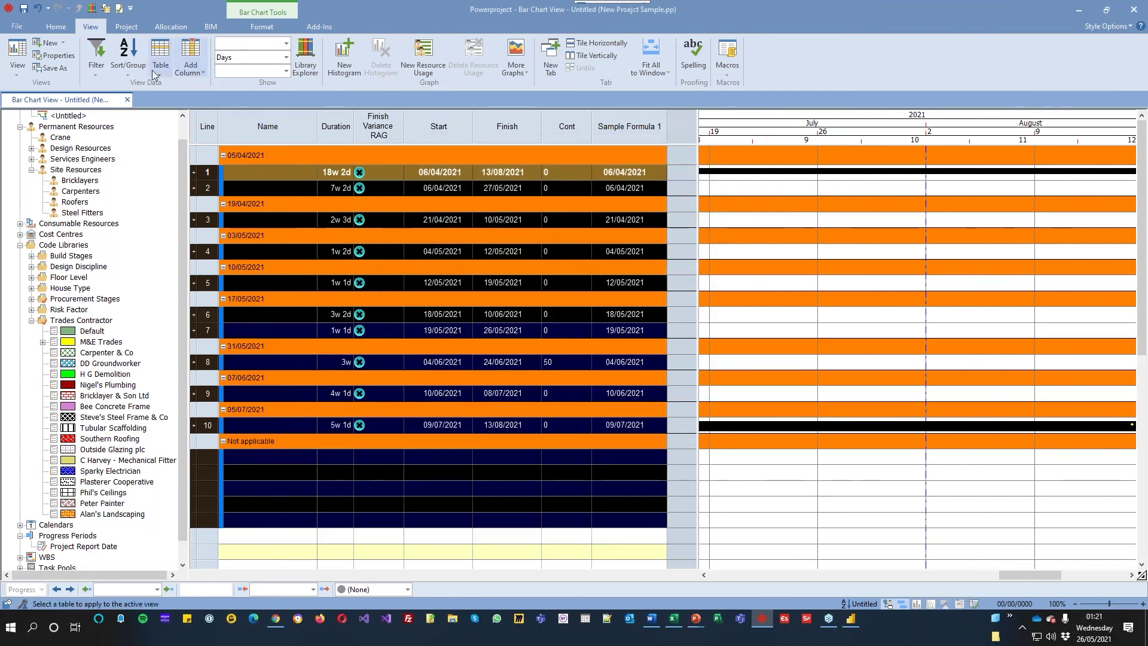
- Change the task start grouping to Month, apply it, and clear the row selection
click(129, 67)
click(148, 98)
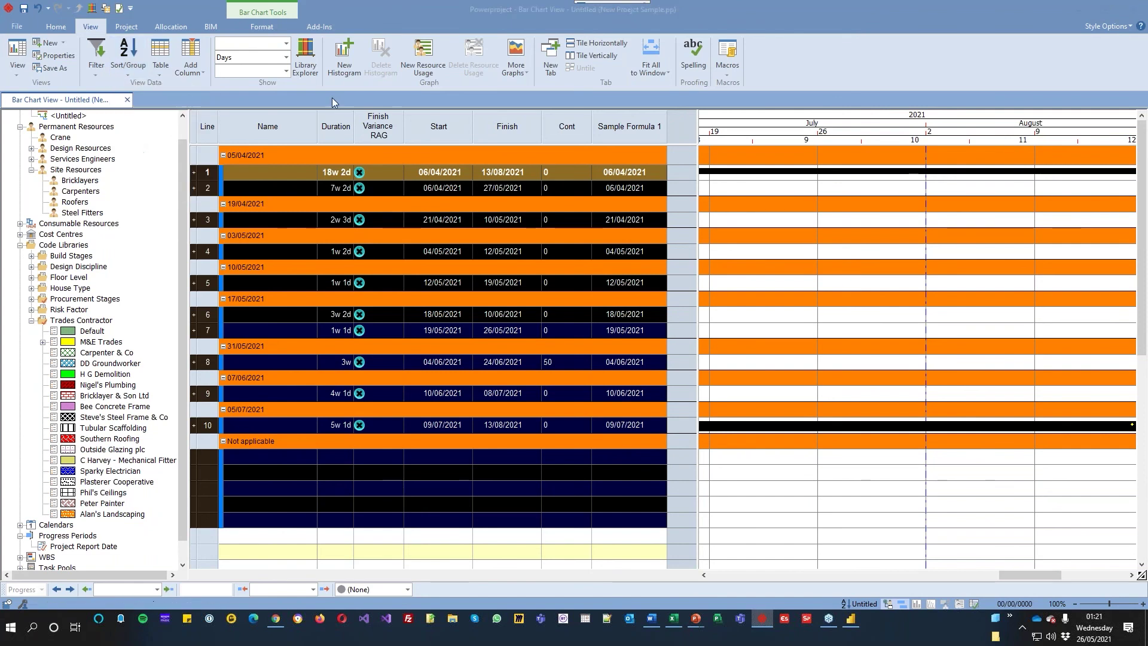
click(643, 277)
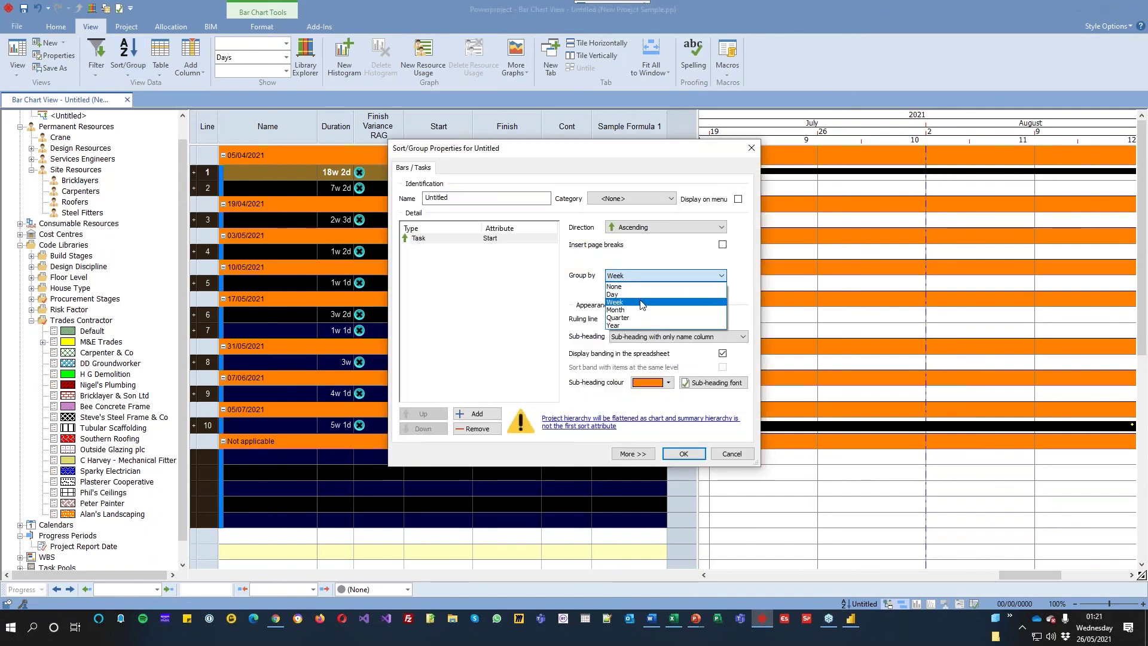
click(643, 308)
click(682, 454)
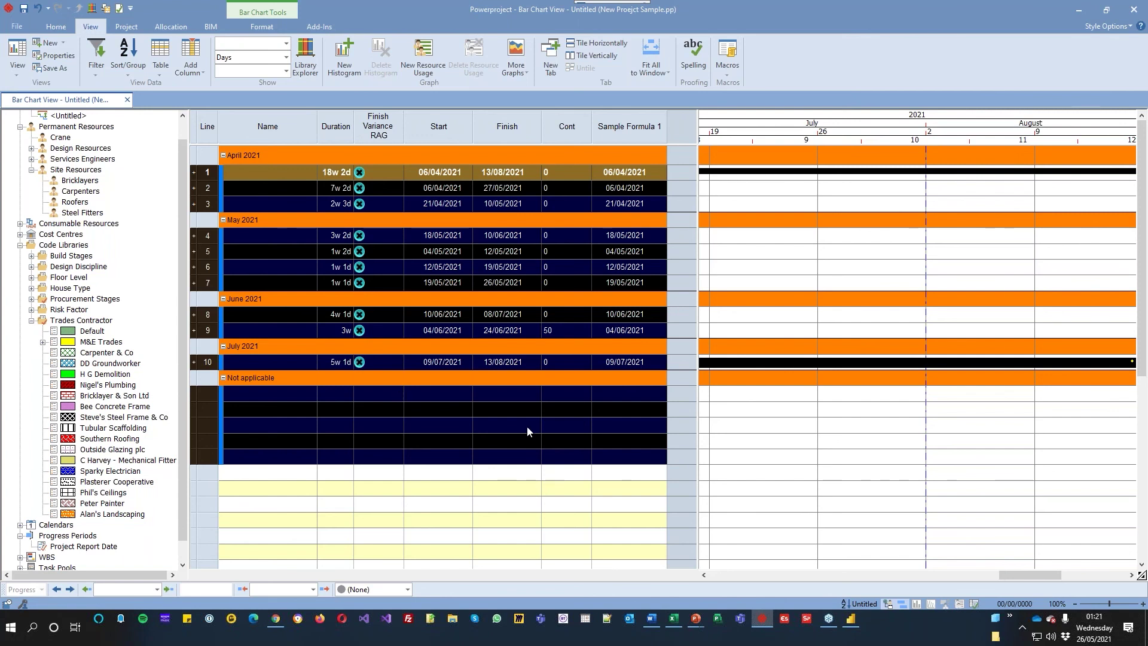
click(723, 419)
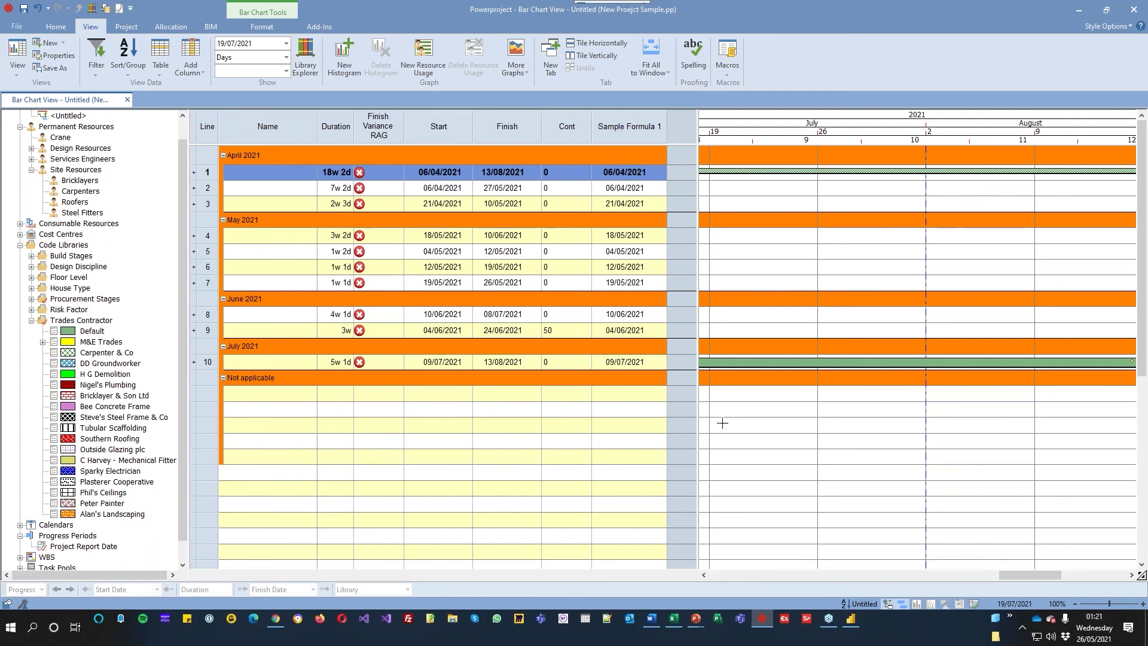